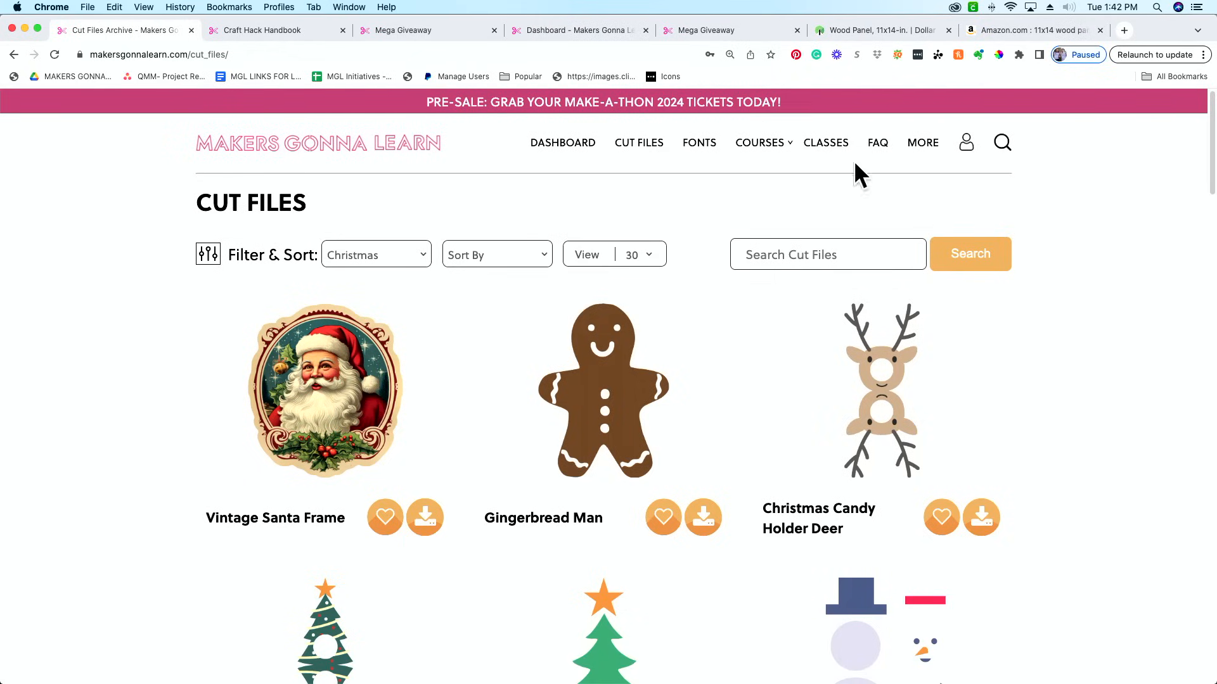
- Open the Fonts library on the Makers Gonna Learn site and look through the available fonts
{"action": "left_click", "coordinate": [697, 152]}
{"action": "left_click_drag", "start_coordinate": [693, 150], "coordinate": [732, 185]}
{"action": "triple_click", "coordinate": [705, 166]}
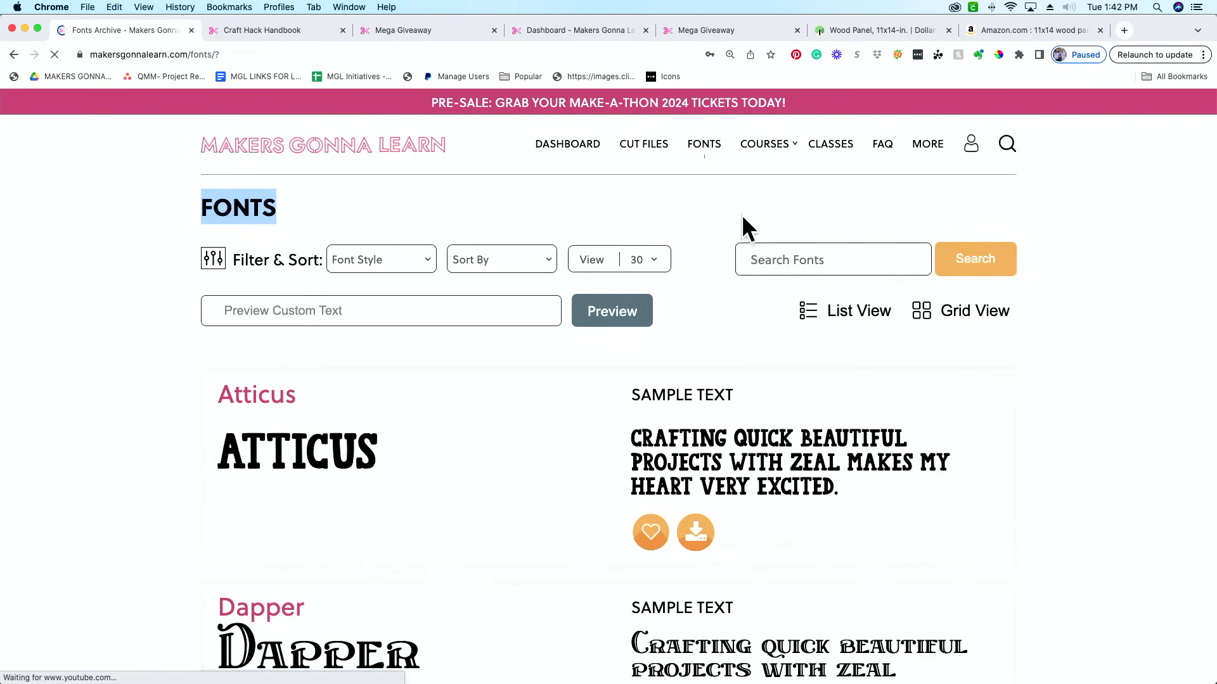
{"action": "scroll", "coordinate": [1109, 501], "scroll_direction": "down", "scroll_amount": 10}
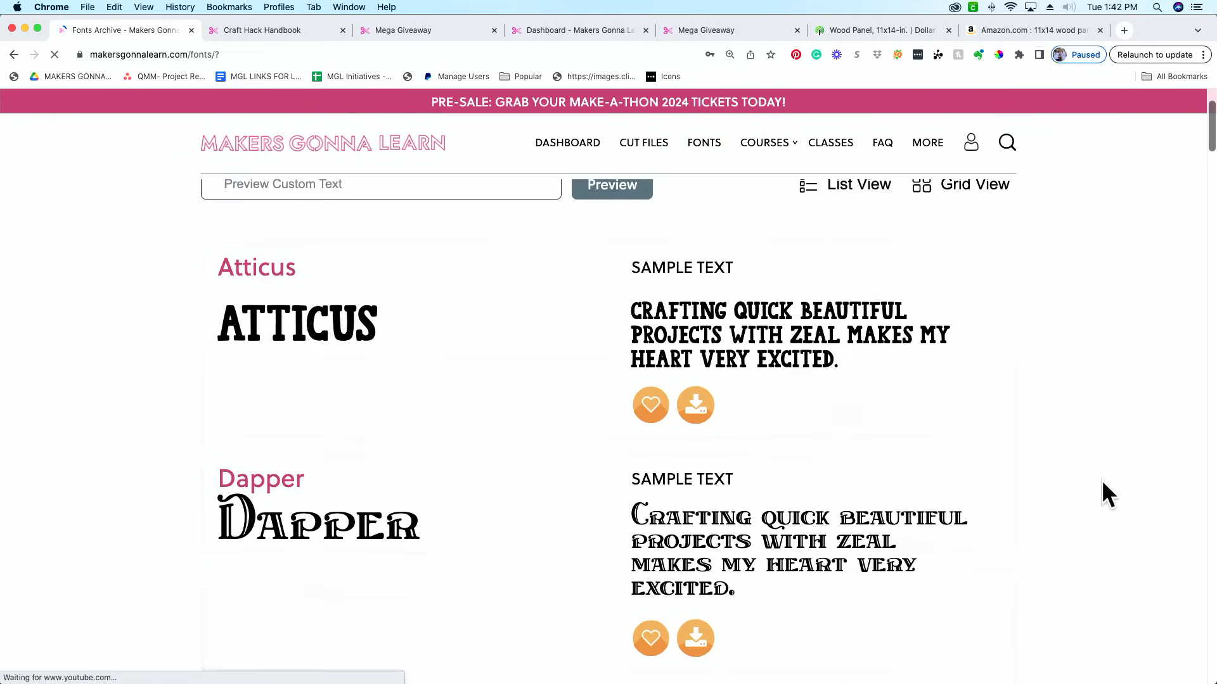
{"action": "left_click", "coordinate": [1108, 447]}
{"action": "scroll", "coordinate": [1109, 443], "scroll_direction": "up", "scroll_amount": 10}
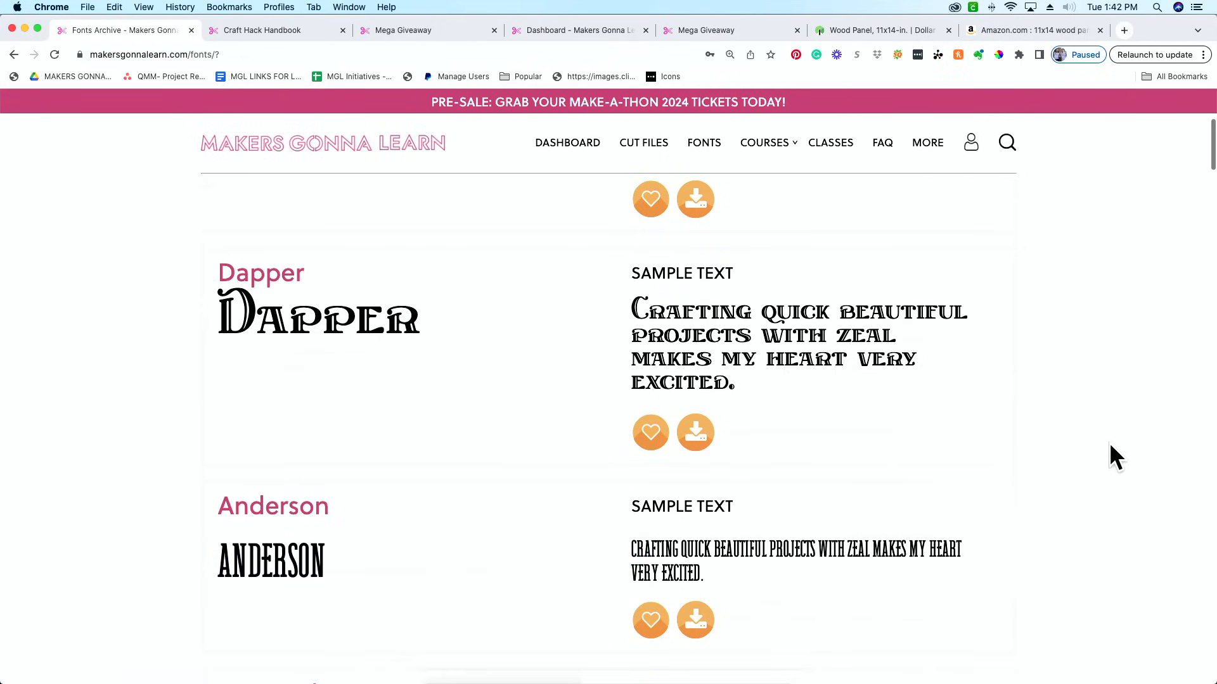
{"action": "scroll", "coordinate": [1113, 442], "scroll_direction": "down", "scroll_amount": 15}
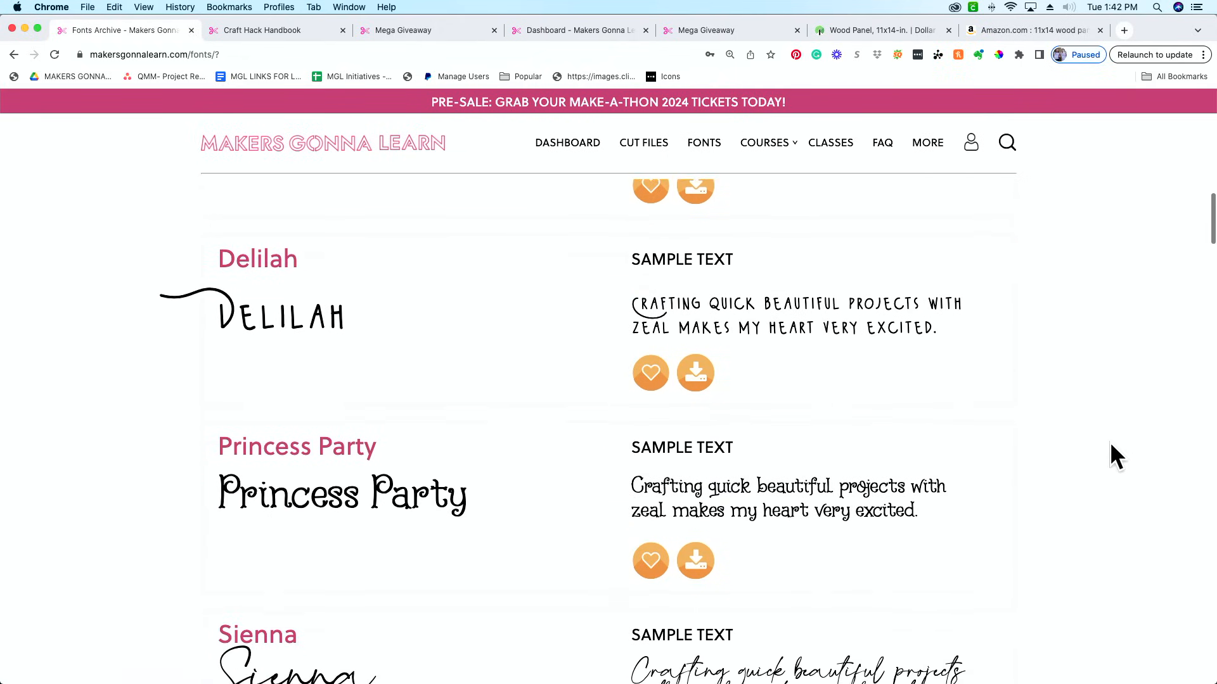
{"action": "scroll", "coordinate": [1109, 440], "scroll_direction": "down", "scroll_amount": 15}
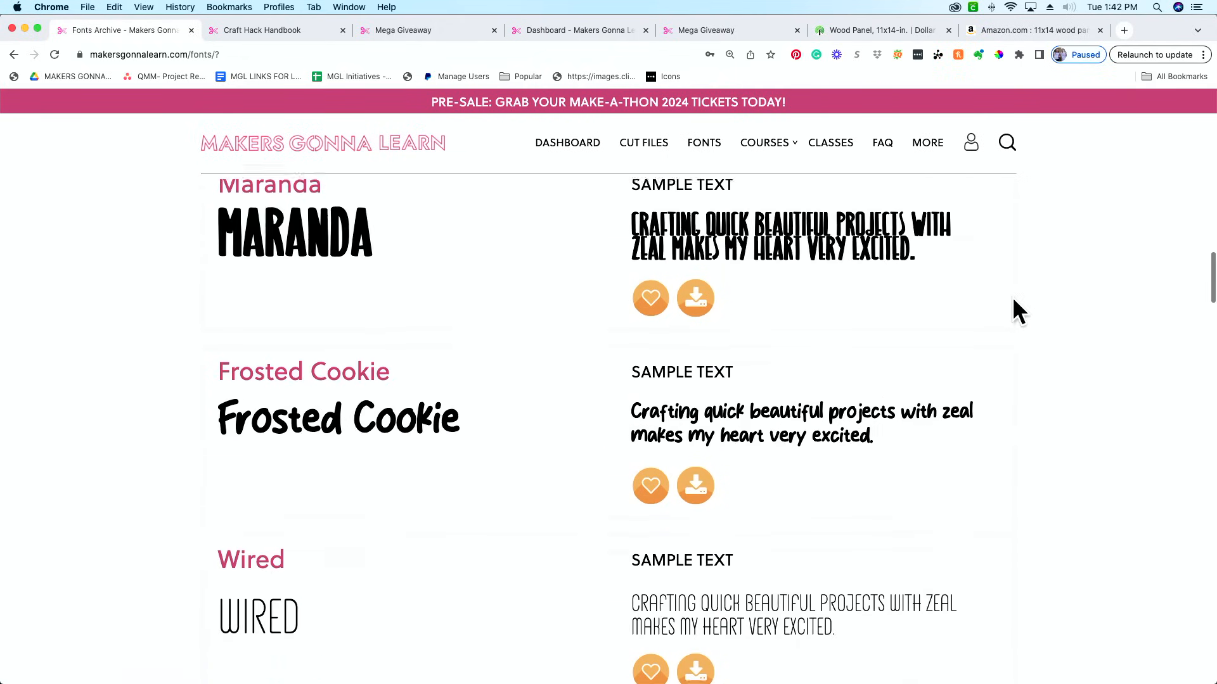
{"action": "scroll", "coordinate": [1011, 323], "scroll_direction": "down", "scroll_amount": 8}
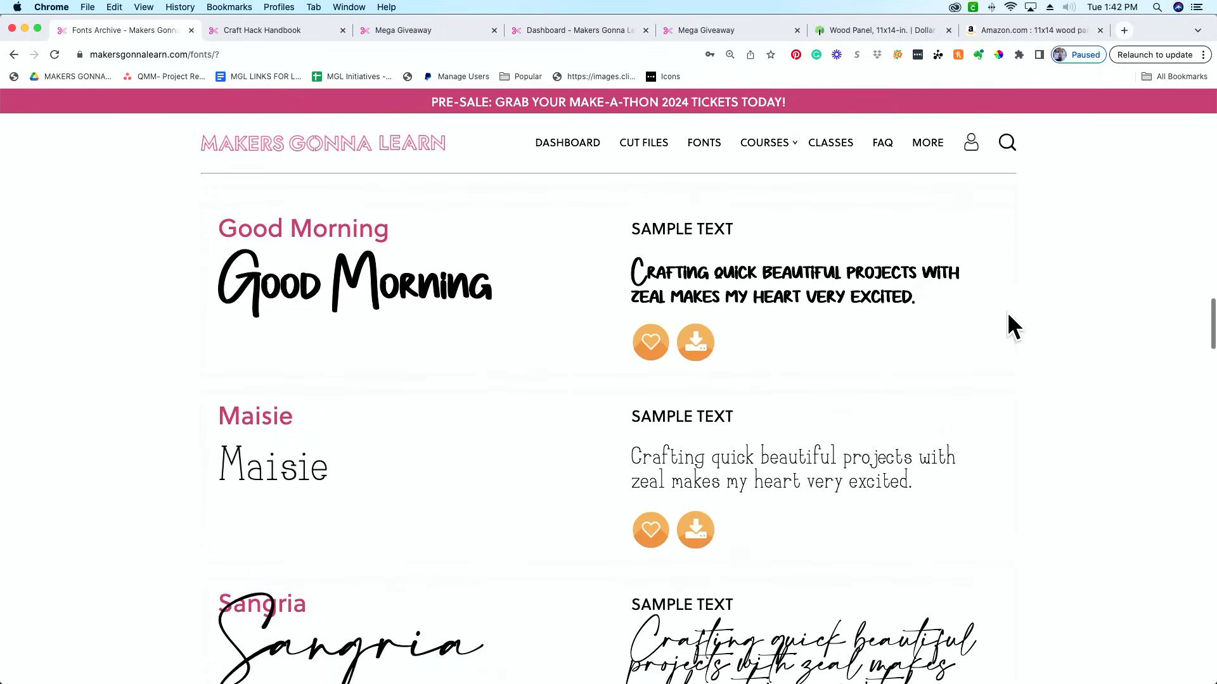
- Preview the custom text "Lovely" in all the listed fonts
{"action": "scroll", "coordinate": [1012, 324], "scroll_direction": "up", "scroll_amount": 20}
{"action": "left_click", "coordinate": [514, 312]}
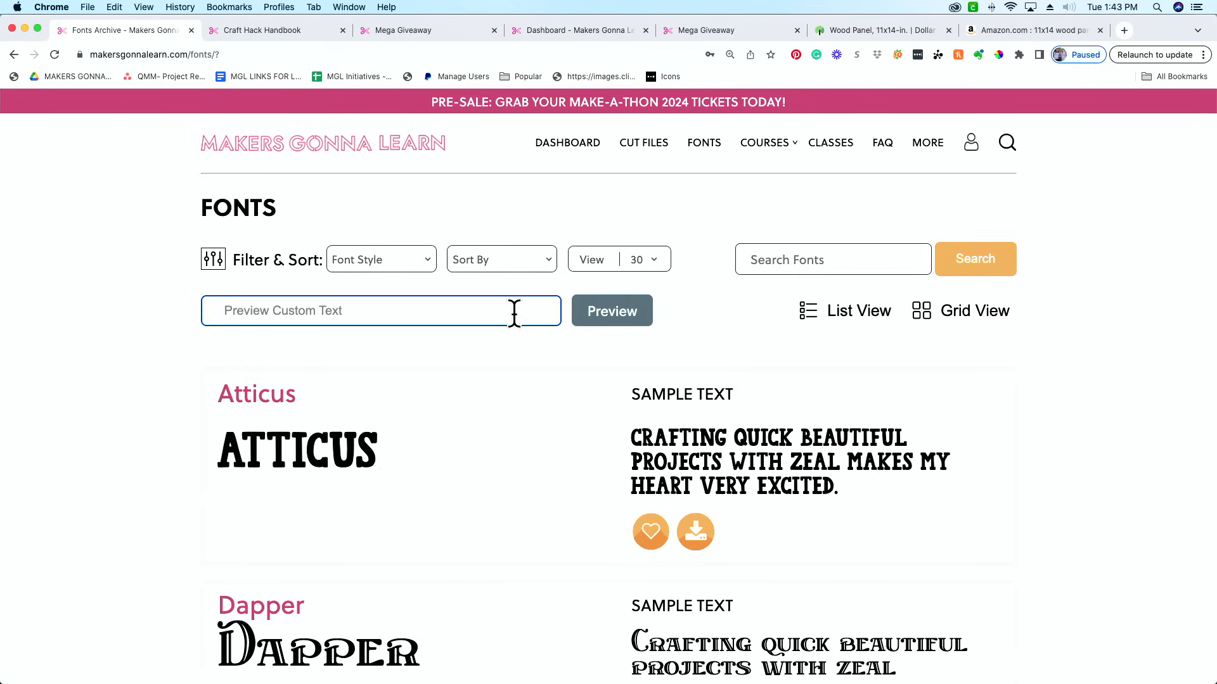
{"action": "type", "text": "Lo"}
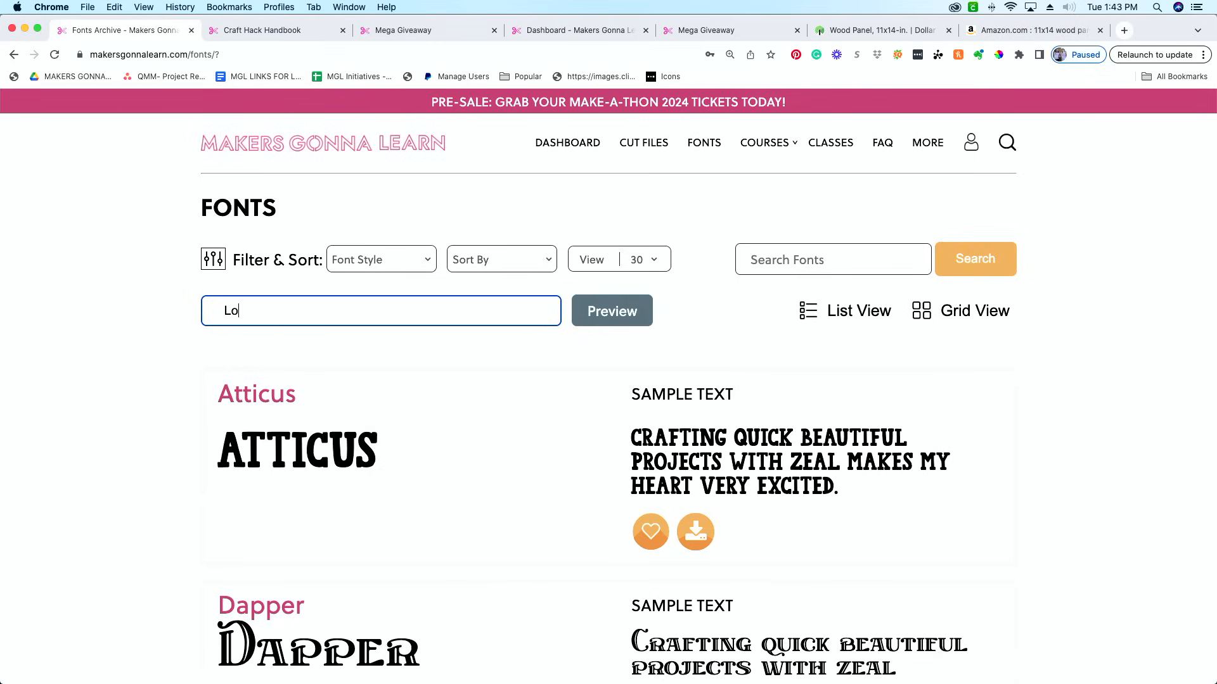
{"action": "type", "text": "vely"}
{"action": "left_click", "coordinate": [618, 327]}
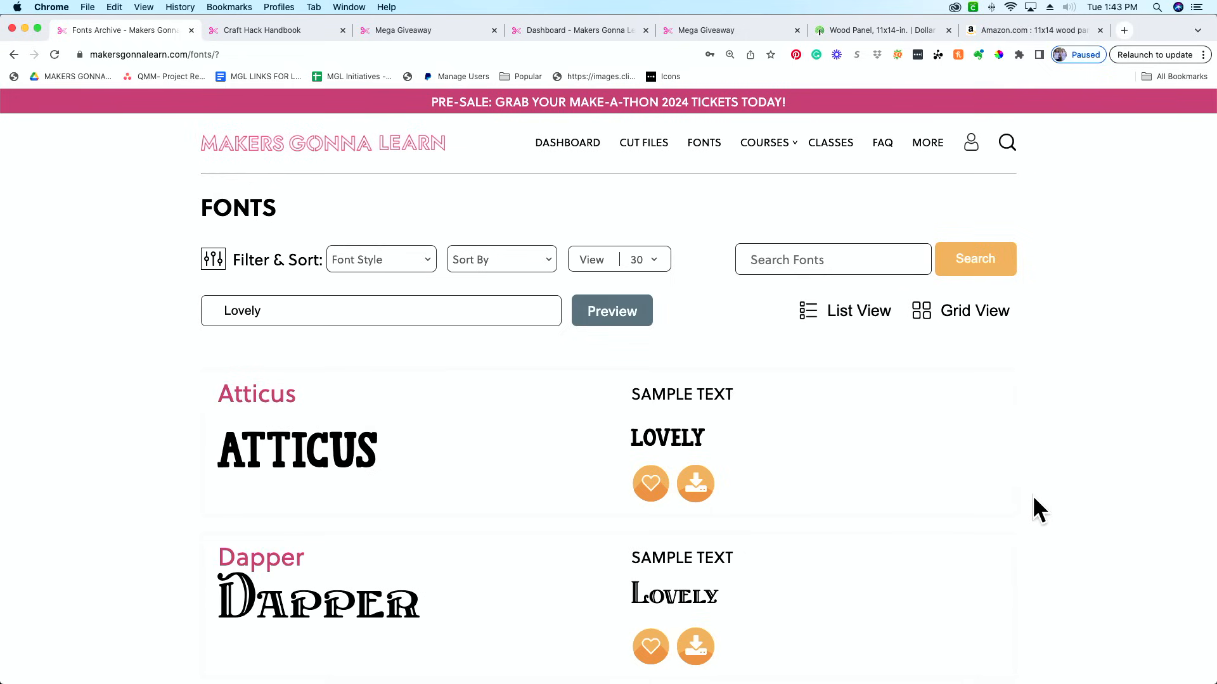
- Compare the "Lovely" samples and download the Athlete font
{"action": "scroll", "coordinate": [1037, 462], "scroll_direction": "down", "scroll_amount": 5}
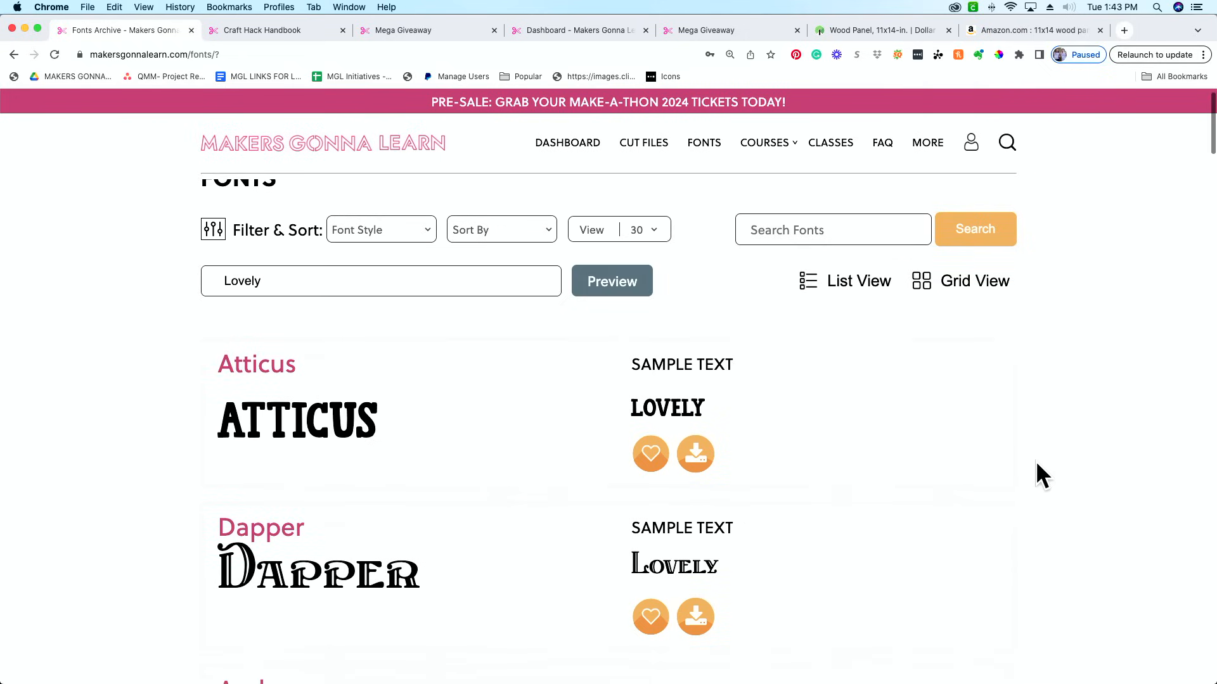
{"action": "scroll", "coordinate": [1036, 461], "scroll_direction": "down", "scroll_amount": 3}
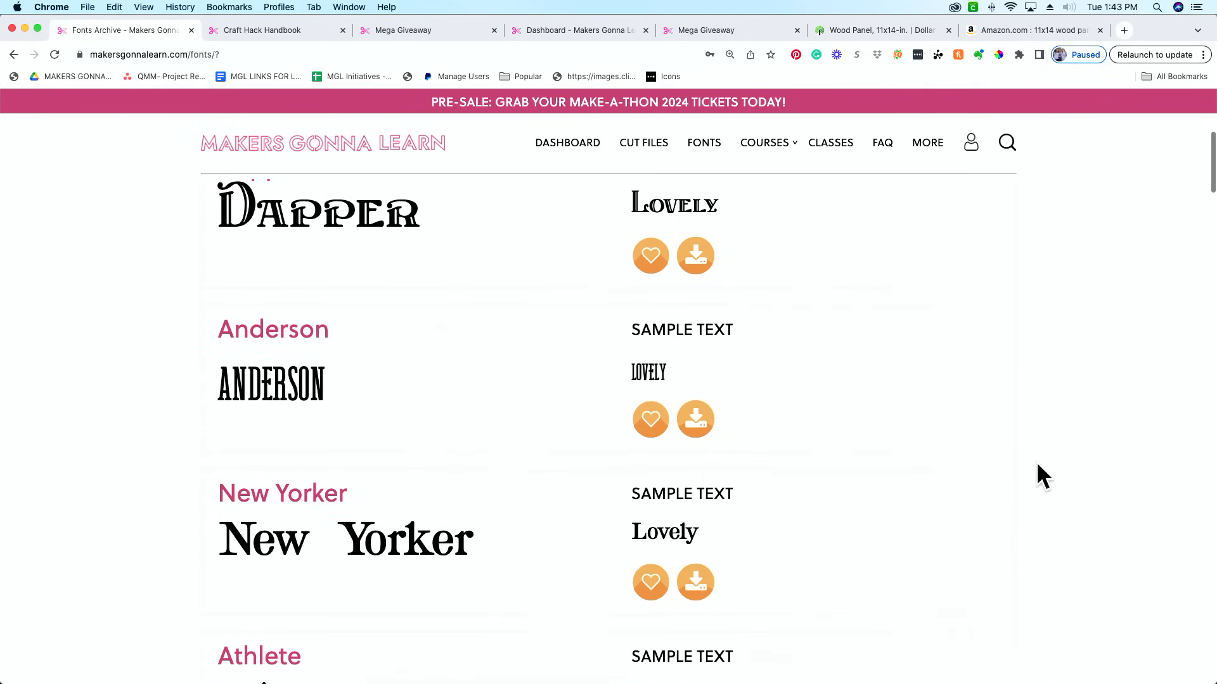
{"action": "scroll", "coordinate": [755, 551], "scroll_direction": "down", "scroll_amount": 3}
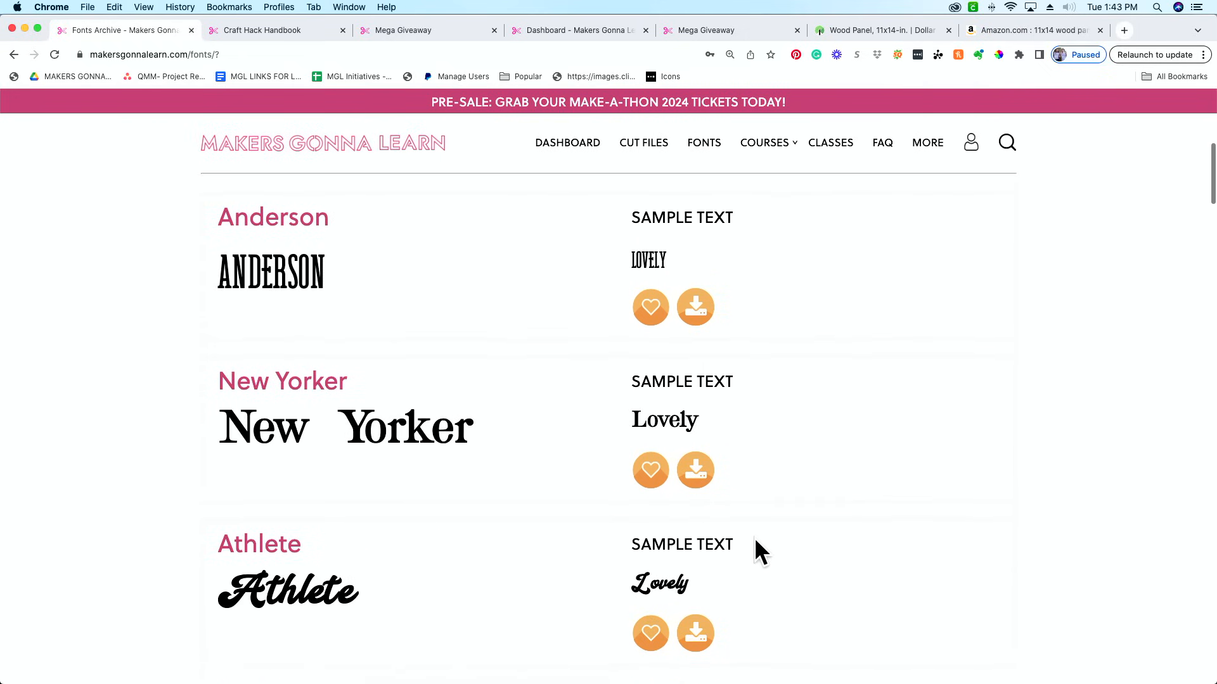
{"action": "scroll", "coordinate": [756, 542], "scroll_direction": "down", "scroll_amount": 1}
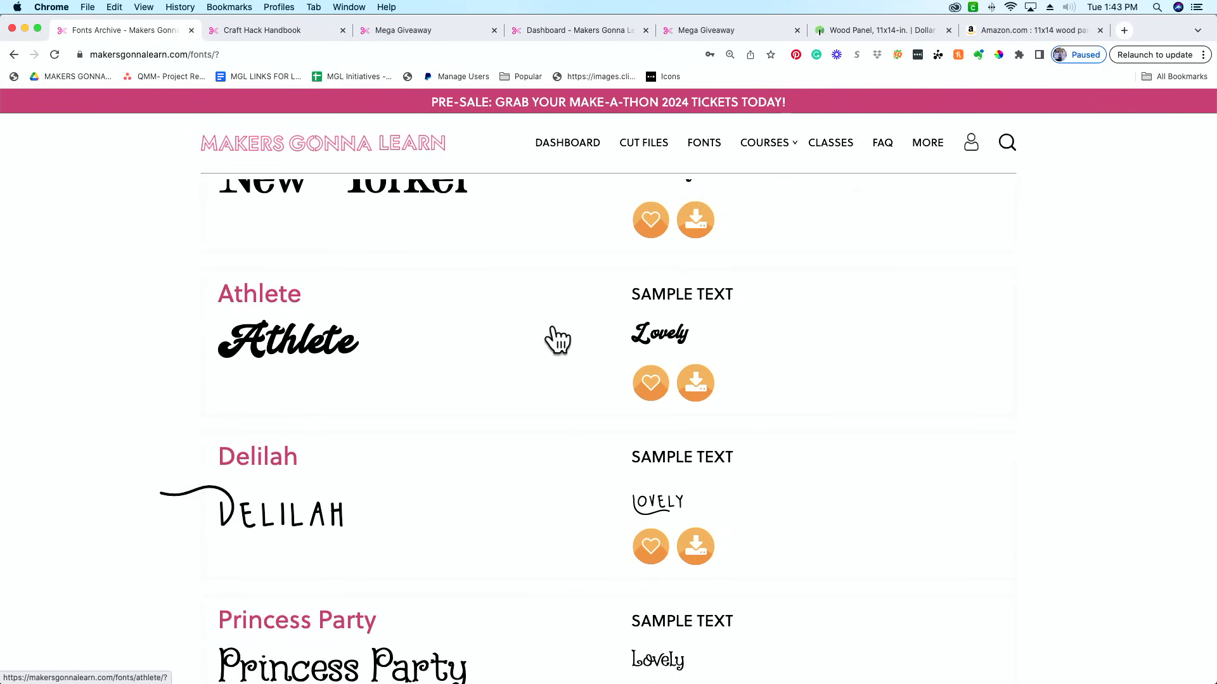
{"action": "left_click", "coordinate": [706, 382]}
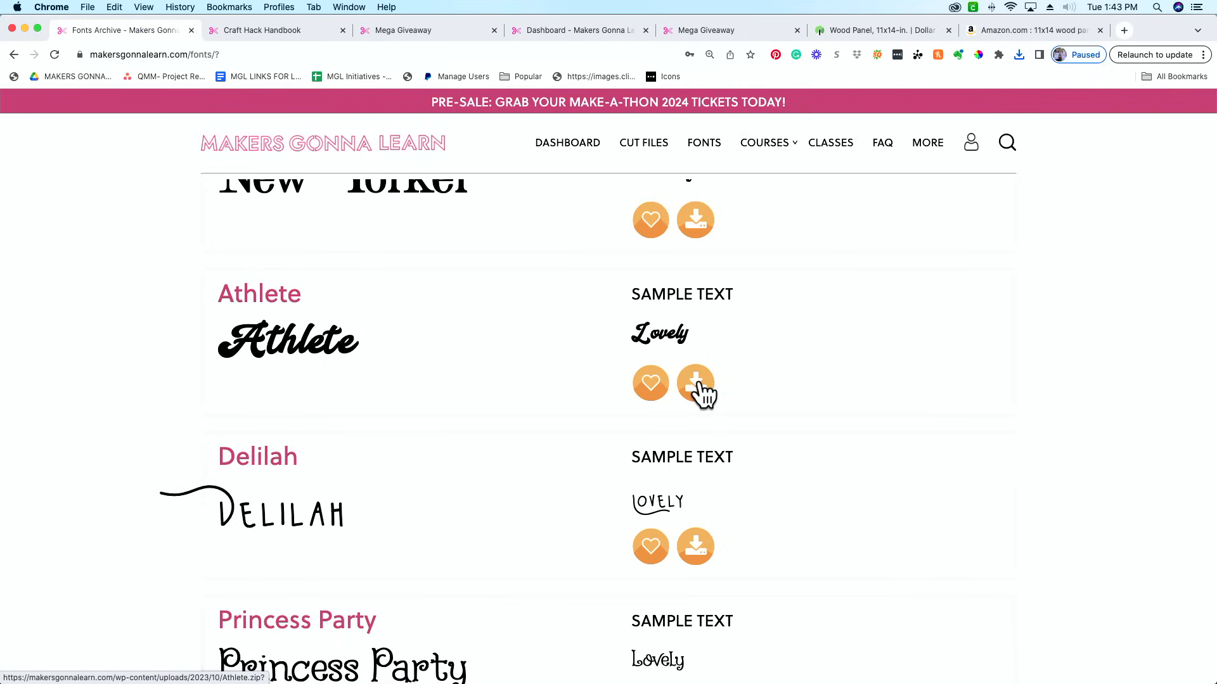
{"action": "left_click", "coordinate": [700, 387]}
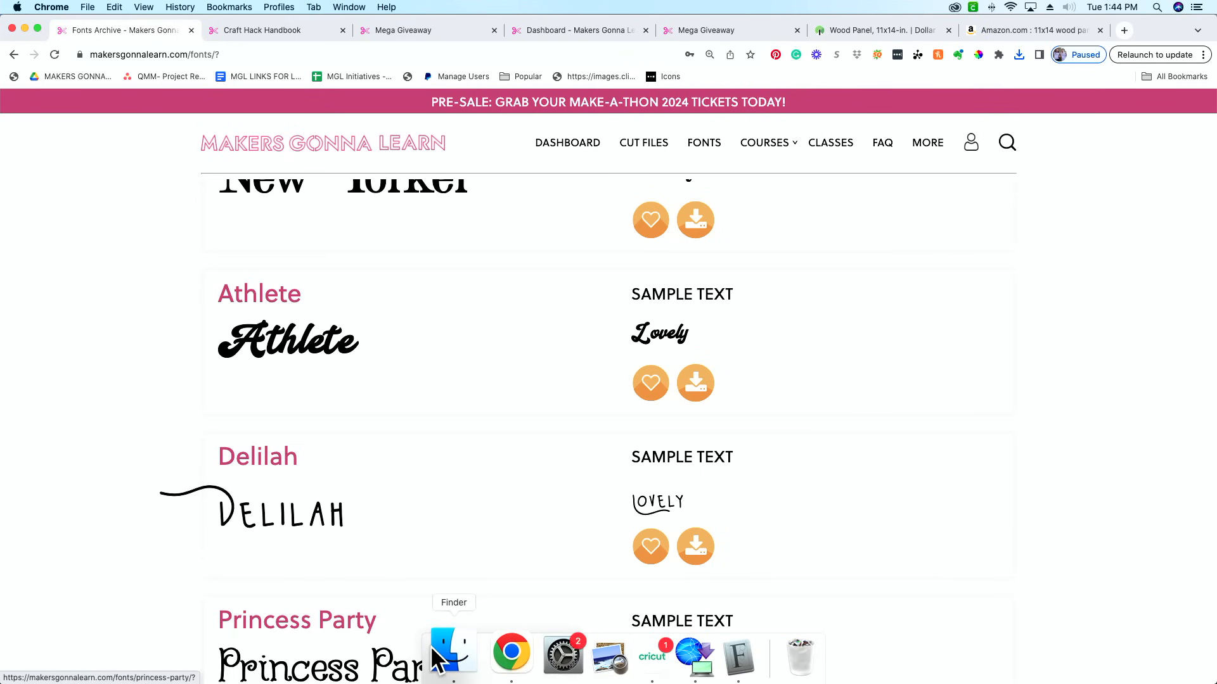
- Extract the downloaded Athlete zip archive and install the Athlete.otf font in Font Book
{"action": "left_click", "coordinate": [448, 662]}
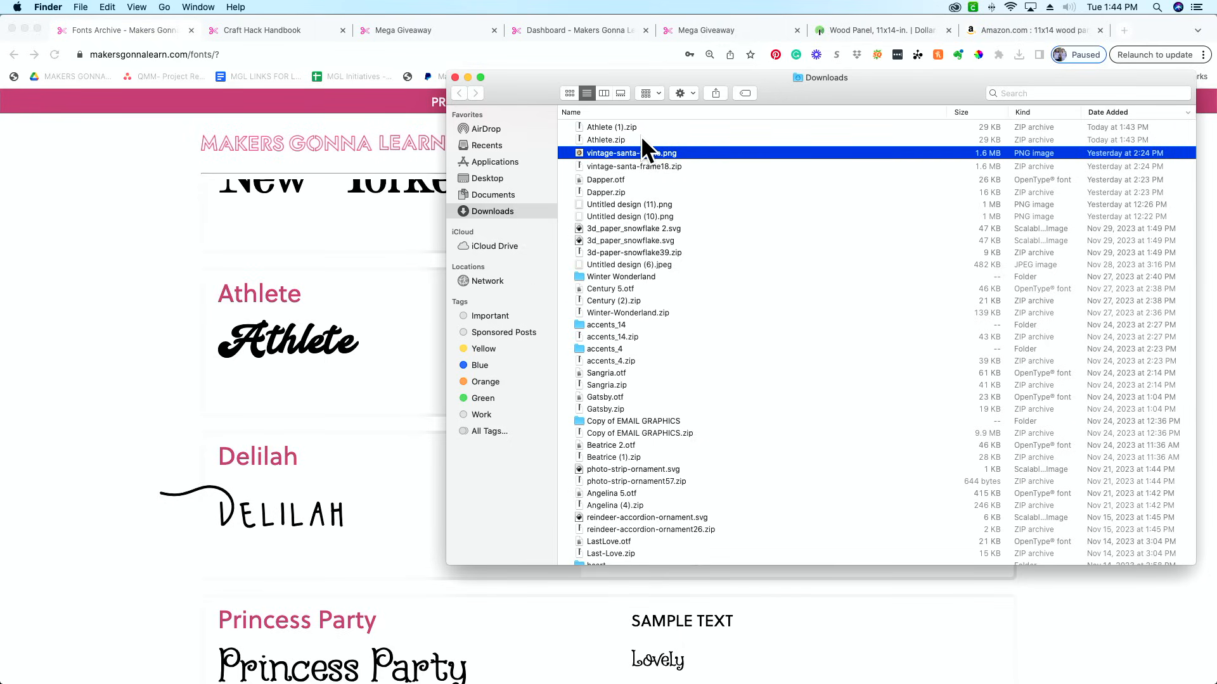
{"action": "left_click", "coordinate": [29, 270]}
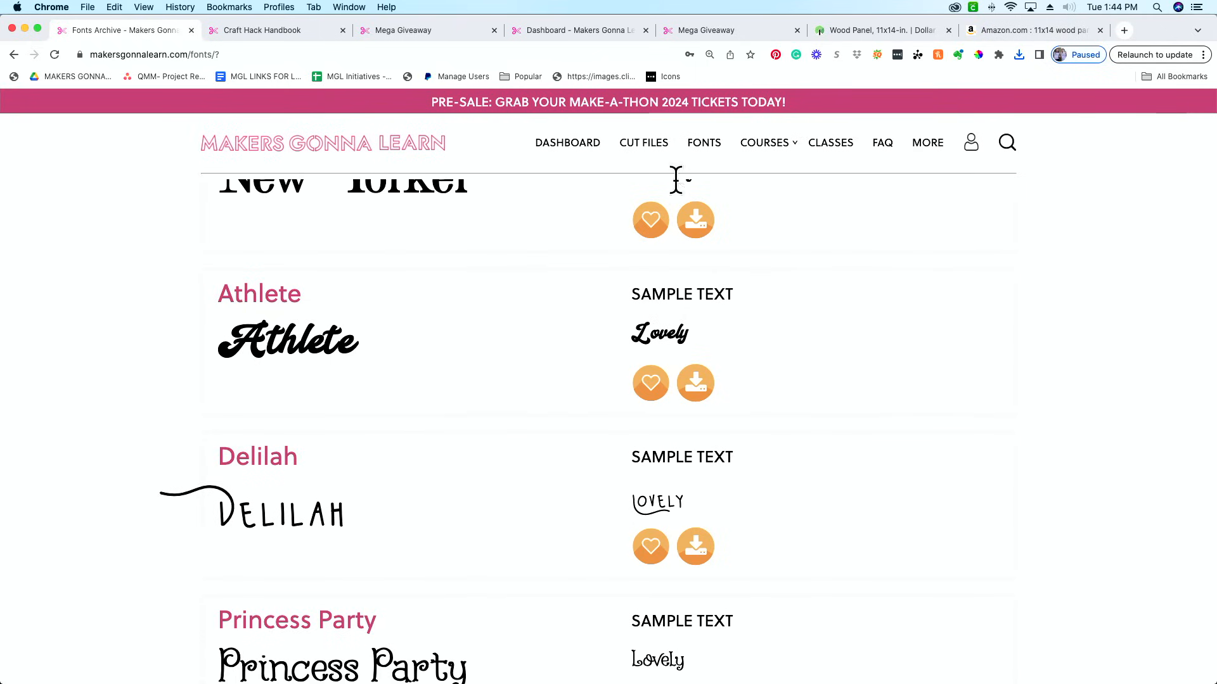
{"action": "left_click", "coordinate": [1018, 55]}
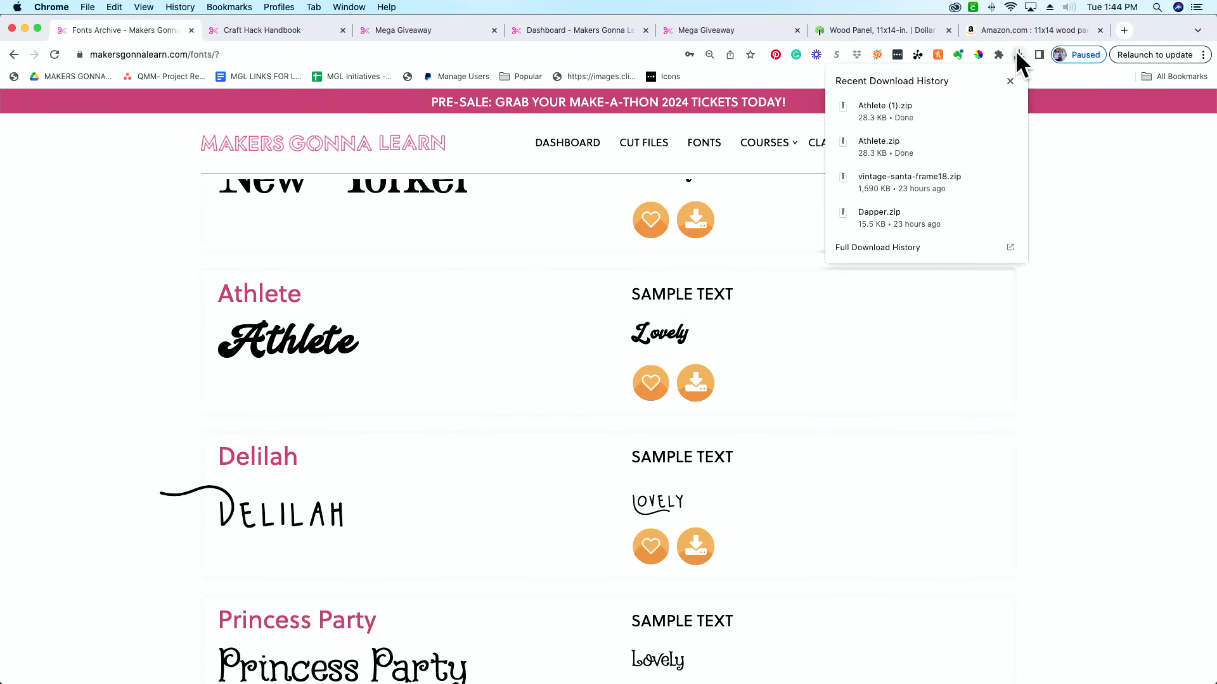
{"action": "left_click", "coordinate": [938, 117]}
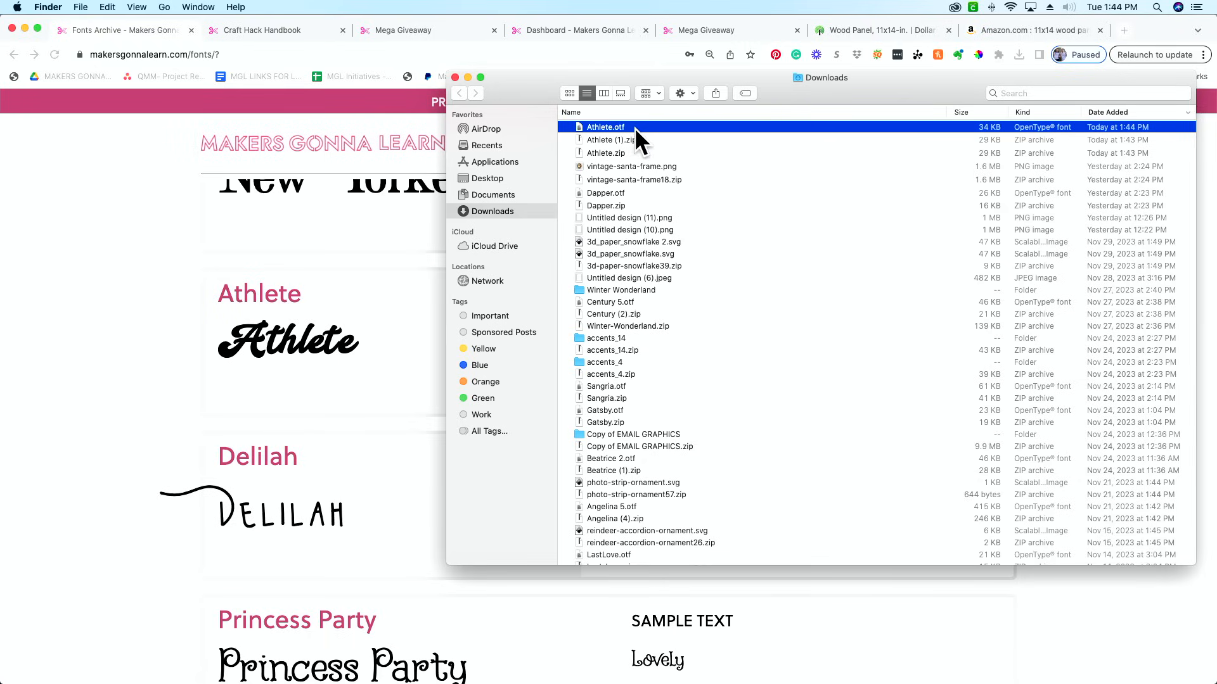
{"action": "double_click", "coordinate": [633, 127]}
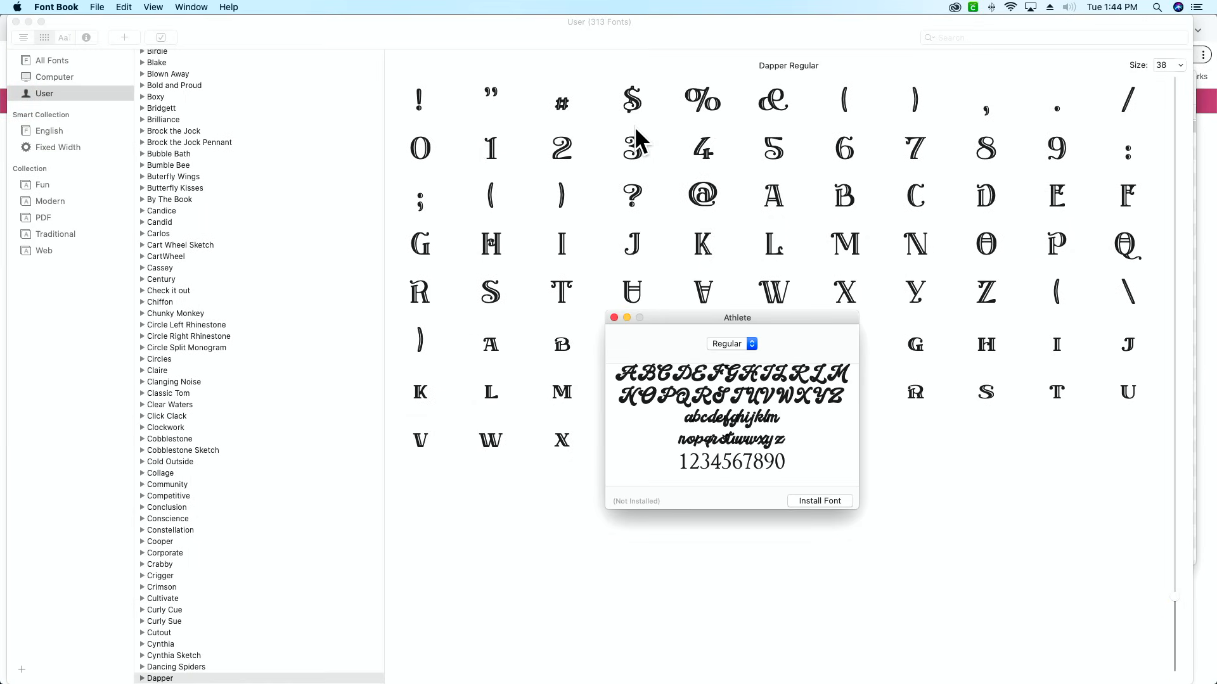
{"action": "left_click", "coordinate": [842, 500]}
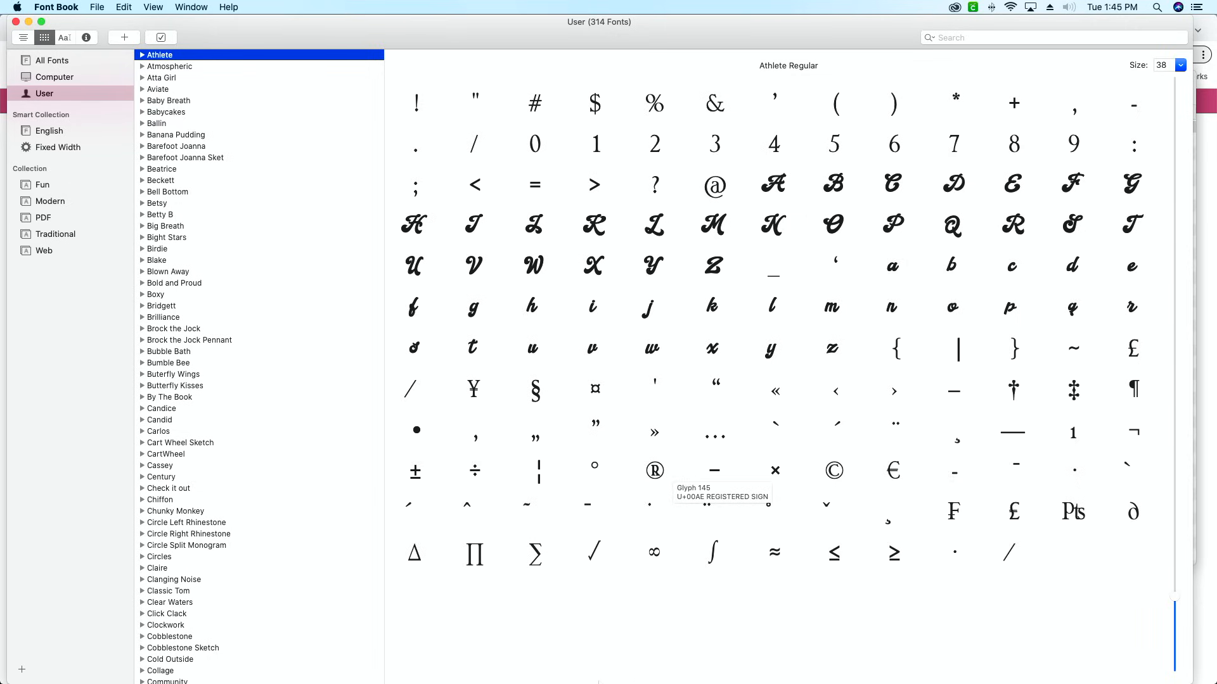
- Switch to Cricut Design Space and reload it with the blank canvas open
{"action": "left_click", "coordinate": [626, 666]}
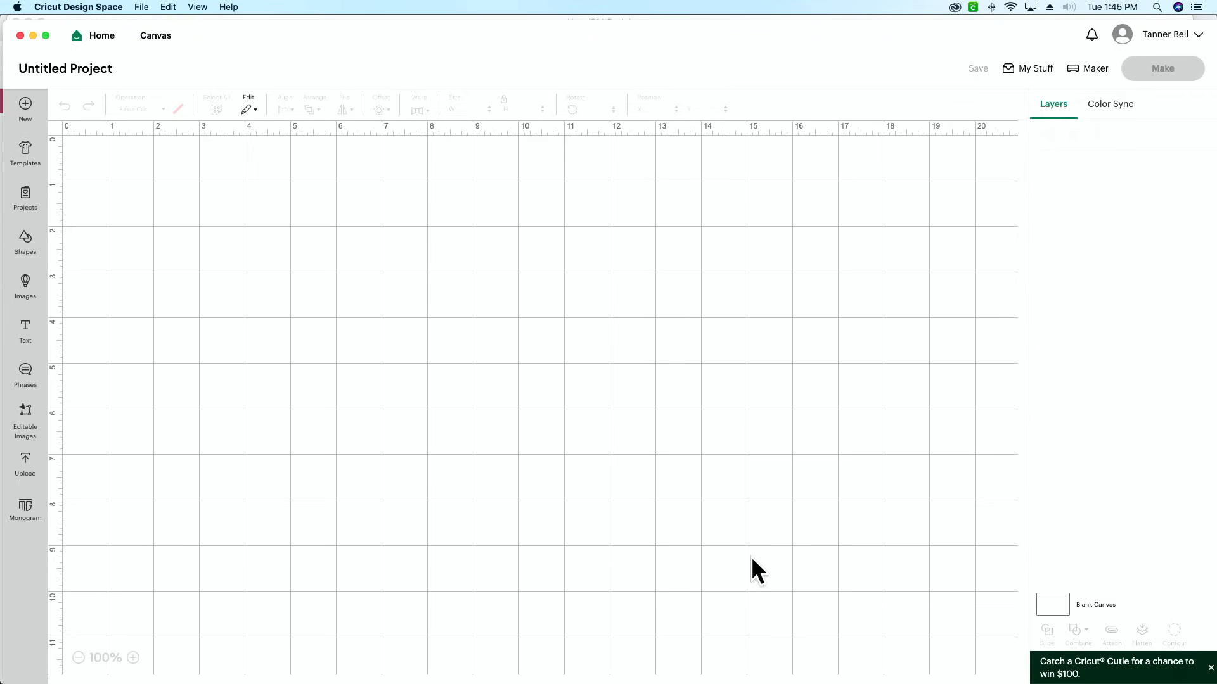
{"action": "left_click", "coordinate": [200, 4]}
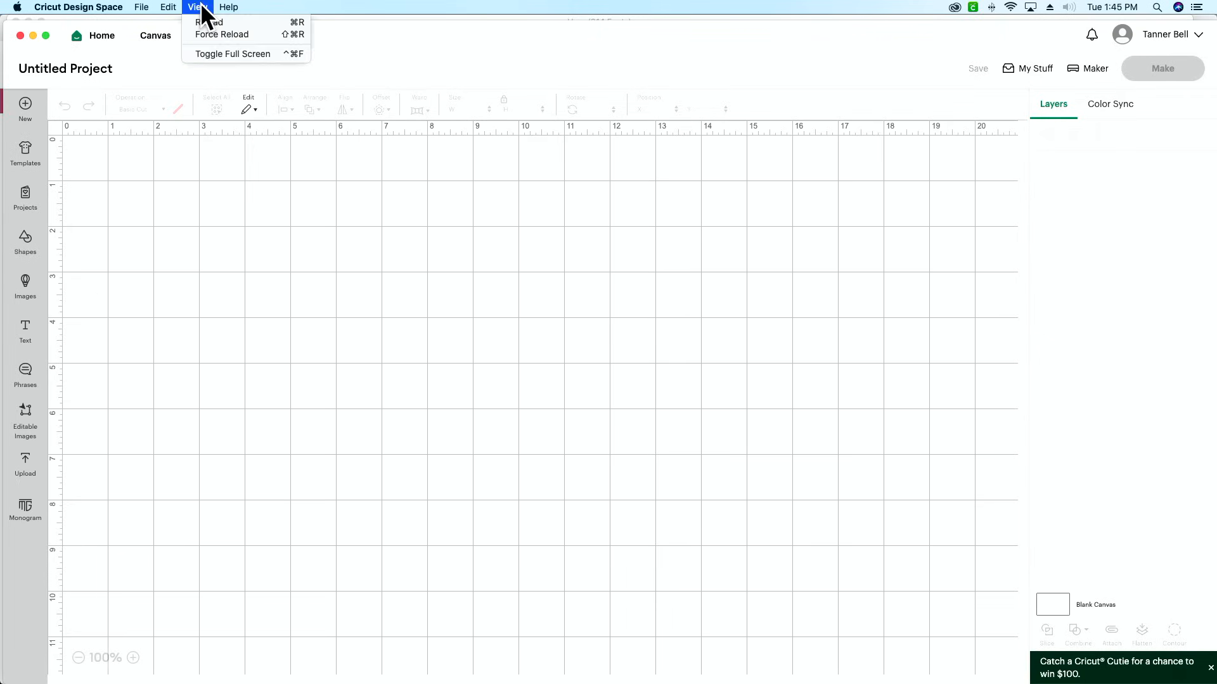
{"action": "left_click", "coordinate": [203, 22]}
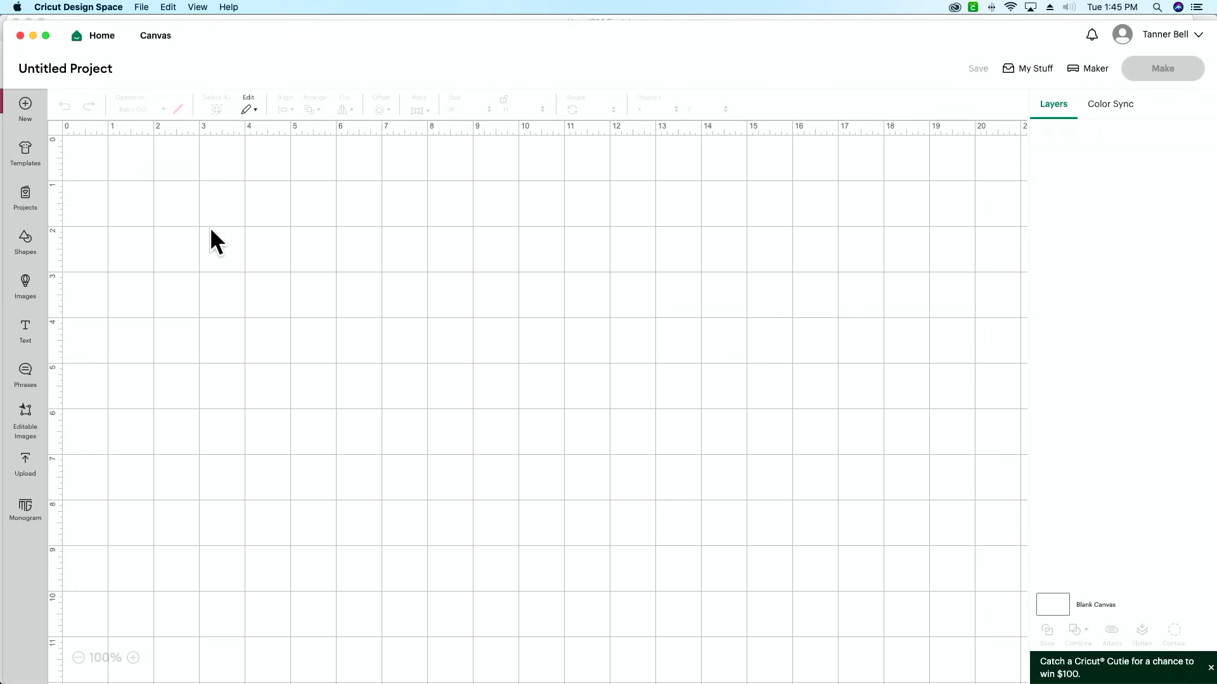
- Add a text object reading "Lovely" to the canvas and select all of its letters
{"action": "left_click", "coordinate": [36, 327]}
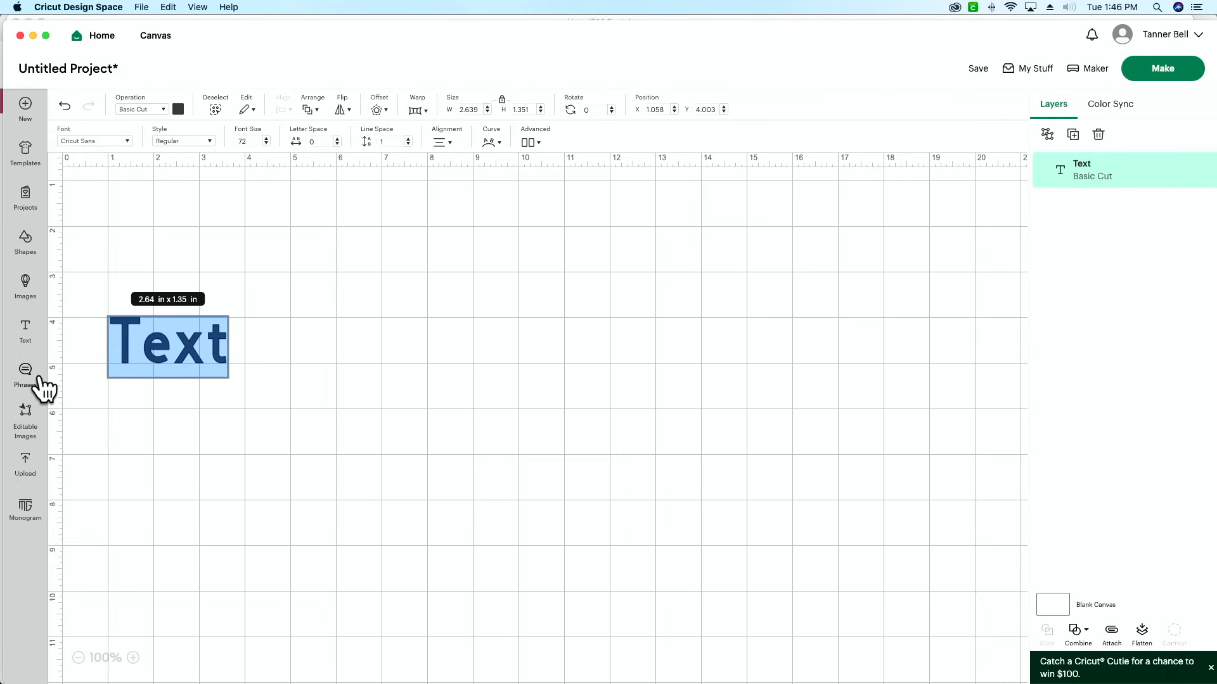
{"action": "type", "text": "Lovely"}
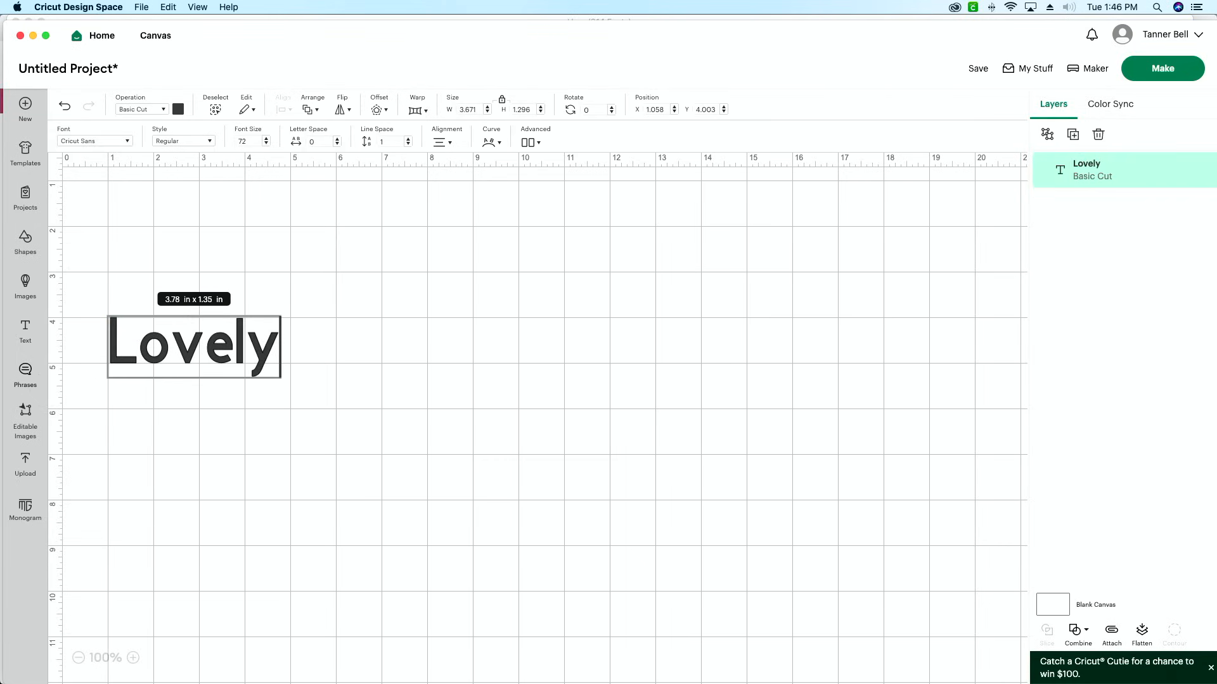
{"action": "key", "text": "super+a"}
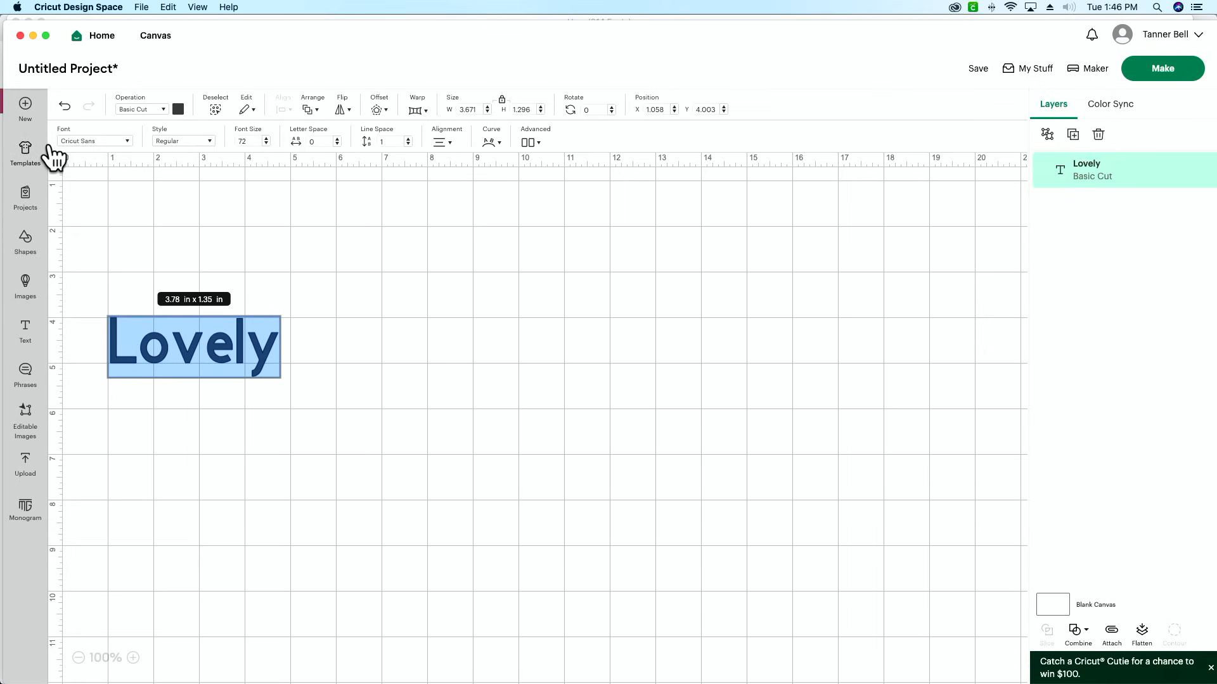
- Open the font list for the "Lovely" text and search the Cricut fonts for "athlete"
{"action": "left_click", "coordinate": [90, 141]}
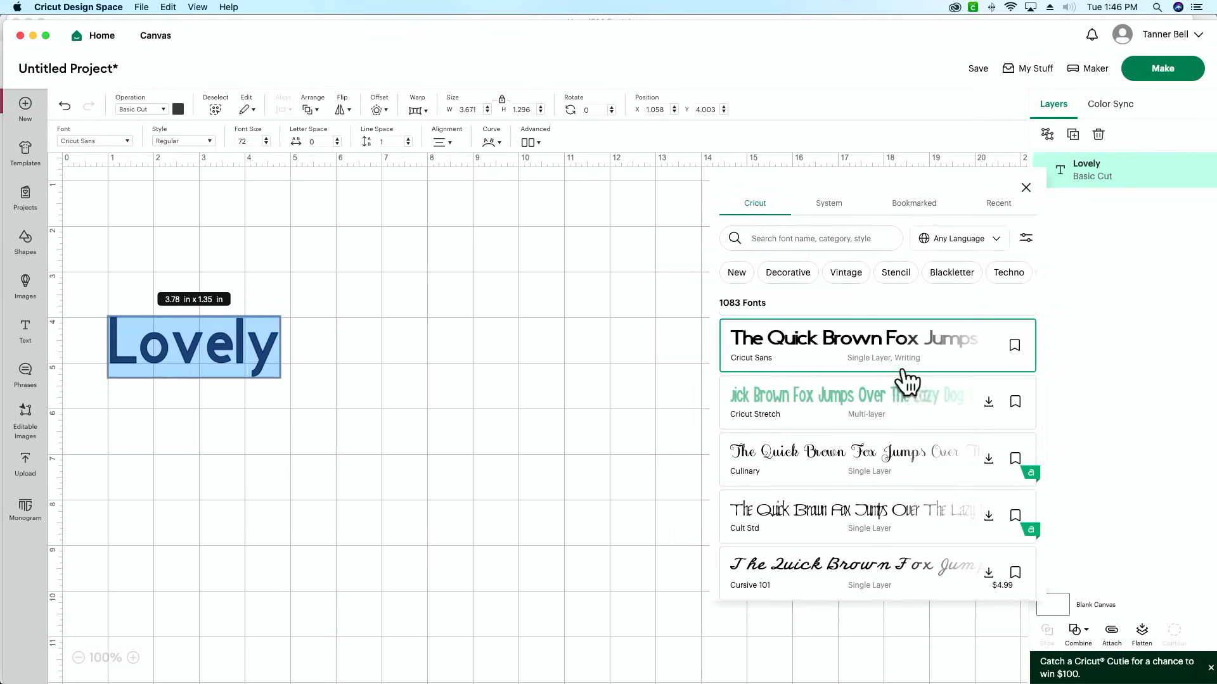
{"action": "left_click", "coordinate": [834, 209]}
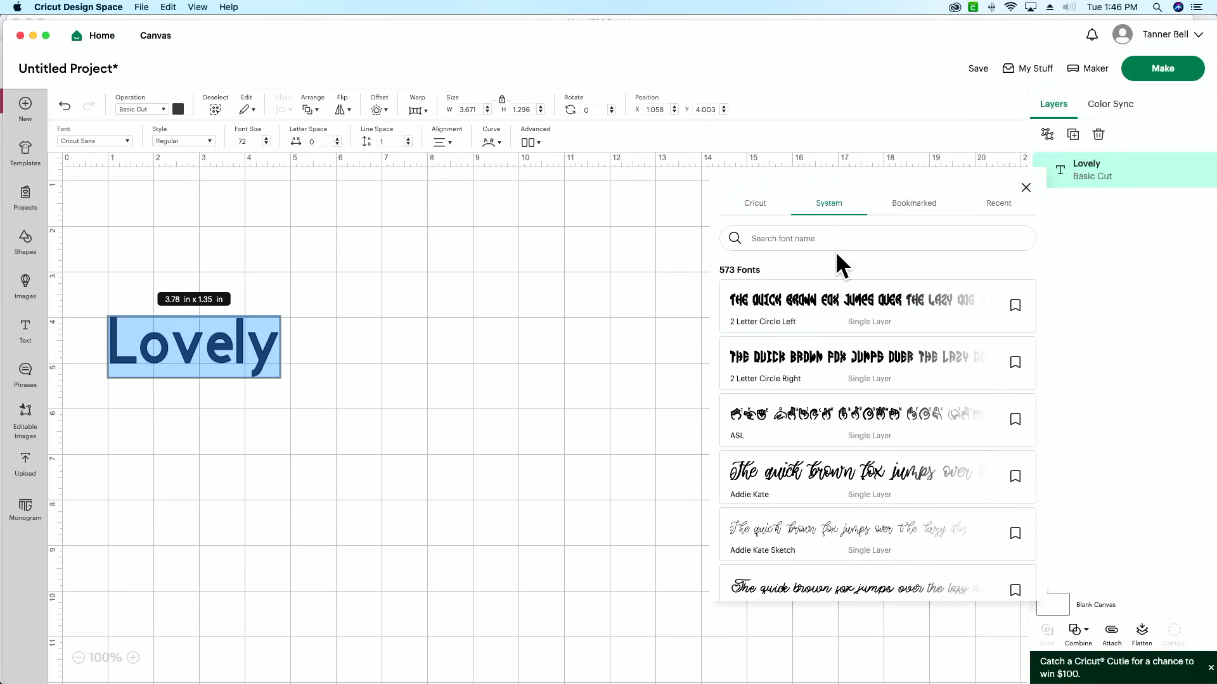
{"action": "left_click", "coordinate": [755, 204]}
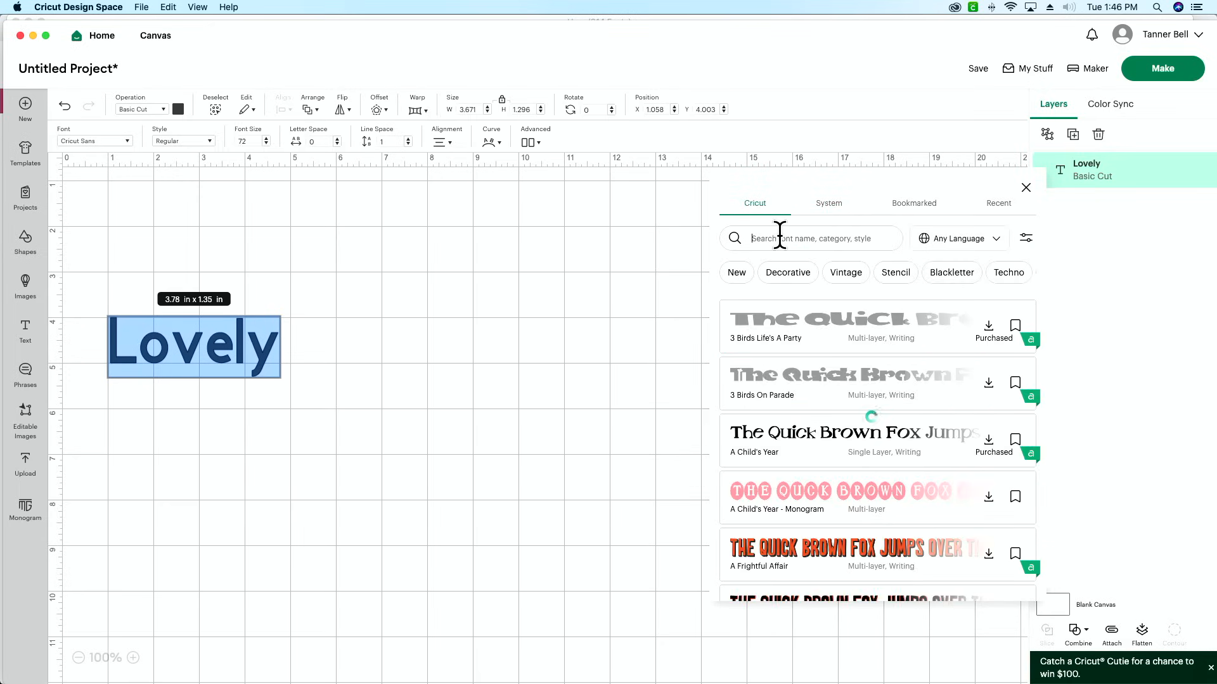
{"action": "type", "text": "athlete"}
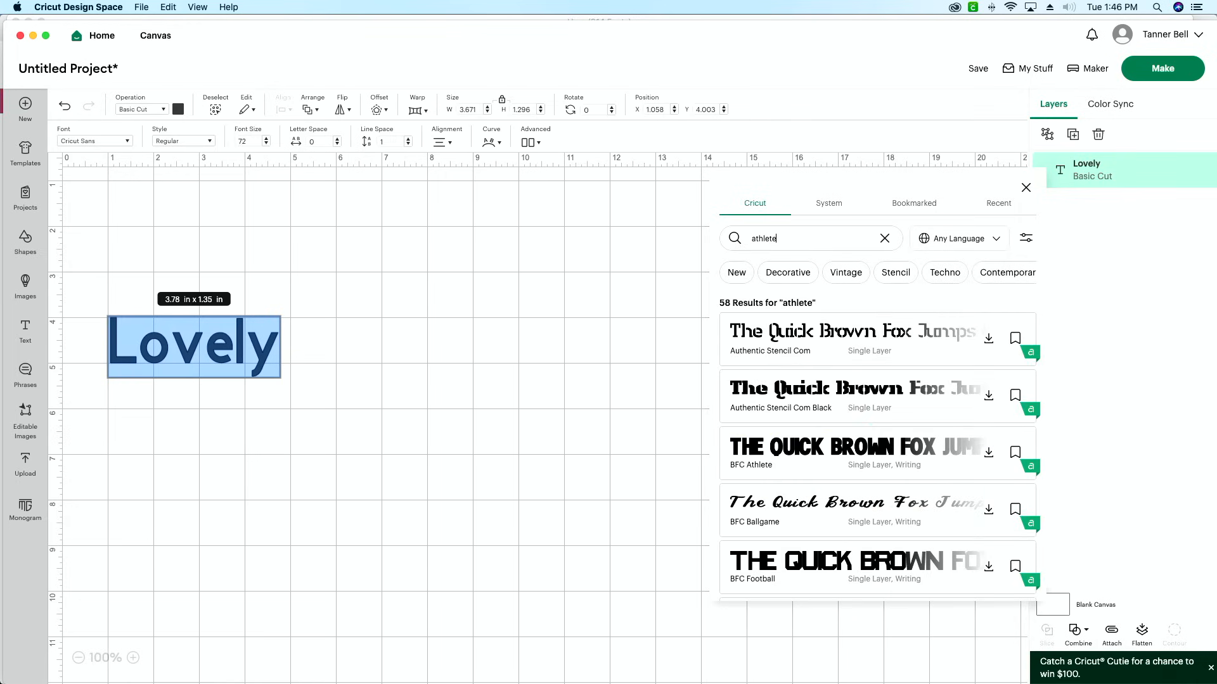
{"action": "scroll", "coordinate": [849, 450], "scroll_direction": "down", "scroll_amount": 1}
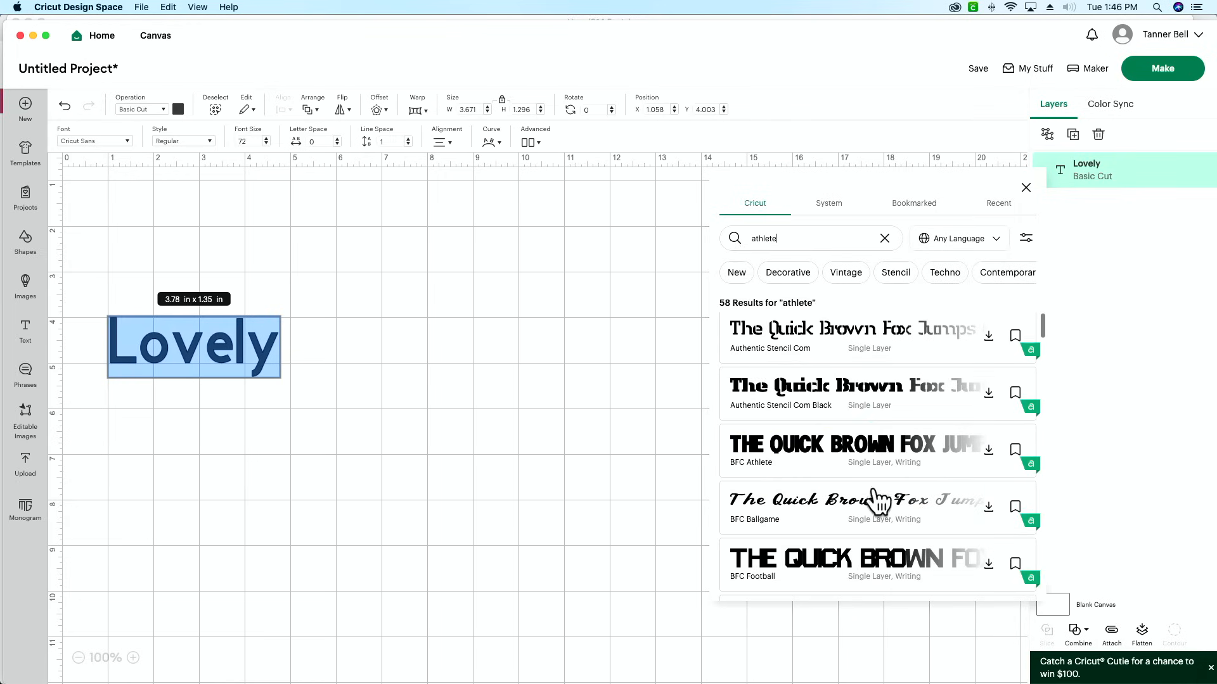
{"action": "scroll", "coordinate": [880, 557], "scroll_direction": "down", "scroll_amount": 3}
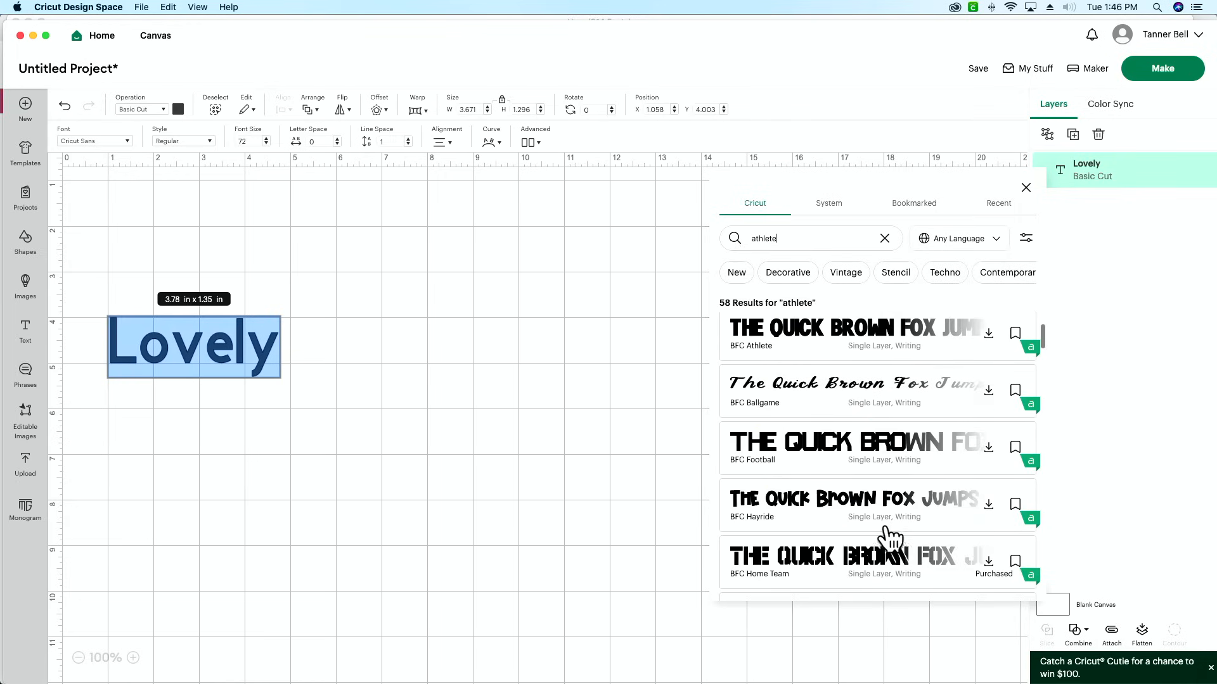
{"action": "scroll", "coordinate": [884, 535], "scroll_direction": "up", "scroll_amount": 3}
- Find "athlete" among the system fonts and apply the Athlete font to the "Lovely" text
{"action": "left_click", "coordinate": [829, 203]}
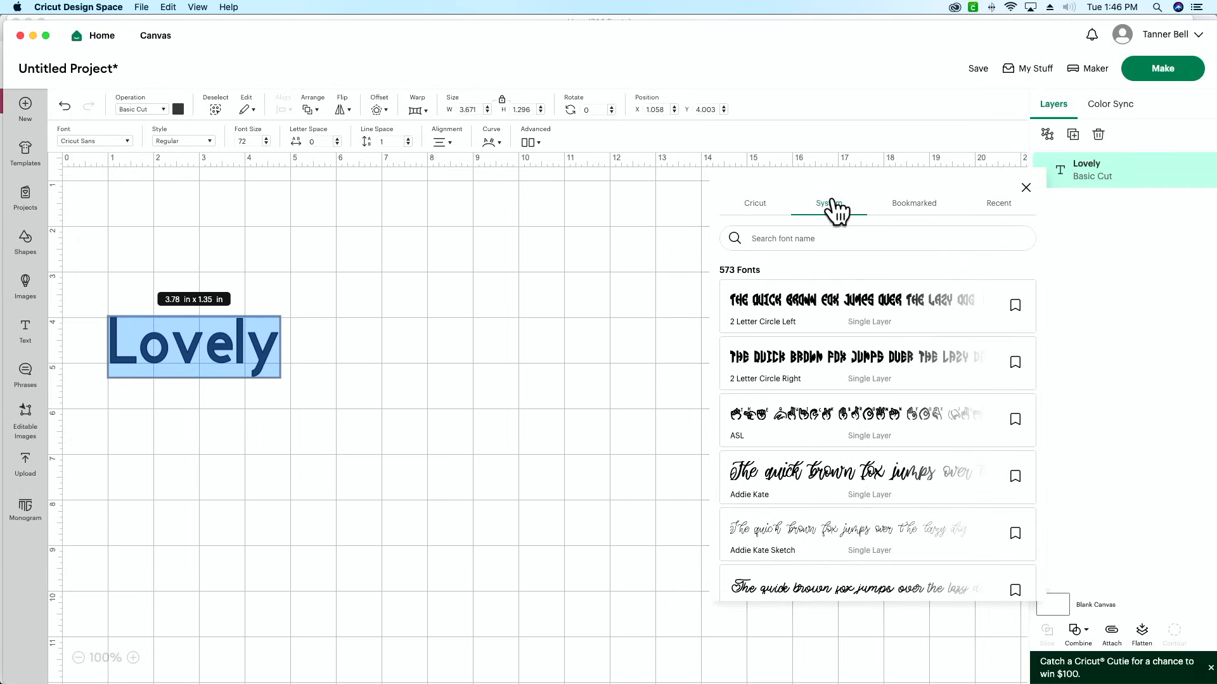
{"action": "left_click", "coordinate": [831, 234]}
{"action": "type", "text": "athlete"}
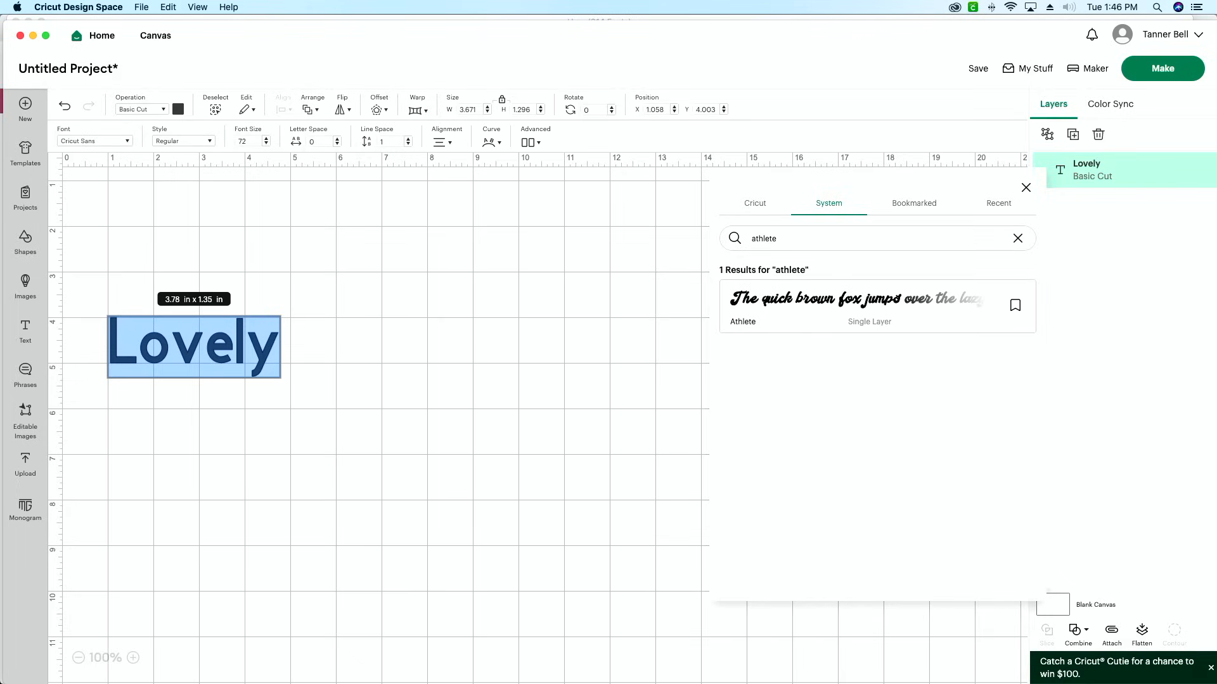
{"action": "left_click", "coordinate": [880, 305]}
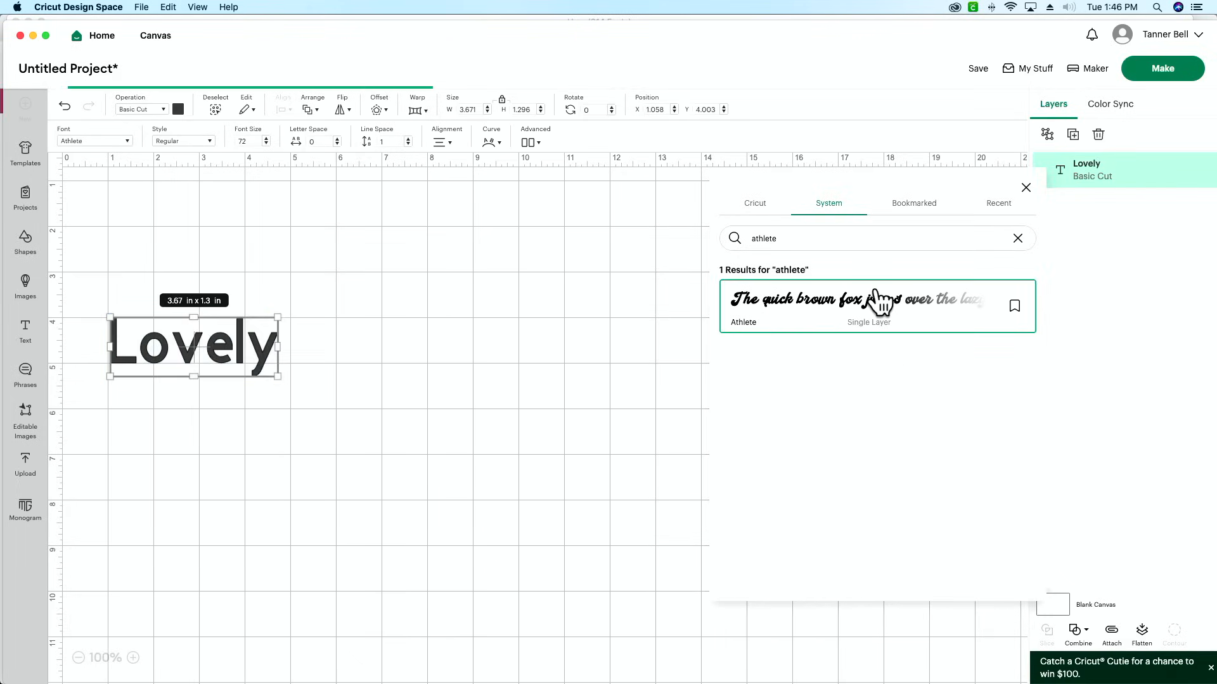
- Enlarge the "Lovely" text to about 12.24 by 4.76 in, place it near the middle of the canvas and deselect it
{"action": "left_click_drag", "start_coordinate": [389, 374], "coordinate": [487, 489]}
{"action": "left_click_drag", "start_coordinate": [510, 402], "coordinate": [572, 432]}
{"action": "left_click", "coordinate": [530, 616]}
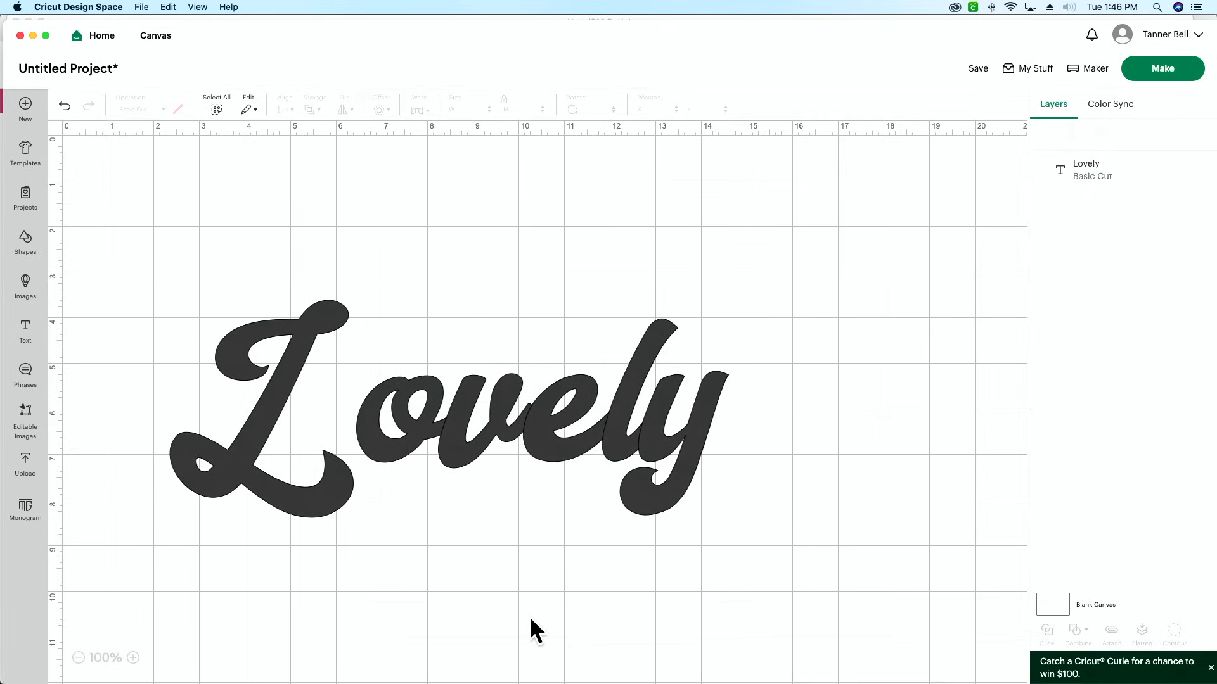
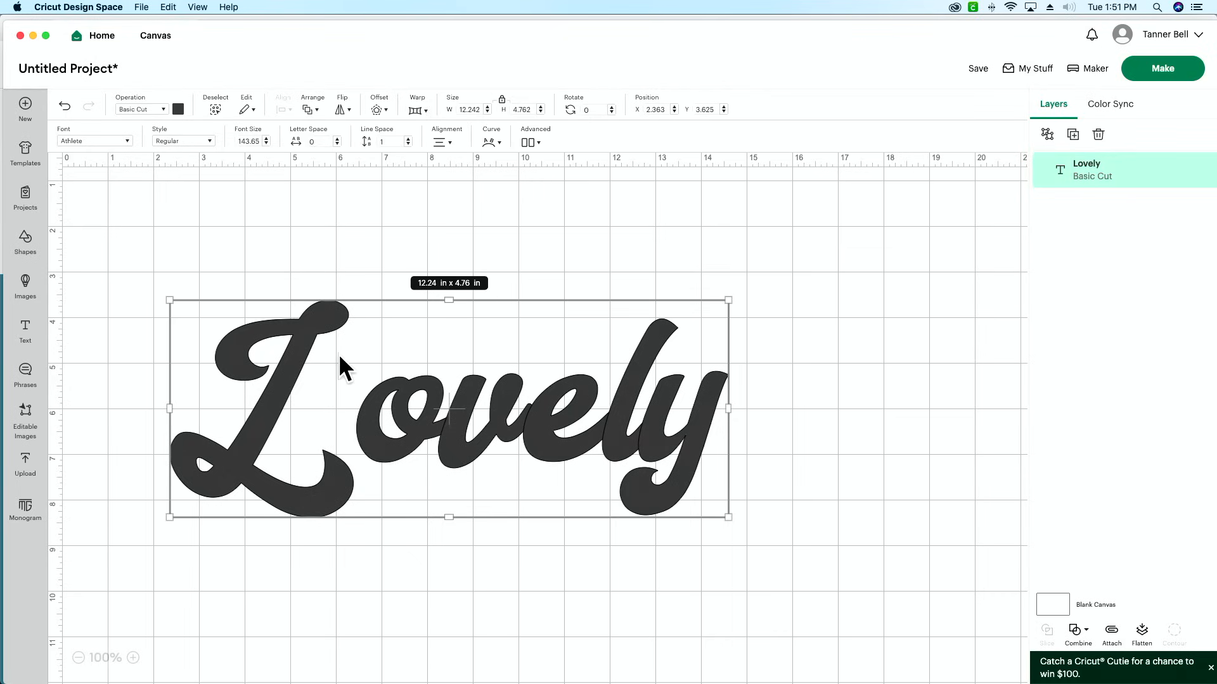
- Create a welded 0.13 in offset with rounded corners around the "Lovely" text
{"action": "left_click", "coordinate": [380, 111]}
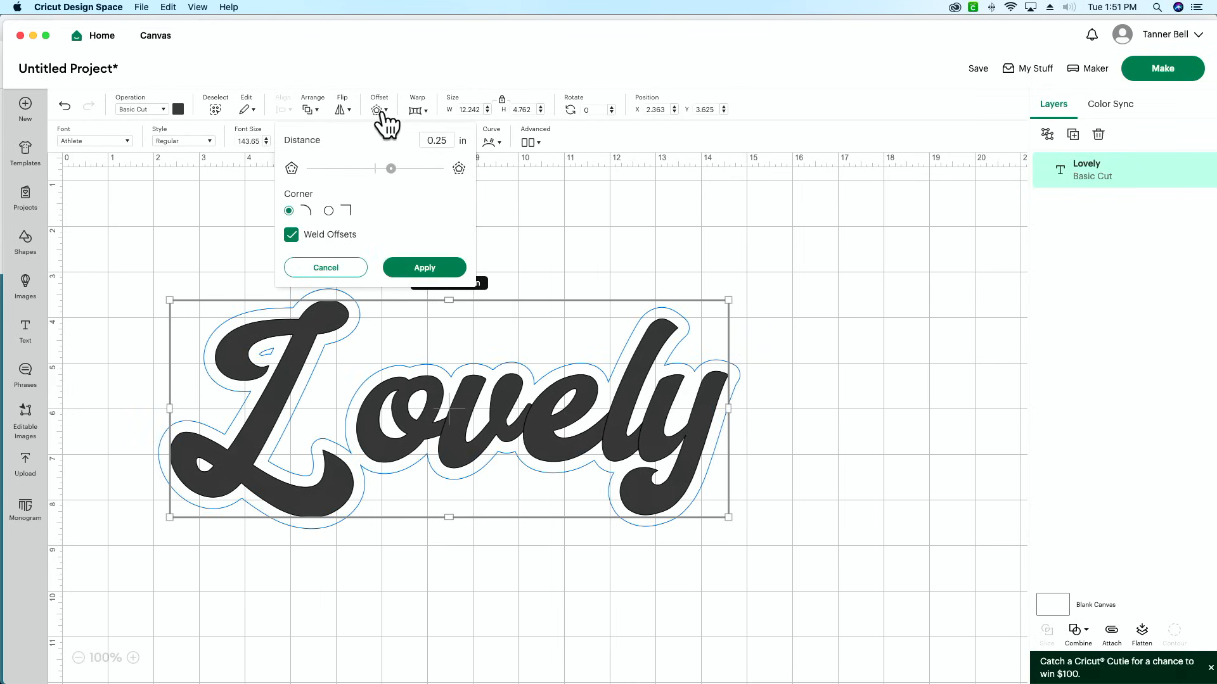
{"action": "left_click", "coordinate": [448, 140]}
{"action": "key", "text": "BackSpace"}
{"action": "key", "text": "BackSpace"}
{"action": "type", "text": "15"}
{"action": "key", "text": "Tab"}
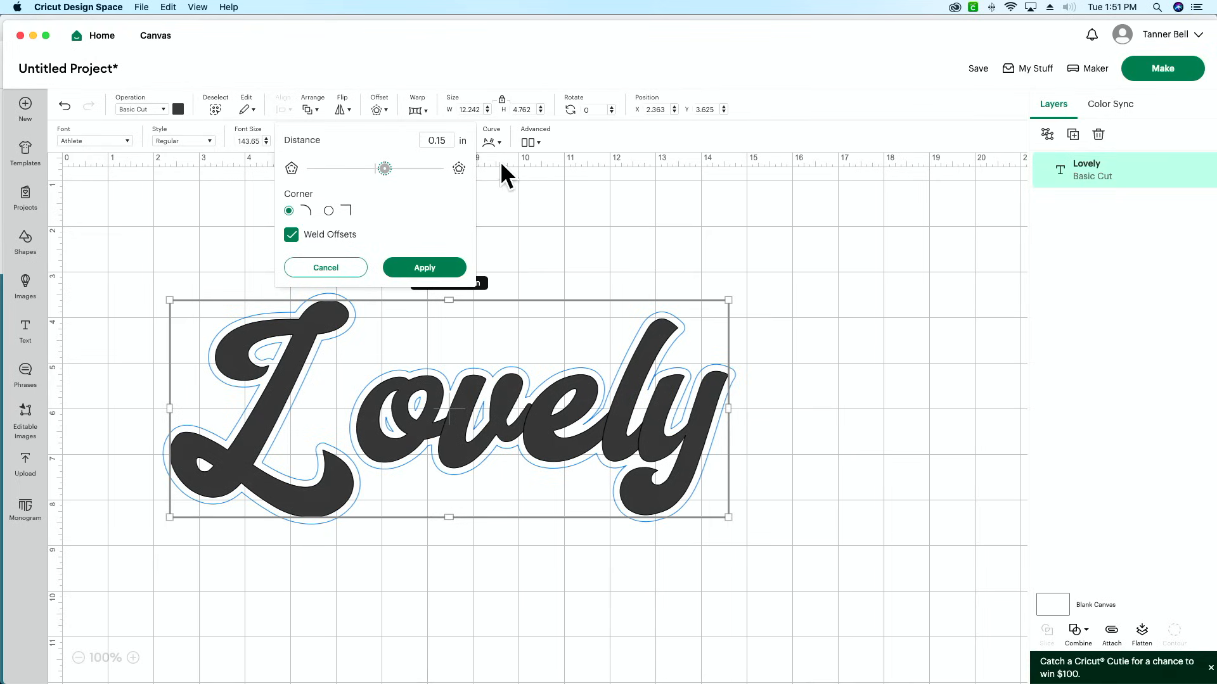
{"action": "left_click", "coordinate": [450, 142]}
{"action": "key", "text": "BackSpace"}
{"action": "type", "text": "3"}
{"action": "key", "text": "Tab"}
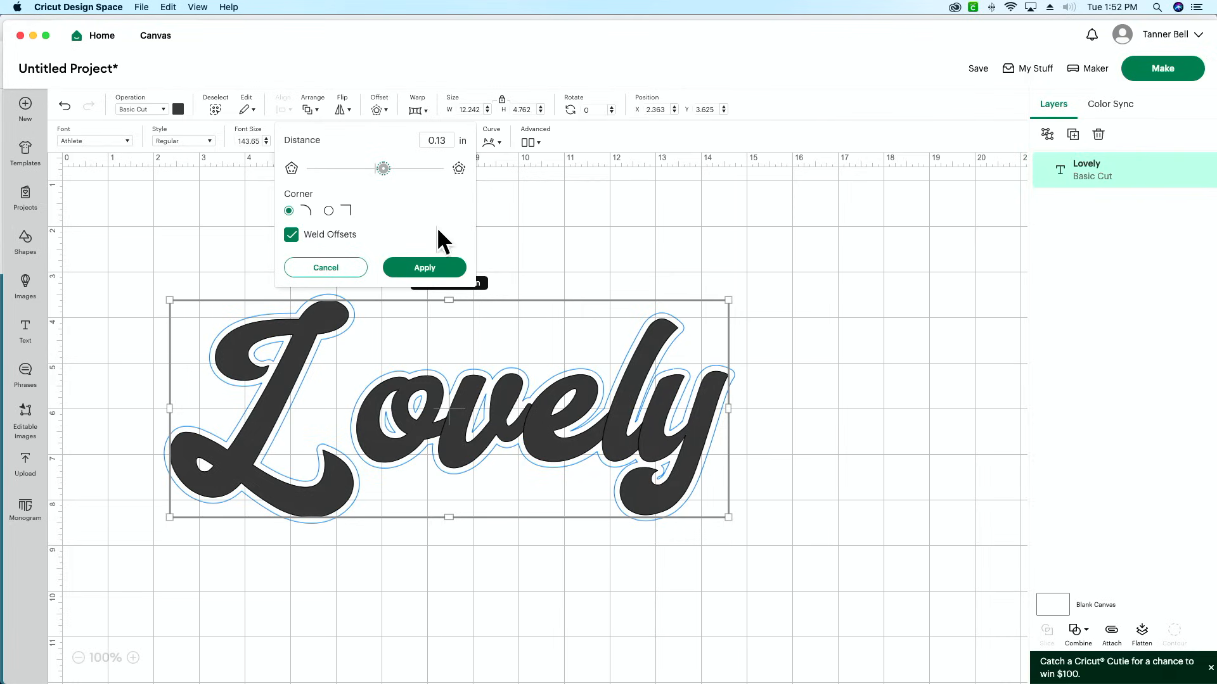
{"action": "left_click", "coordinate": [446, 265]}
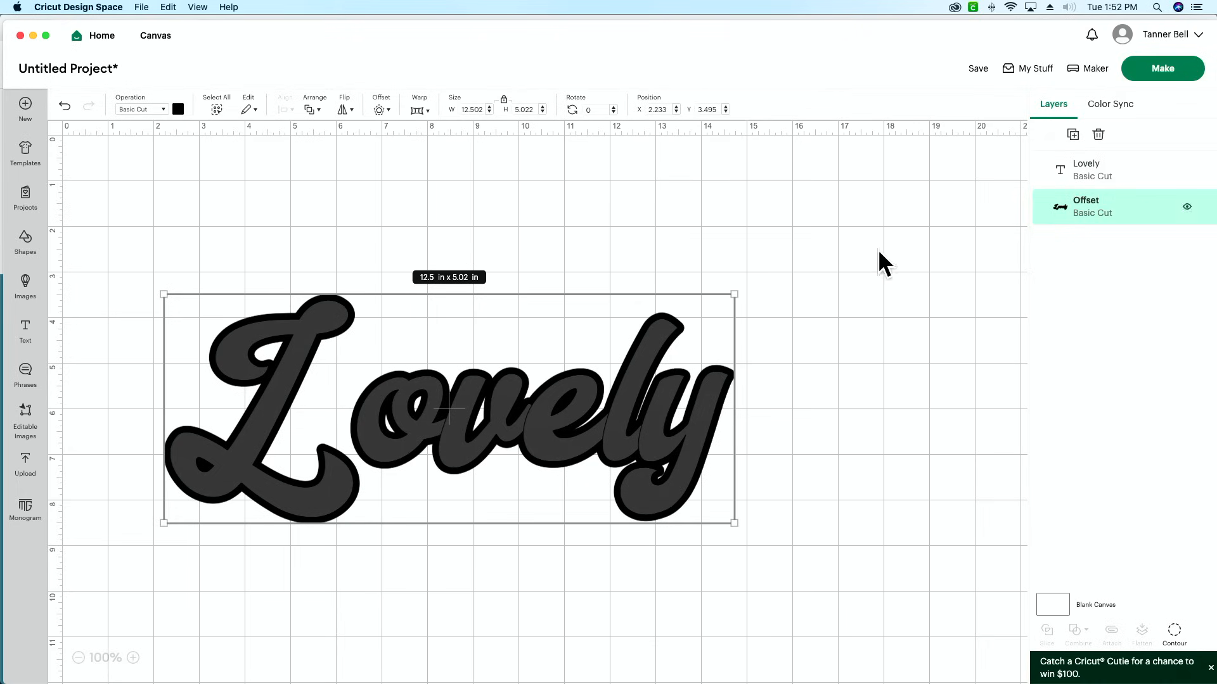
- Add a second 0.13 in offset with rounded corners around the existing offset
{"action": "left_click", "coordinate": [418, 111]}
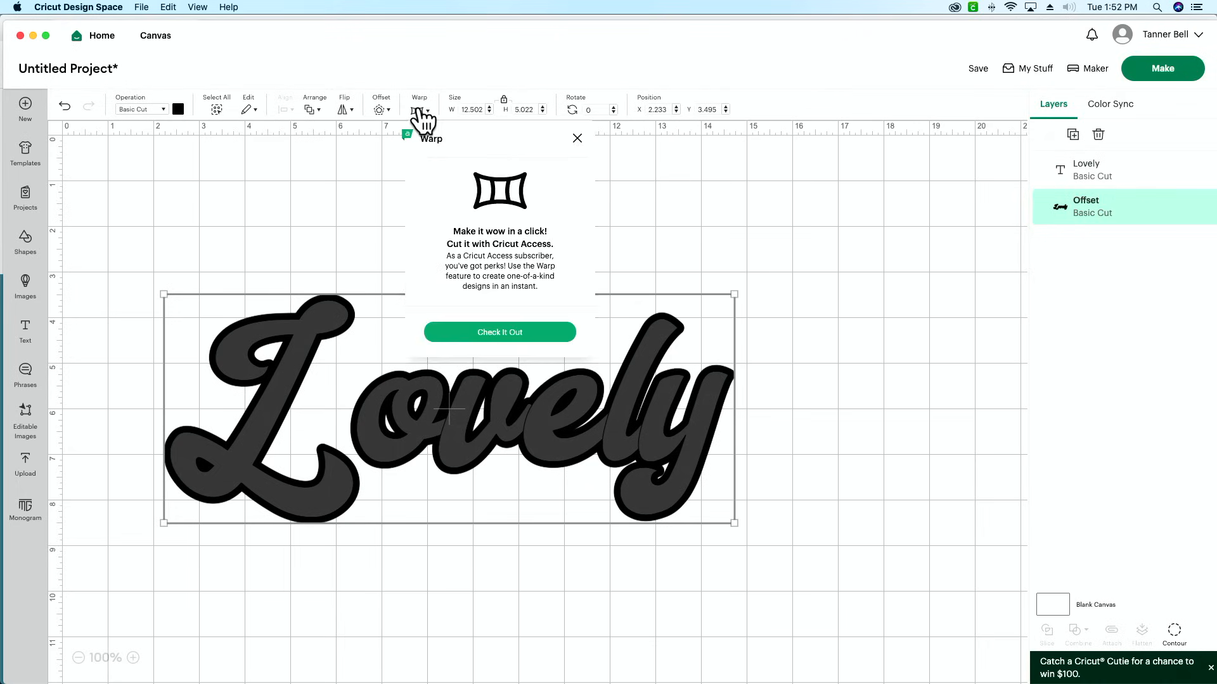
{"action": "left_click", "coordinate": [577, 138]}
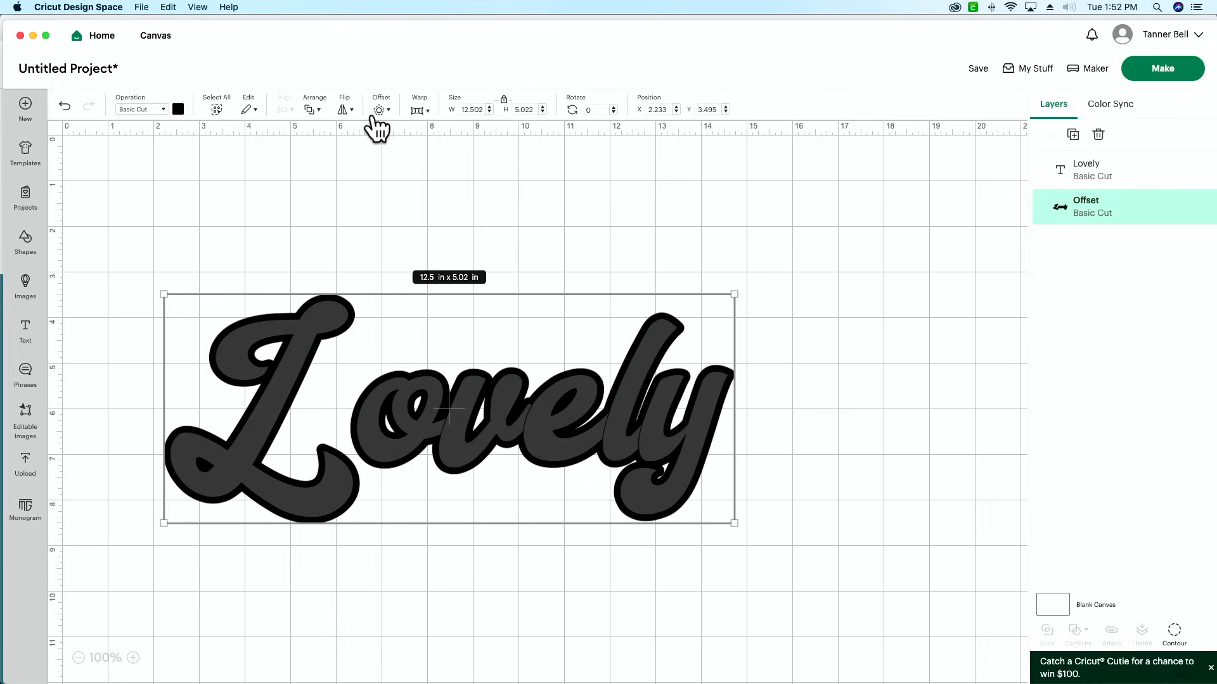
{"action": "left_click", "coordinate": [379, 110]}
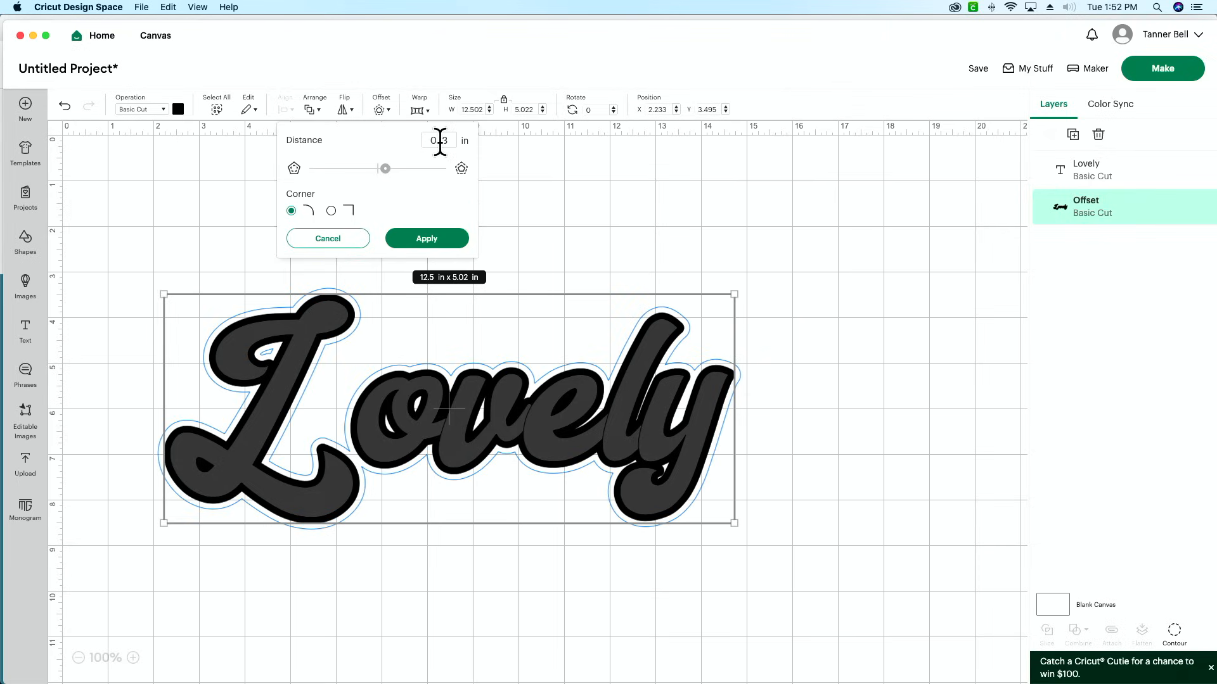
{"action": "left_click", "coordinate": [461, 236]}
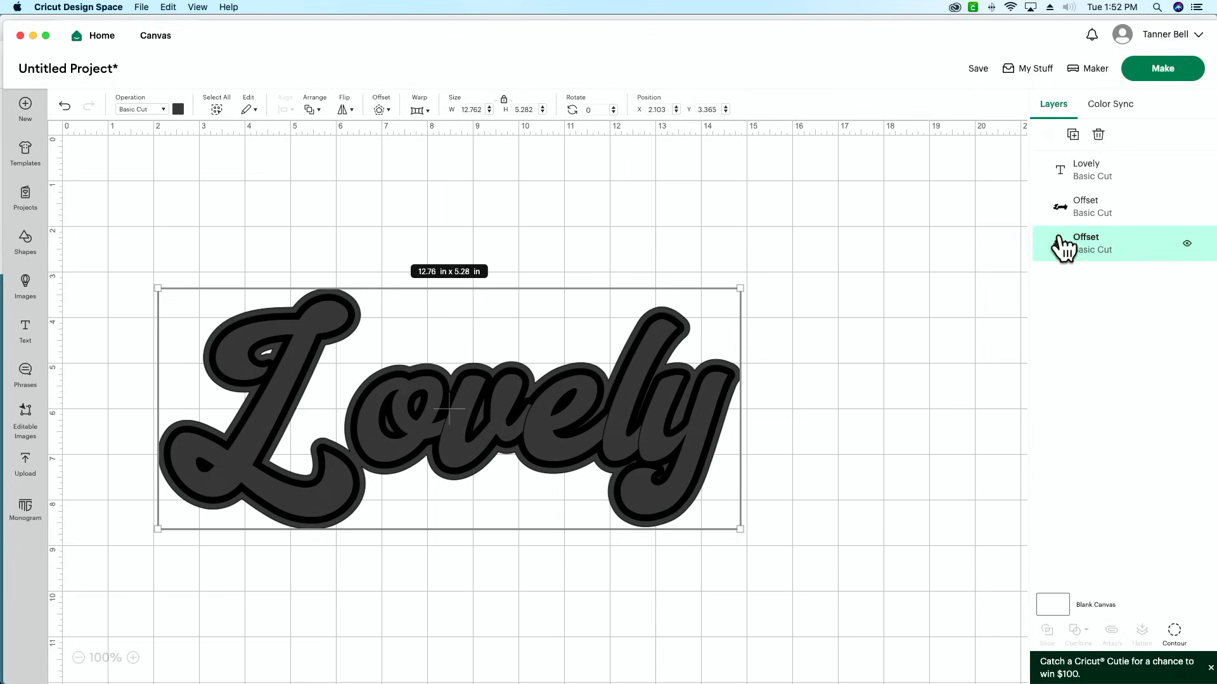
- Delete the outer, second offset layer
{"action": "left_click", "coordinate": [1086, 204]}
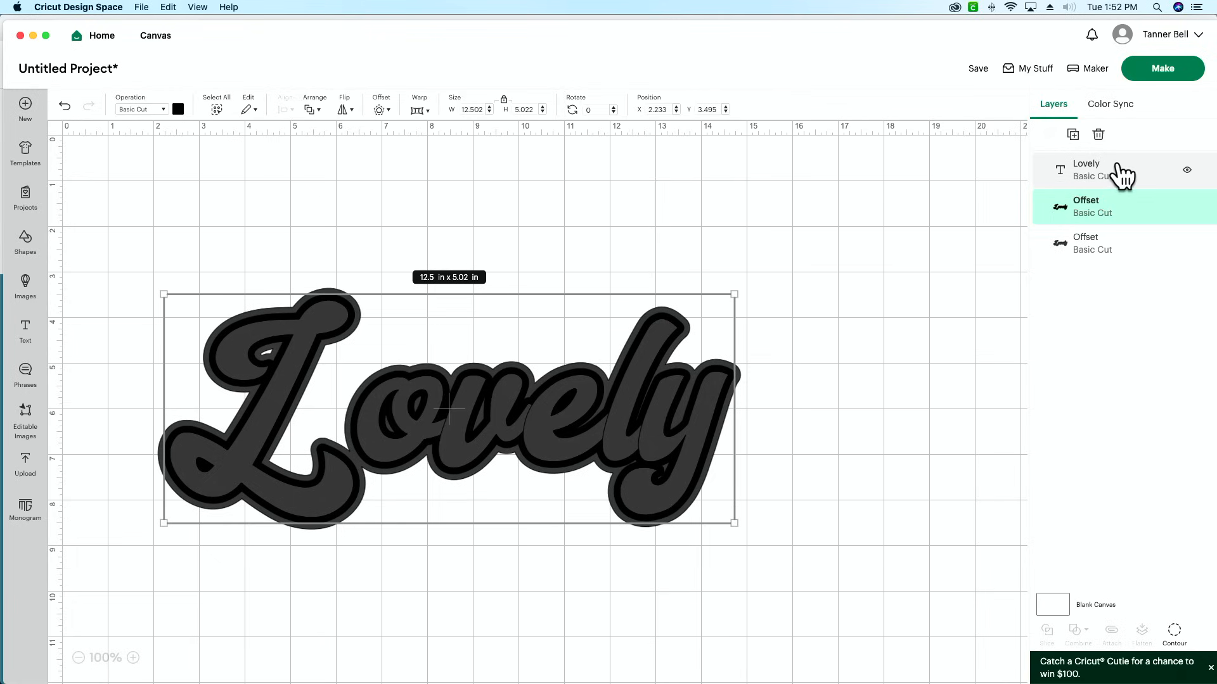
{"action": "left_click", "coordinate": [983, 260]}
{"action": "left_click", "coordinate": [1094, 266]}
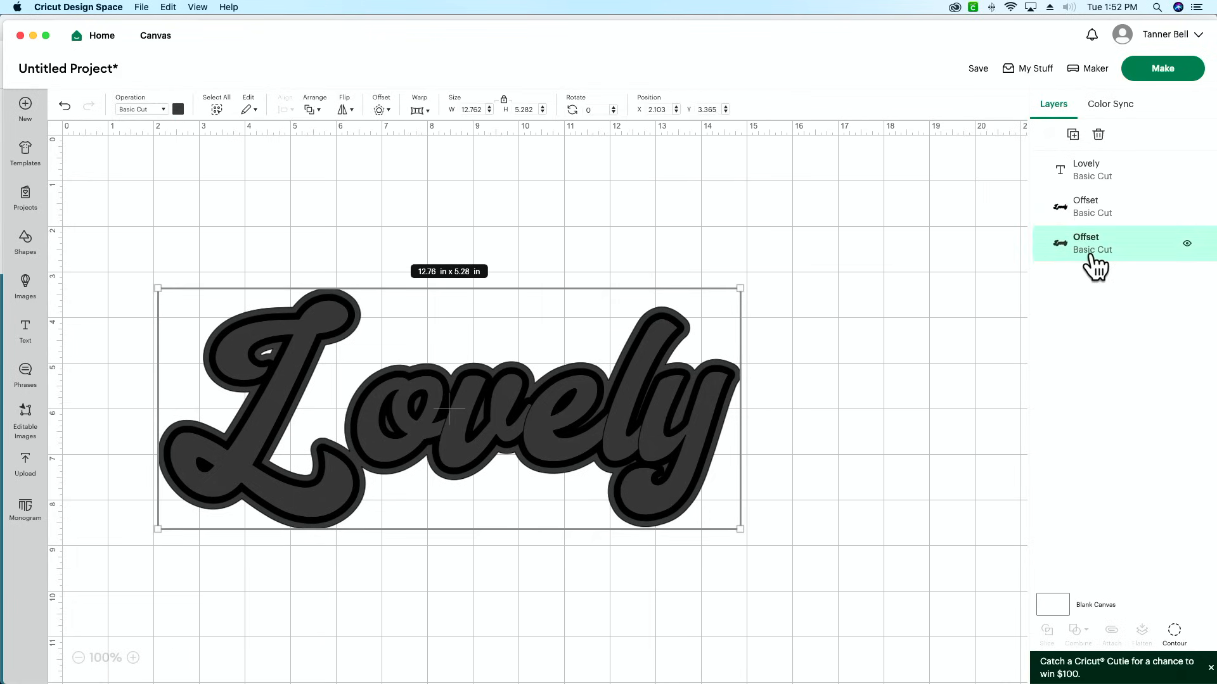
{"action": "key", "text": "Delete"}
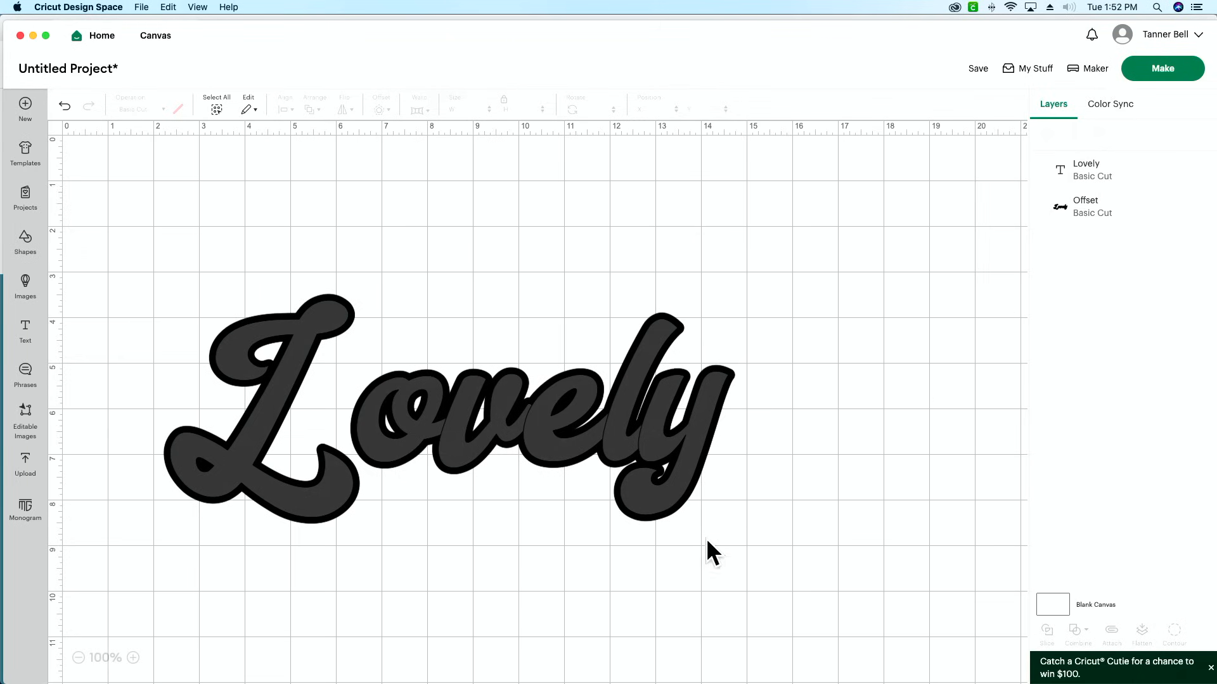
- Try combining the "Lovely" text and its offset with Exclude, and undo the combination
{"action": "left_click_drag", "start_coordinate": [863, 397], "coordinate": [784, 398]}
{"action": "left_click_drag", "start_coordinate": [816, 398], "coordinate": [468, 461]}
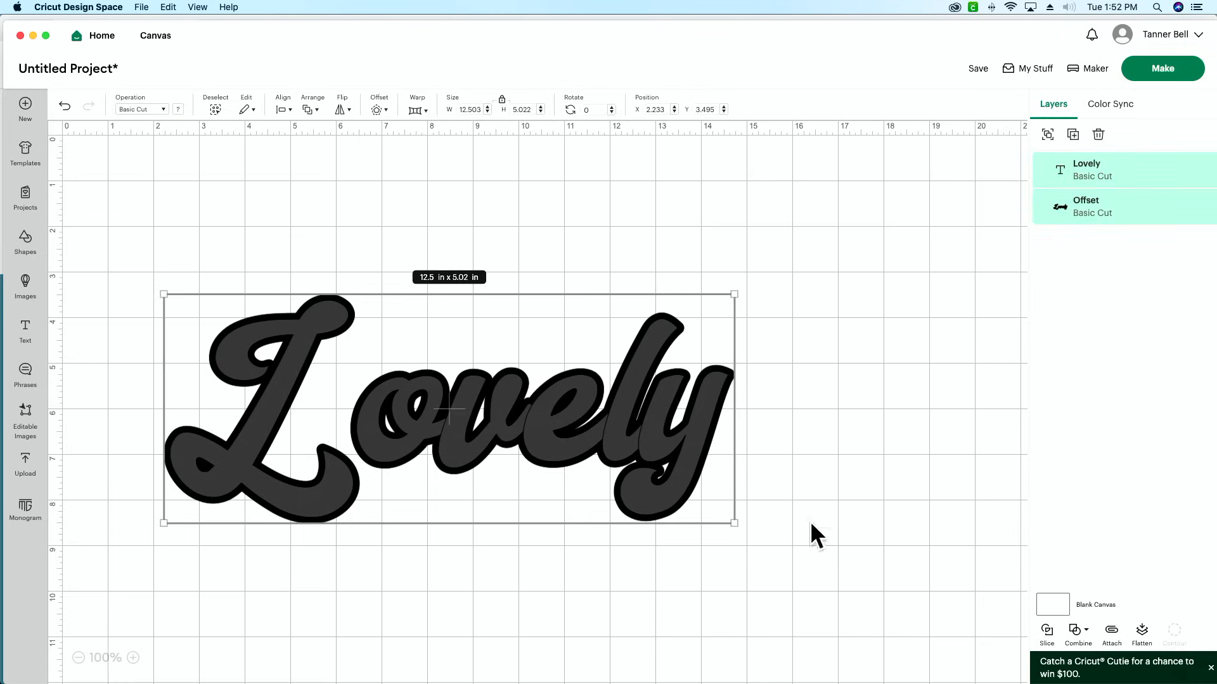
{"action": "left_click_drag", "start_coordinate": [929, 415], "coordinate": [567, 469]}
{"action": "left_click", "coordinate": [1085, 637]}
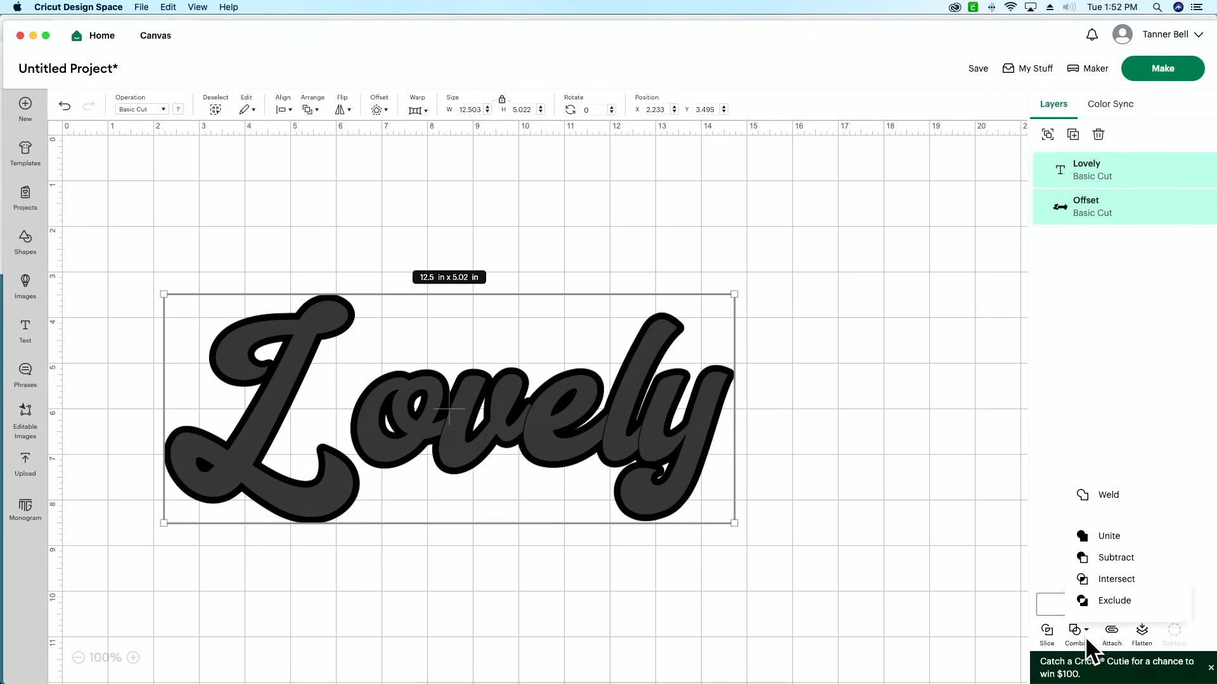
{"action": "left_click", "coordinate": [1111, 602]}
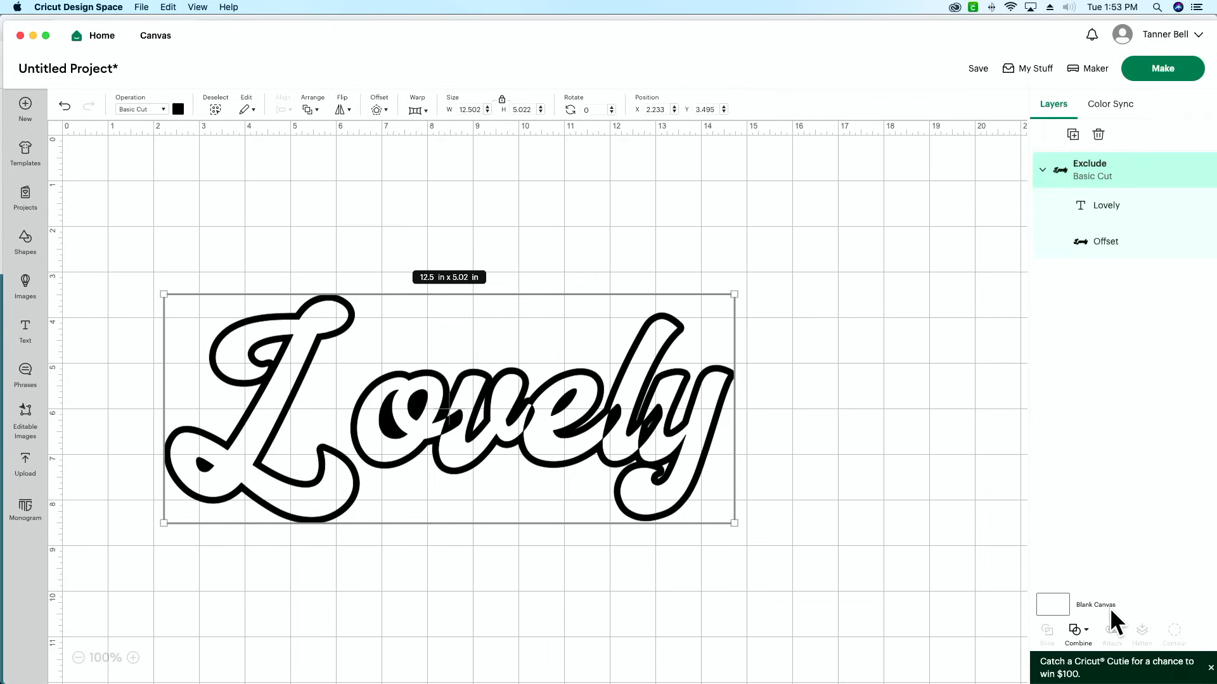
{"action": "key", "text": "super+z"}
- Slice the "Lovely" text with its offset and delete the two filled lettering pieces, keeping the outline
{"action": "left_click_drag", "start_coordinate": [802, 388], "coordinate": [513, 507]}
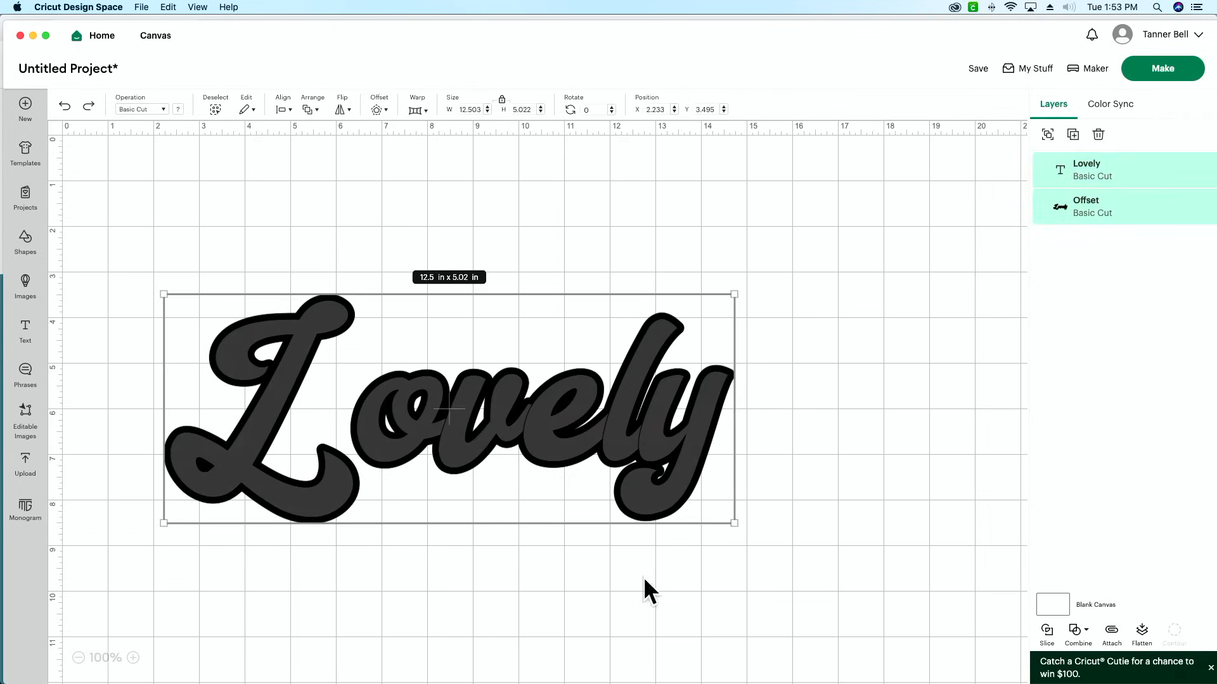
{"action": "left_click", "coordinate": [1048, 632]}
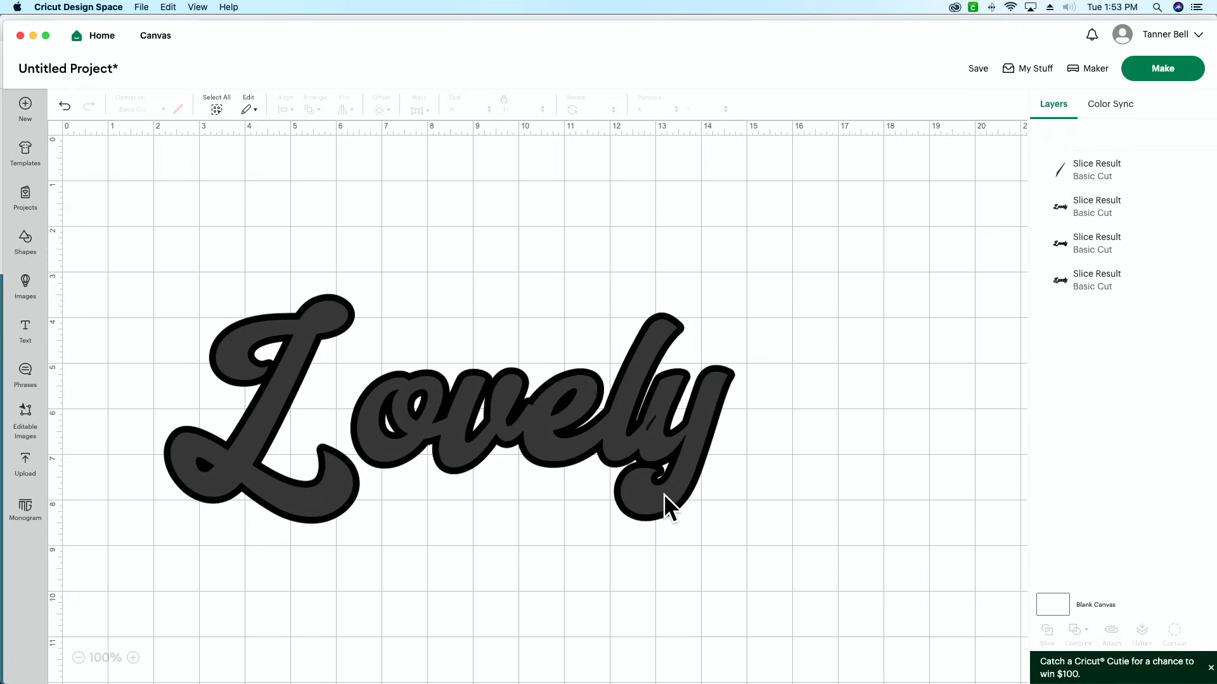
{"action": "left_click", "coordinate": [663, 493]}
{"action": "key", "text": "Delete"}
{"action": "left_click", "coordinate": [662, 492]}
{"action": "key", "text": "Delete"}
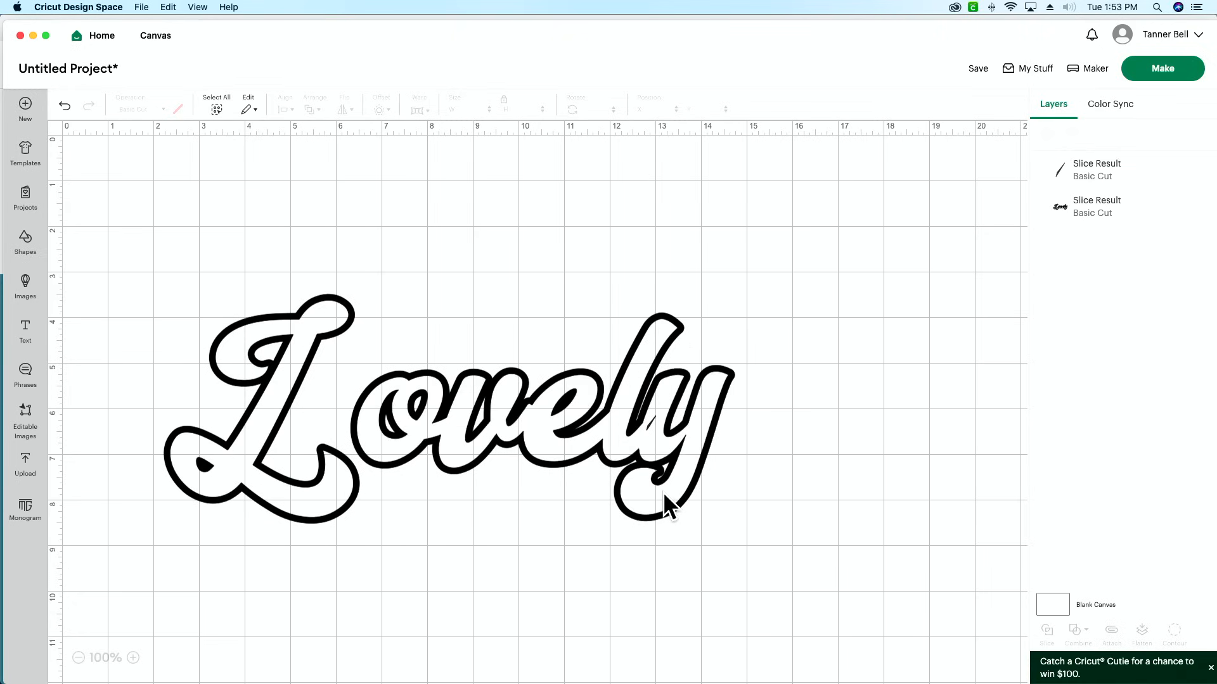
- Delete the small leftover sliver from the slice and reposition the "Lovely" outline near the canvas's upper-left corner
{"action": "left_click_drag", "start_coordinate": [536, 432], "coordinate": [723, 457]}
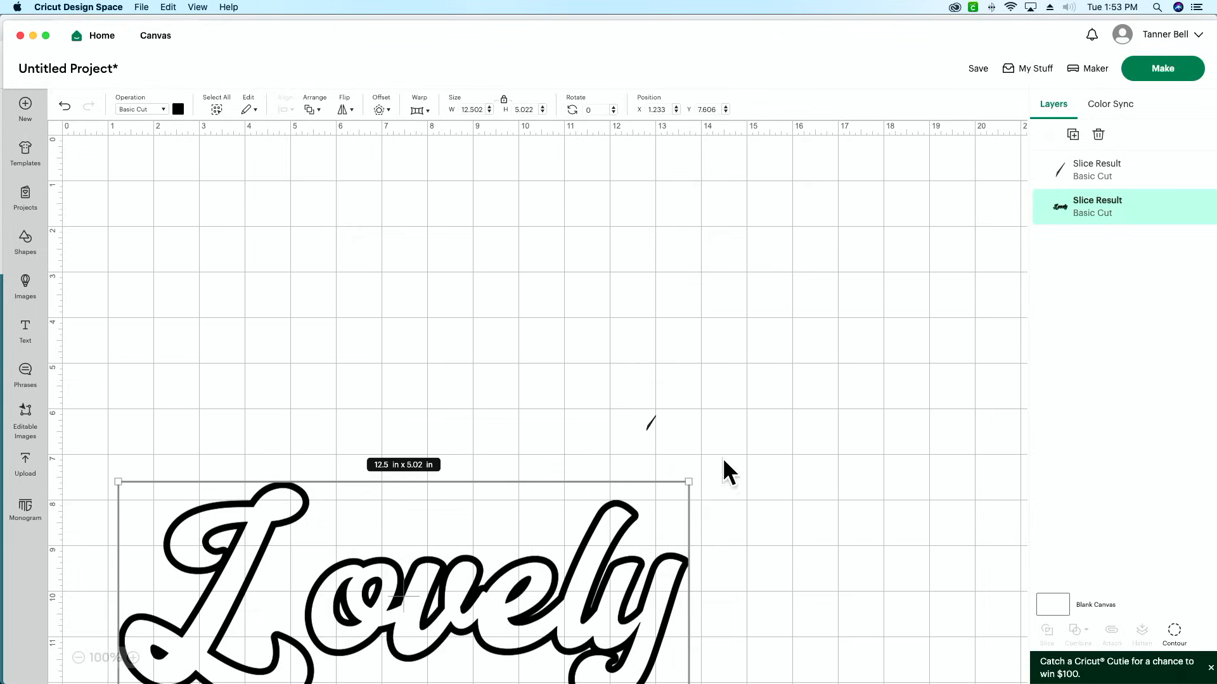
{"action": "left_click", "coordinate": [725, 472]}
{"action": "left_click", "coordinate": [651, 425]}
{"action": "key", "text": "Delete"}
{"action": "left_click_drag", "start_coordinate": [564, 607], "coordinate": [594, 380]}
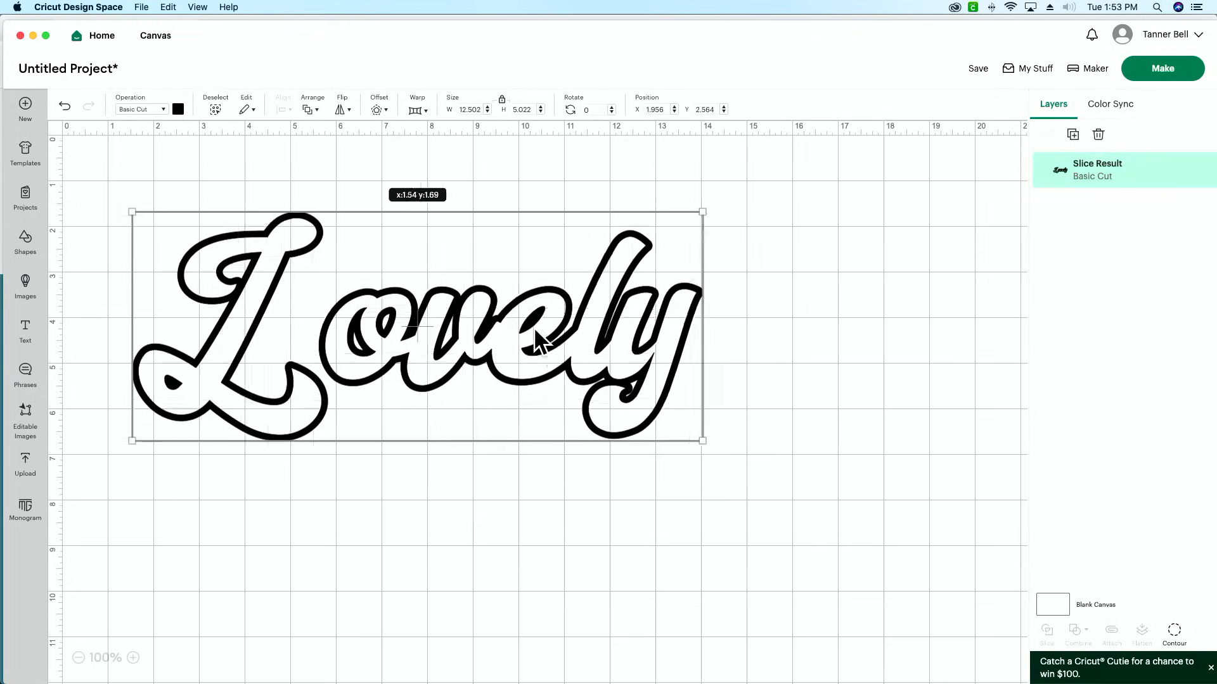
{"action": "left_click_drag", "start_coordinate": [533, 327], "coordinate": [500, 290]}
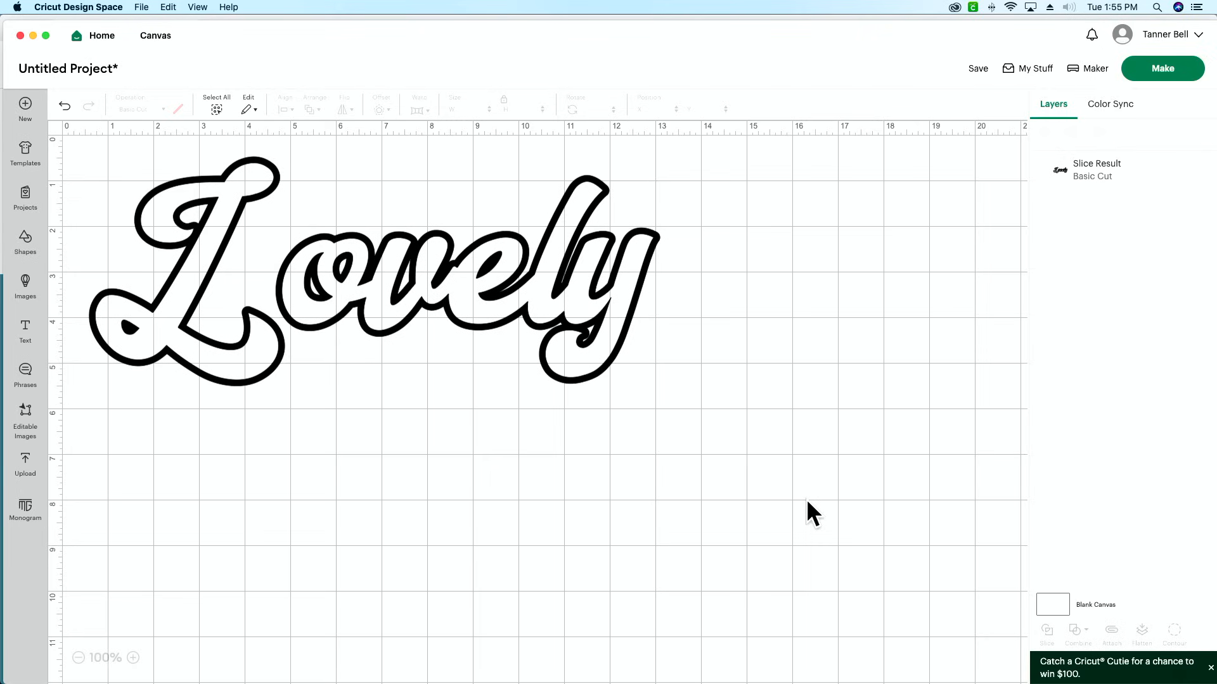
- Switch to Finder and search this Mac for "font book"
{"action": "mouse_move", "coordinate": [437, 678]}
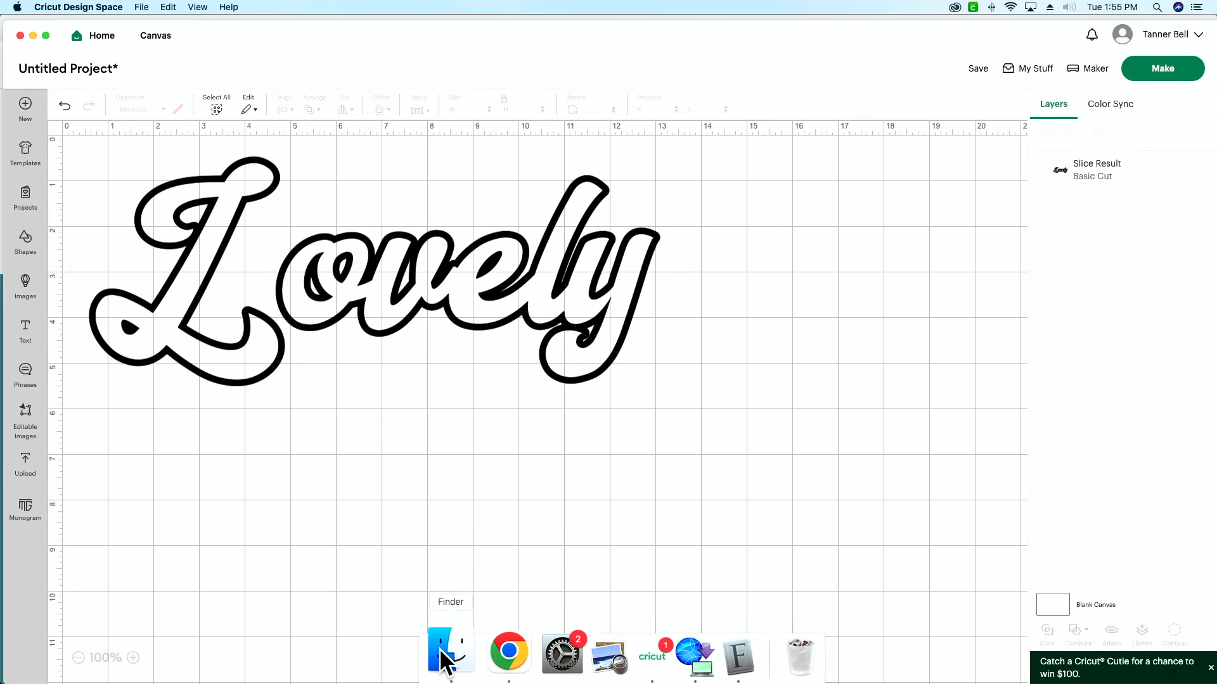
{"action": "left_click", "coordinate": [445, 659]}
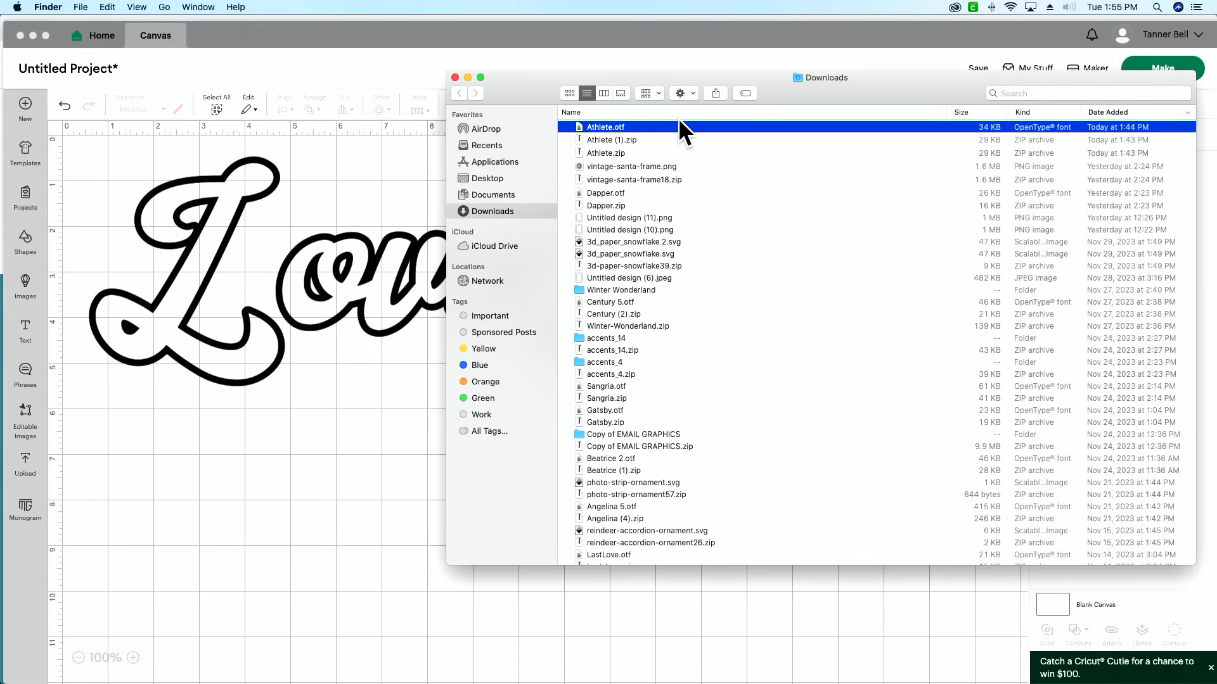
{"action": "left_click", "coordinate": [1039, 93]}
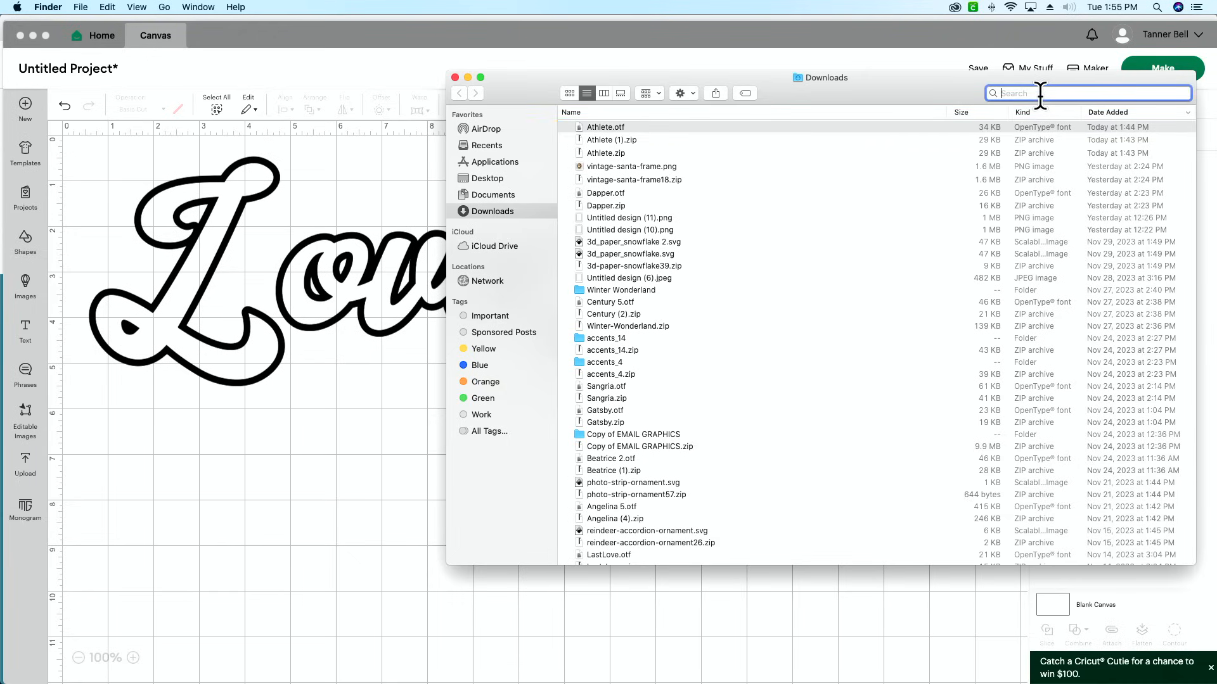
{"action": "type", "text": "font book"}
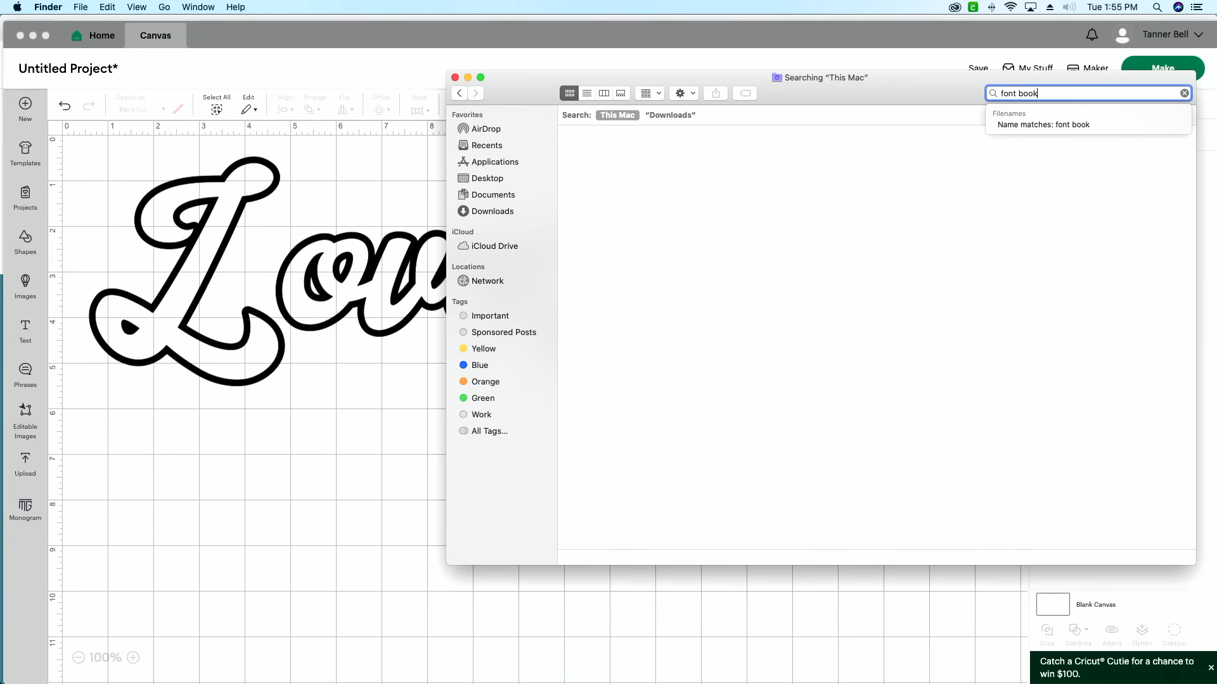
{"action": "key", "text": "Return"}
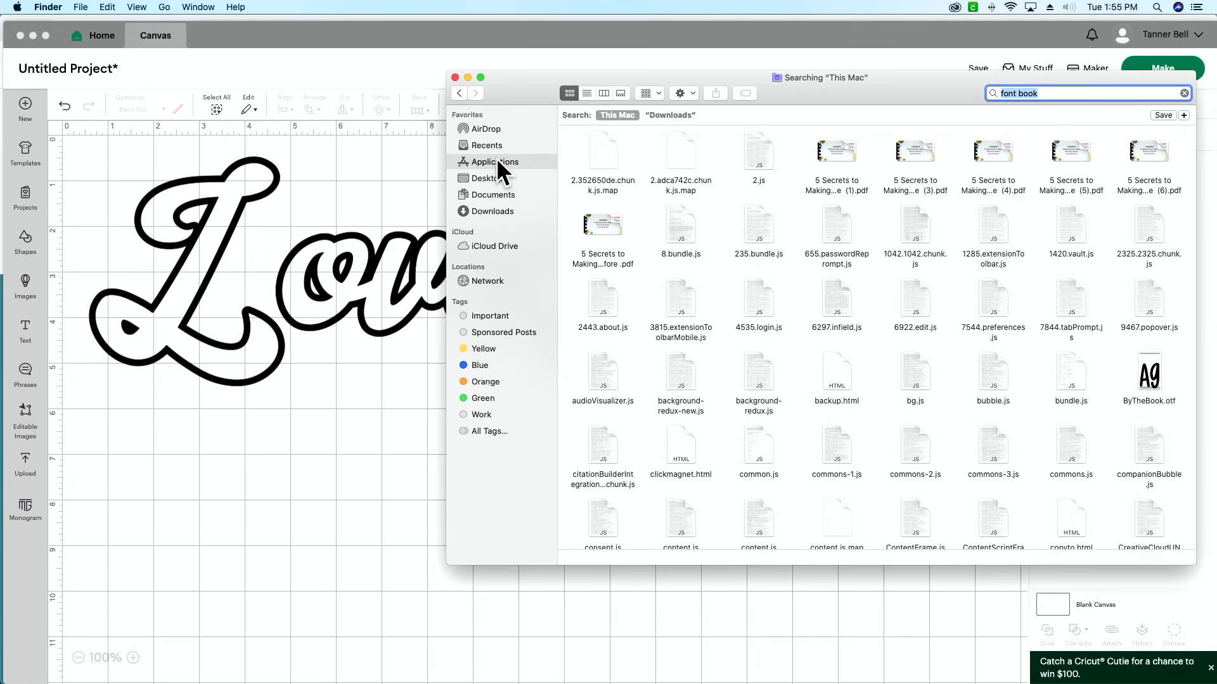
- Search for "font book" again from the Applications folder and open the Font Book app
{"action": "left_click", "coordinate": [496, 159]}
{"action": "left_click", "coordinate": [1026, 92]}
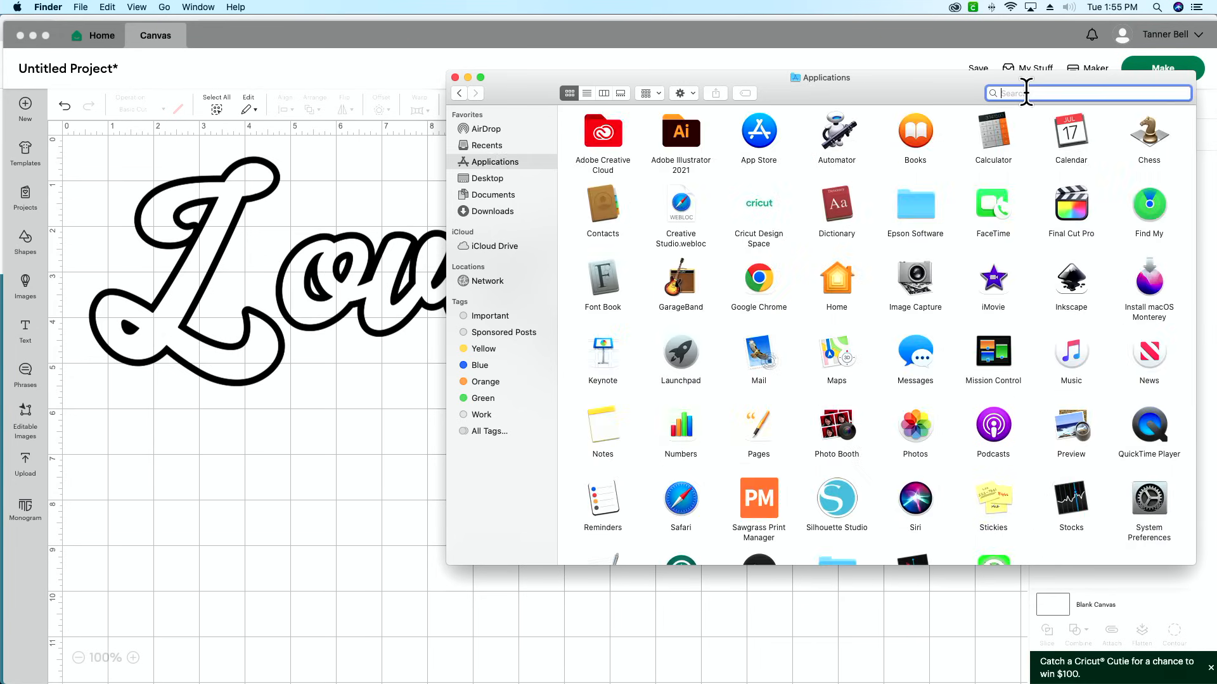
{"action": "type", "text": "font book"}
{"action": "key", "text": "Return"}
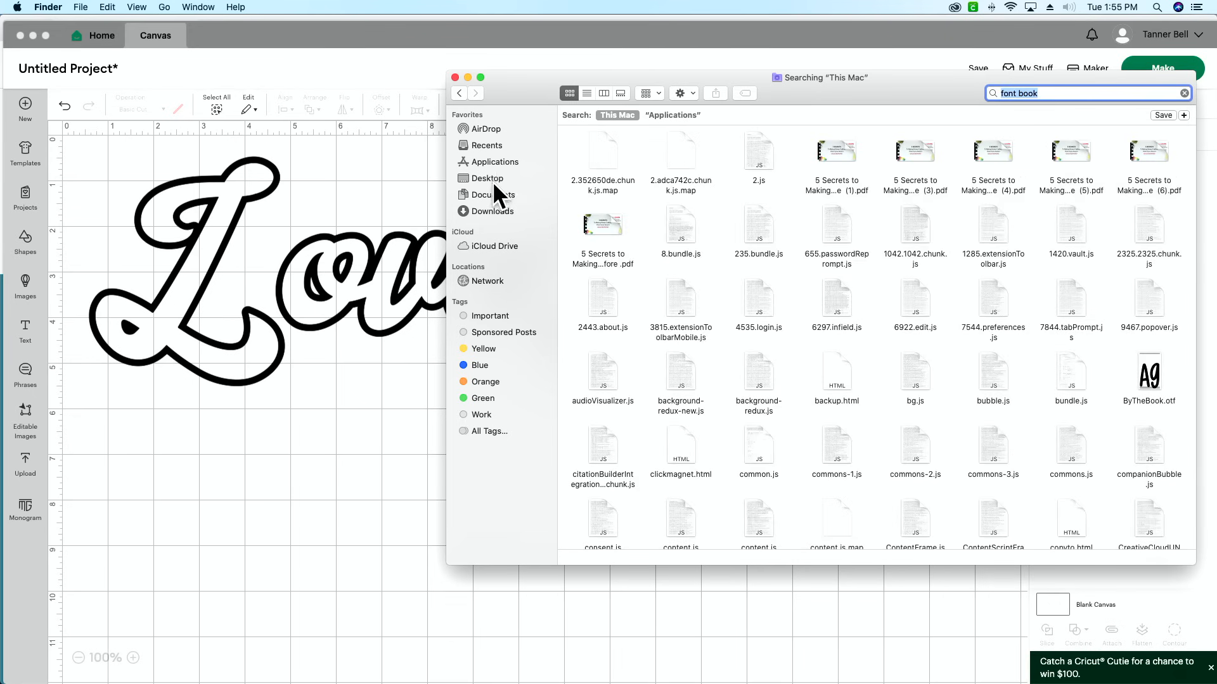
{"action": "scroll", "coordinate": [820, 308], "scroll_direction": "down", "scroll_amount": 5}
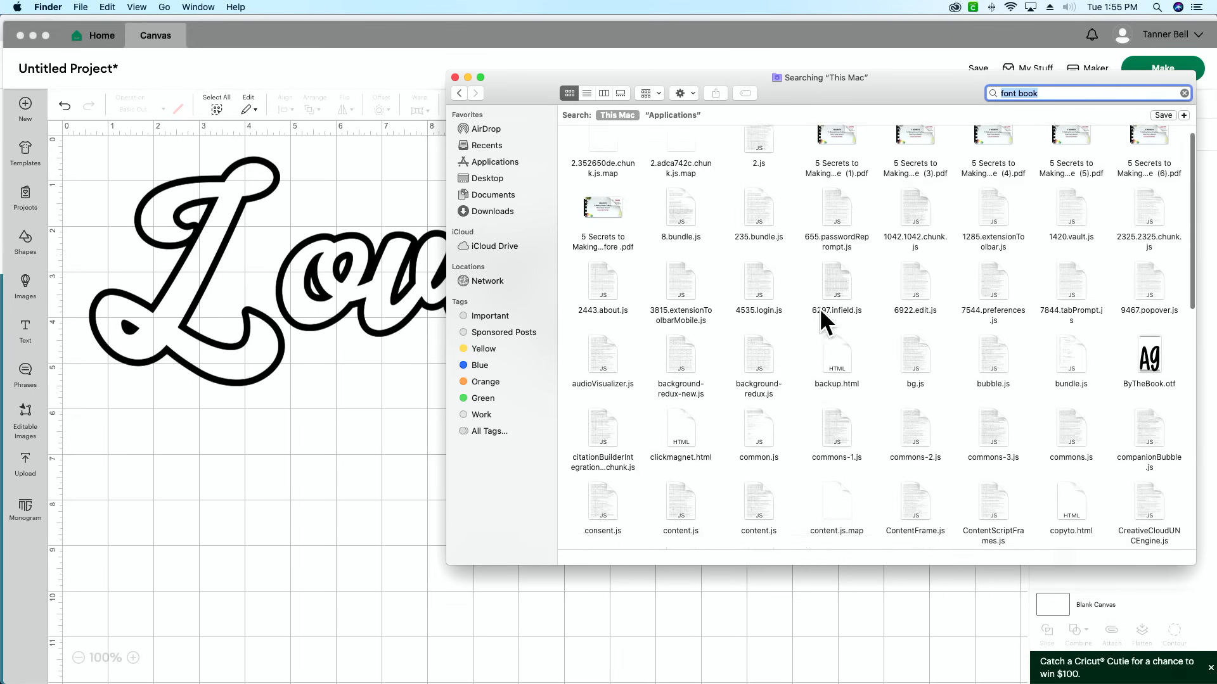
{"action": "scroll", "coordinate": [819, 308], "scroll_direction": "down", "scroll_amount": 1}
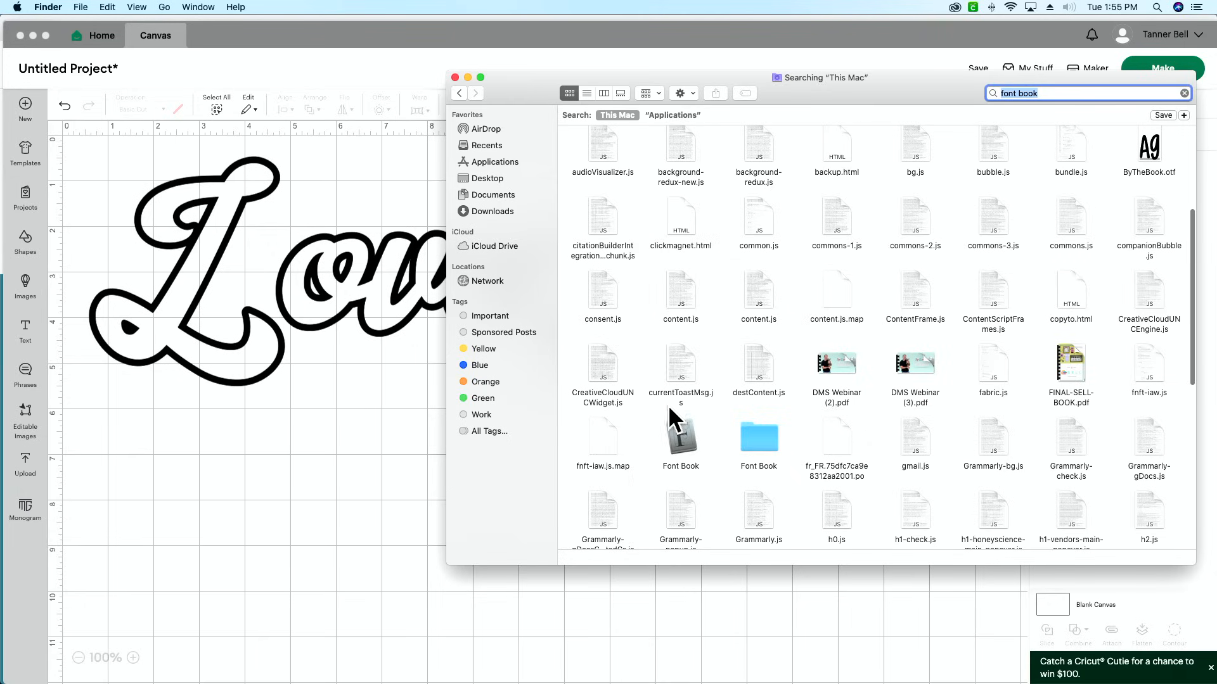
{"action": "double_click", "coordinate": [688, 441]}
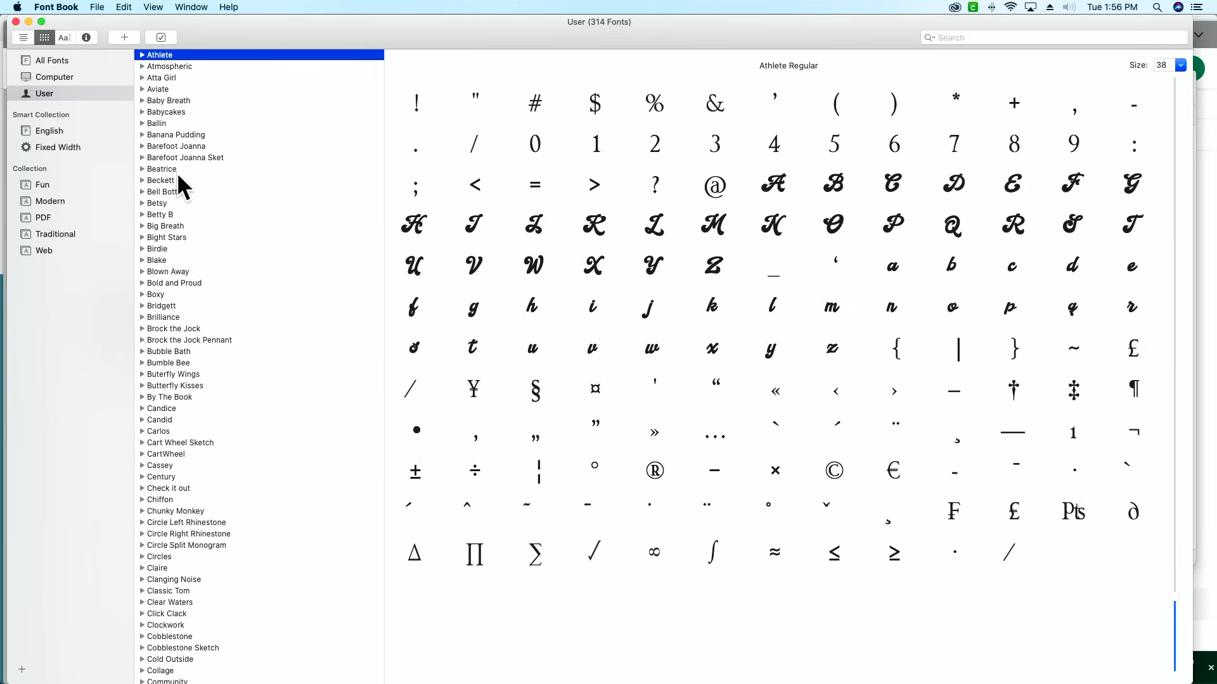
- Preview the Claire font from the user fonts and examine its character set through to the ligatures
{"action": "scroll", "coordinate": [198, 614], "scroll_direction": "down", "scroll_amount": 5}
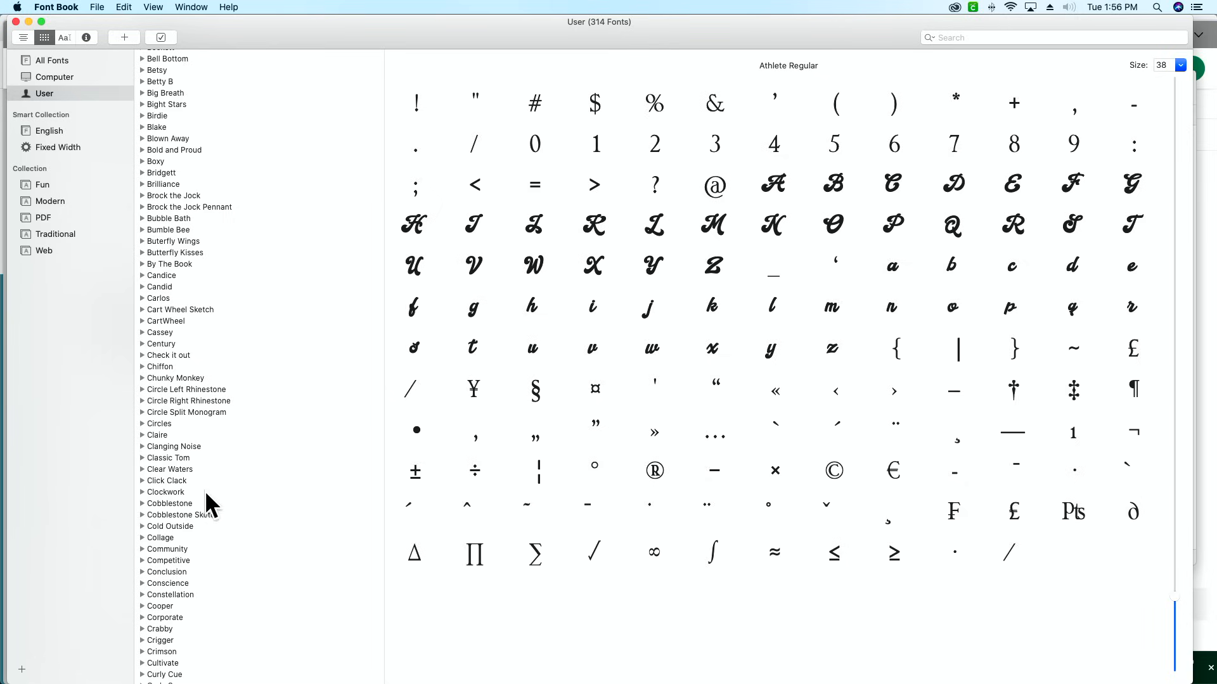
{"action": "left_click", "coordinate": [164, 434]}
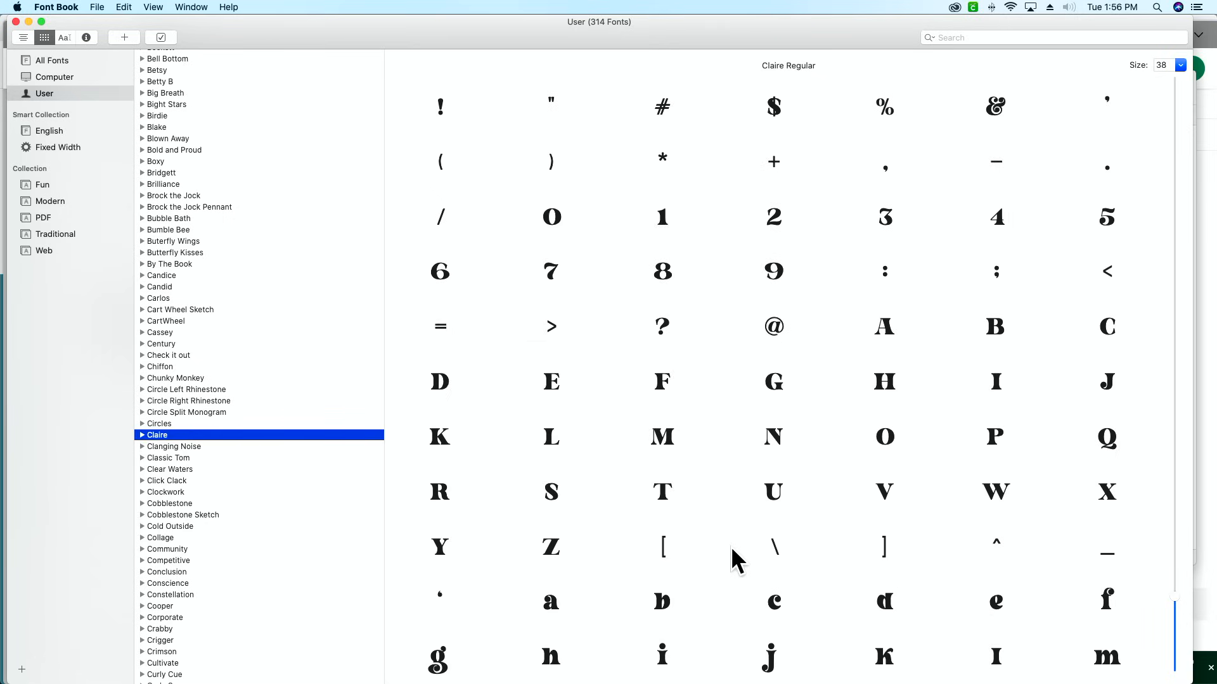
{"action": "scroll", "coordinate": [732, 546], "scroll_direction": "down", "scroll_amount": 3}
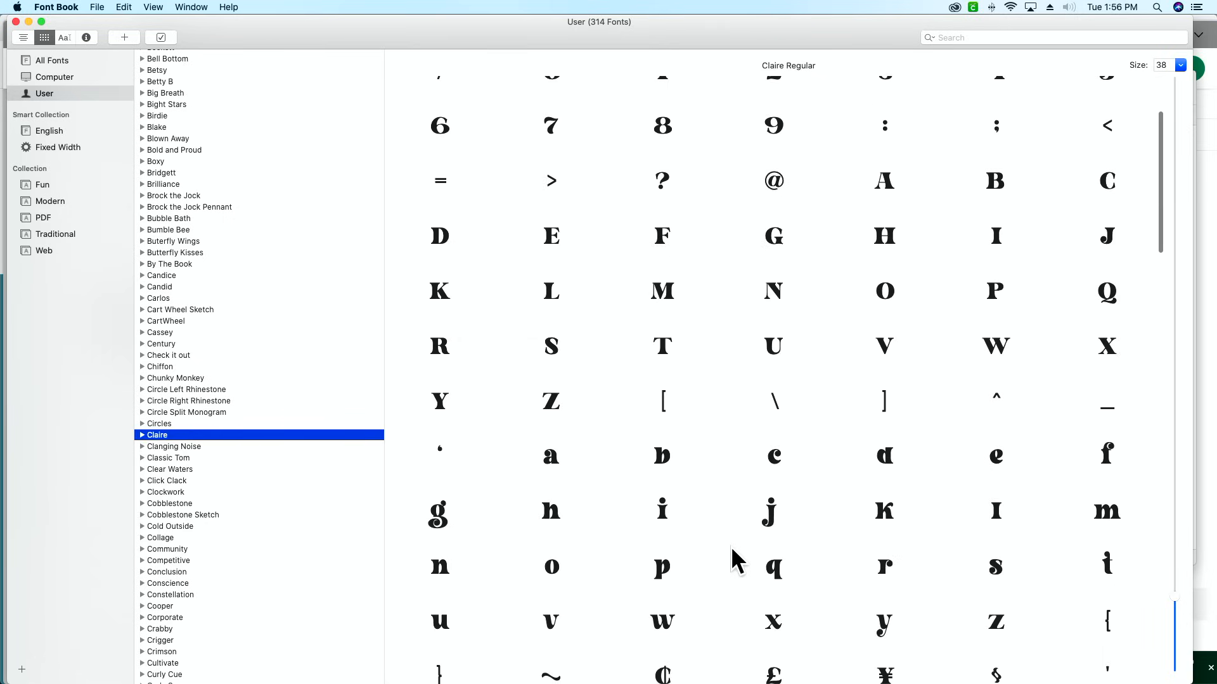
{"action": "scroll", "coordinate": [731, 549], "scroll_direction": "down", "scroll_amount": 10}
{"action": "scroll", "coordinate": [731, 546], "scroll_direction": "down", "scroll_amount": 15}
{"action": "scroll", "coordinate": [731, 546], "scroll_direction": "down", "scroll_amount": 3}
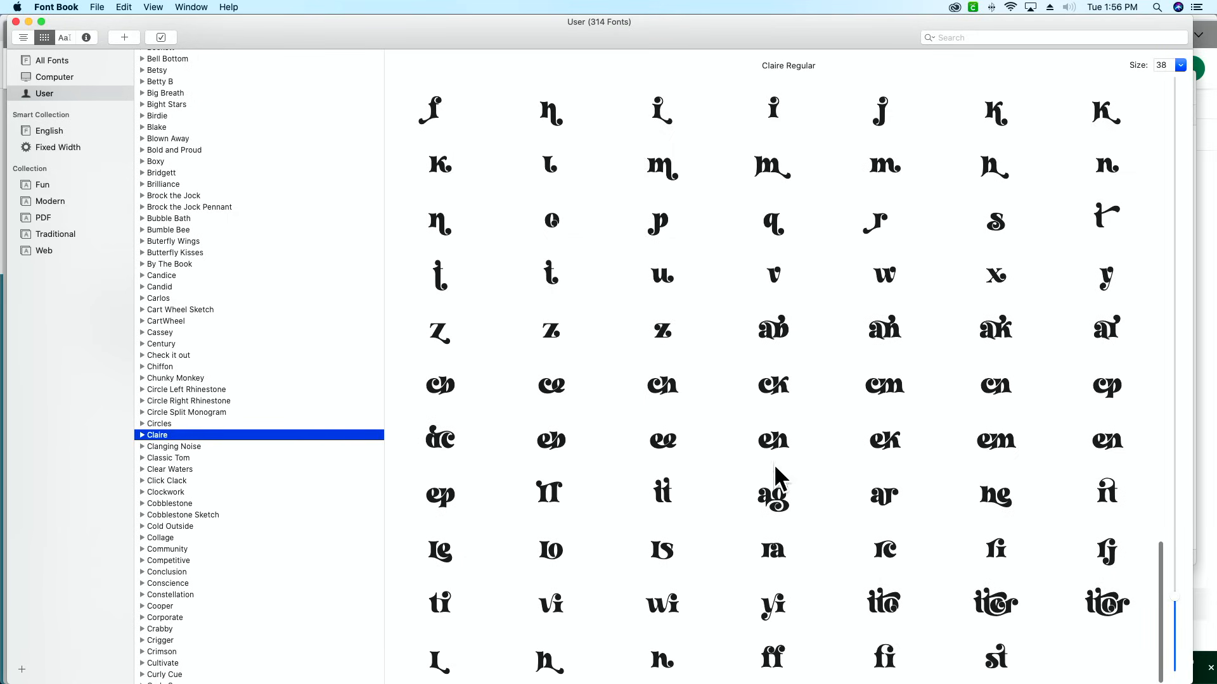
{"action": "scroll", "coordinate": [818, 336], "scroll_direction": "up", "scroll_amount": 1}
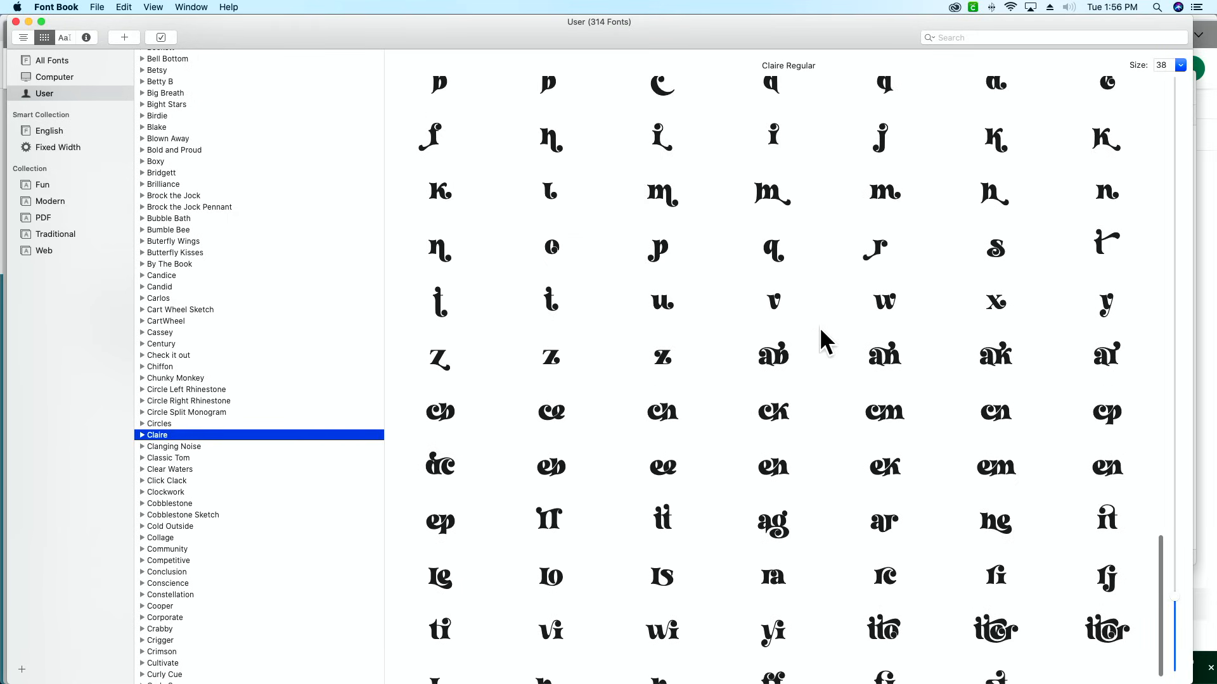
{"action": "scroll", "coordinate": [738, 287], "scroll_direction": "up", "scroll_amount": 15}
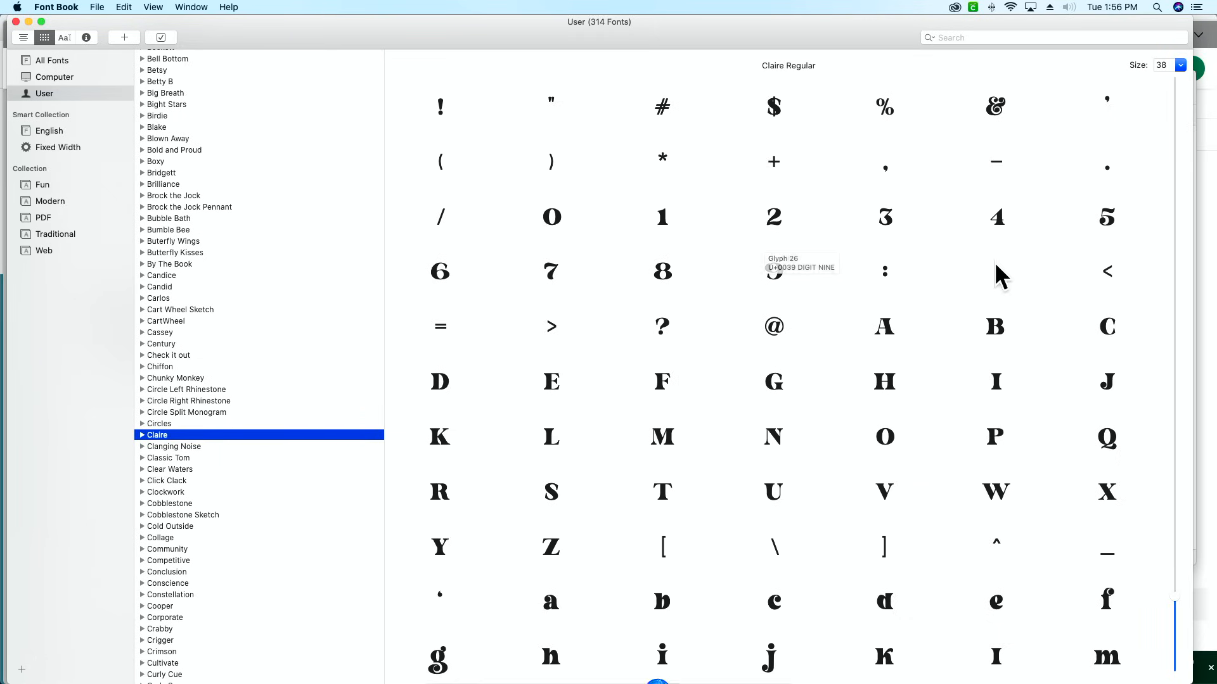
- Go through Claire's standard and accented characters again and examine its decorative alternate letters
{"action": "scroll", "coordinate": [489, 429], "scroll_direction": "down", "scroll_amount": 10}
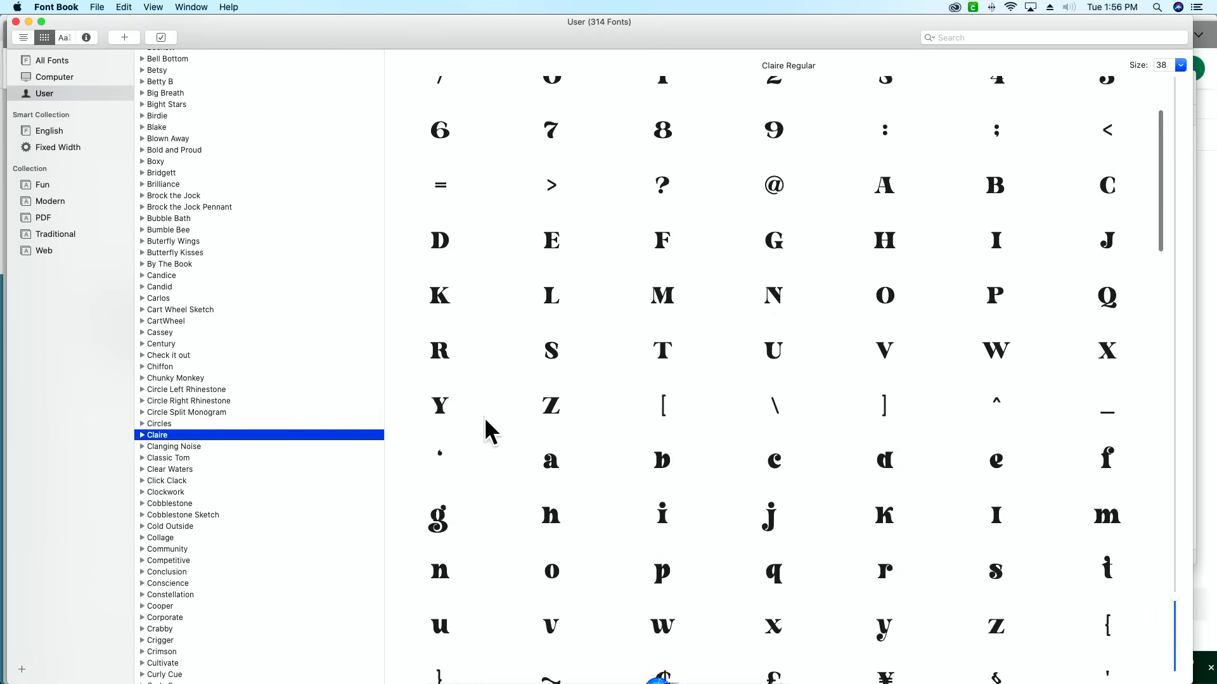
{"action": "scroll", "coordinate": [489, 431], "scroll_direction": "down", "scroll_amount": 5}
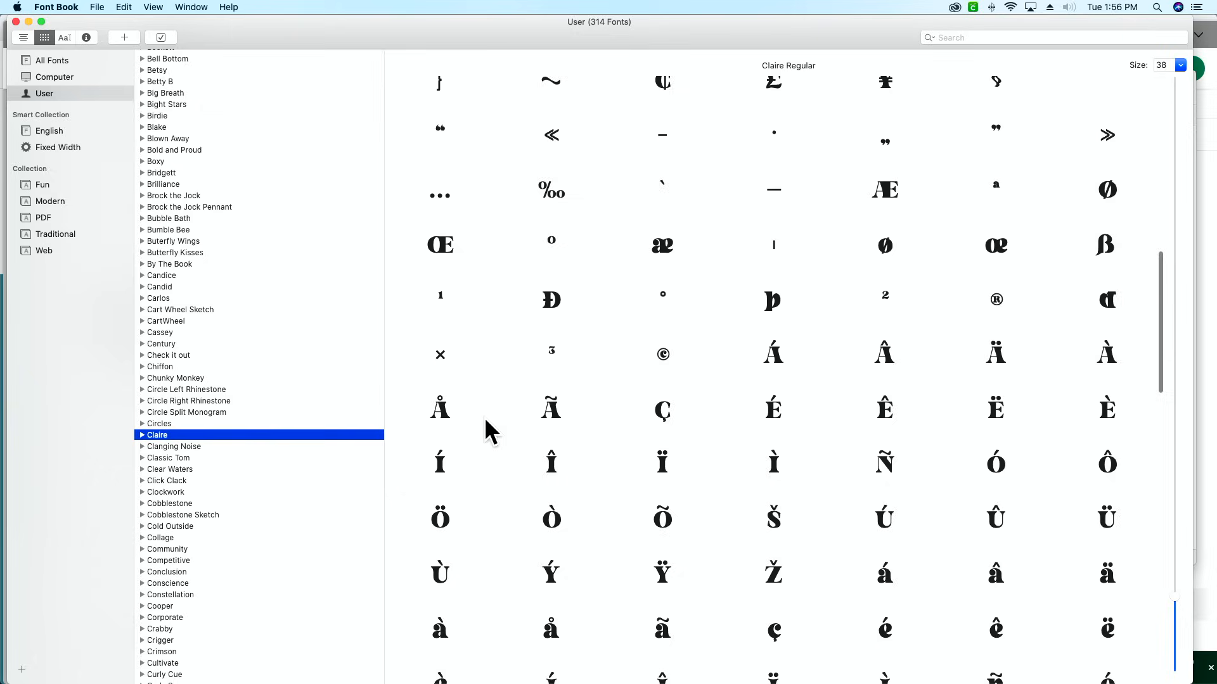
{"action": "scroll", "coordinate": [720, 557], "scroll_direction": "down", "scroll_amount": 2}
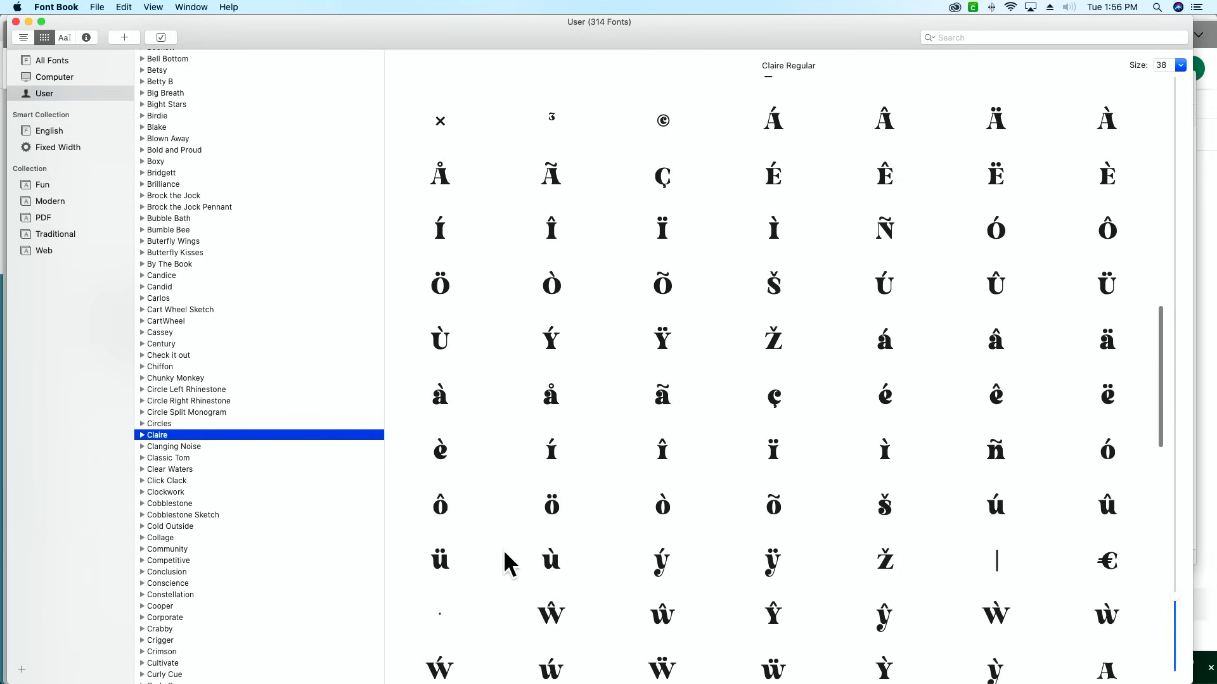
{"action": "mouse_move", "coordinate": [438, 345]}
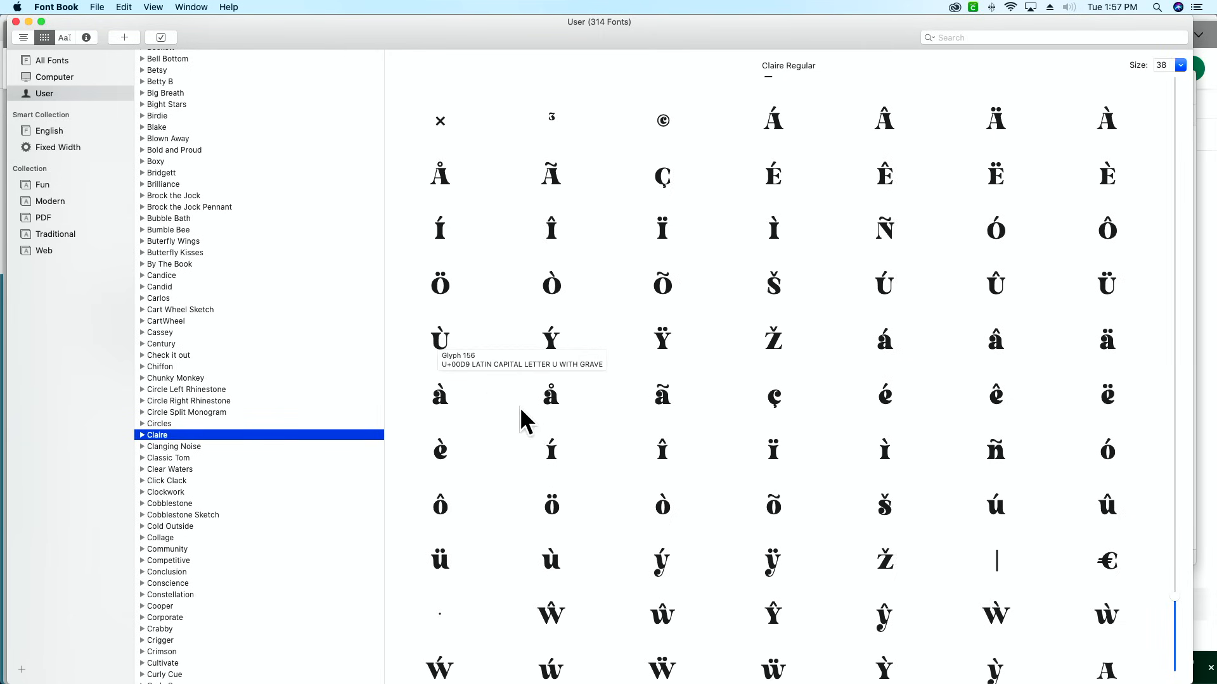
{"action": "scroll", "coordinate": [528, 469], "scroll_direction": "down", "scroll_amount": 5}
{"action": "scroll", "coordinate": [529, 473], "scroll_direction": "down", "scroll_amount": 3}
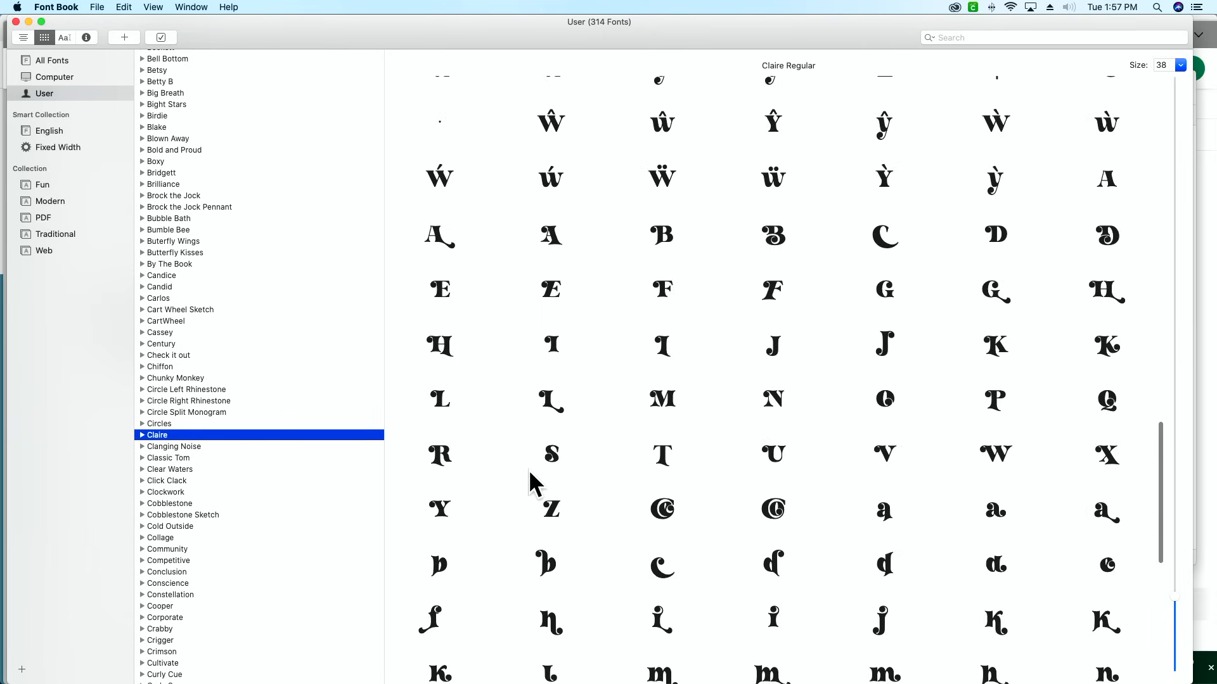
{"action": "scroll", "coordinate": [531, 484], "scroll_direction": "down", "scroll_amount": 2}
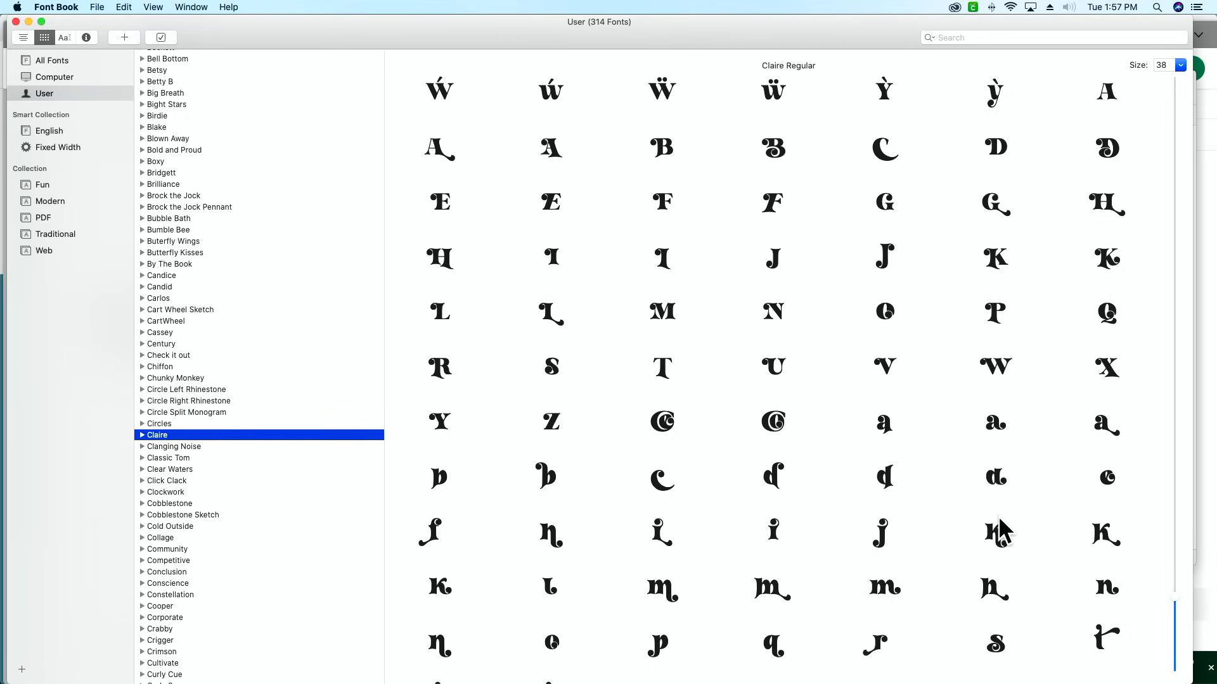
- Set the glyph preview size to 72 and examine Claire's alternate lowercase letters
{"action": "left_click", "coordinate": [1180, 65]}
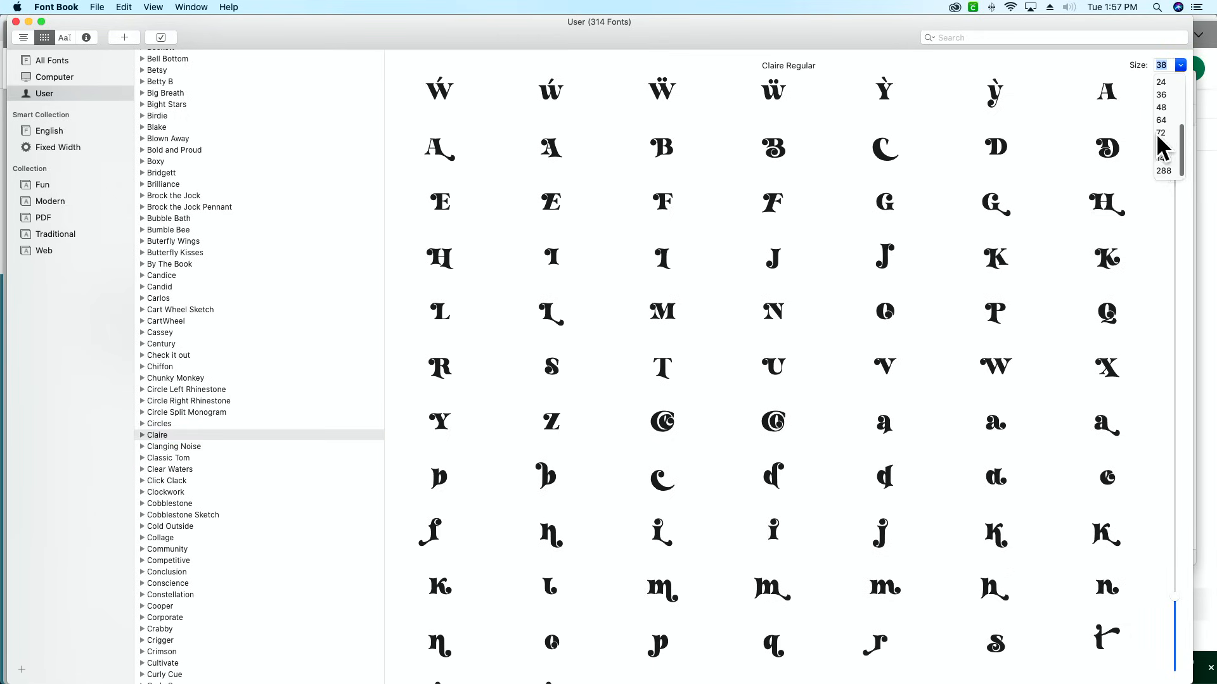
{"action": "left_click", "coordinate": [1166, 166]}
{"action": "scroll", "coordinate": [928, 477], "scroll_direction": "down", "scroll_amount": 20}
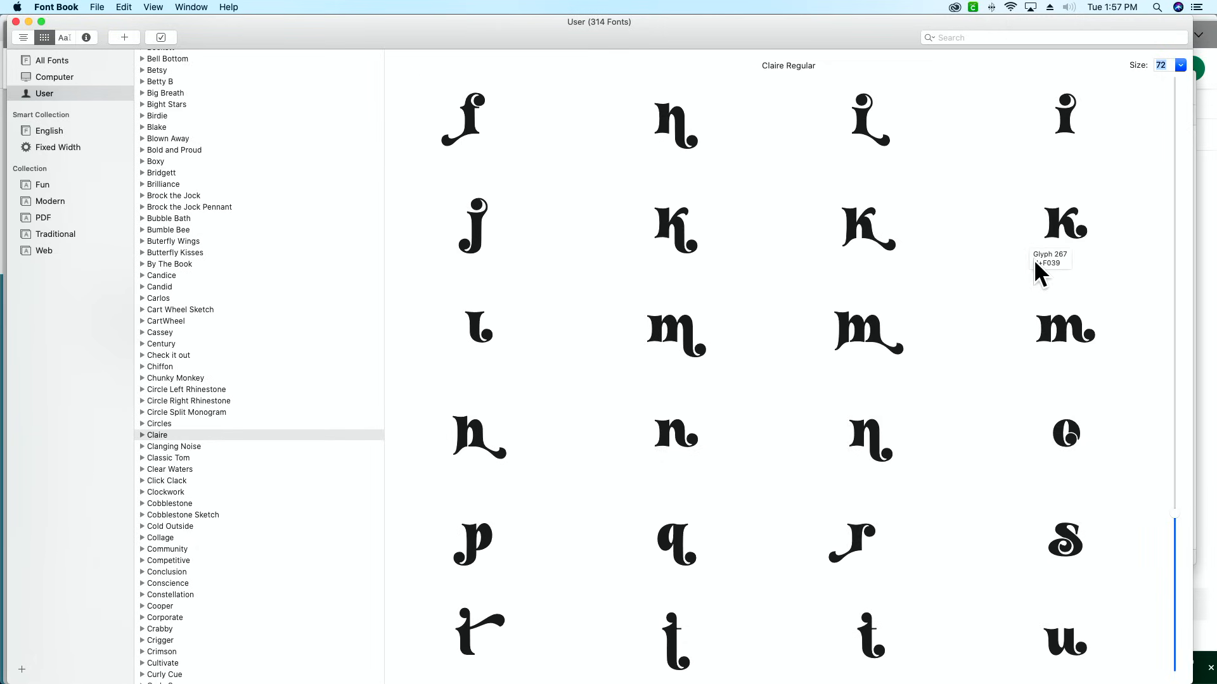
- Preview the Bell Bottom font and examine its standard, accented and alternate characters
{"action": "scroll", "coordinate": [239, 91], "scroll_direction": "up", "scroll_amount": 3}
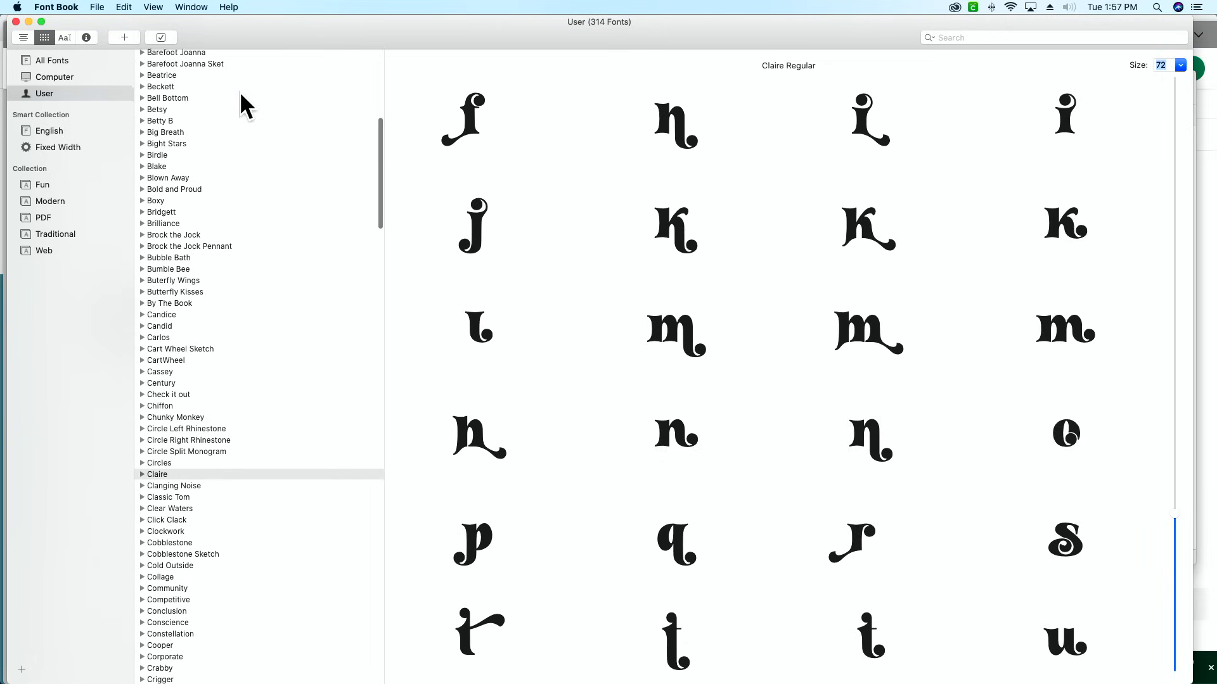
{"action": "left_click", "coordinate": [267, 102]}
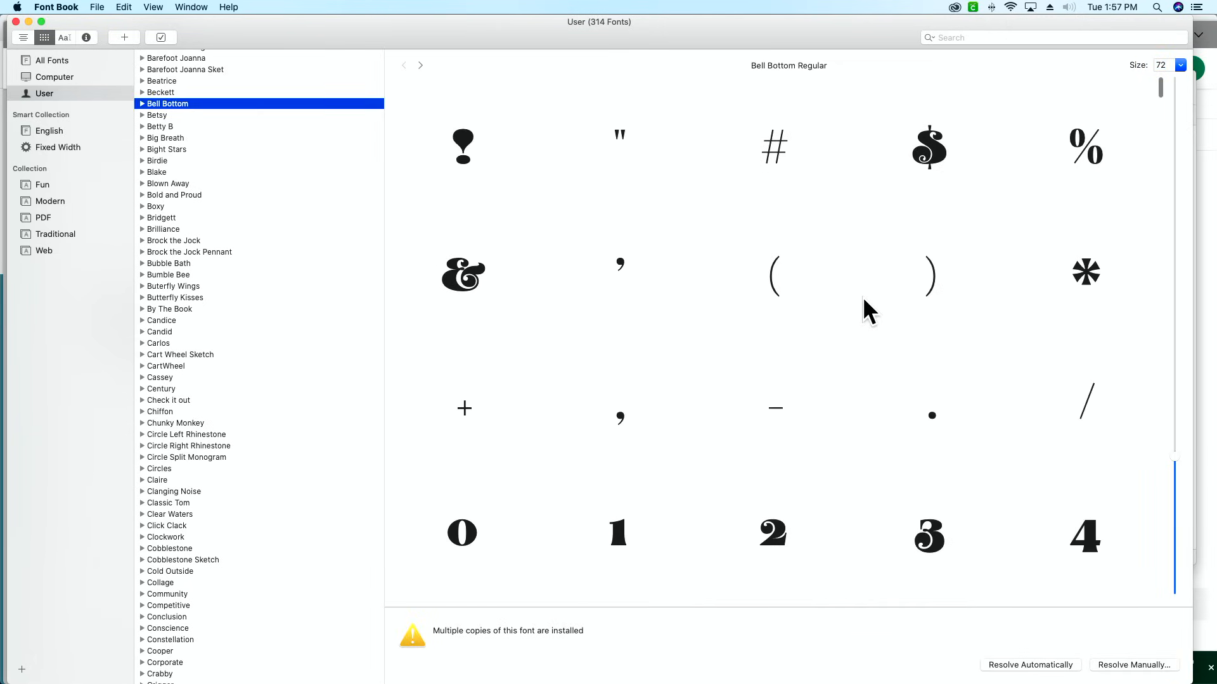
{"action": "scroll", "coordinate": [864, 306], "scroll_direction": "down", "scroll_amount": 10}
{"action": "scroll", "coordinate": [863, 306], "scroll_direction": "down", "scroll_amount": 15}
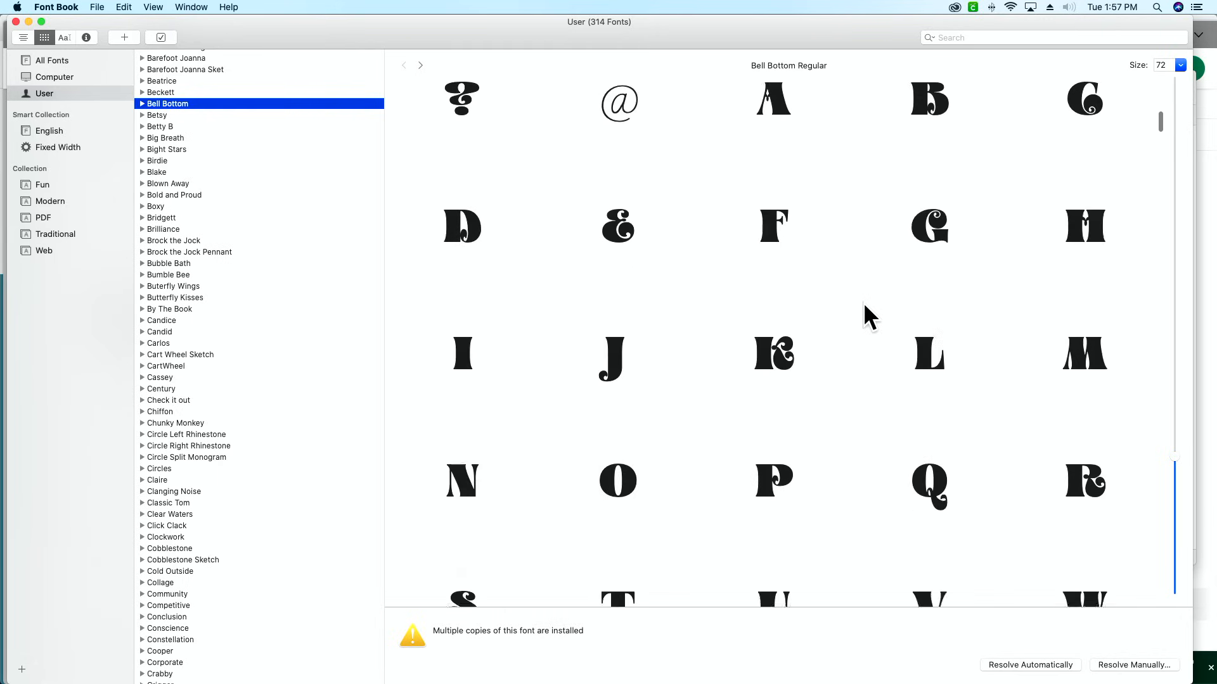
{"action": "scroll", "coordinate": [863, 306], "scroll_direction": "down", "scroll_amount": 20}
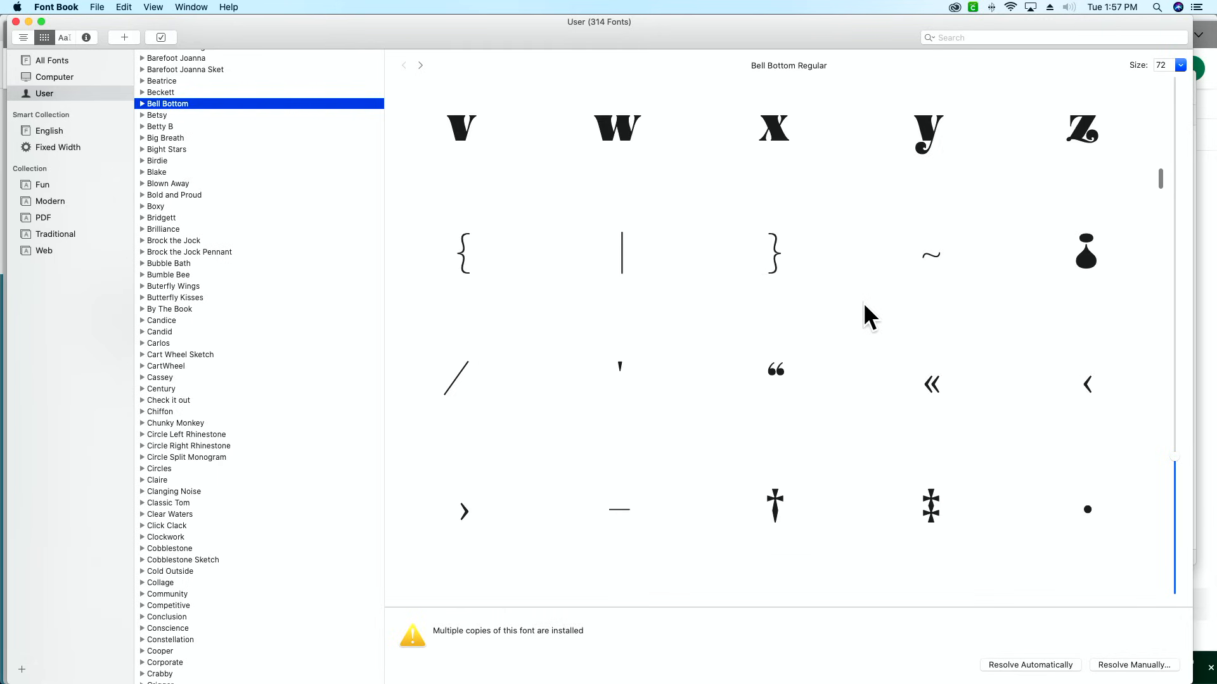
{"action": "scroll", "coordinate": [863, 306], "scroll_direction": "down", "scroll_amount": 20}
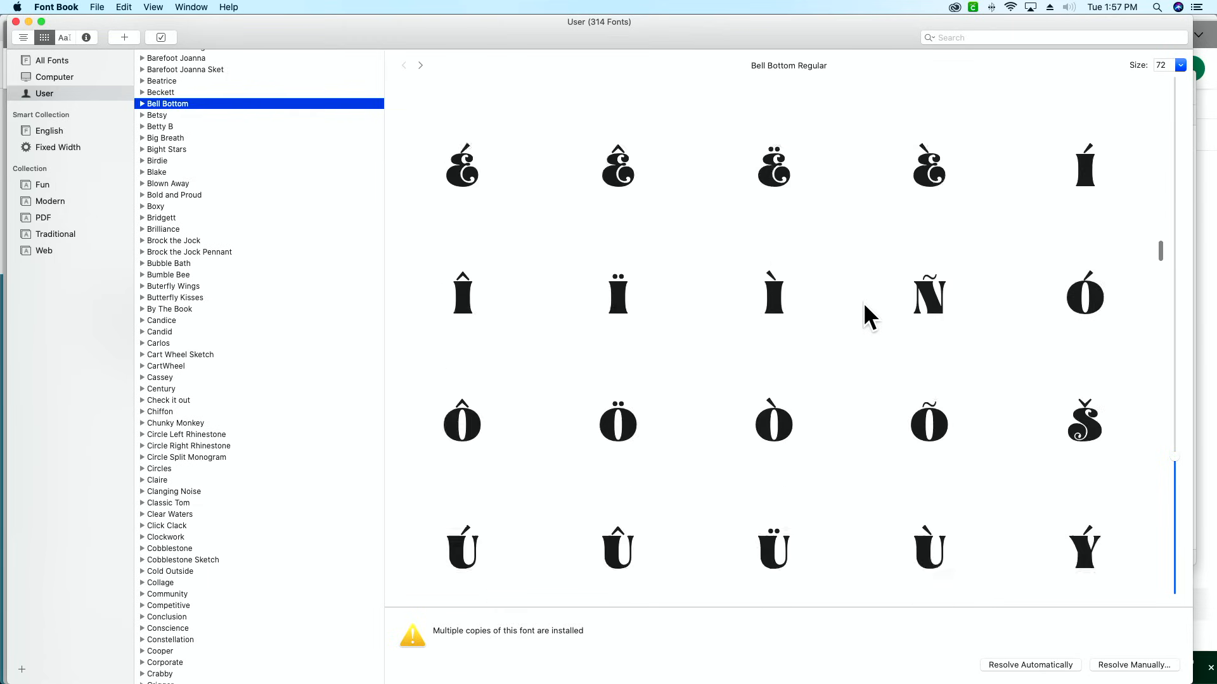
{"action": "scroll", "coordinate": [863, 302], "scroll_direction": "down", "scroll_amount": 20}
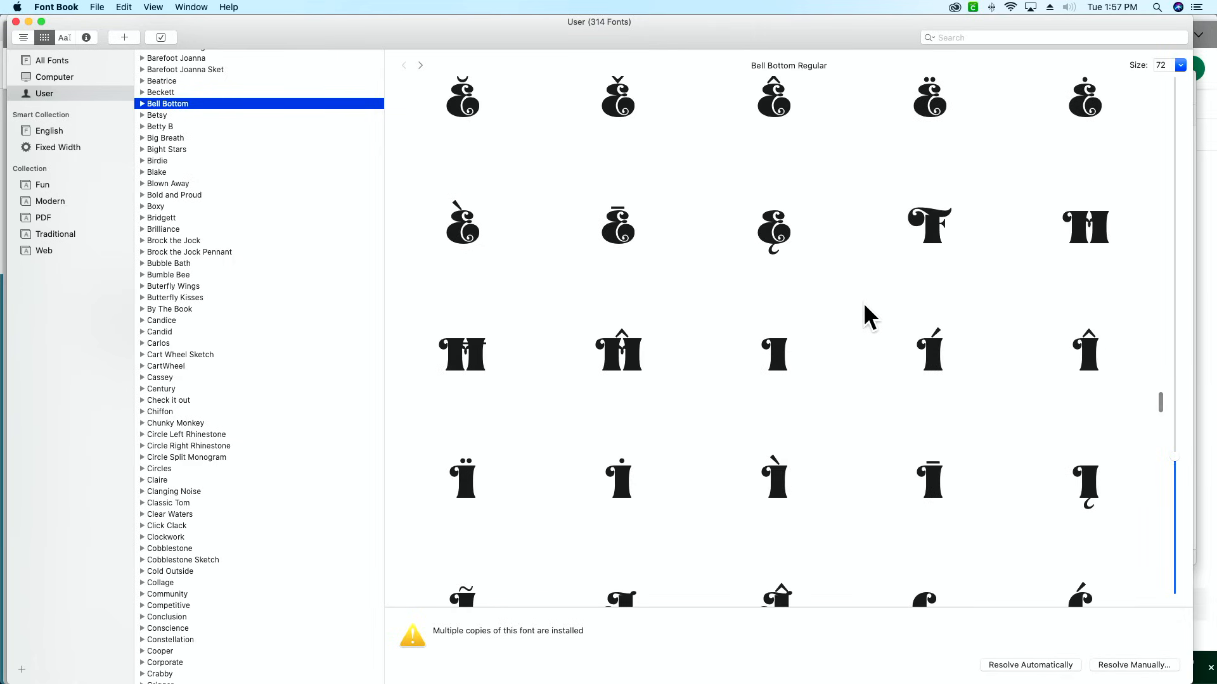
{"action": "scroll", "coordinate": [863, 303], "scroll_direction": "down", "scroll_amount": 20}
{"action": "scroll", "coordinate": [863, 303], "scroll_direction": "down", "scroll_amount": 20}
{"action": "scroll", "coordinate": [863, 302], "scroll_direction": "down", "scroll_amount": 20}
- Examine Bell Bottom's swash lowercase letters and its joined letter pairs such as "Th"
{"action": "scroll", "coordinate": [863, 302], "scroll_direction": "up", "scroll_amount": 10}
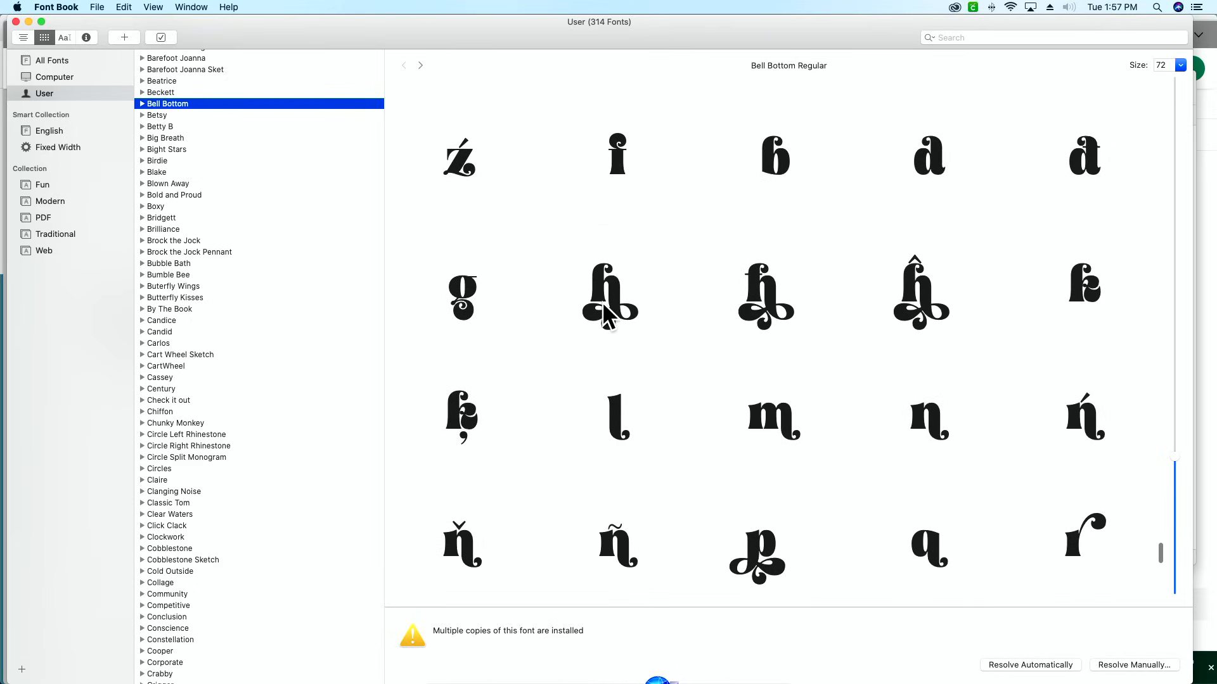
{"action": "scroll", "coordinate": [615, 316], "scroll_direction": "down", "scroll_amount": 10}
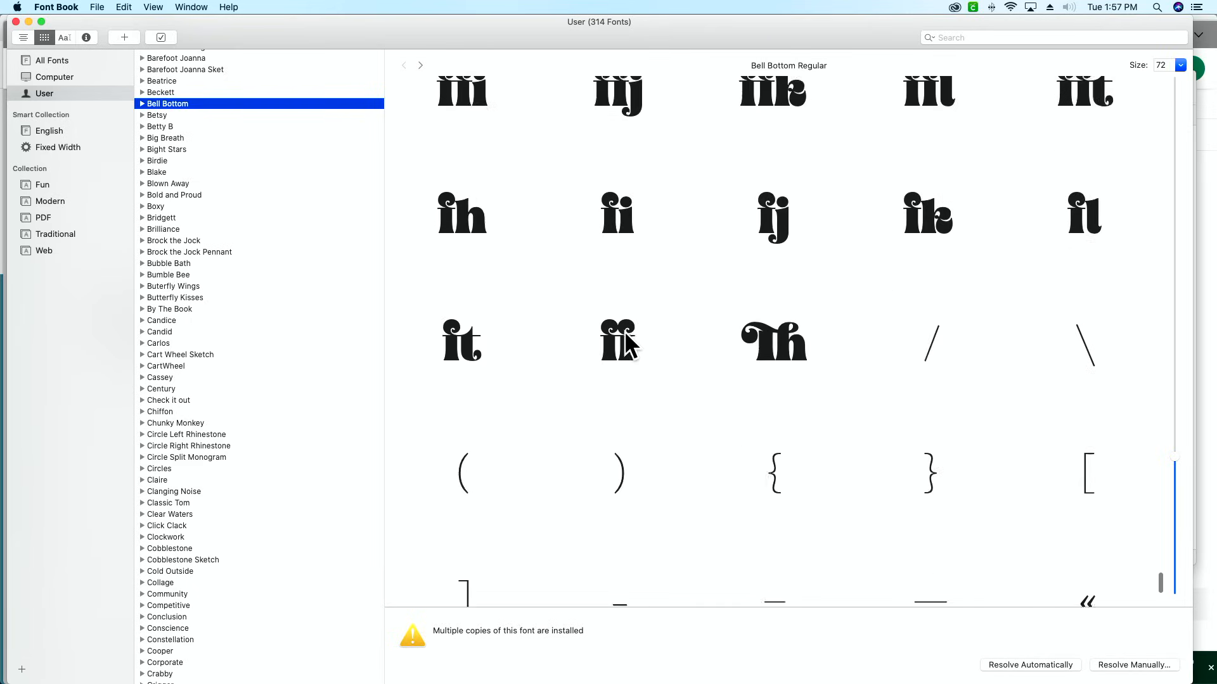
{"action": "scroll", "coordinate": [625, 331], "scroll_direction": "down", "scroll_amount": 2}
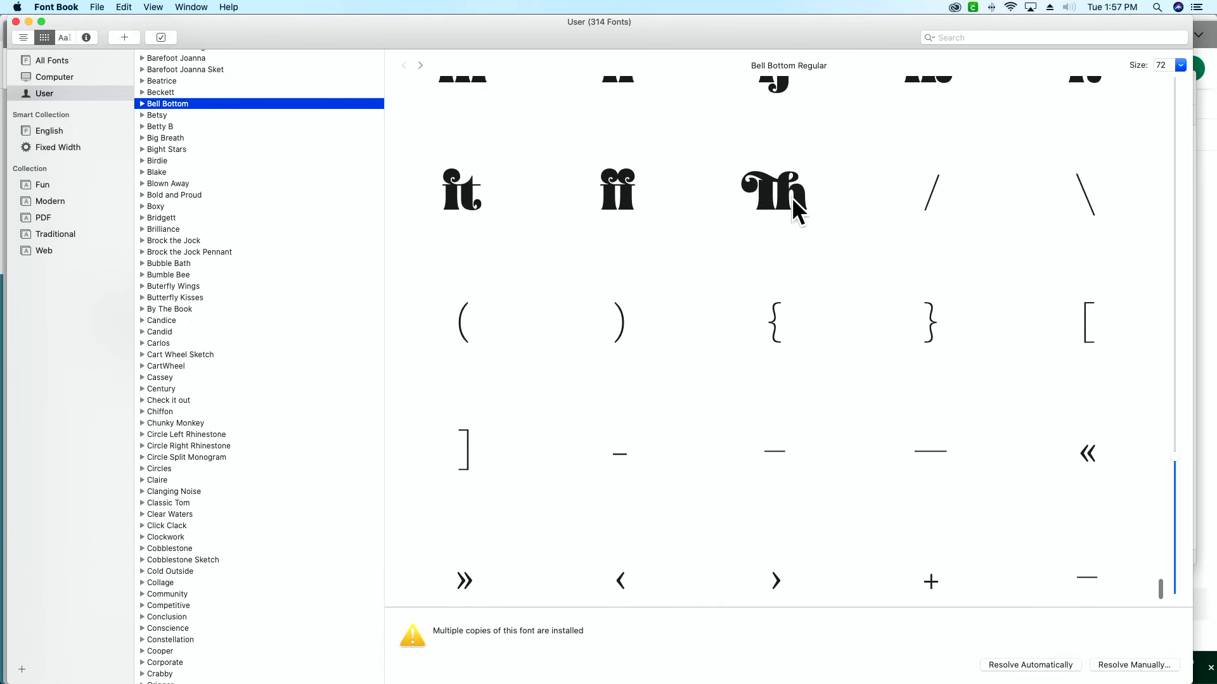
{"action": "scroll", "coordinate": [792, 209], "scroll_direction": "up", "scroll_amount": 3}
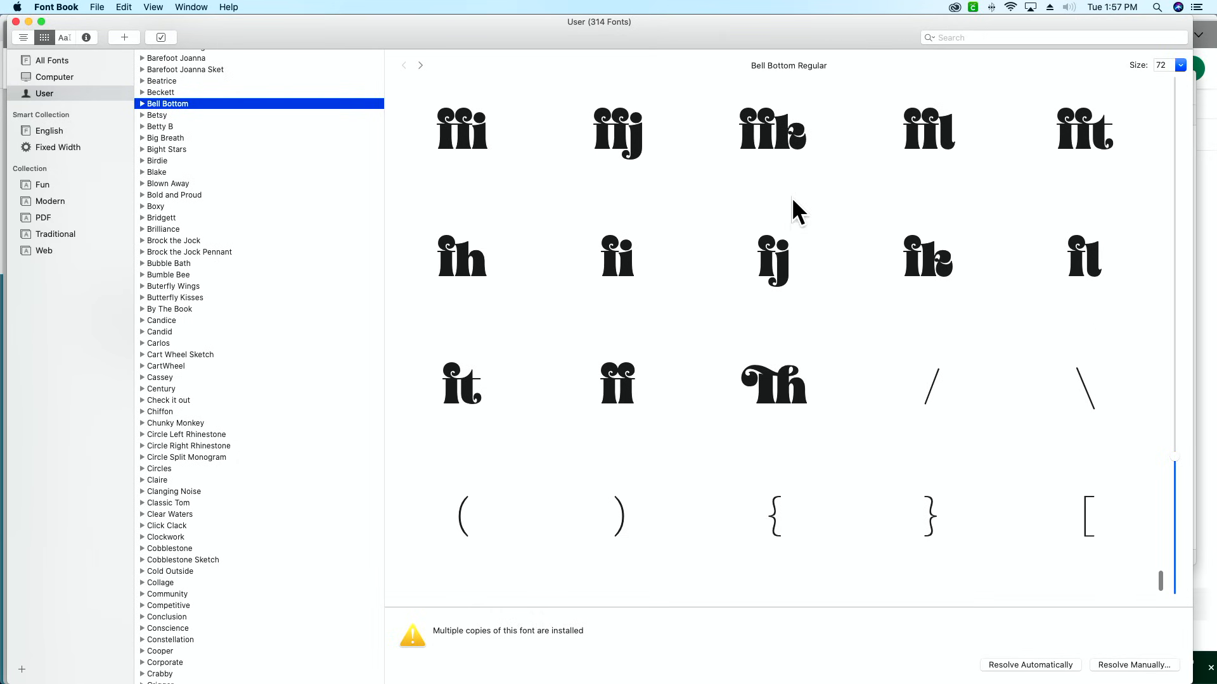
{"action": "scroll", "coordinate": [793, 201], "scroll_direction": "up", "scroll_amount": 8}
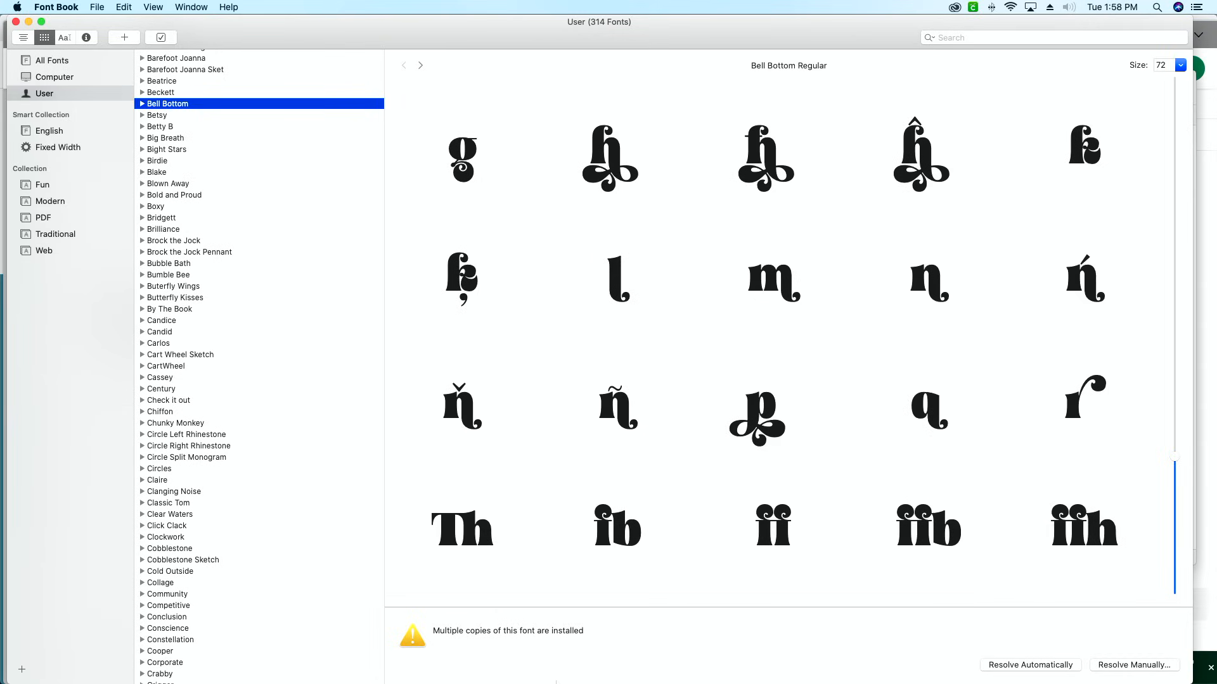
- Switch to Cricut Design Space, shrink the "Lovely" outline to about 3.7 × 1.48 in and move it beyond the visible grid's right side
{"action": "left_click", "coordinate": [616, 649]}
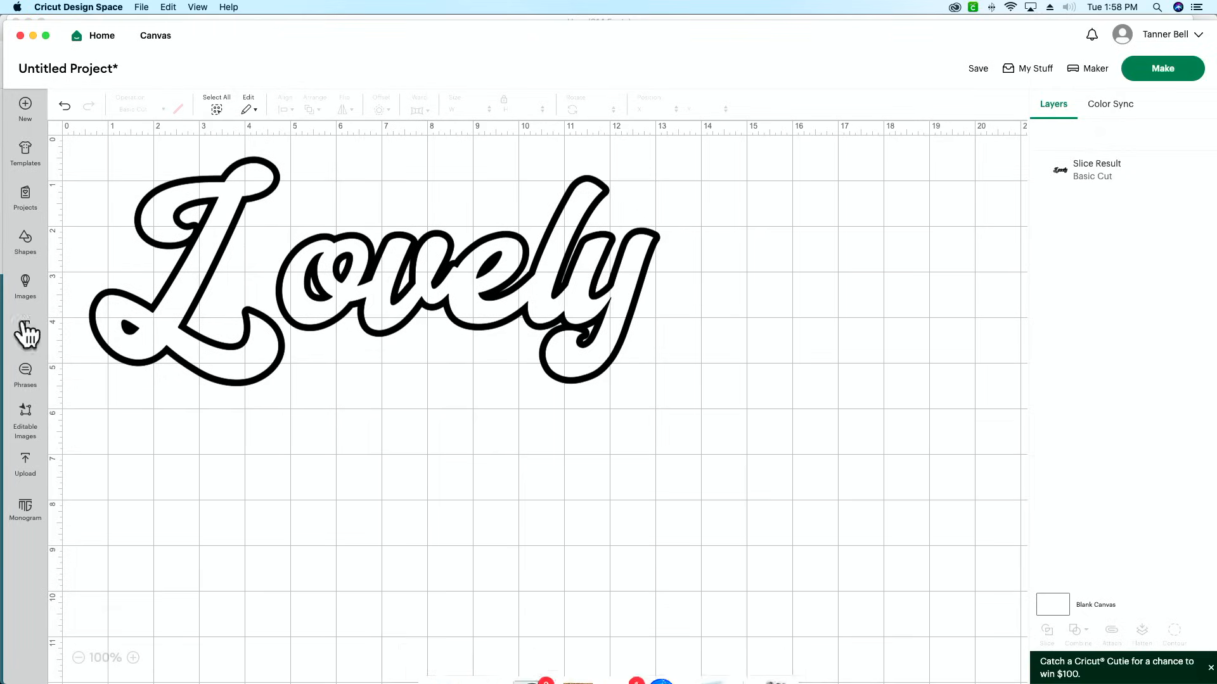
{"action": "left_click", "coordinate": [299, 275]}
{"action": "left_click_drag", "start_coordinate": [89, 385], "coordinate": [1059, 218]}
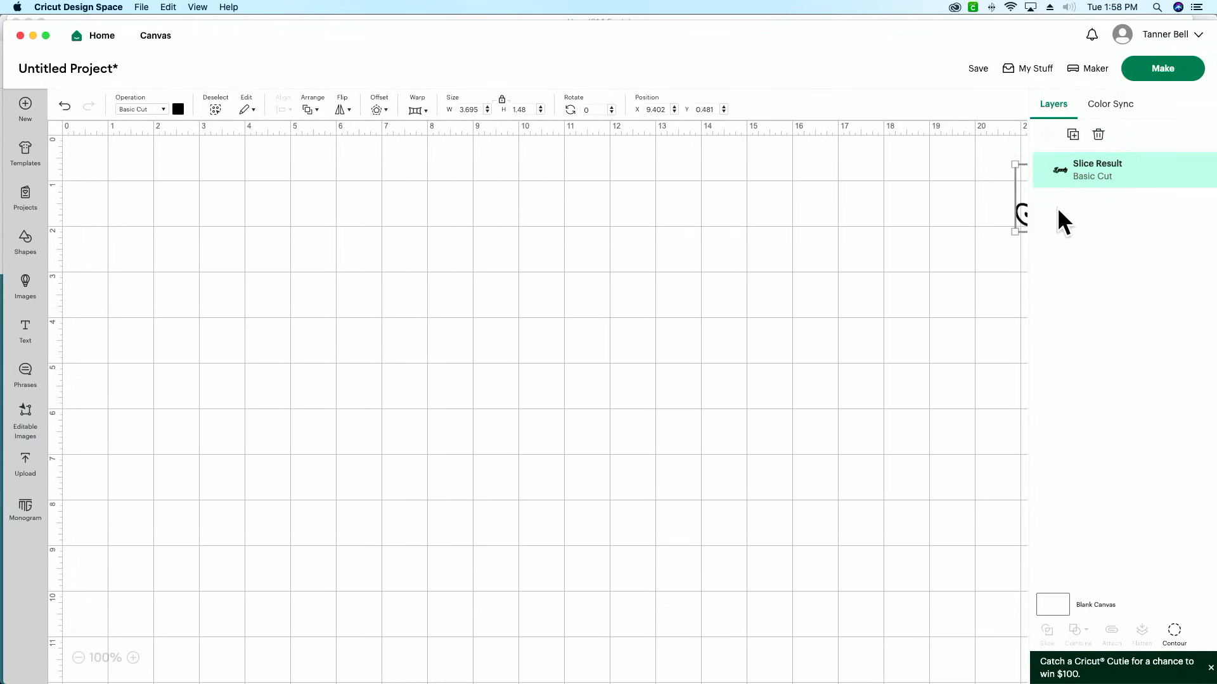
- Add a new text object reading "Honey" to the canvas
{"action": "left_click", "coordinate": [103, 345]}
{"action": "left_click", "coordinate": [26, 331]}
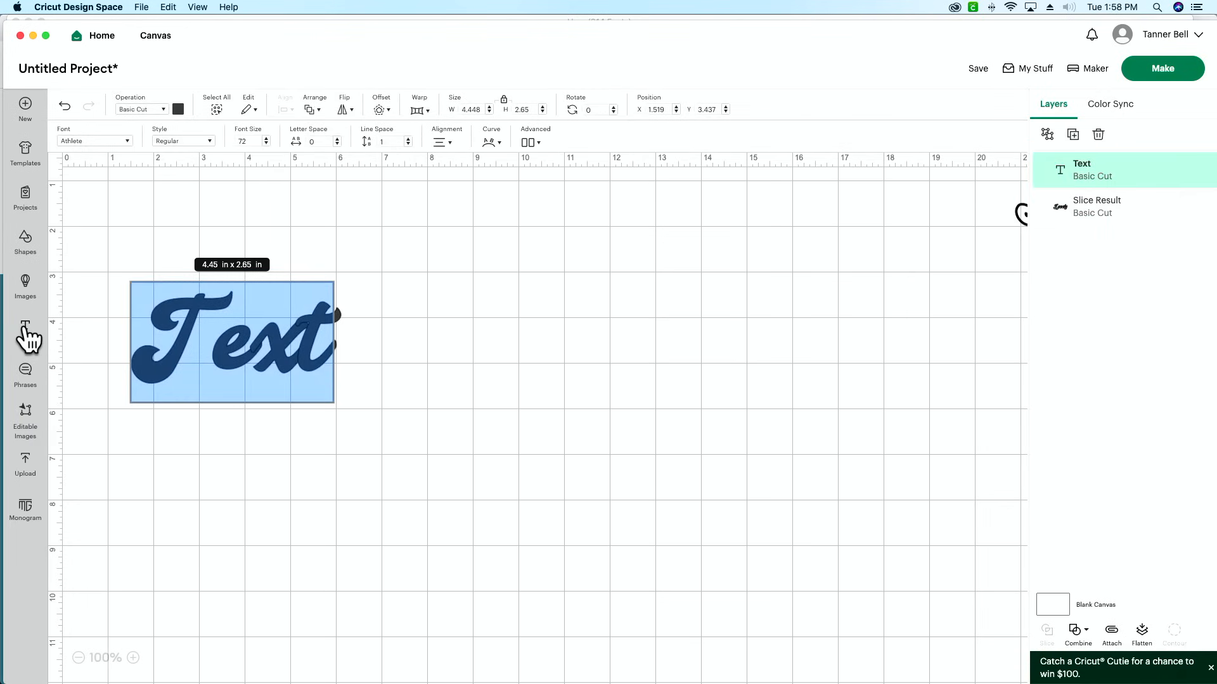
{"action": "type", "text": "Honey"}
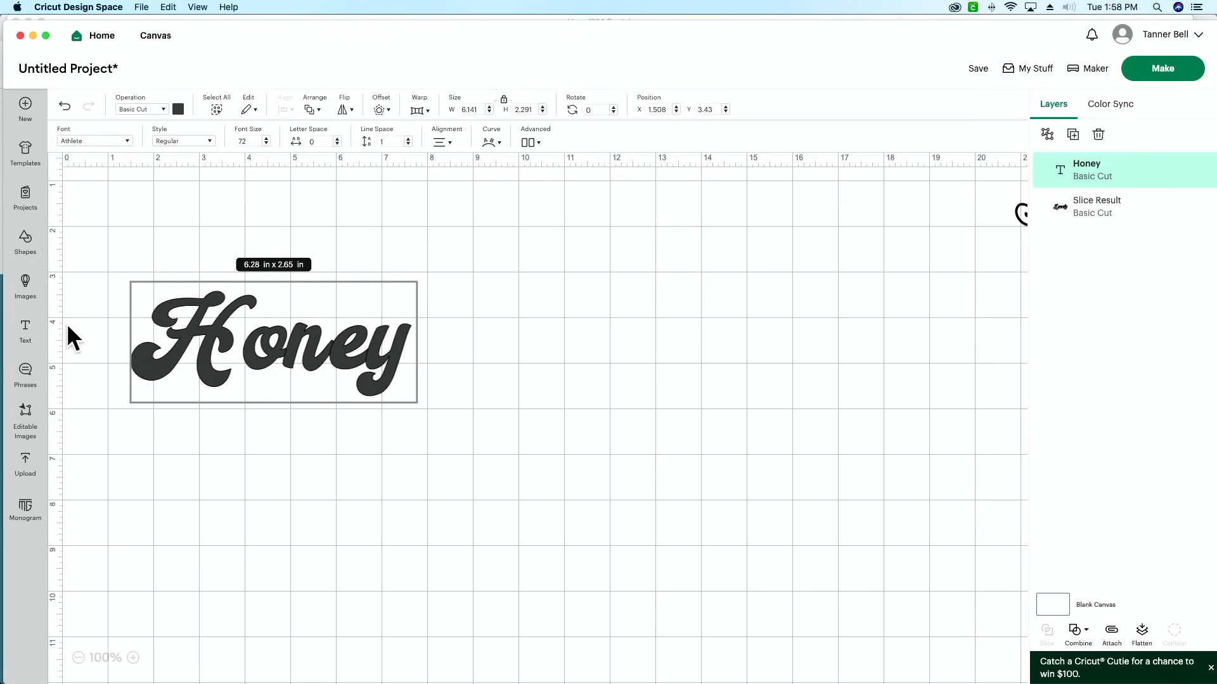
- Search the system fonts for "bell bottom" and apply Bell Bottom to the "Honey" text
{"action": "double_click", "coordinate": [130, 339]}
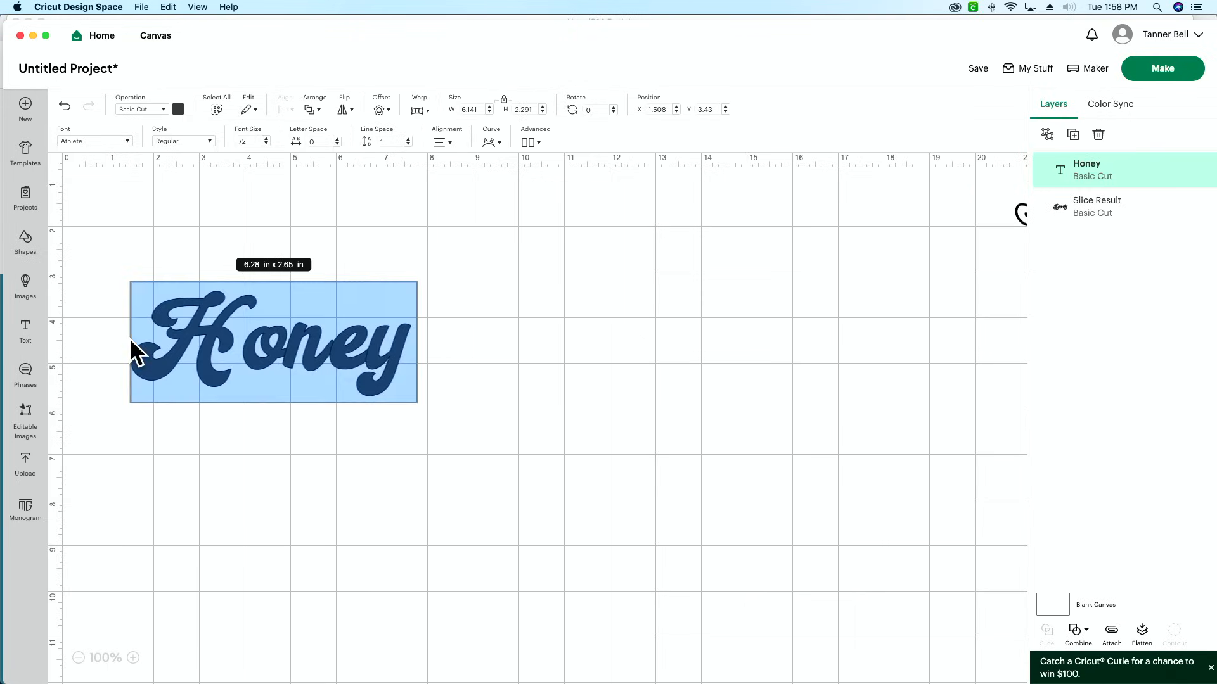
{"action": "left_click", "coordinate": [114, 142]}
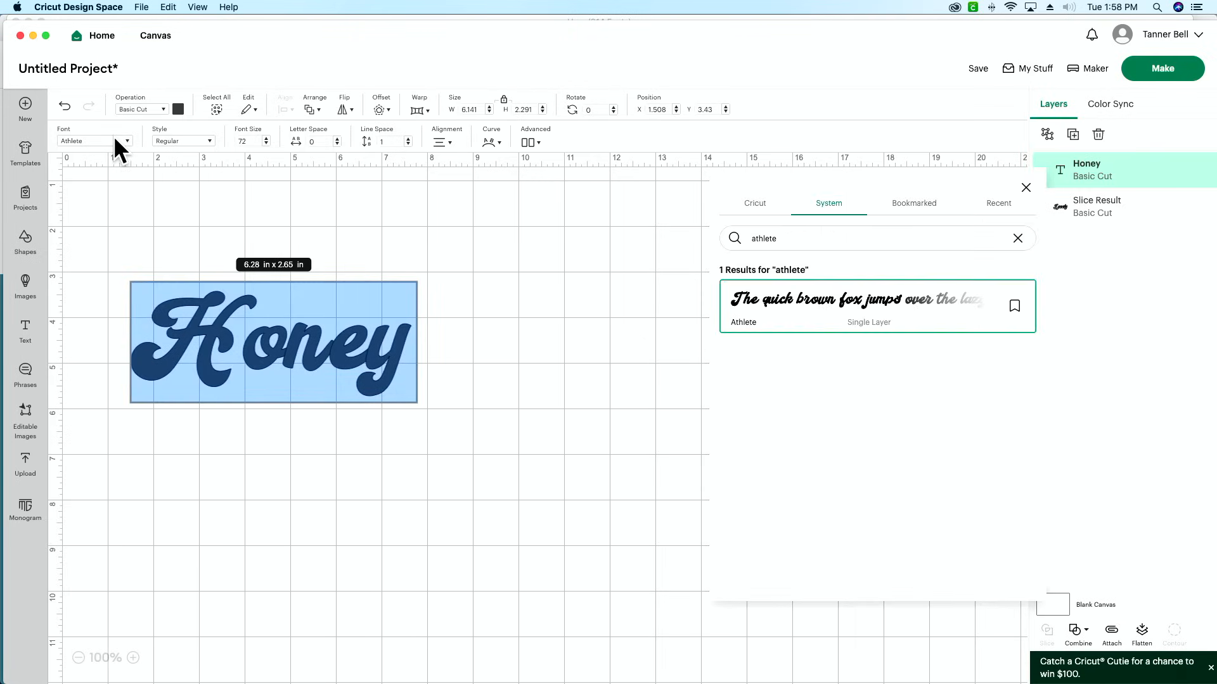
{"action": "double_click", "coordinate": [818, 235]}
{"action": "type", "text": "bellbotto"}
{"action": "left_click", "coordinate": [766, 238]}
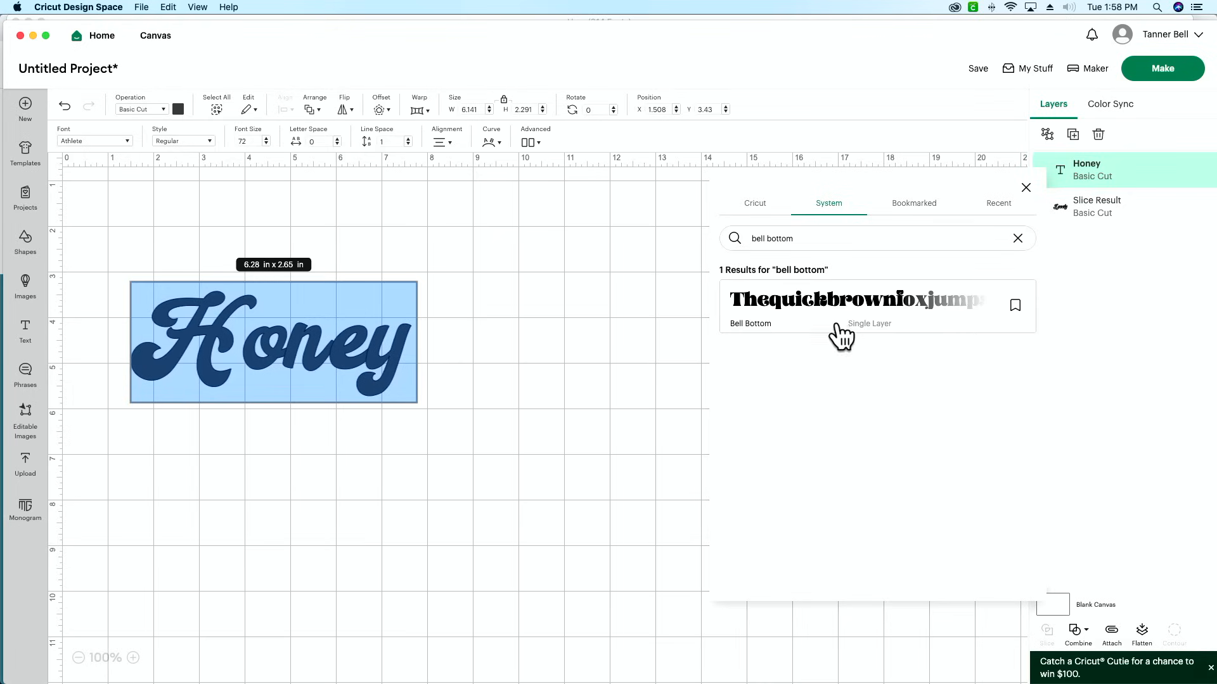
{"action": "left_click", "coordinate": [836, 317]}
- Enlarge the "Honey" text to about 13.8 × 4.03 in and move it to the middle of the canvas
{"action": "left_click_drag", "start_coordinate": [326, 402], "coordinate": [513, 530]}
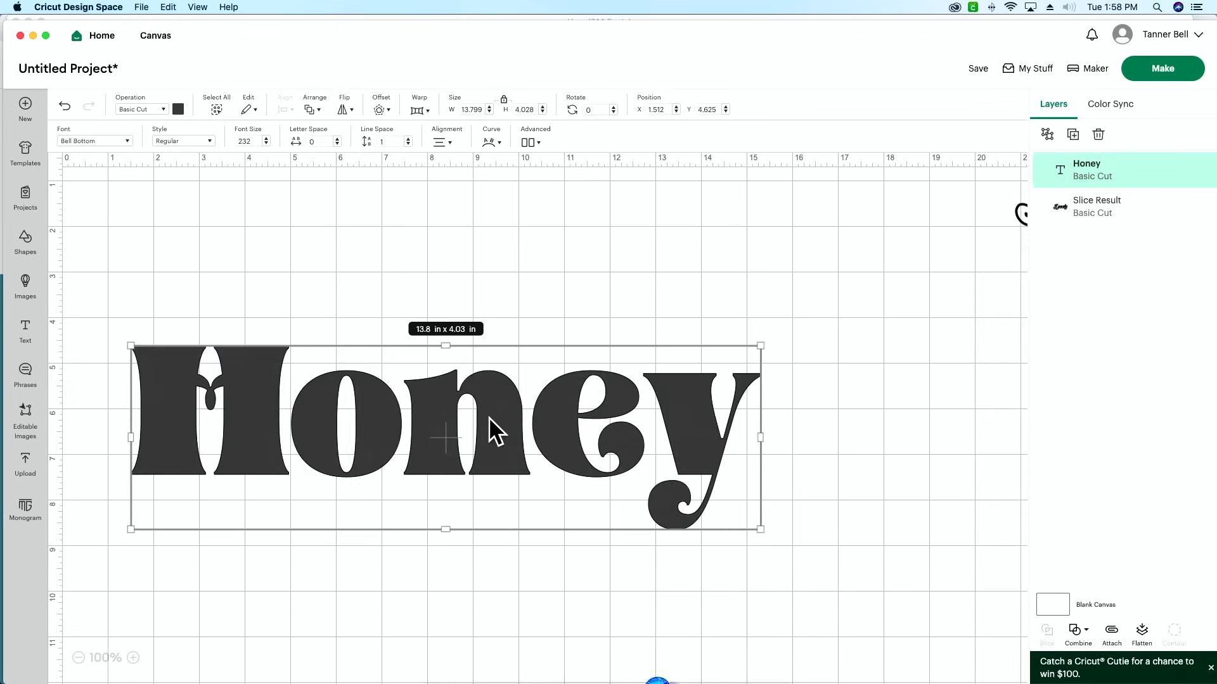
{"action": "left_click_drag", "start_coordinate": [488, 416], "coordinate": [523, 383]}
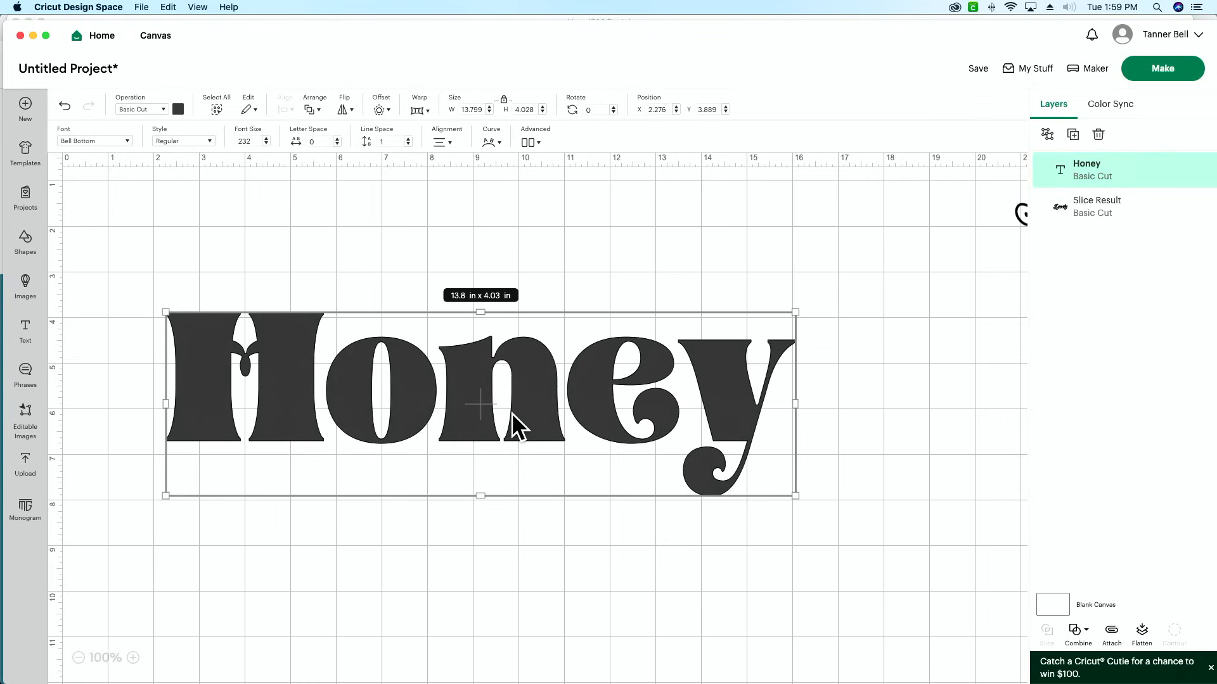
{"action": "left_click_drag", "start_coordinate": [523, 404], "coordinate": [557, 394]}
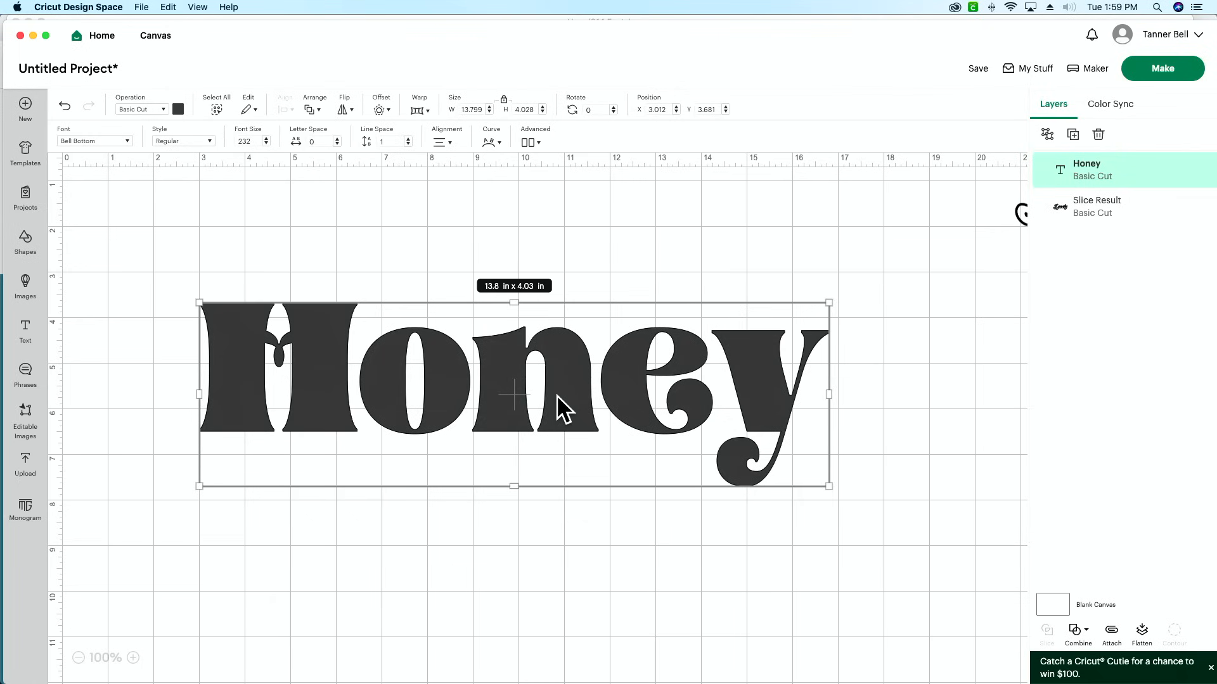
- Switch to Font Book and pick the plain alternate h with the looped swash below it from Bell Bottom for copying
{"action": "key", "text": "super+Tab"}
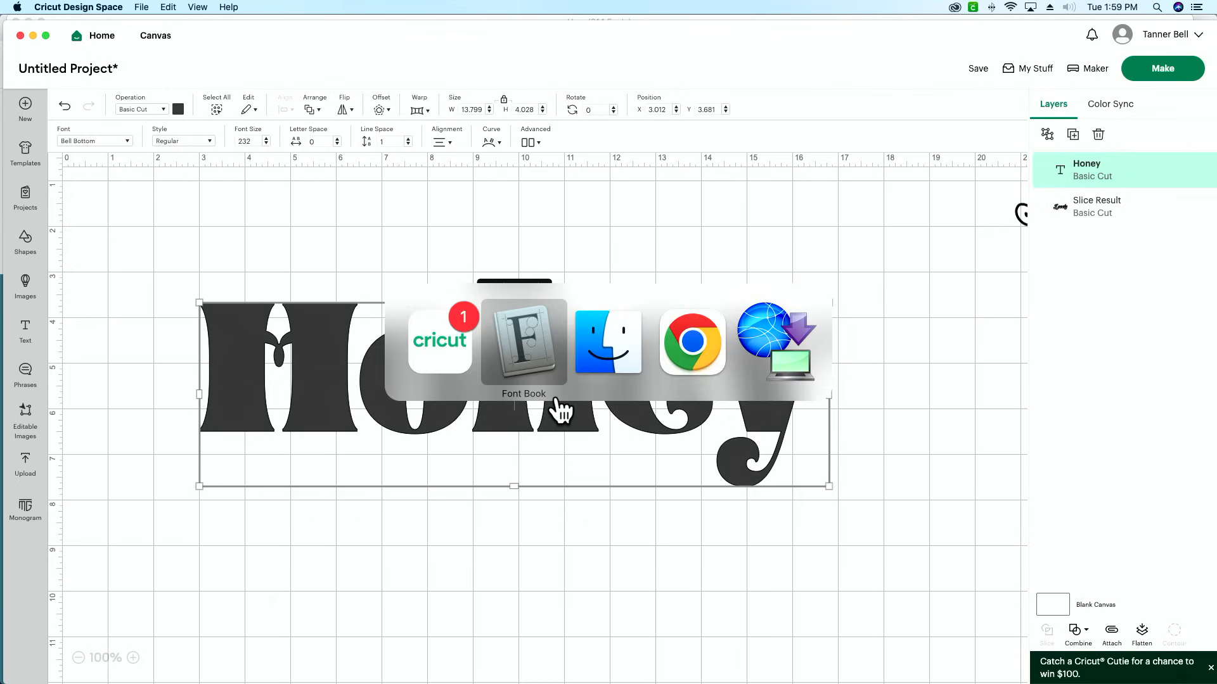
{"action": "left_click", "coordinate": [555, 399]}
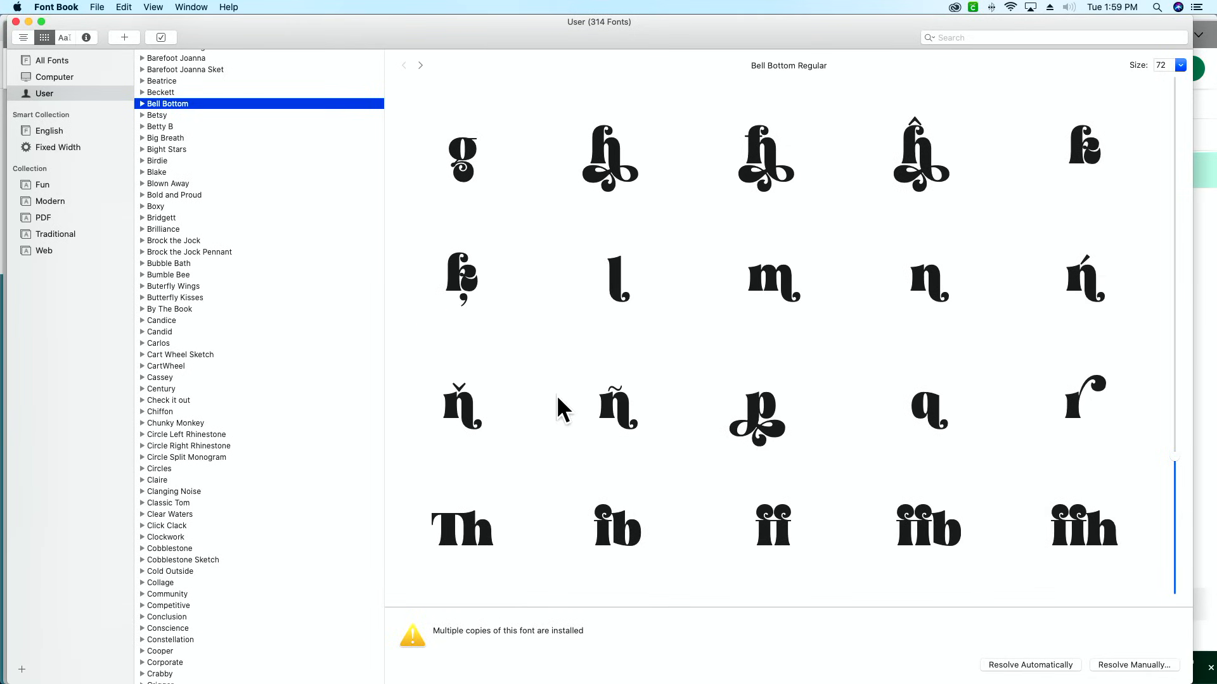
{"action": "left_click", "coordinate": [622, 148]}
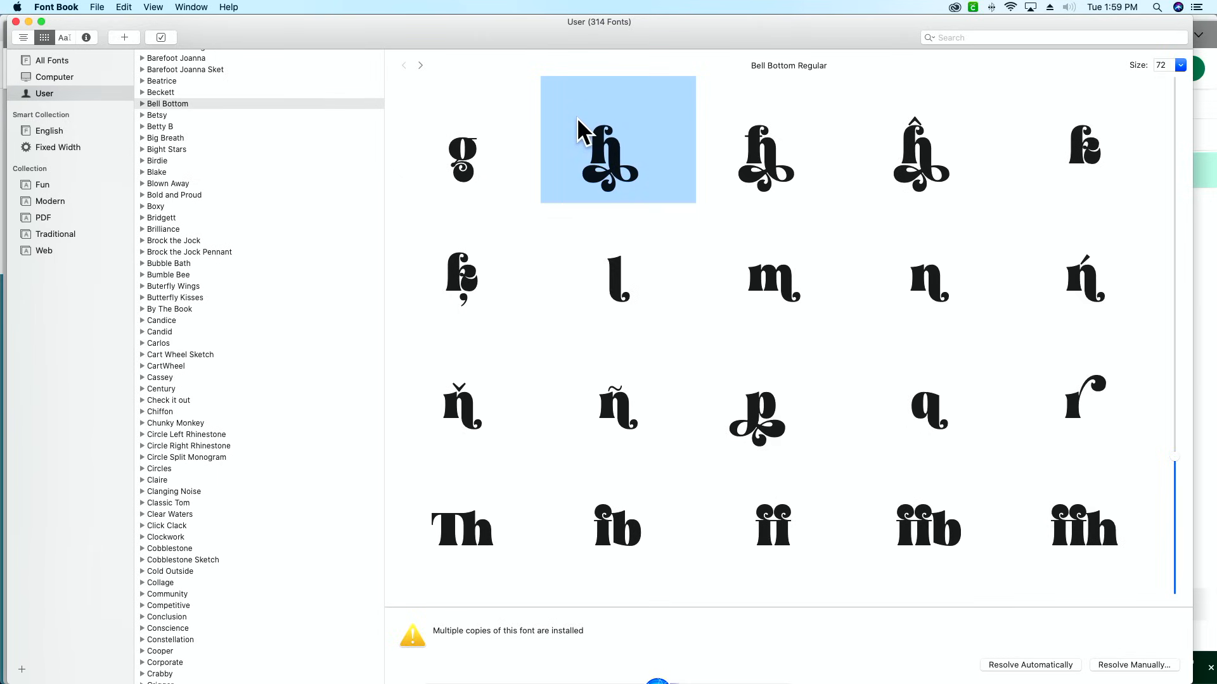
- In Cricut Design Space, replace the capital H of "Honey" with the copied swash h and move the text to about X 3.74, Y 2.51 in
{"action": "key", "text": "super+Tab"}
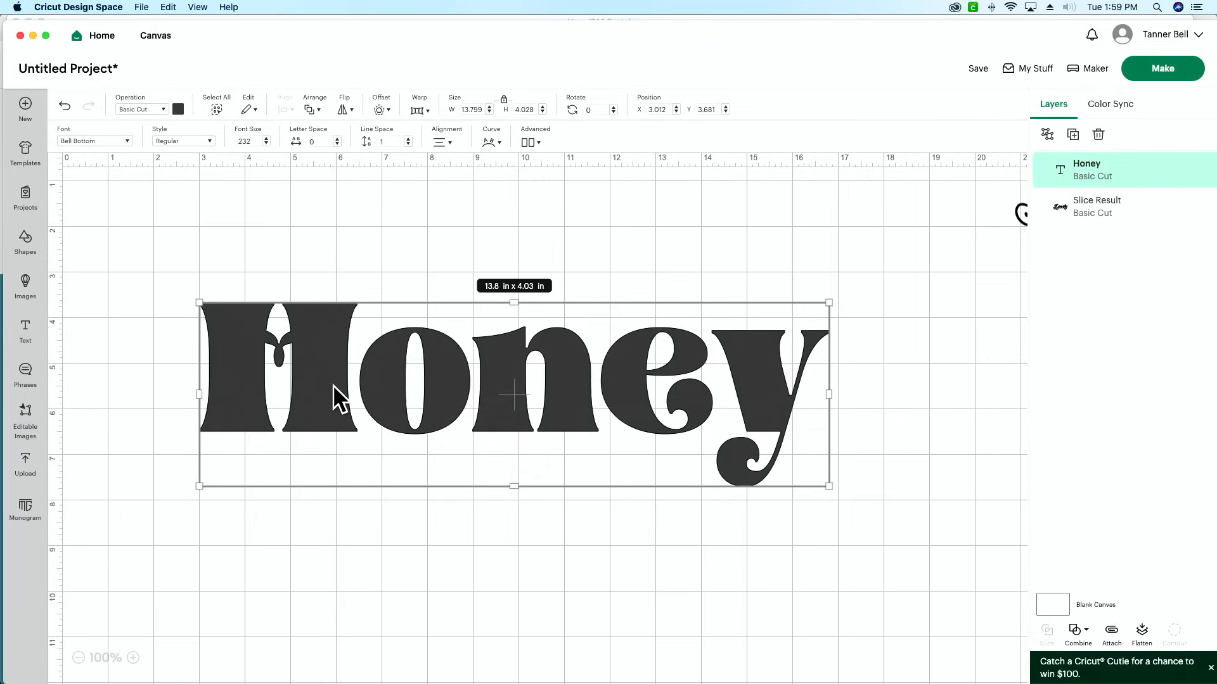
{"action": "double_click", "coordinate": [340, 384]}
{"action": "left_click", "coordinate": [341, 385]}
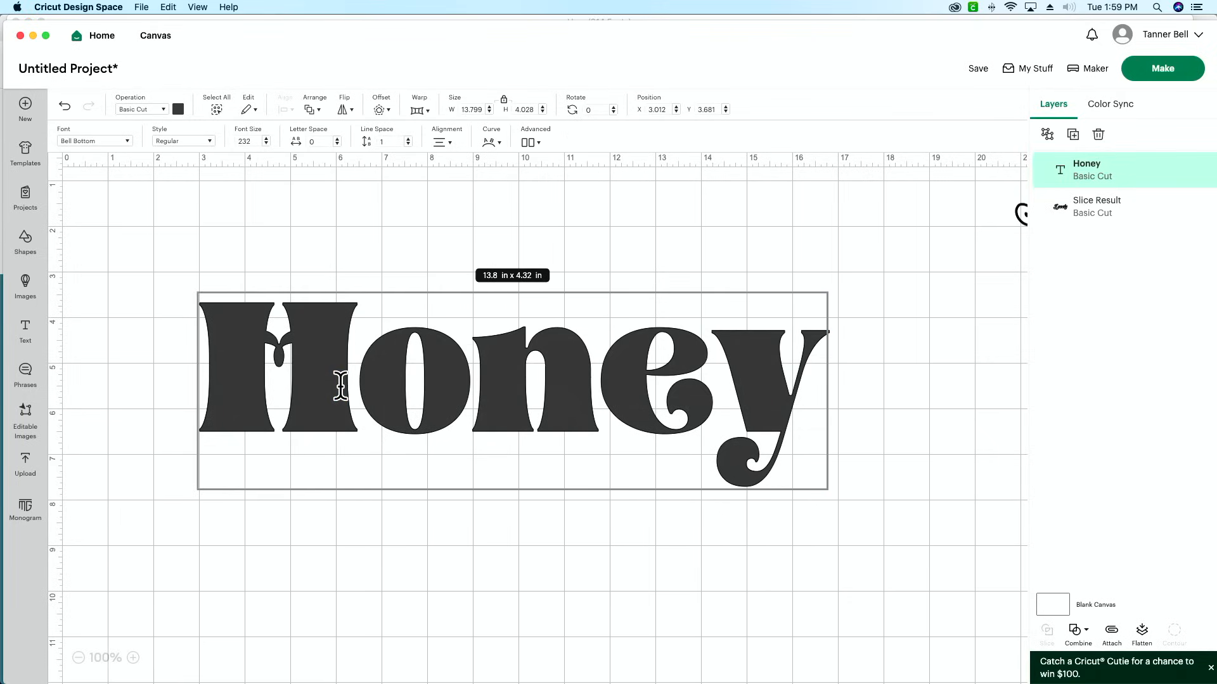
{"action": "key", "text": "BackSpace"}
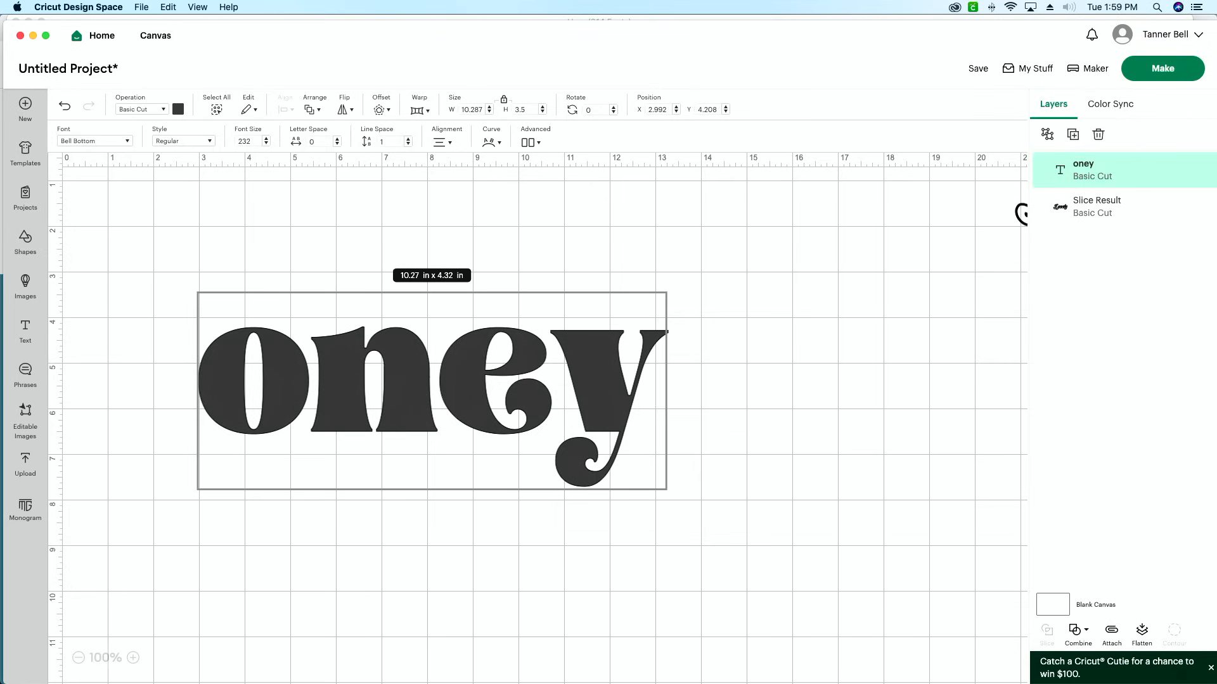
{"action": "type", "text": "h"}
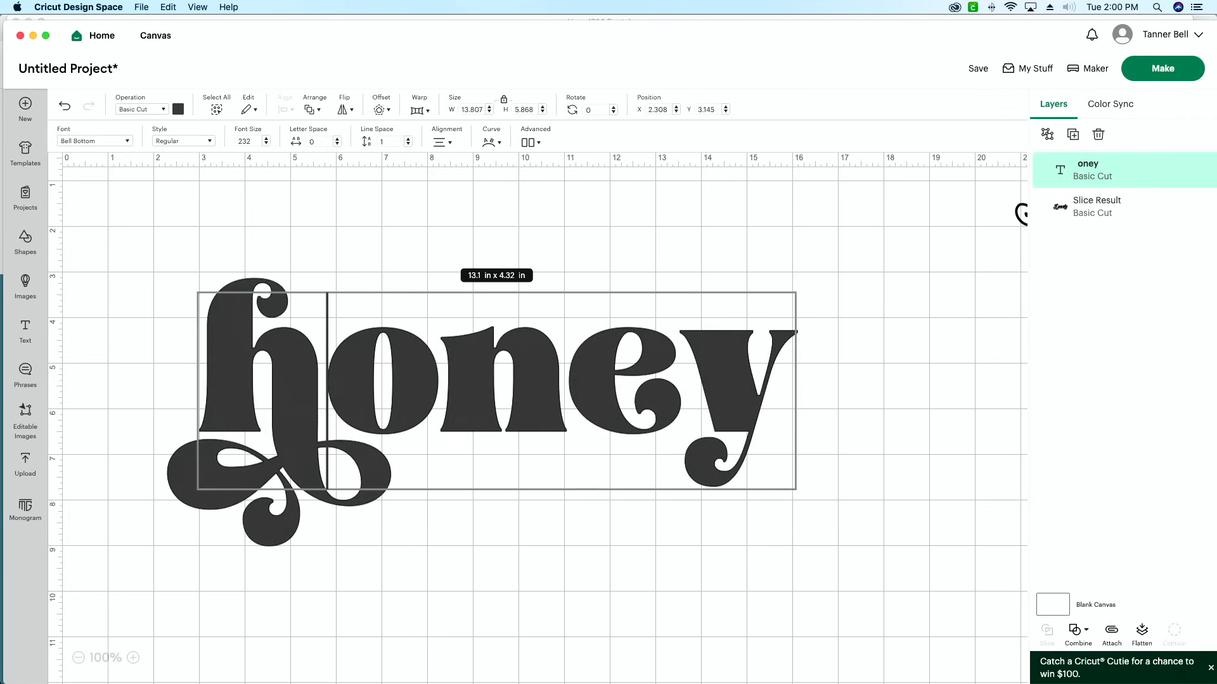
{"action": "left_click", "coordinate": [470, 530]}
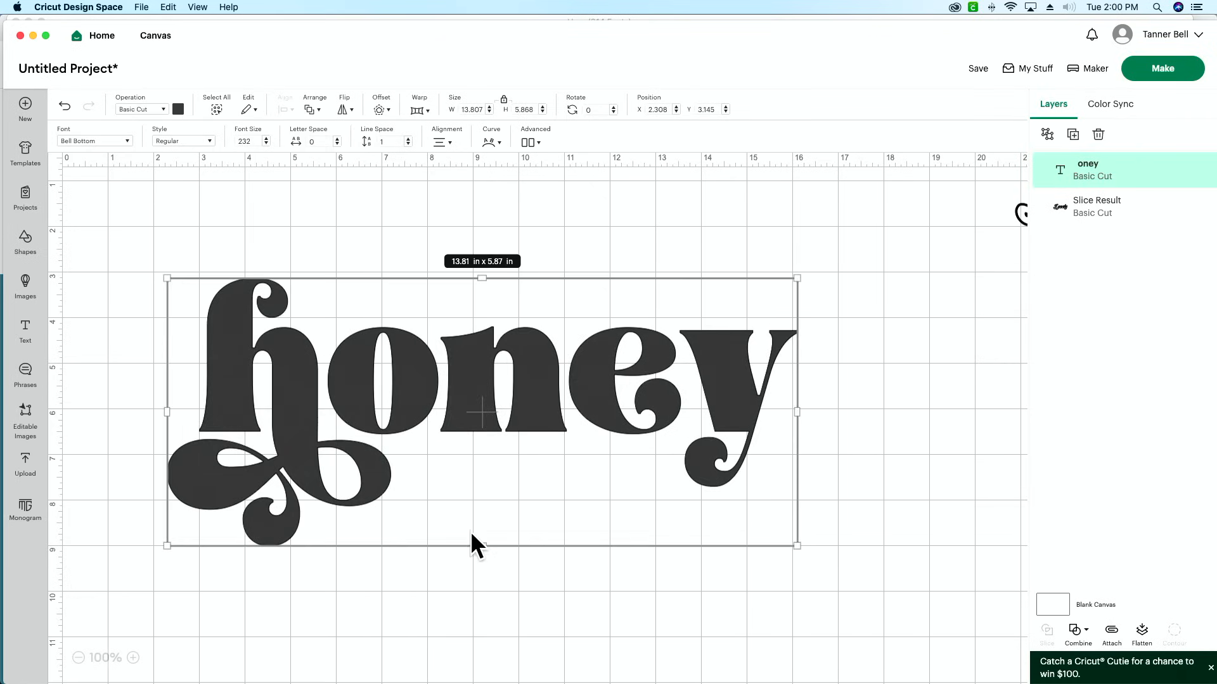
{"action": "left_click", "coordinate": [526, 601]}
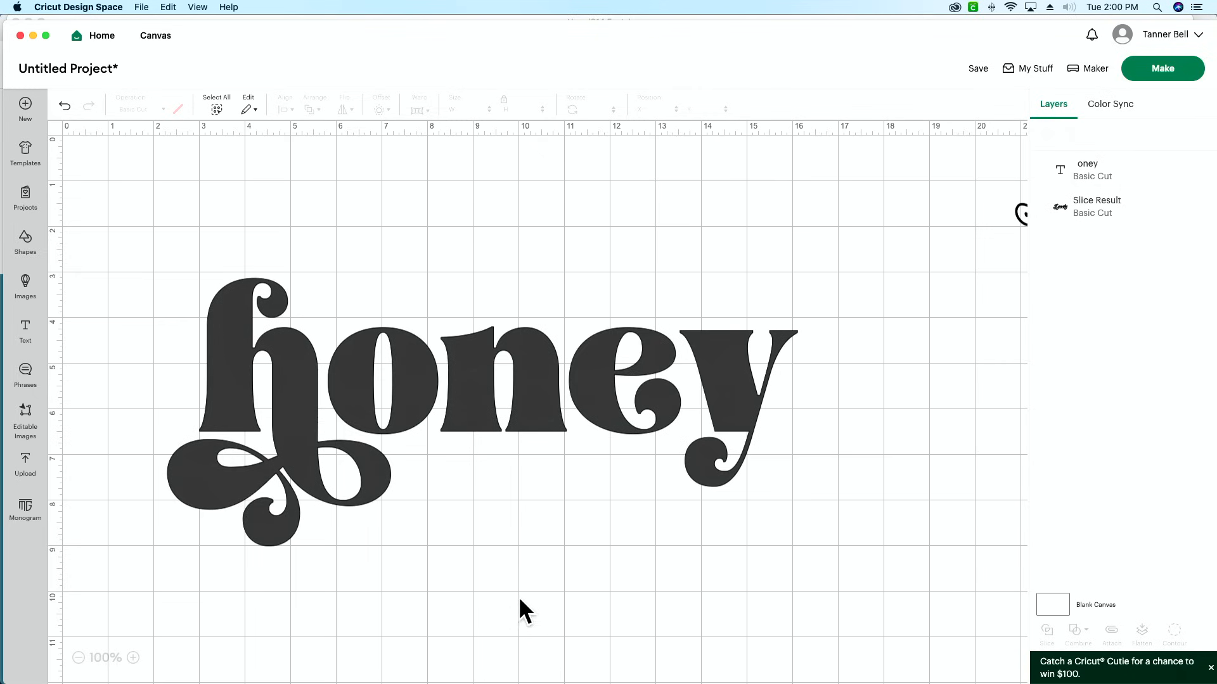
{"action": "left_click_drag", "start_coordinate": [425, 376], "coordinate": [490, 347]}
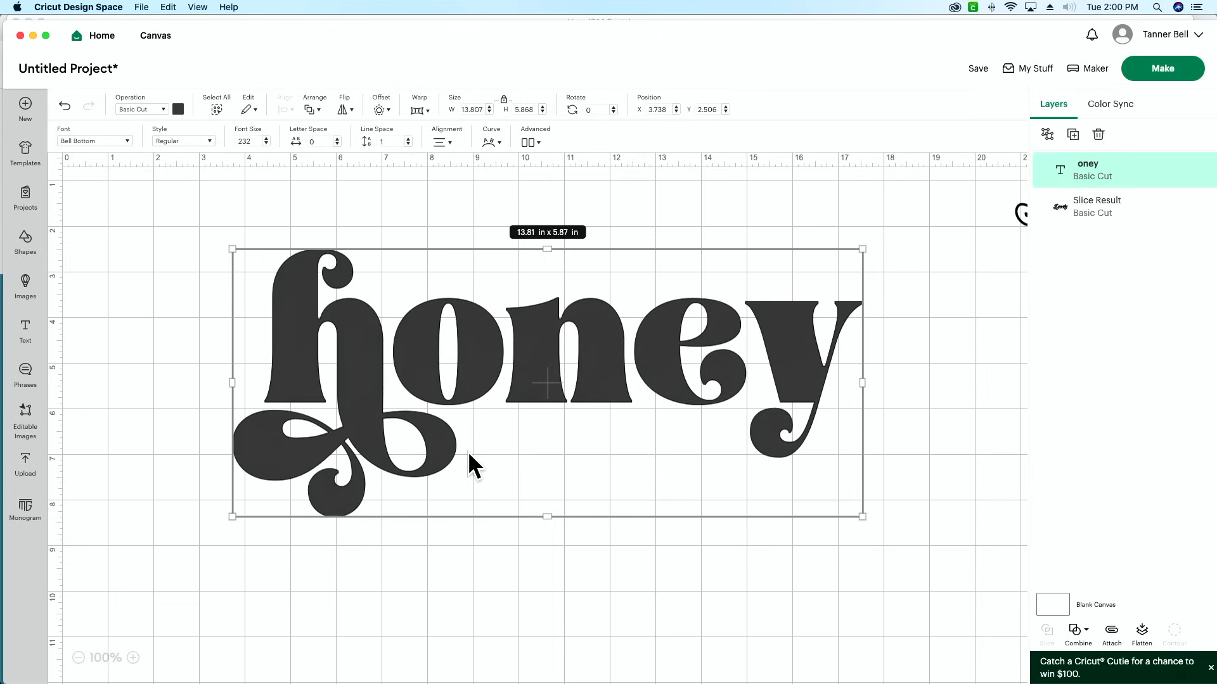
- Switch to Font Book and look through Bell Bottom's glyphs for alternate letters and ligatures
{"action": "key", "text": "super+Tab"}
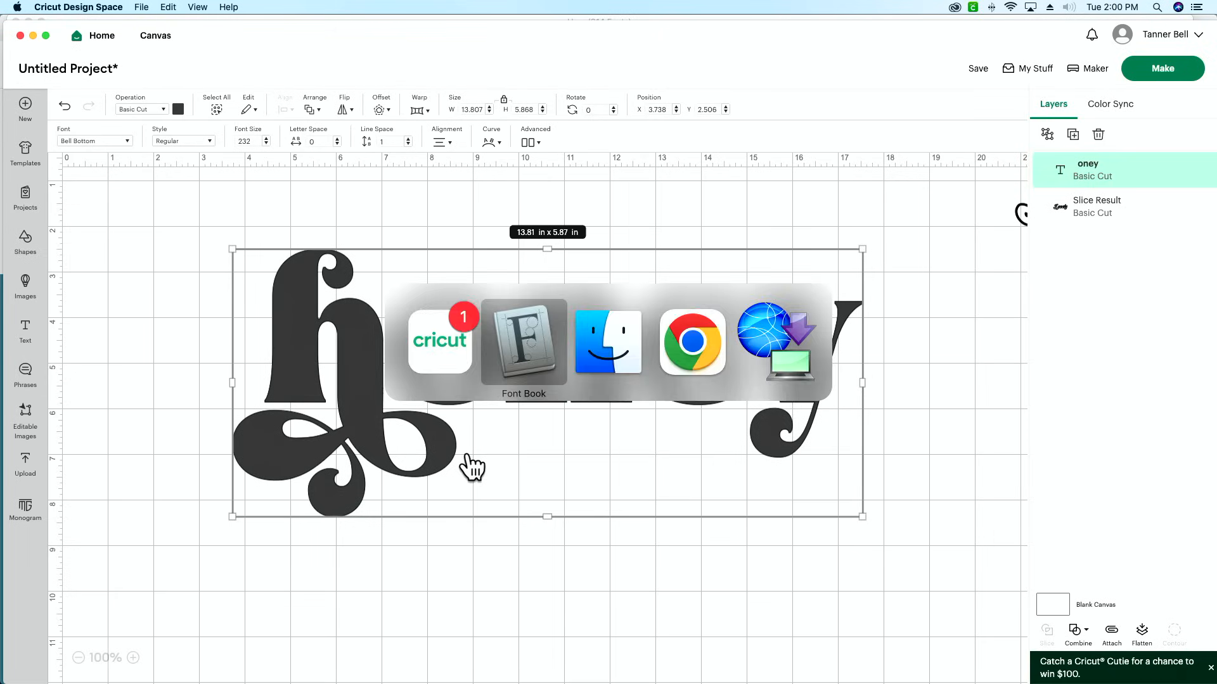
{"action": "scroll", "coordinate": [565, 438], "scroll_direction": "down", "scroll_amount": 10}
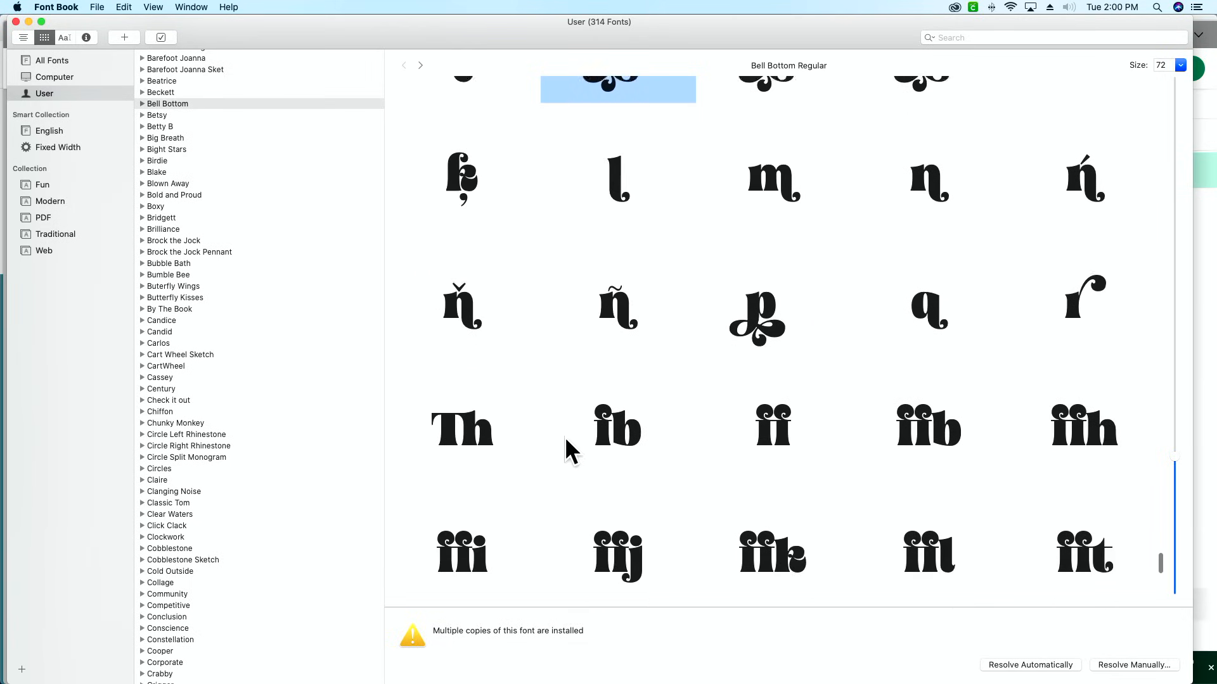
{"action": "scroll", "coordinate": [564, 436], "scroll_direction": "up", "scroll_amount": 9}
{"action": "scroll", "coordinate": [565, 436], "scroll_direction": "up", "scroll_amount": 10}
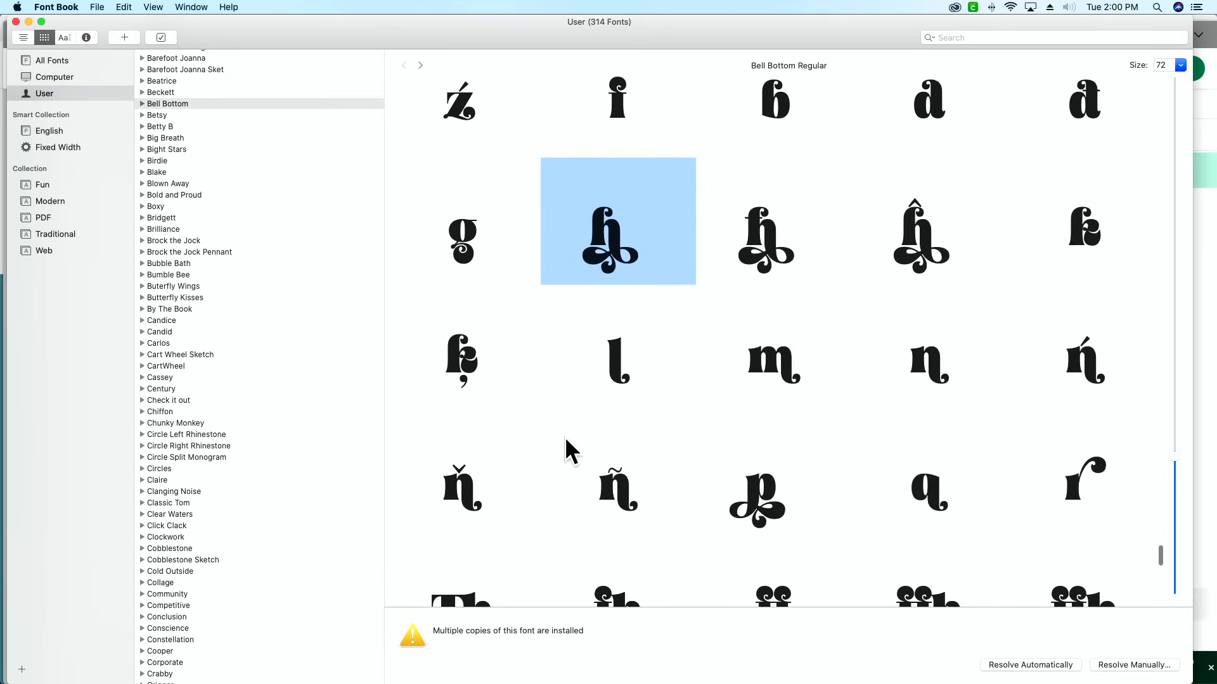
{"action": "scroll", "coordinate": [565, 438], "scroll_direction": "up", "scroll_amount": 15}
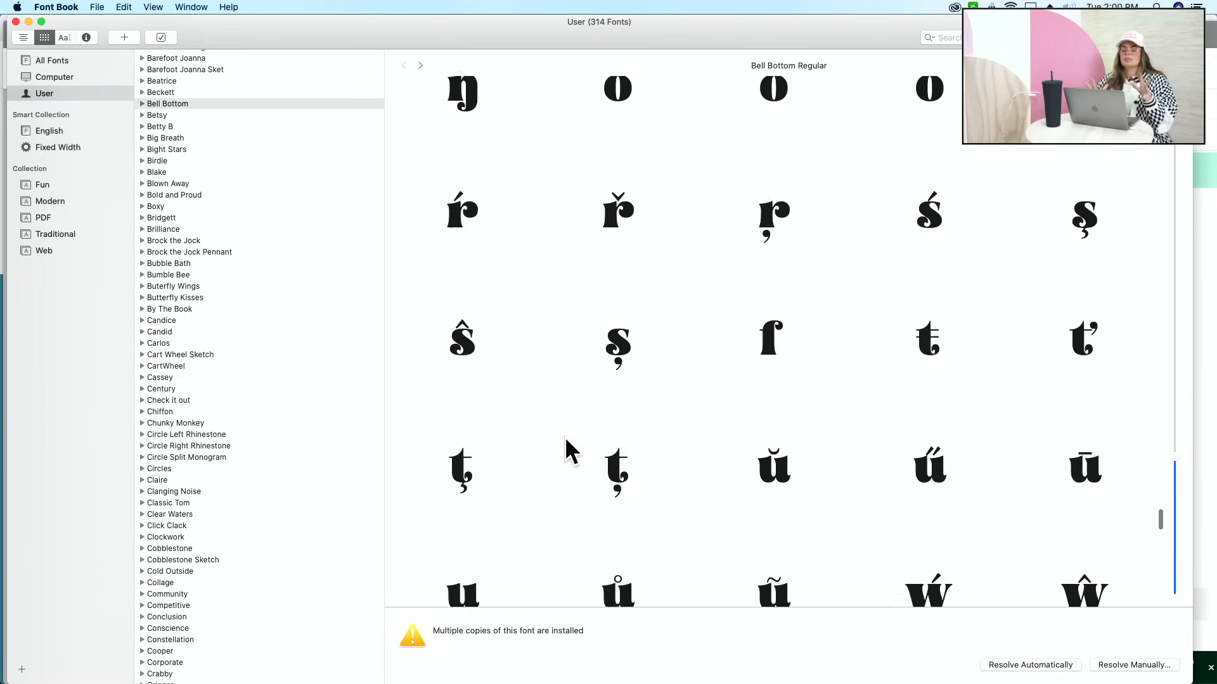
{"action": "scroll", "coordinate": [565, 436], "scroll_direction": "up", "scroll_amount": 20}
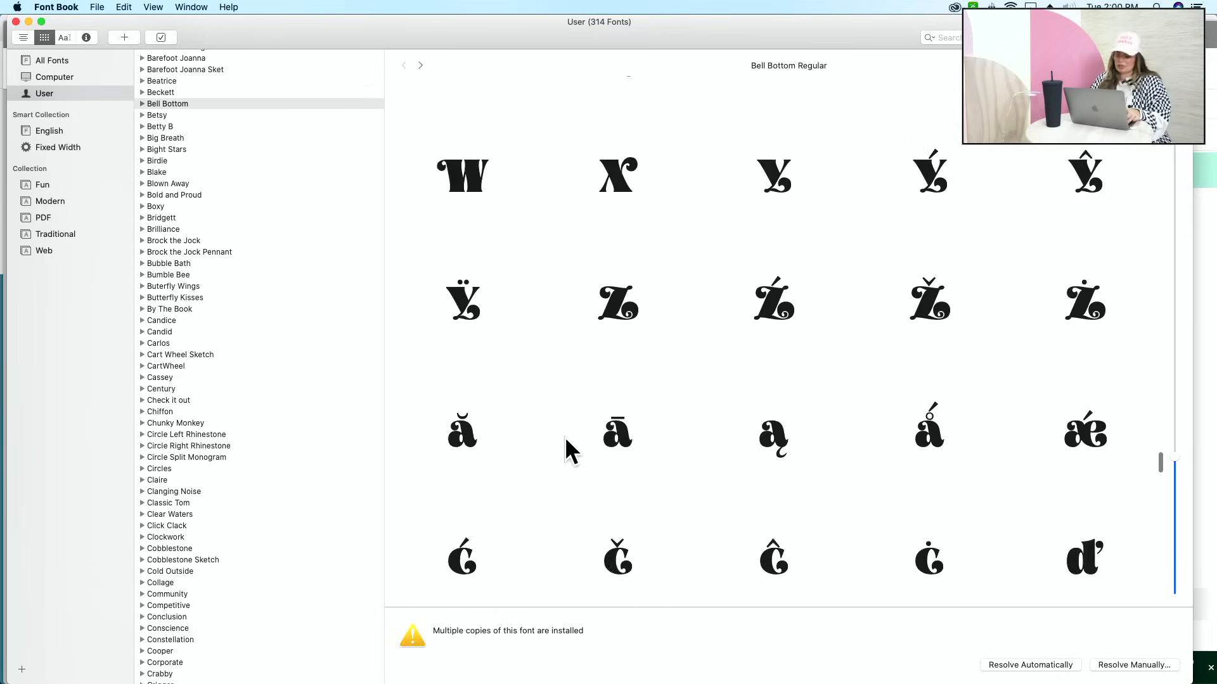
{"action": "scroll", "coordinate": [564, 436], "scroll_direction": "up", "scroll_amount": 3}
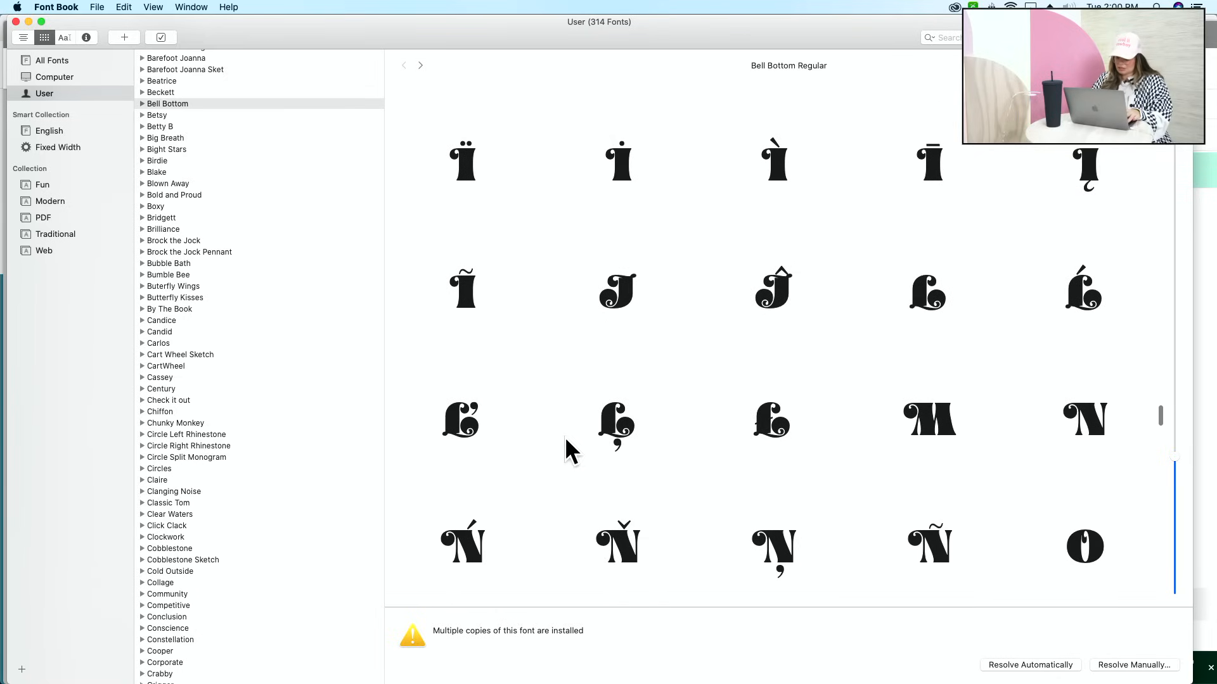
{"action": "scroll", "coordinate": [565, 436], "scroll_direction": "down", "scroll_amount": 15}
{"action": "scroll", "coordinate": [564, 436], "scroll_direction": "down", "scroll_amount": 20}
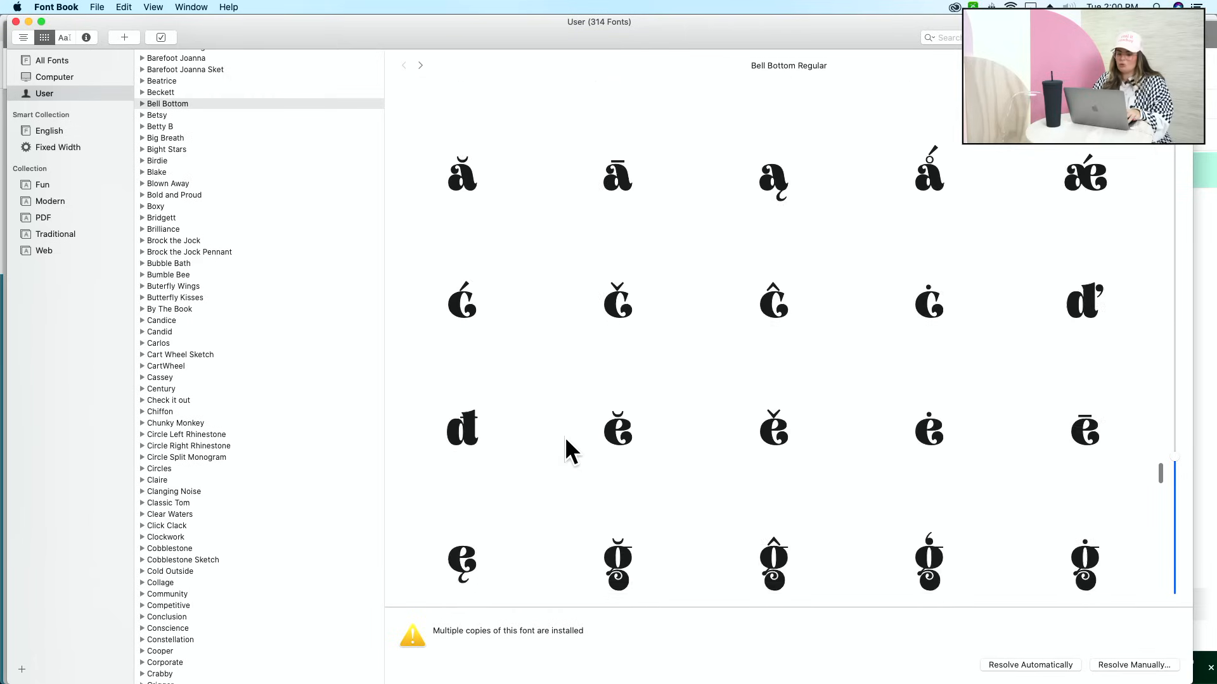
{"action": "scroll", "coordinate": [564, 436], "scroll_direction": "up", "scroll_amount": 3}
{"action": "scroll", "coordinate": [564, 436], "scroll_direction": "up", "scroll_amount": 5}
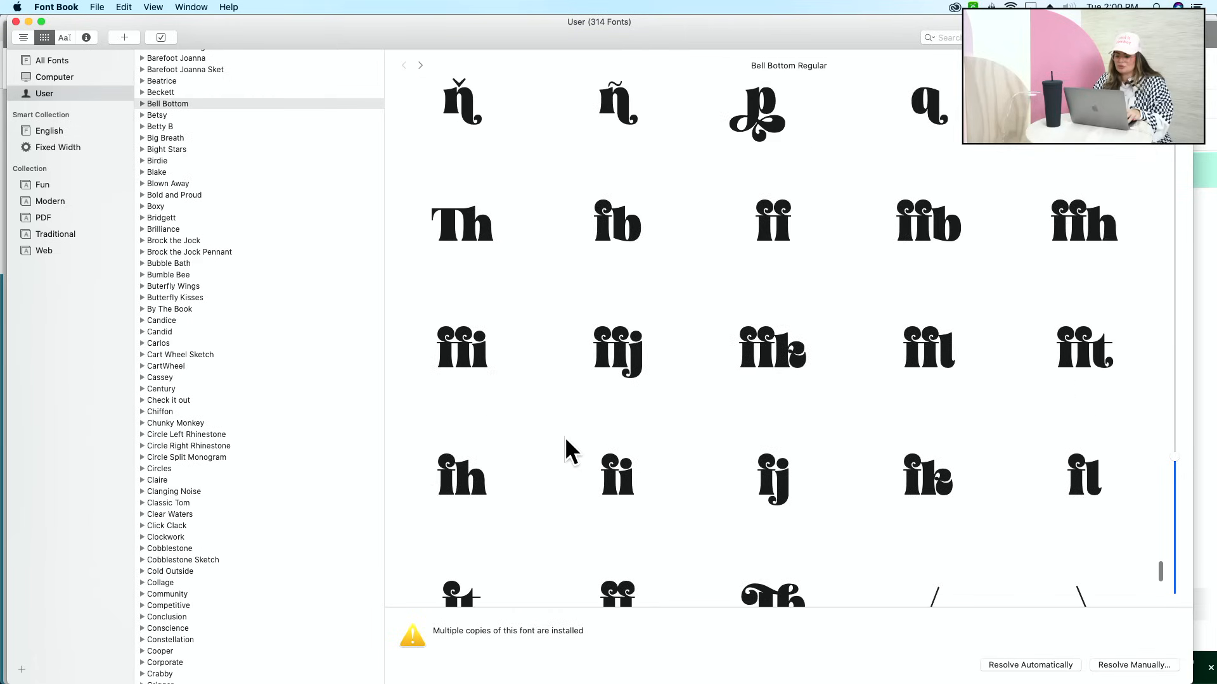
{"action": "scroll", "coordinate": [559, 417], "scroll_direction": "up", "scroll_amount": 3}
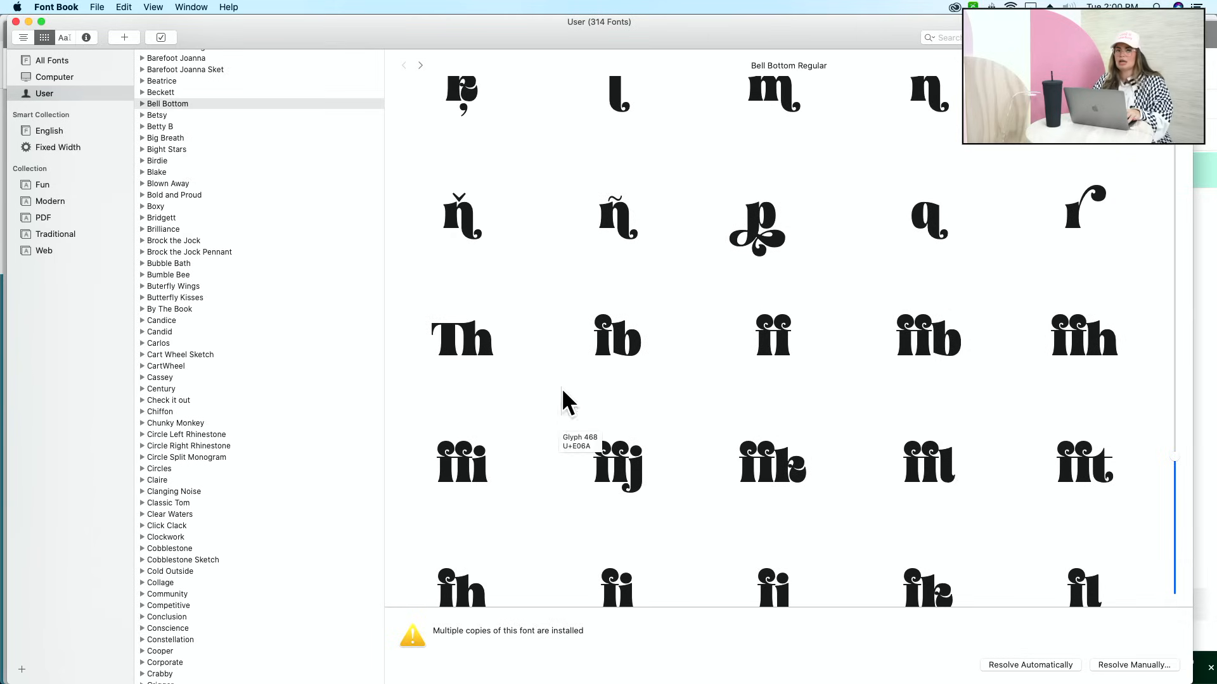
- Browse the Claire font's alternate glyphs and pick the n with the curled tail descending below the baseline for copying
{"action": "left_click", "coordinate": [192, 478]}
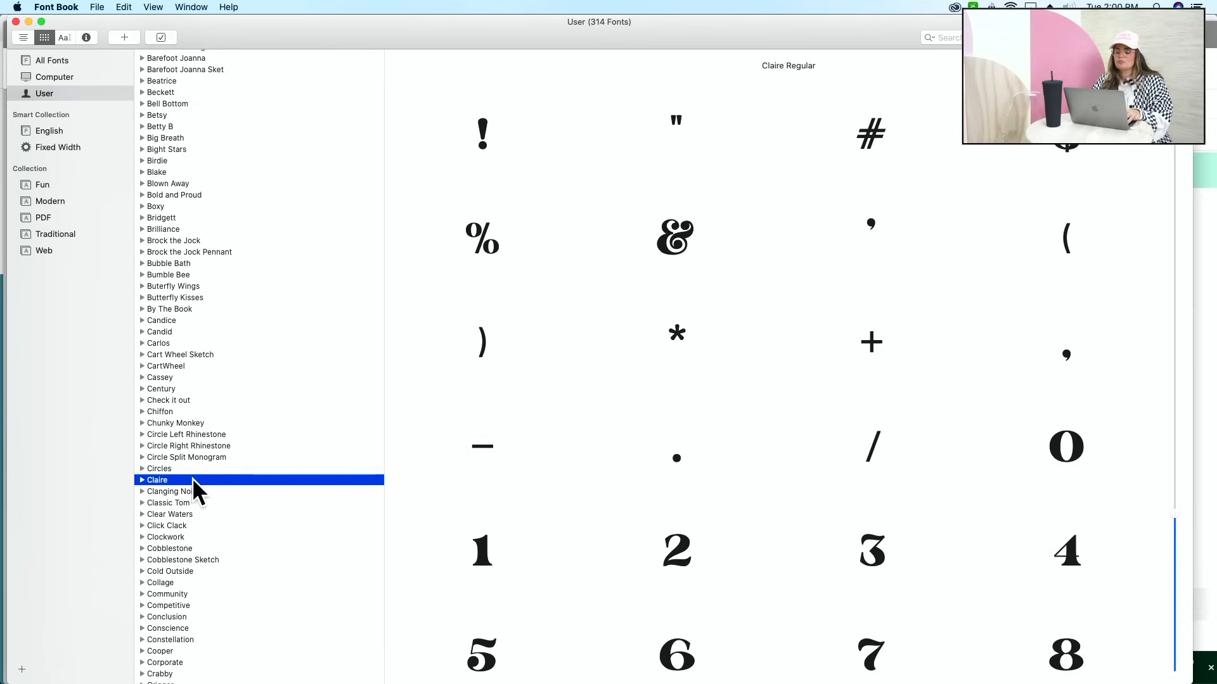
{"action": "scroll", "coordinate": [595, 519], "scroll_direction": "down", "scroll_amount": 10}
{"action": "scroll", "coordinate": [596, 522], "scroll_direction": "down", "scroll_amount": 15}
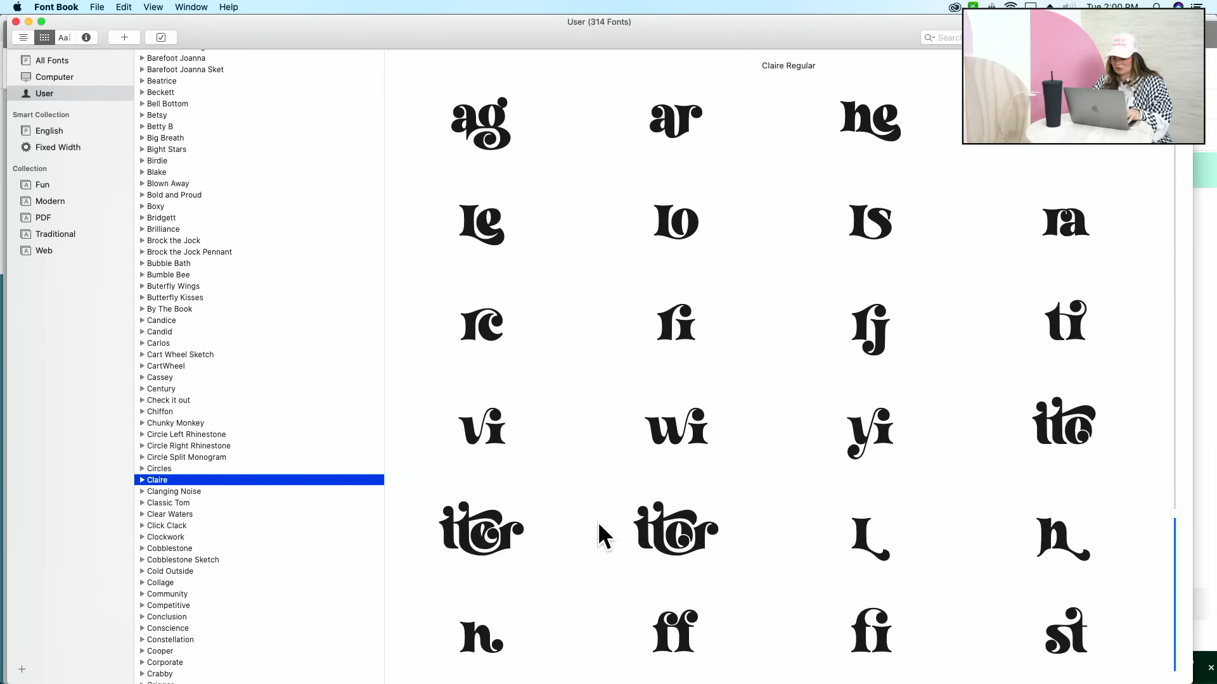
{"action": "scroll", "coordinate": [598, 522], "scroll_direction": "up", "scroll_amount": 10}
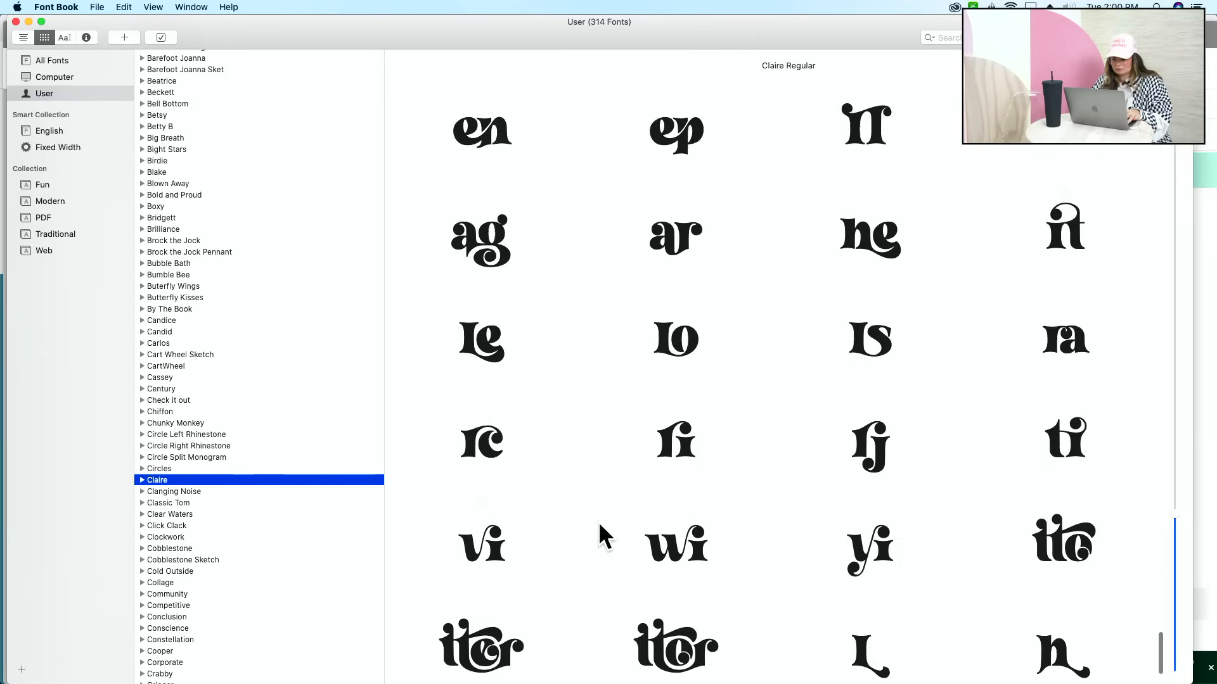
{"action": "scroll", "coordinate": [599, 522], "scroll_direction": "up", "scroll_amount": 4}
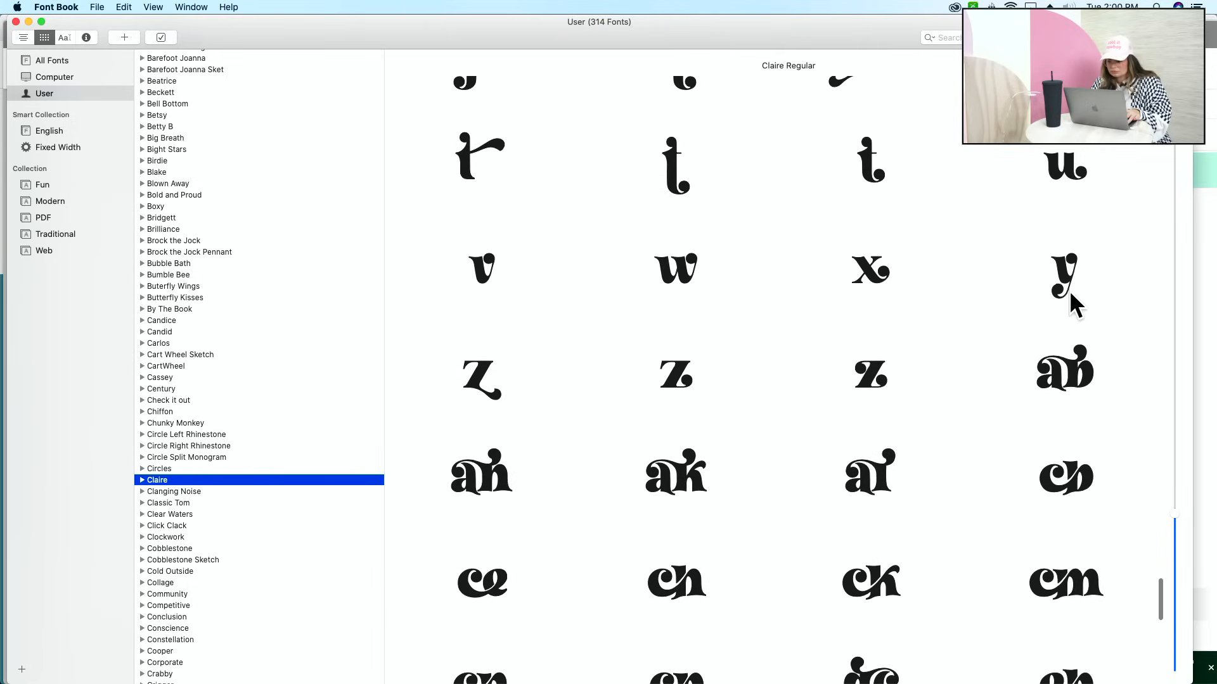
{"action": "key", "text": "super+Tab"}
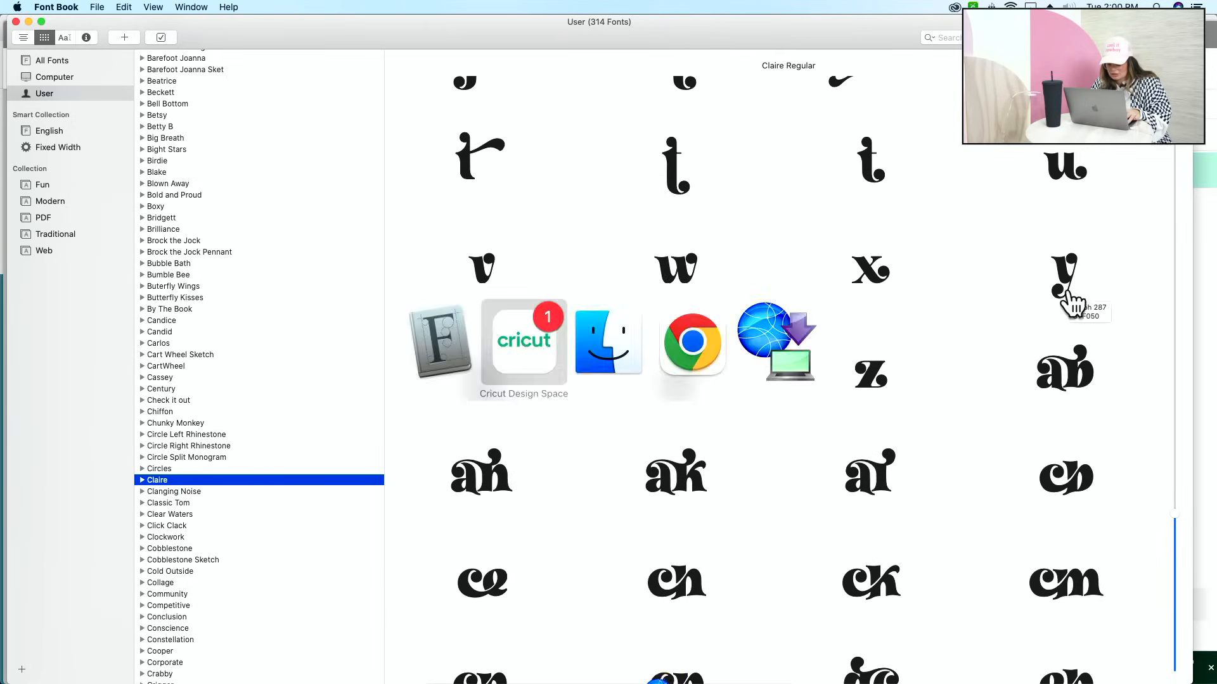
{"action": "key", "text": "super+Tab"}
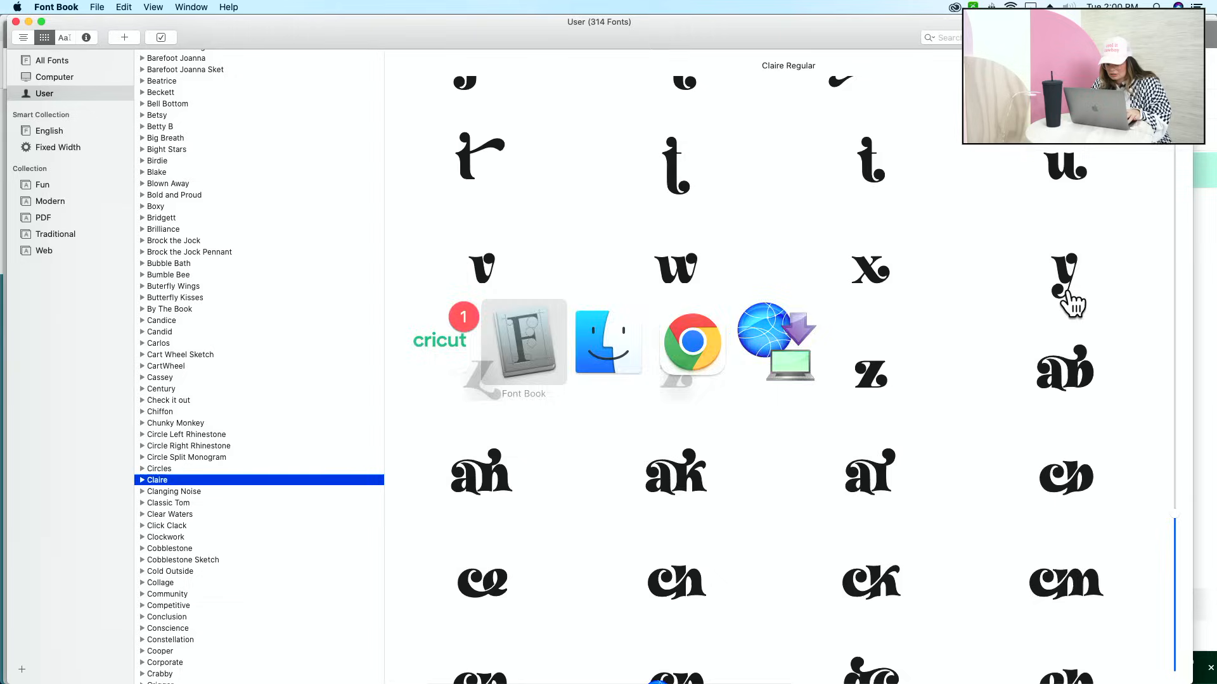
{"action": "scroll", "coordinate": [1068, 288], "scroll_direction": "up", "scroll_amount": 6}
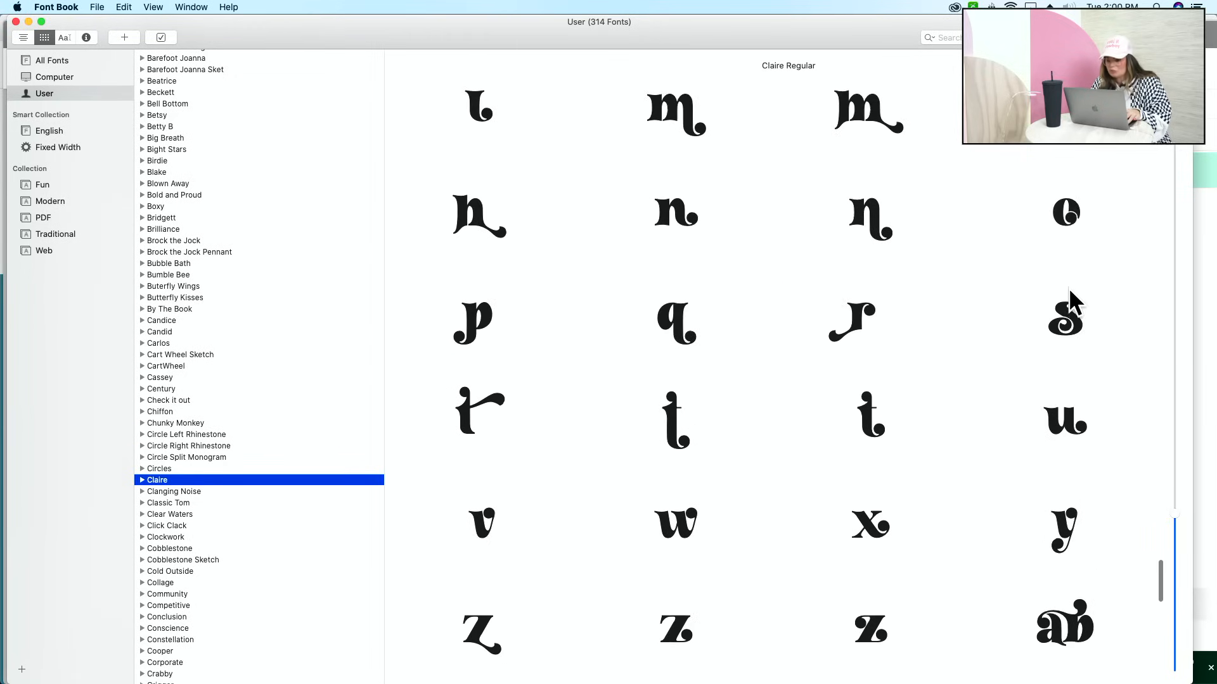
{"action": "left_click", "coordinate": [875, 336]}
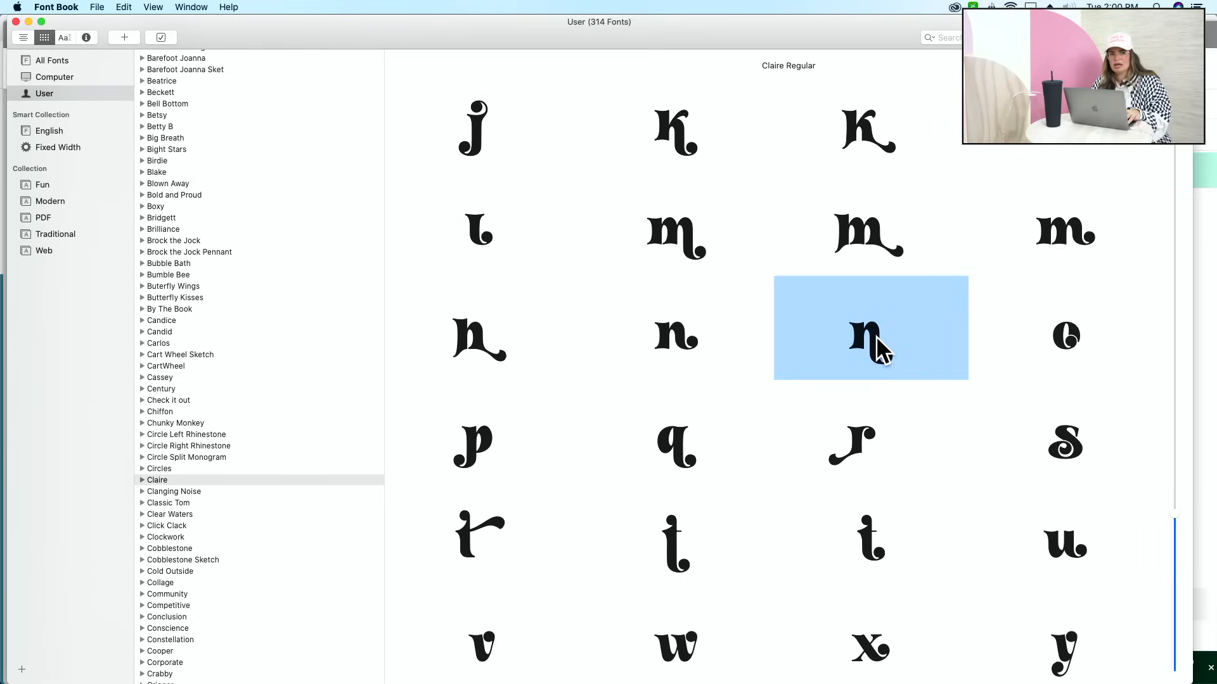
- Switch to Cricut Design Space, duplicate the "honey" text and place the duplicate below the original
{"action": "key", "text": "super+Tab"}
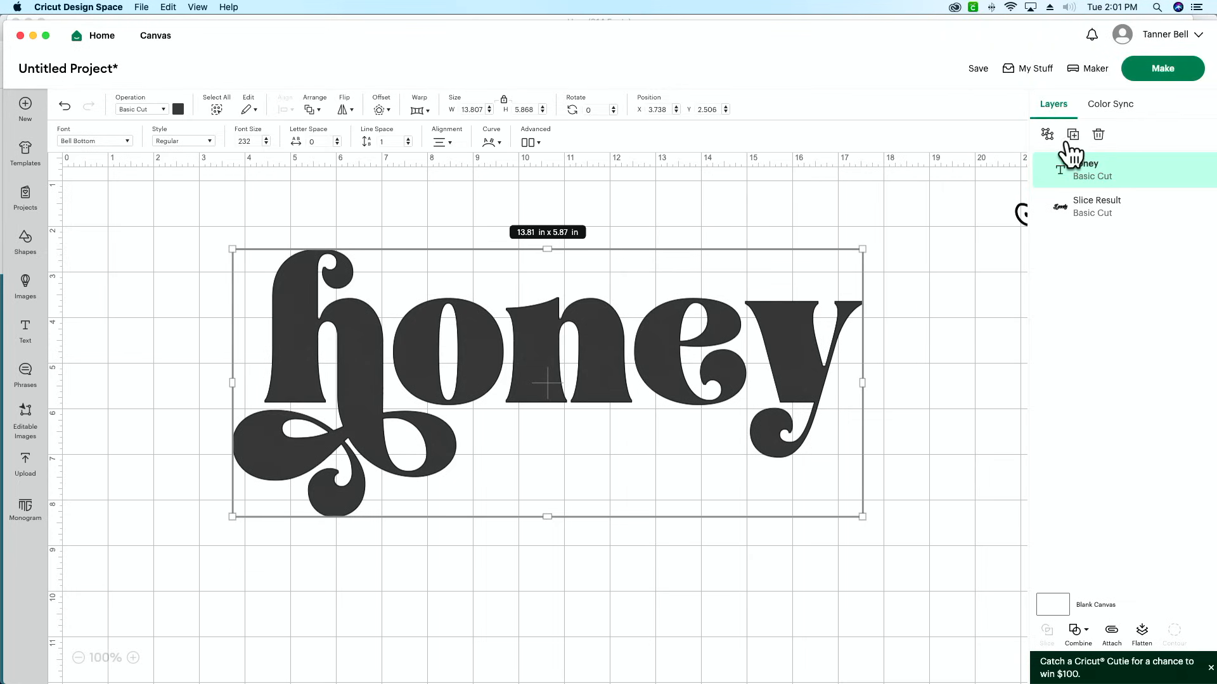
{"action": "left_click", "coordinate": [1072, 134]}
{"action": "left_click_drag", "start_coordinate": [413, 342], "coordinate": [524, 675]}
- Ungroup the upper "honey" text to individual letters and deselect them
{"action": "left_click", "coordinate": [537, 503]}
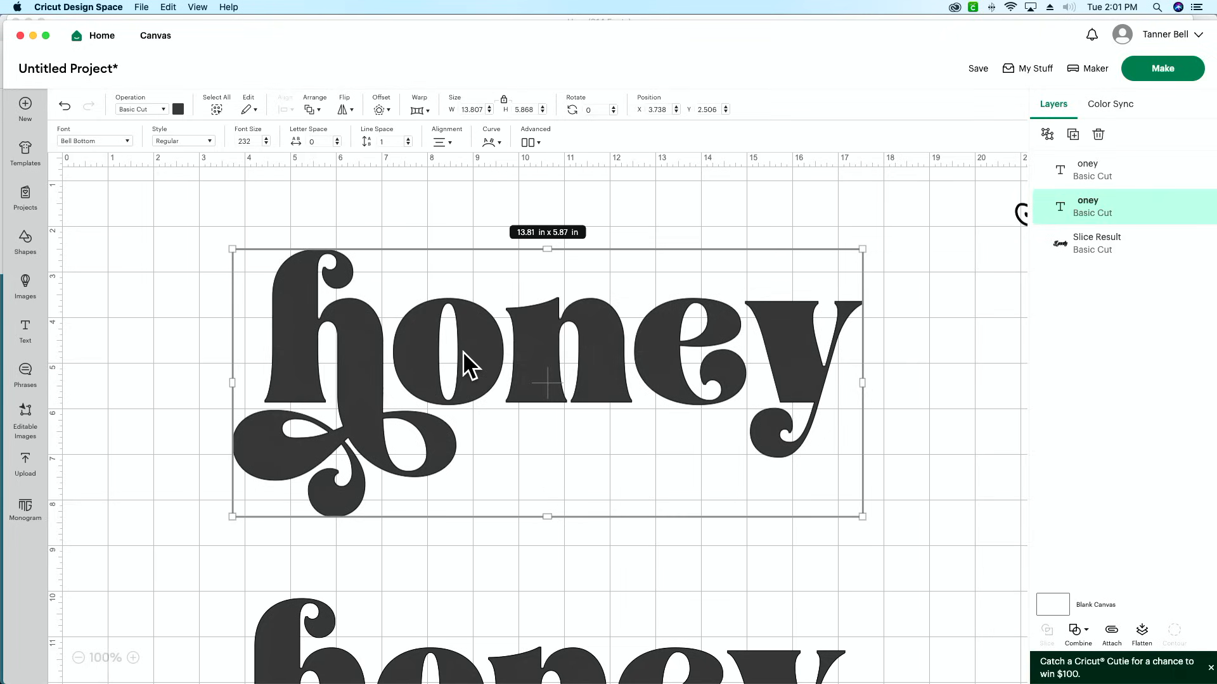
{"action": "left_click", "coordinate": [531, 143]}
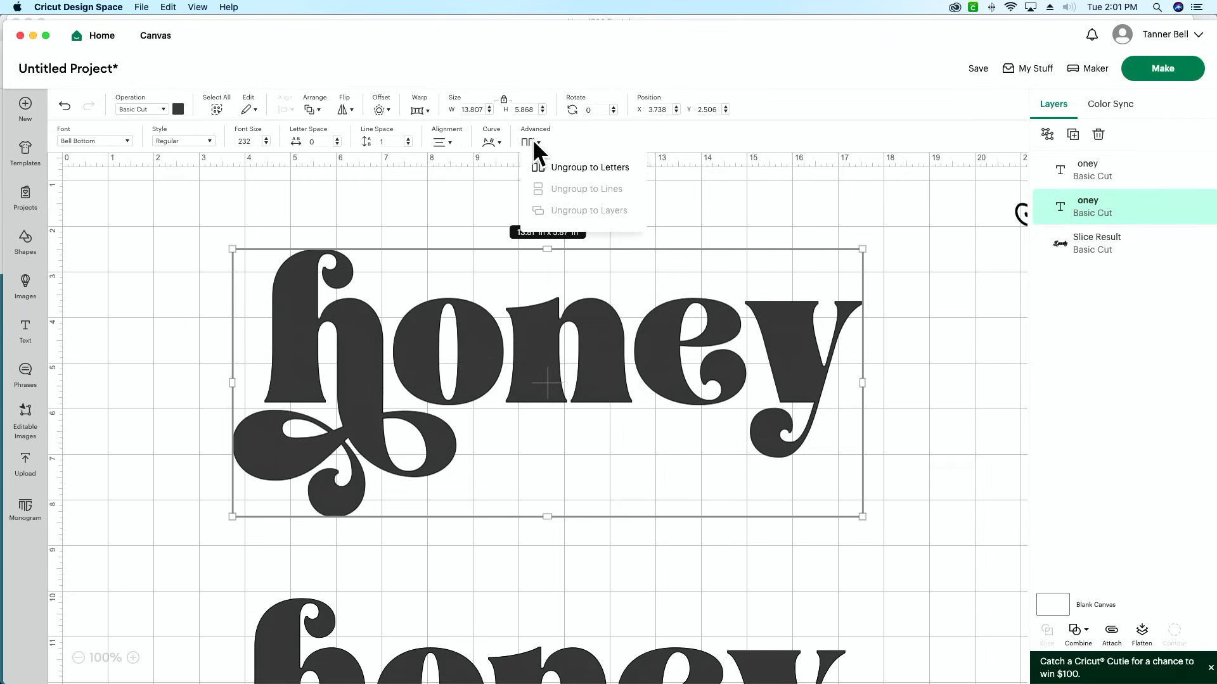
{"action": "left_click", "coordinate": [563, 180]}
{"action": "left_click", "coordinate": [628, 178]}
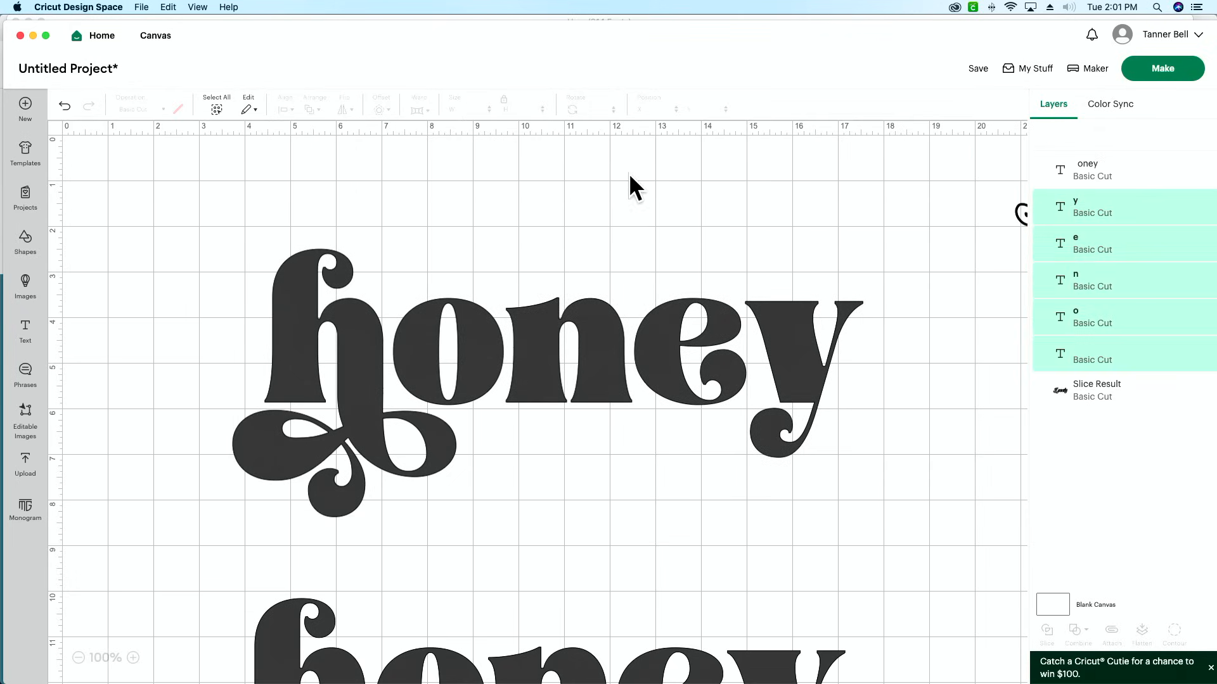
- Replace the separate n in the upper "honey" with the alternate n glyph copied from Claire
{"action": "left_click", "coordinate": [562, 304]}
{"action": "left_click", "coordinate": [447, 340]}
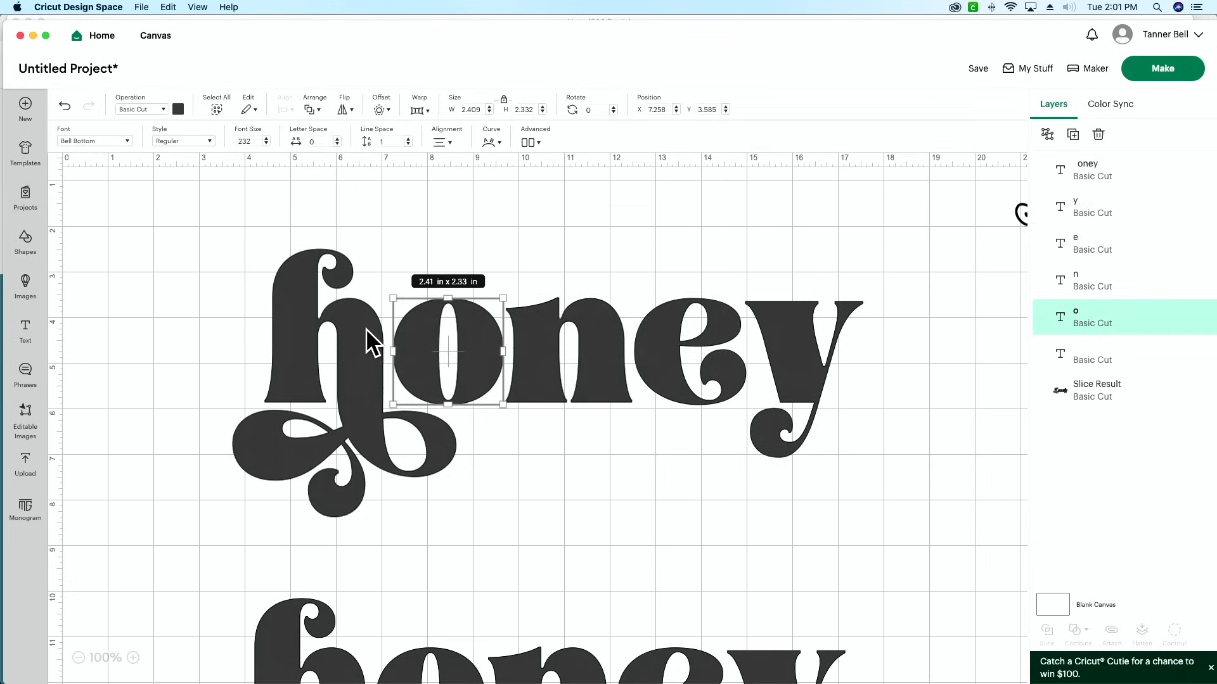
{"action": "left_click", "coordinate": [716, 329]}
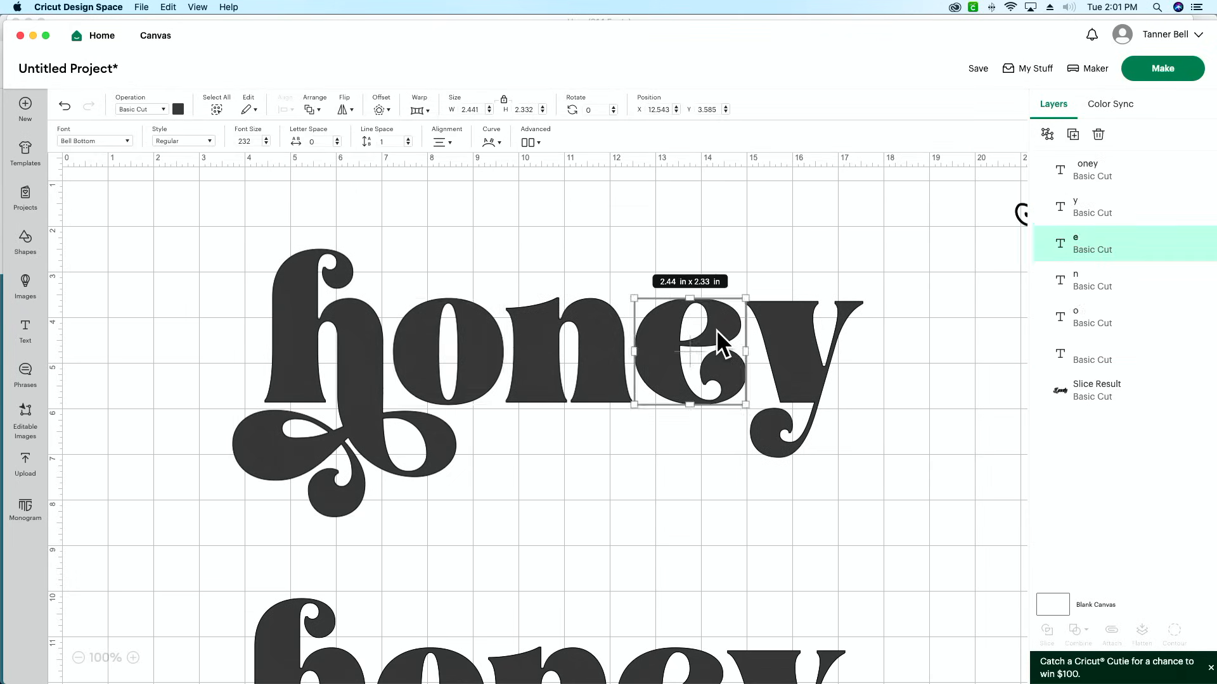
{"action": "left_click", "coordinate": [580, 342]}
{"action": "double_click", "coordinate": [580, 342]}
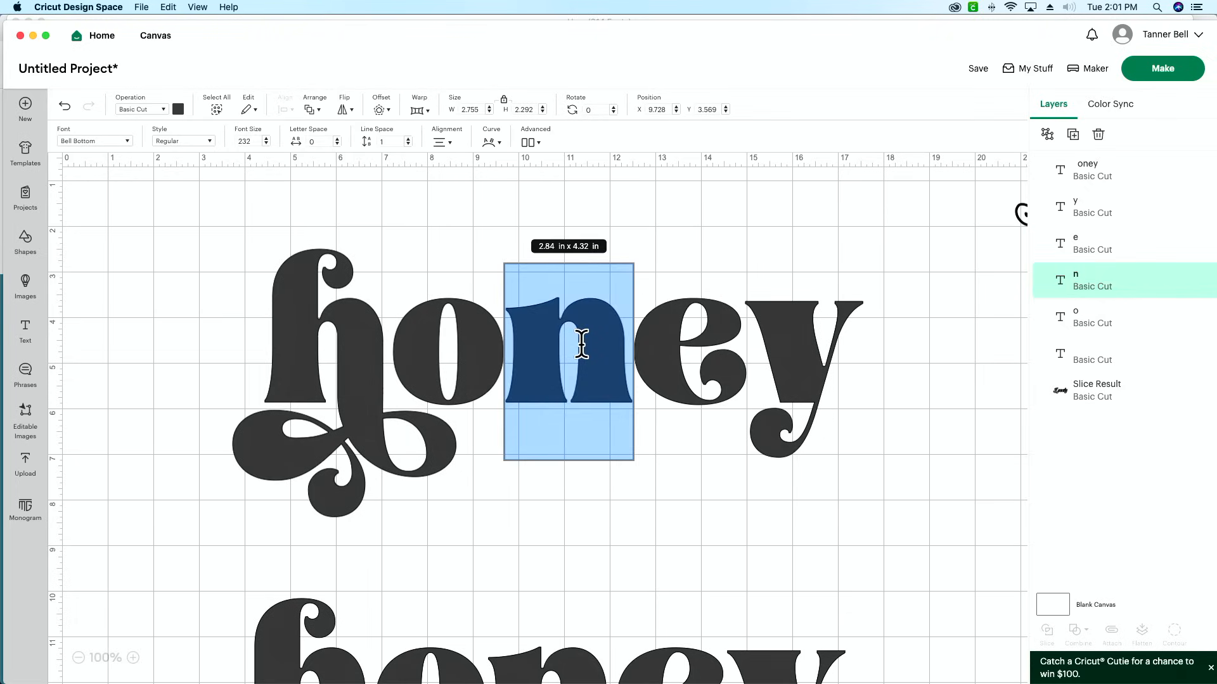
{"action": "key", "text": "super+v"}
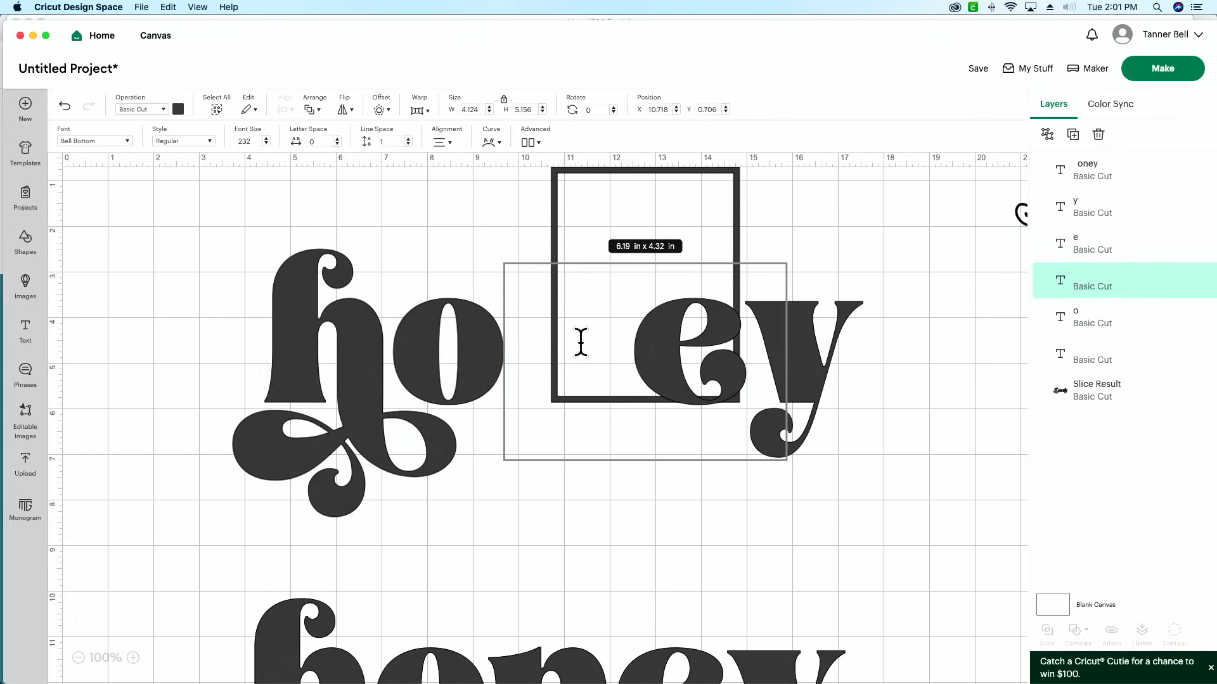
- Paste the copied alternate n again into its separate text box in the upper "honey" and set its font to Claire
{"action": "key", "text": "BackSpace"}
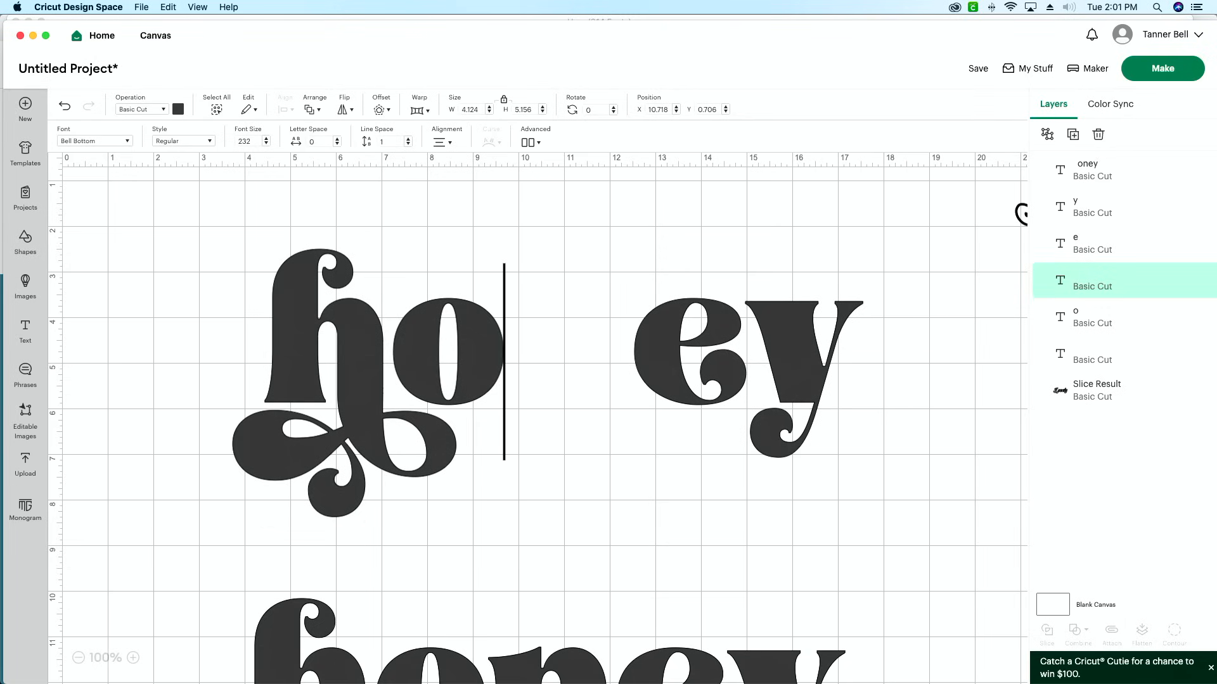
{"action": "key", "text": "super+v"}
{"action": "key", "text": "super+a"}
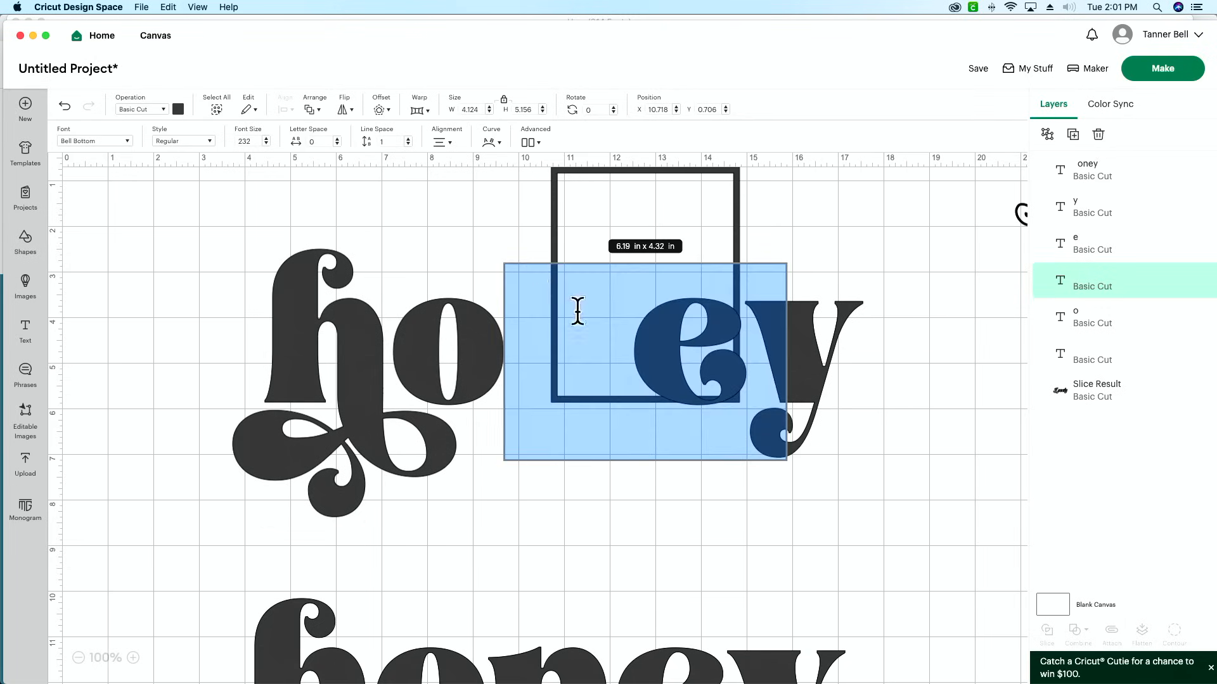
{"action": "left_click", "coordinate": [89, 140]}
{"action": "double_click", "coordinate": [846, 237]}
{"action": "key", "text": "BackSpace"}
{"action": "key", "text": "BackSpace"}
{"action": "key", "text": "BackSpace"}
{"action": "key", "text": "BackSpace"}
{"action": "key", "text": "BackSpace"}
{"action": "key", "text": "BackSpace"}
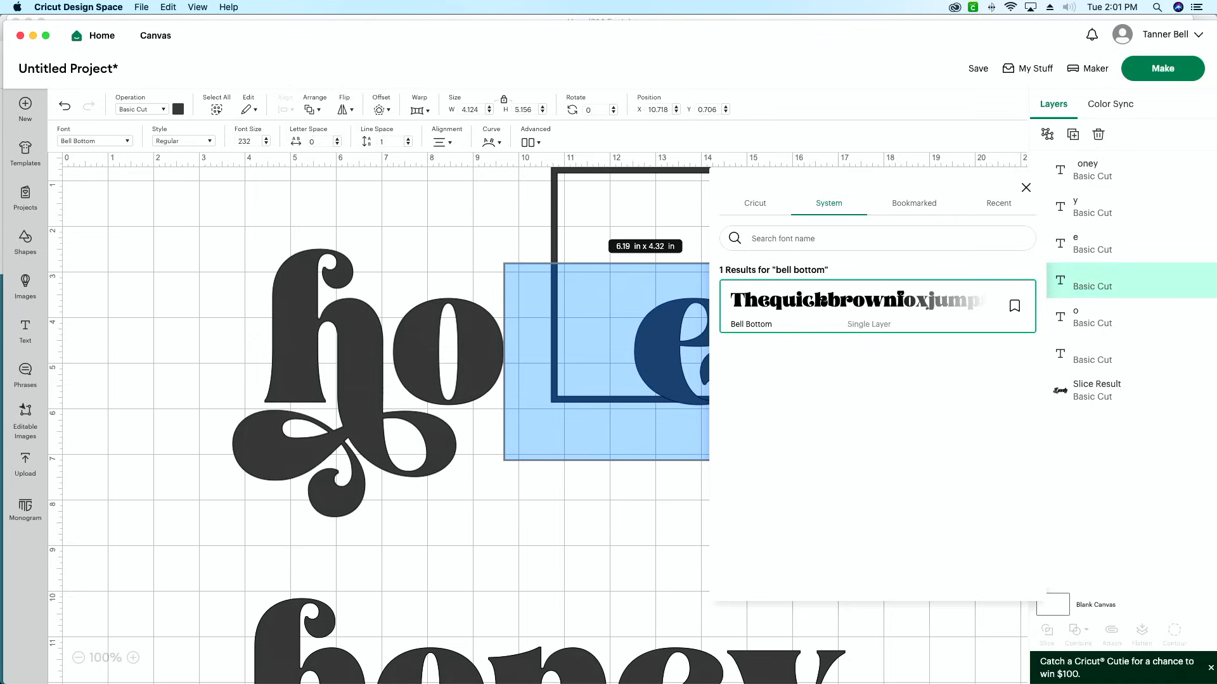
{"action": "type", "text": "claire"}
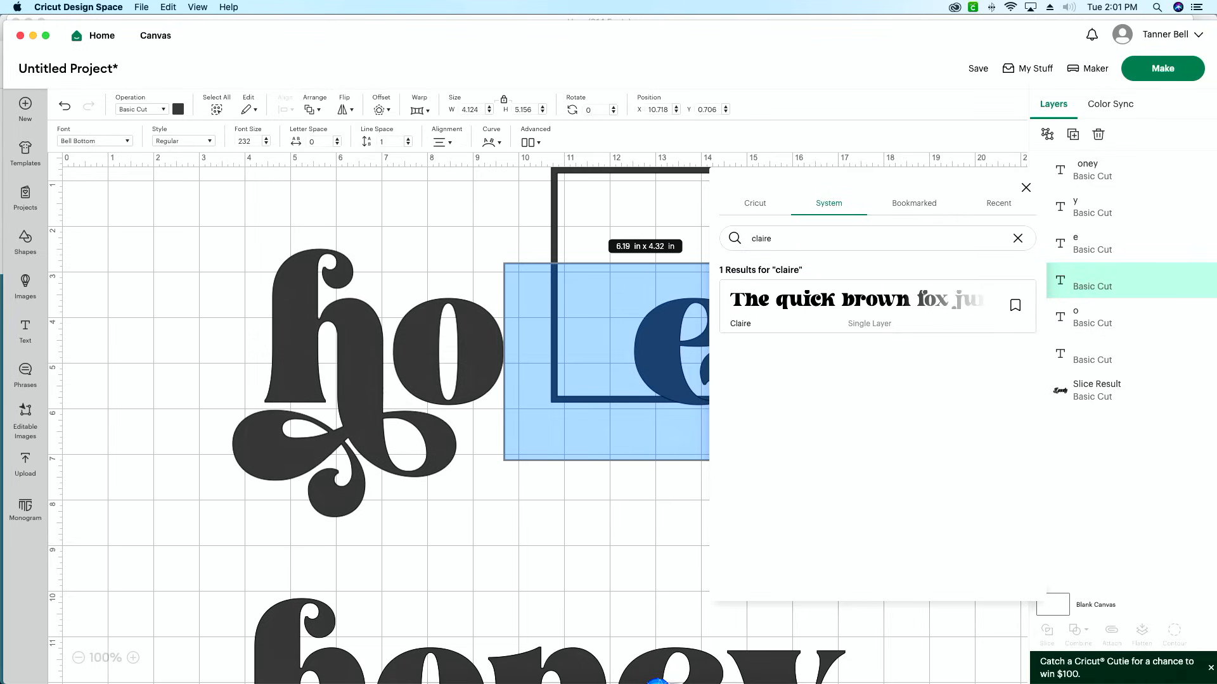
{"action": "left_click", "coordinate": [835, 298]}
{"action": "left_click", "coordinate": [581, 522]}
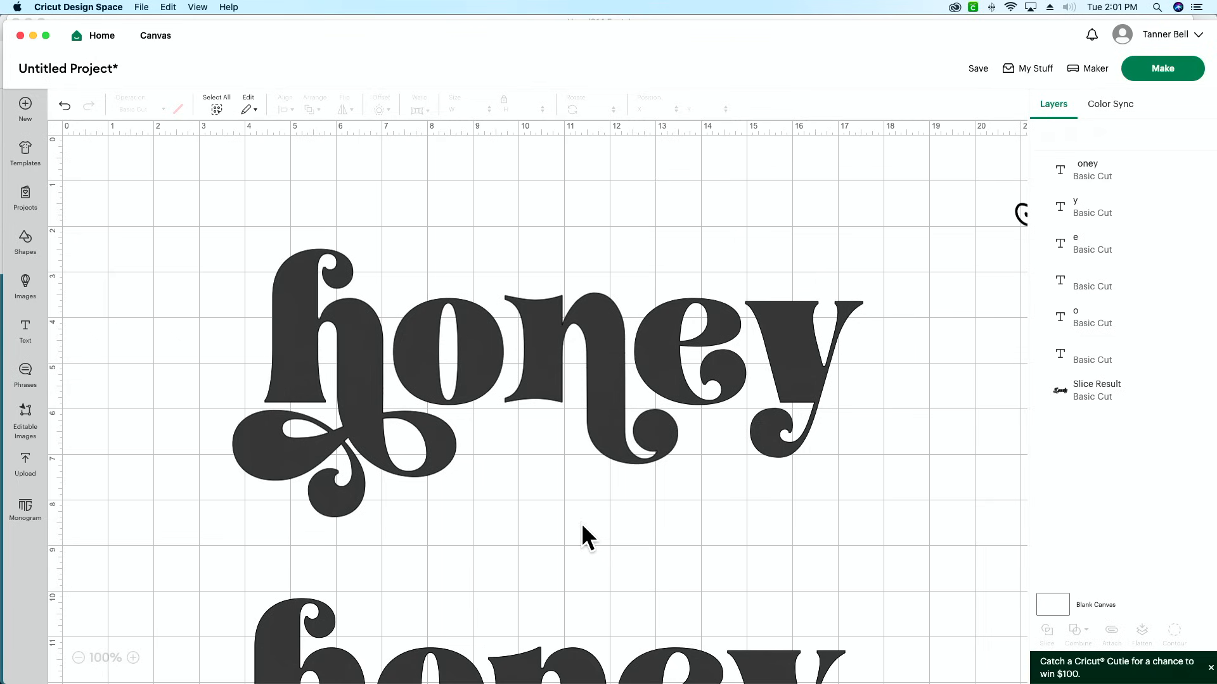
- Attach the five separate letters of the upper "honey" together and move the word towards the canvas's upper-left corner
{"action": "scroll", "coordinate": [726, 428], "scroll_direction": "down", "scroll_amount": 3}
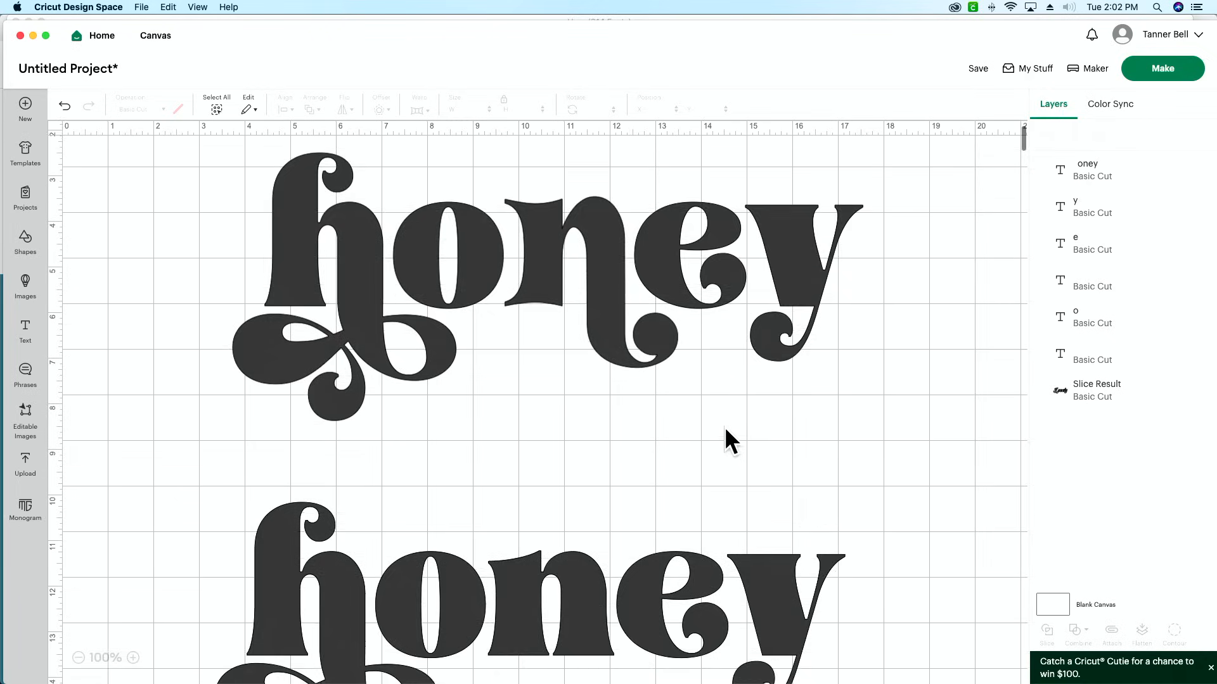
{"action": "scroll", "coordinate": [760, 425], "scroll_direction": "up", "scroll_amount": 3}
{"action": "left_click_drag", "start_coordinate": [895, 378], "coordinate": [301, 353]}
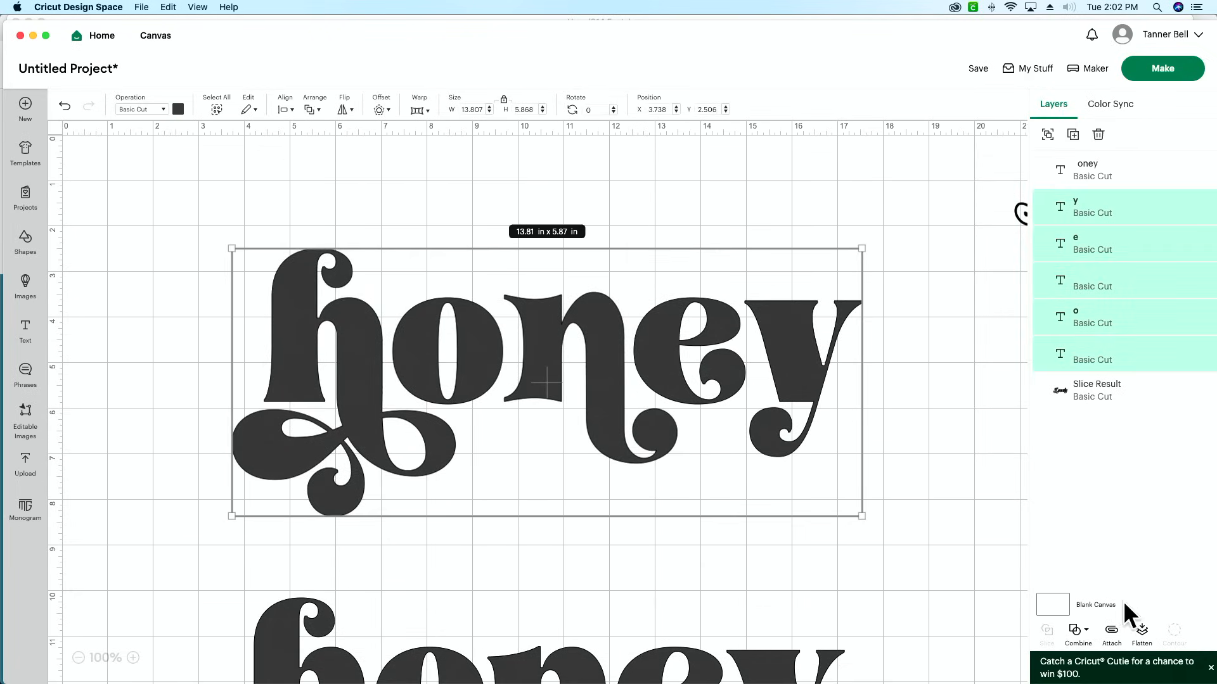
{"action": "left_click", "coordinate": [1117, 642]}
{"action": "left_click_drag", "start_coordinate": [640, 418], "coordinate": [467, 318]}
- Delete the lower "honey" duplicate and reposition the attached "honey" at about X 3.96, Y 2.45 in
{"action": "left_click_drag", "start_coordinate": [618, 652], "coordinate": [705, 455]}
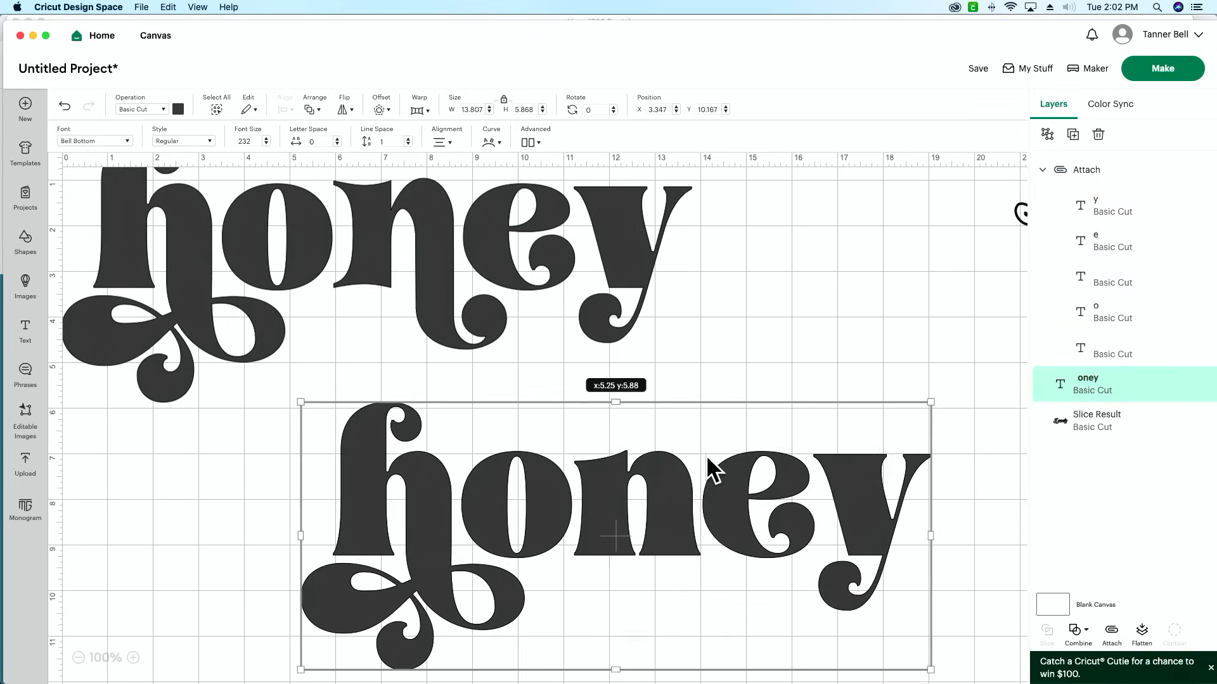
{"action": "scroll", "coordinate": [687, 536], "scroll_direction": "down", "scroll_amount": 1}
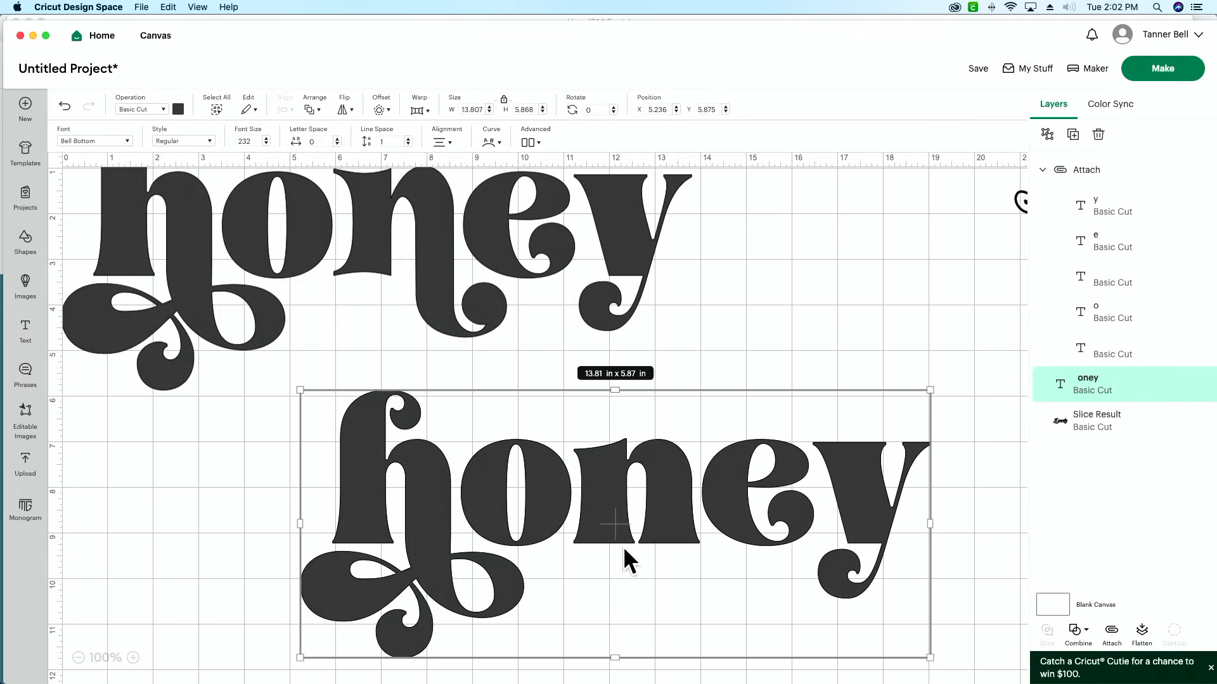
{"action": "key", "text": "Delete"}
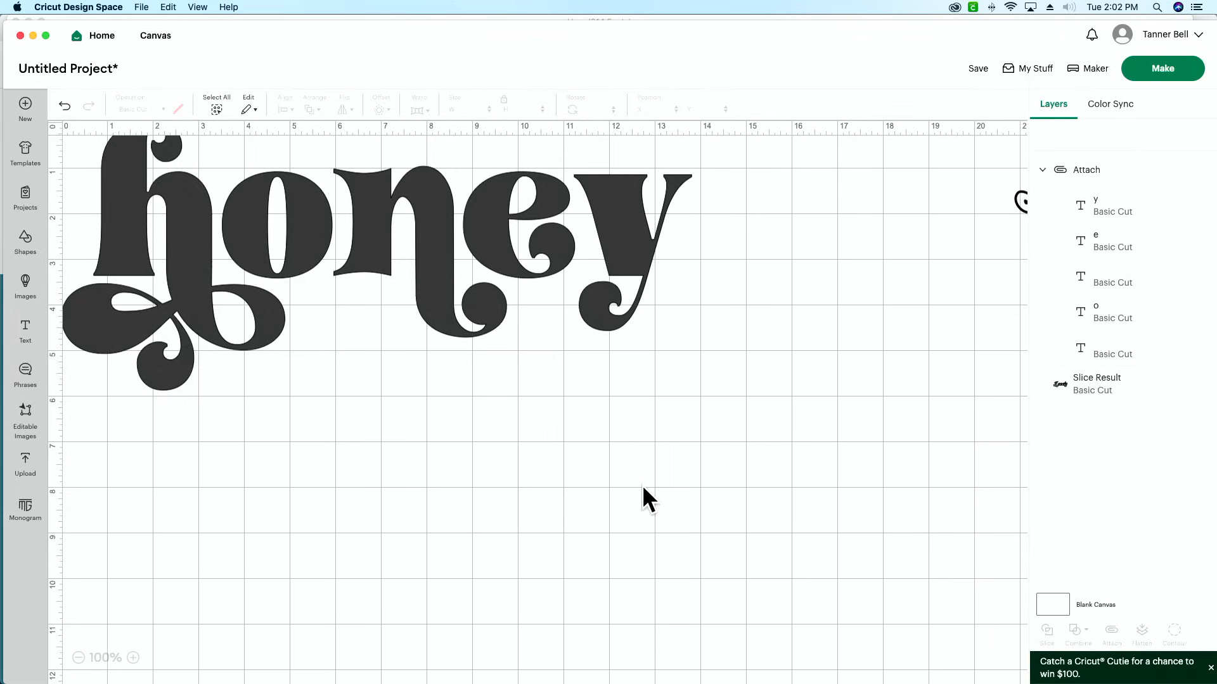
{"action": "left_click_drag", "start_coordinate": [447, 276], "coordinate": [612, 394]}
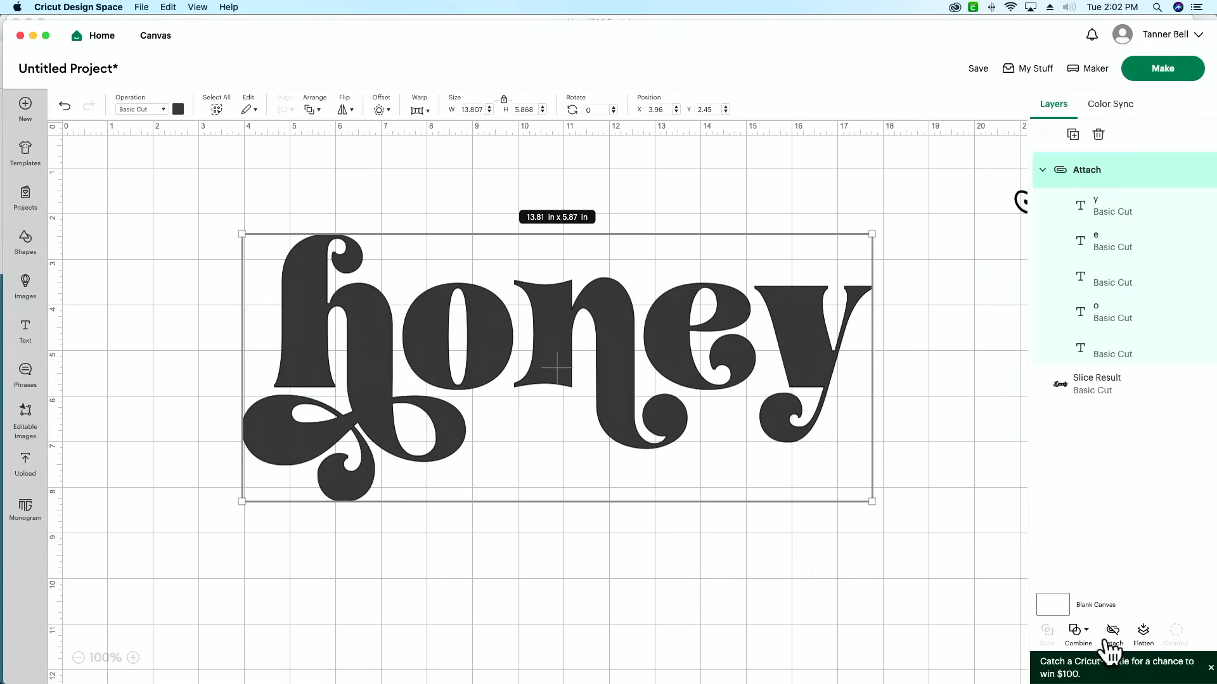
- Unite the attached "honey" letters and apply a 0.13 in offset with rounded corners around them
{"action": "left_click", "coordinate": [1078, 630]}
{"action": "left_click", "coordinate": [1115, 541]}
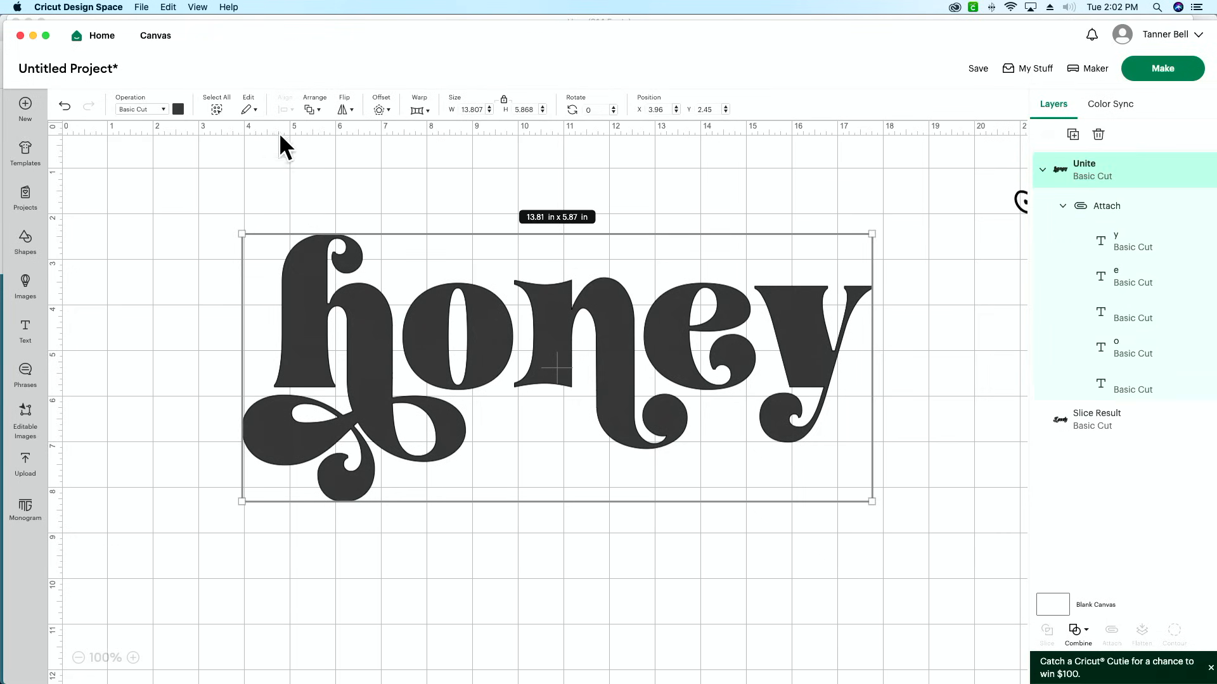
{"action": "left_click", "coordinate": [381, 111]}
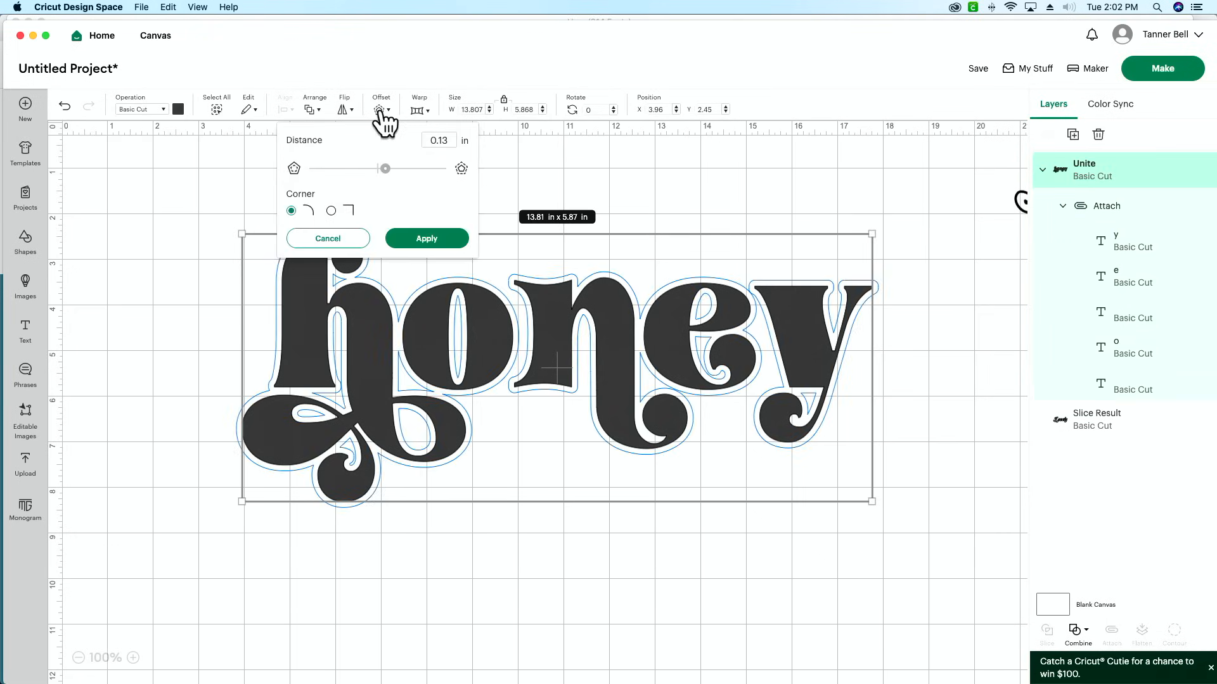
{"action": "left_click", "coordinate": [437, 239]}
- Slice the united "honey" with its offset and delete the filled pieces, keeping only the outline
{"action": "left_click_drag", "start_coordinate": [586, 576], "coordinate": [533, 463]}
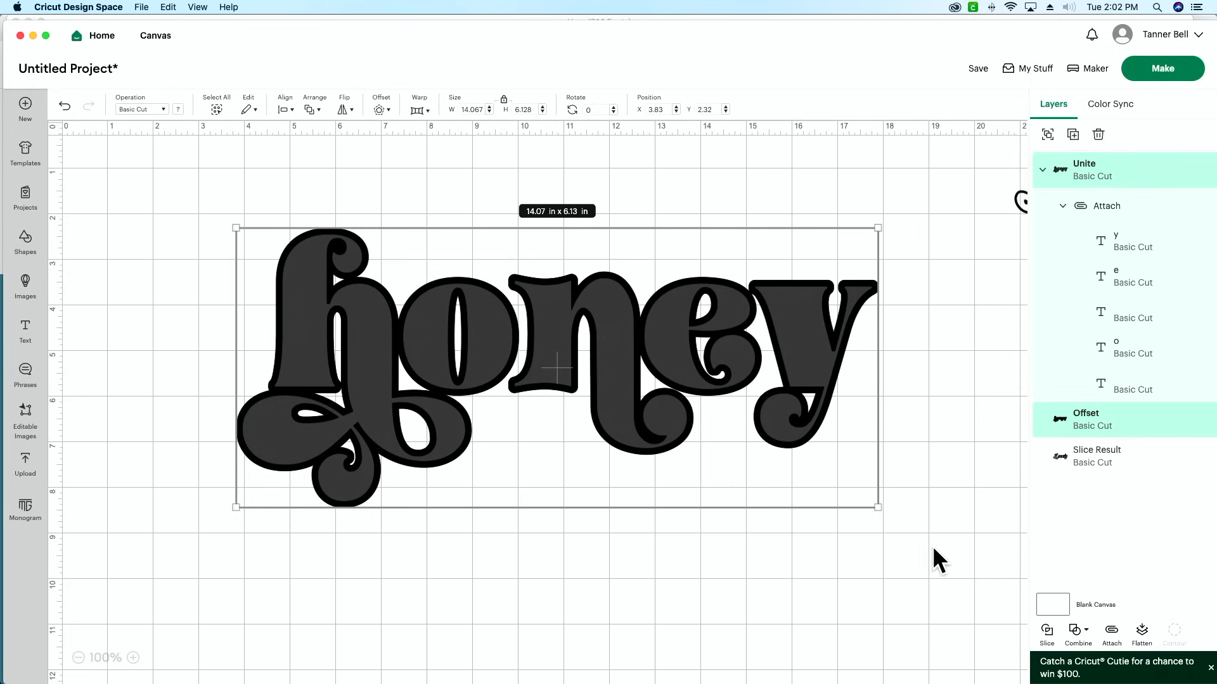
{"action": "left_click", "coordinate": [1048, 634]}
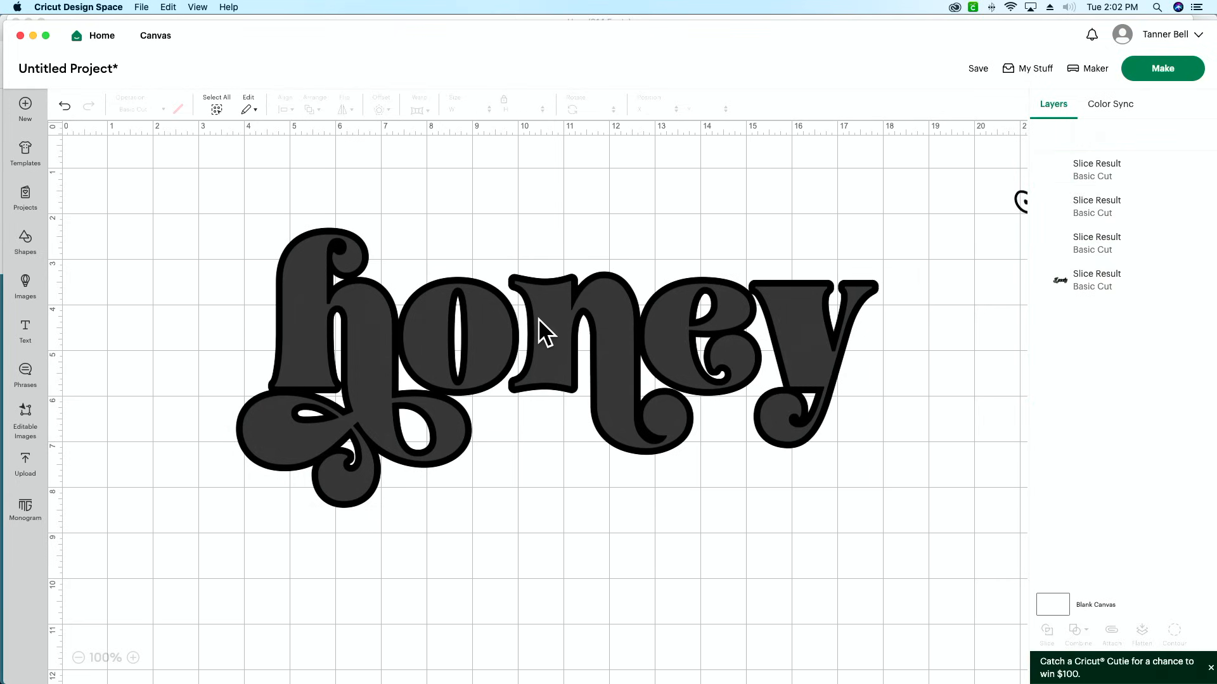
{"action": "key", "text": "Delete"}
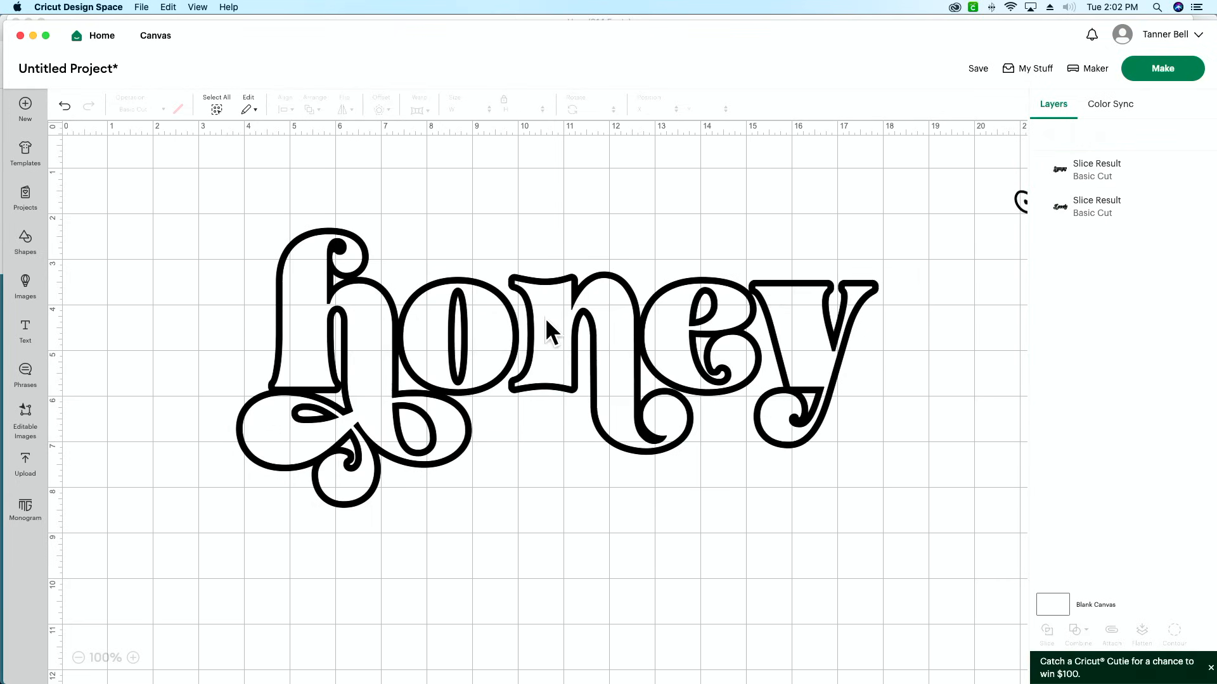
- Move the "honey" outline aside to about X 18.93, Y 4.39 in and add the text "boujee" in the cleared area
{"action": "left_click_drag", "start_coordinate": [545, 318], "coordinate": [504, 341]}
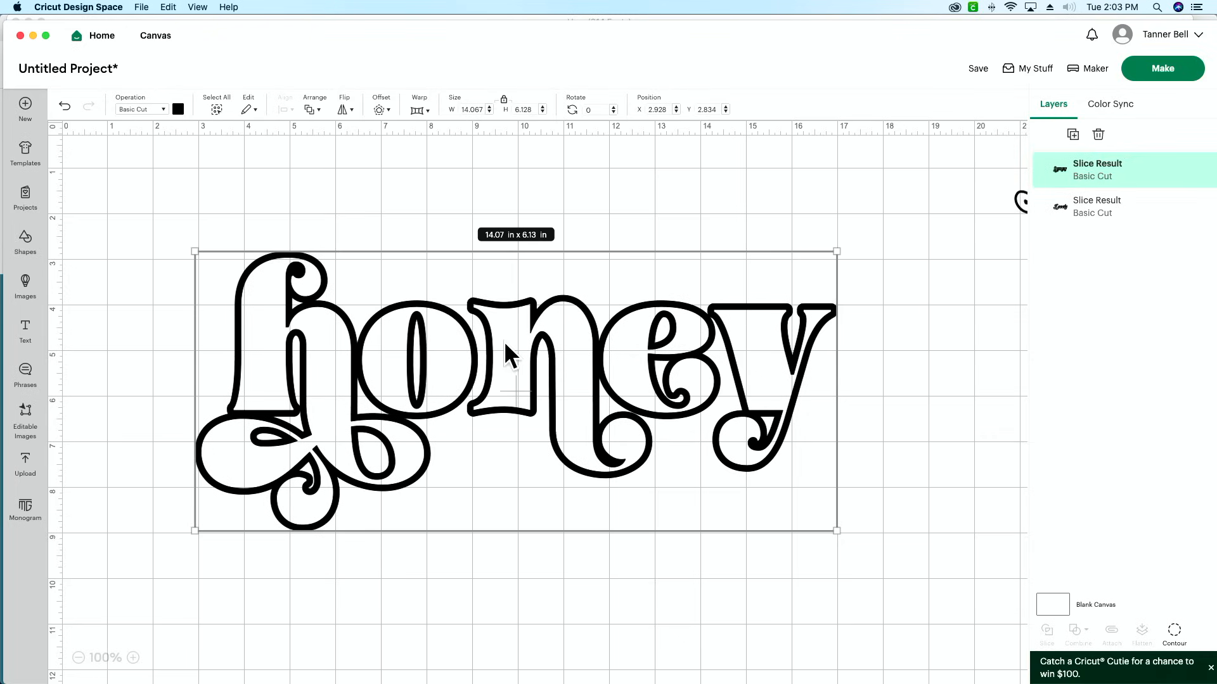
{"action": "left_click_drag", "start_coordinate": [279, 363], "coordinate": [1009, 434]}
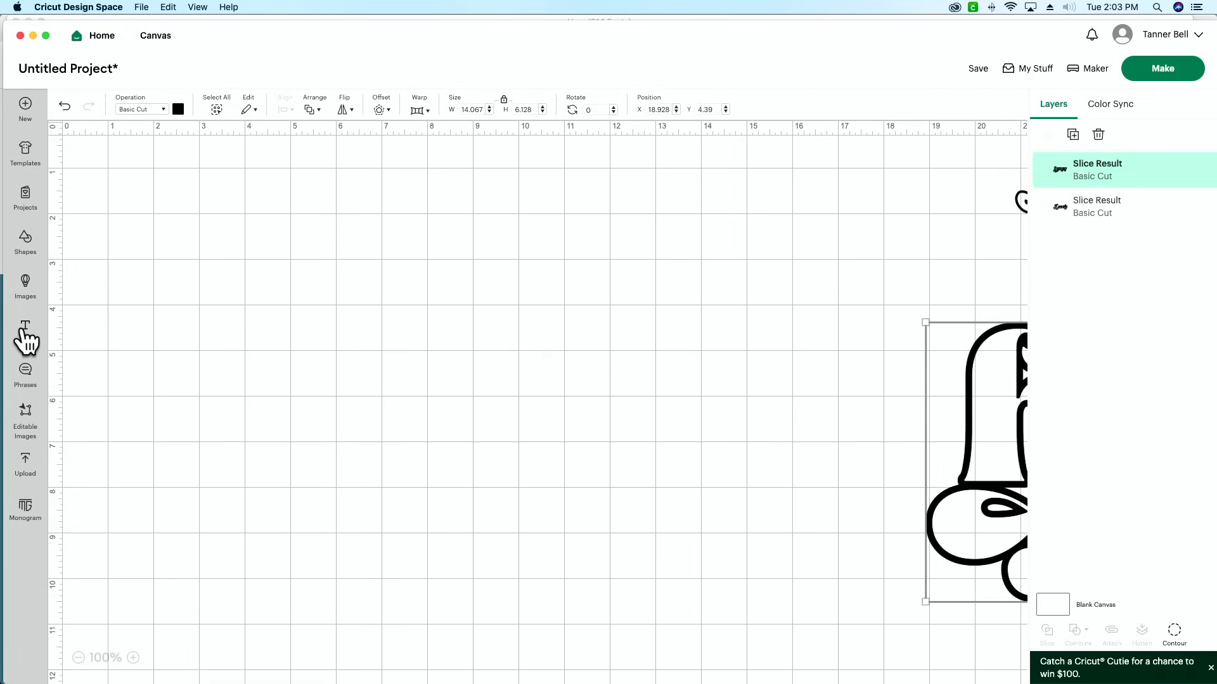
{"action": "left_click", "coordinate": [26, 329]}
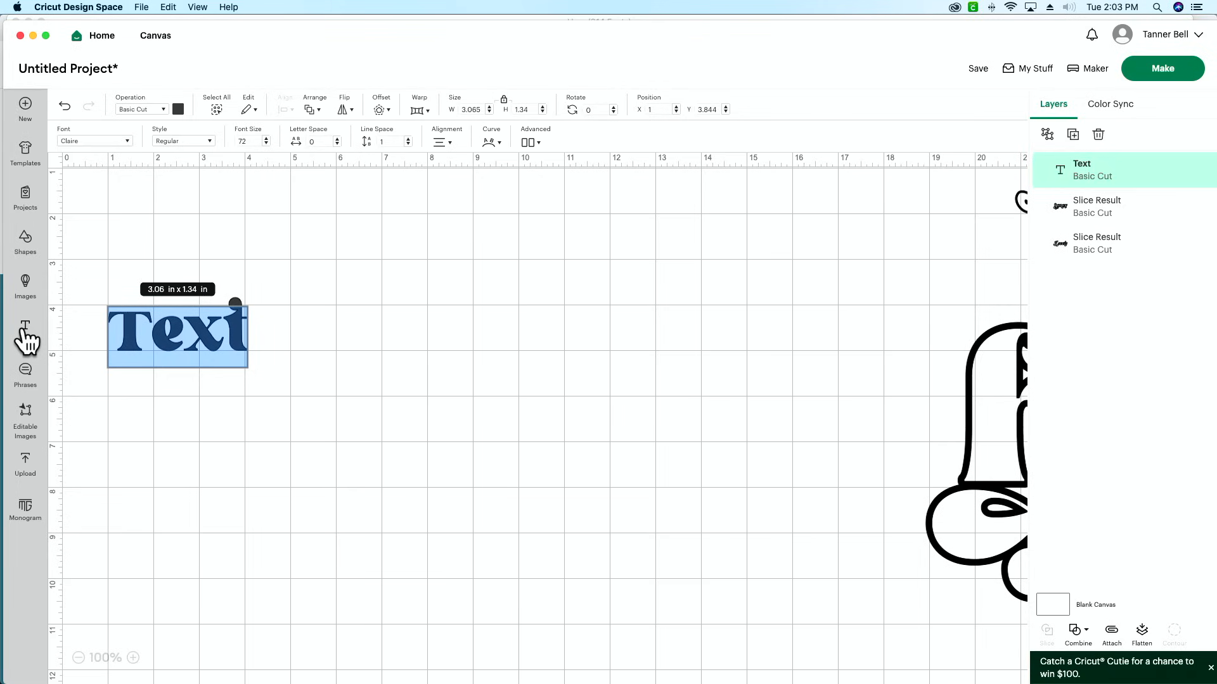
{"action": "type", "text": "boujee"}
{"action": "left_click", "coordinate": [215, 422]}
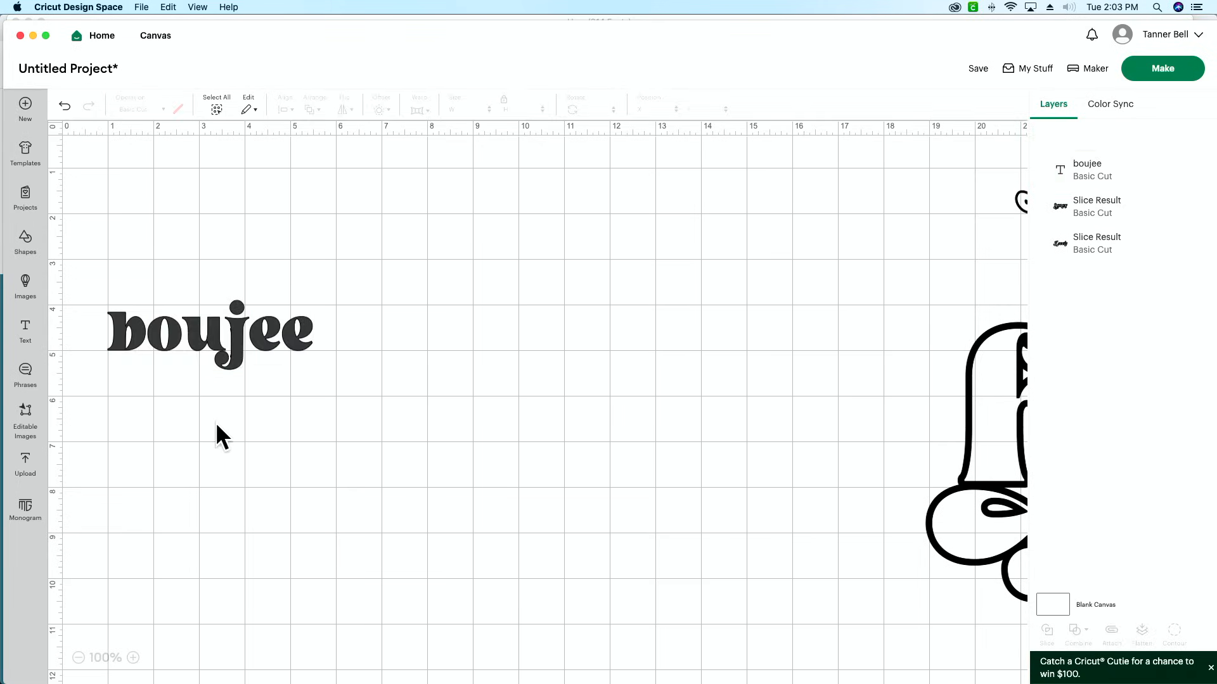
- Enlarge the "boujee" text proportionally to about 12.33 × 4.17 in
{"action": "left_click", "coordinate": [252, 342]}
{"action": "left_click_drag", "start_coordinate": [302, 366], "coordinate": [663, 488]}
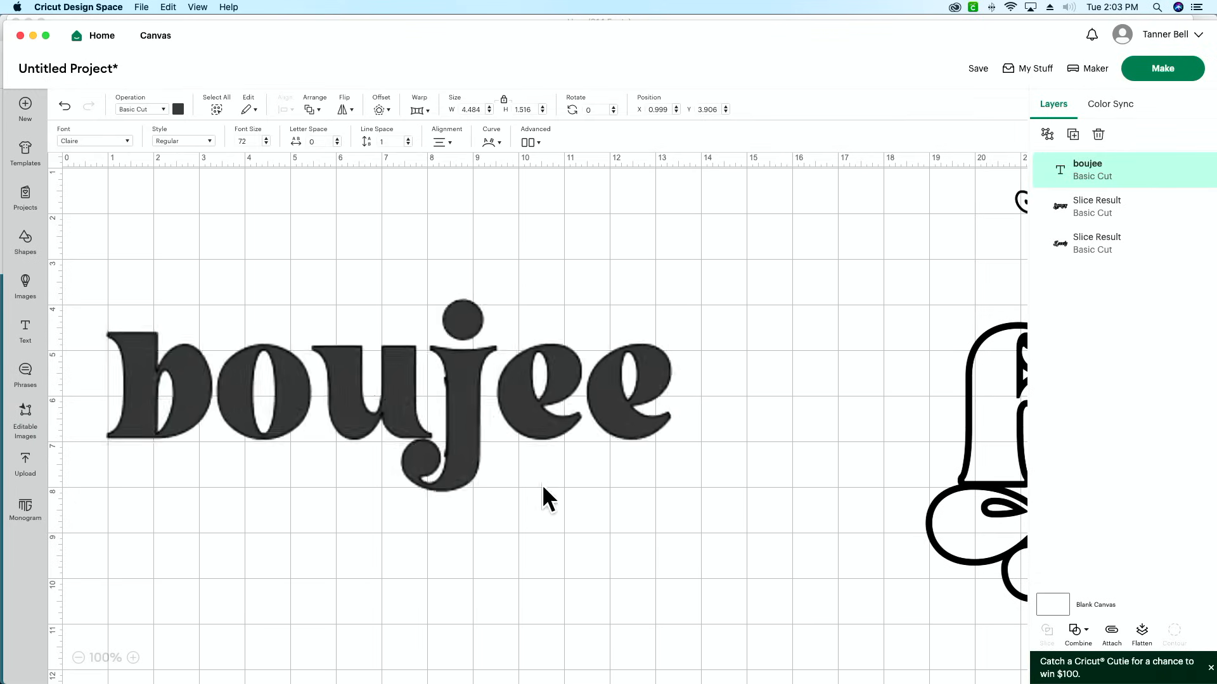
{"action": "left_click_drag", "start_coordinate": [552, 413], "coordinate": [552, 415]}
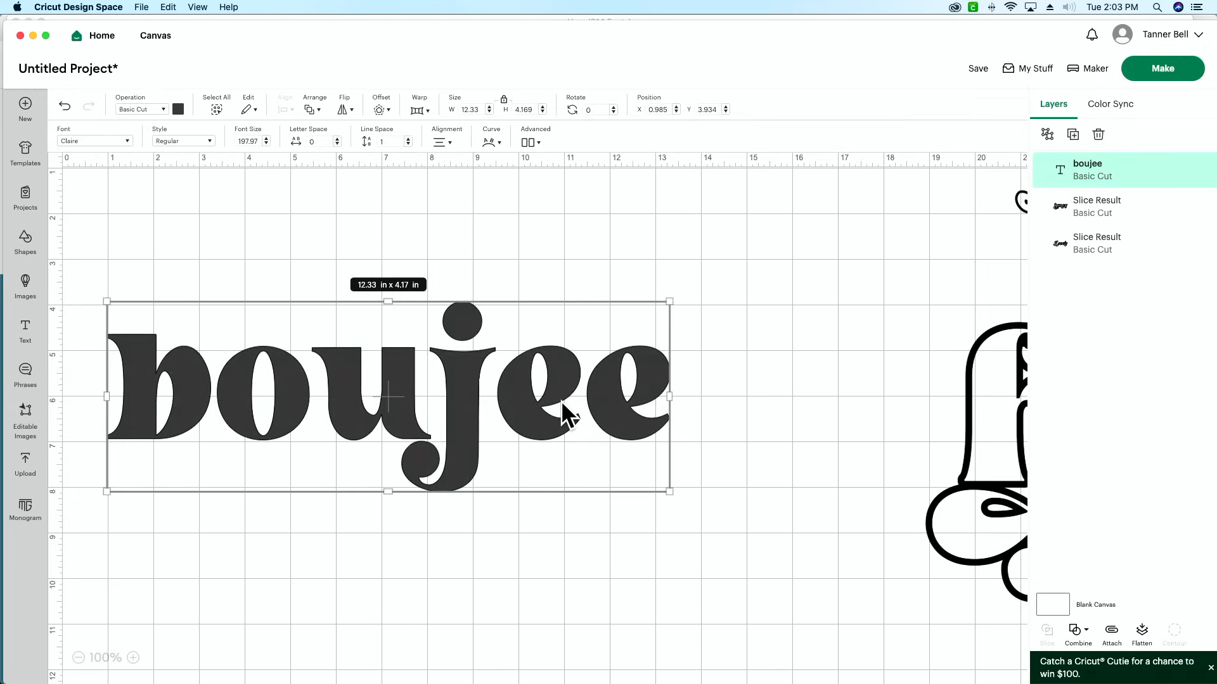
{"action": "key", "text": "Delete"}
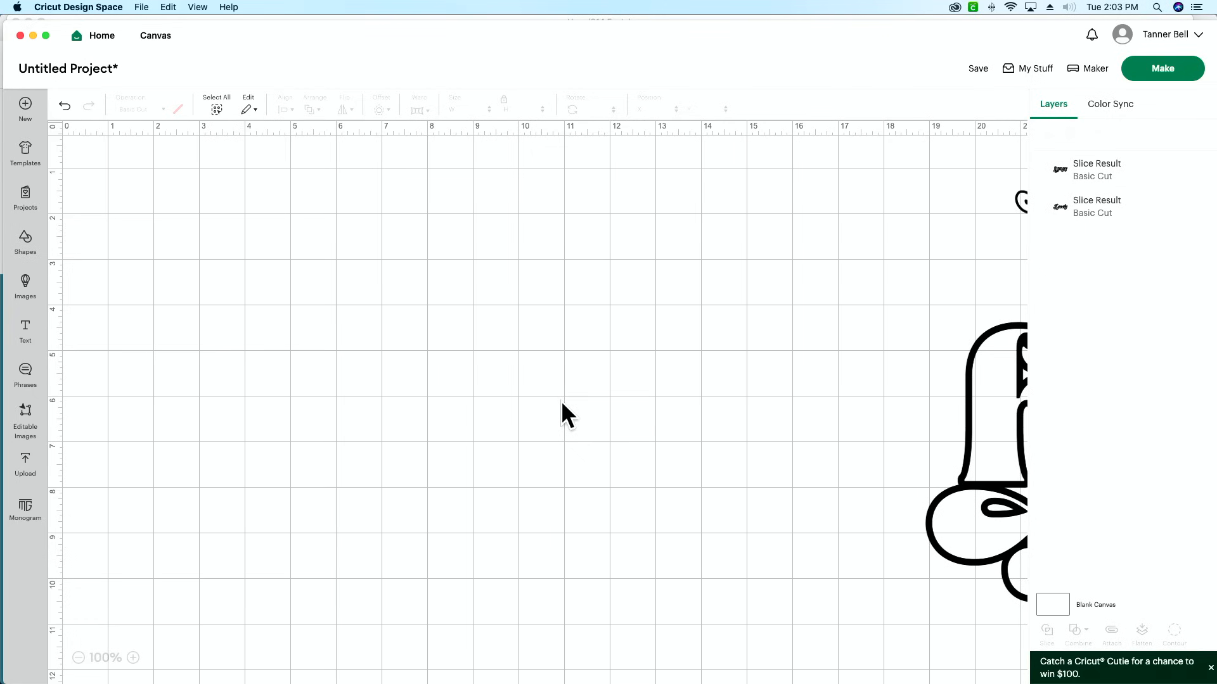
{"action": "key", "text": "super+z"}
{"action": "left_click", "coordinate": [568, 393]}
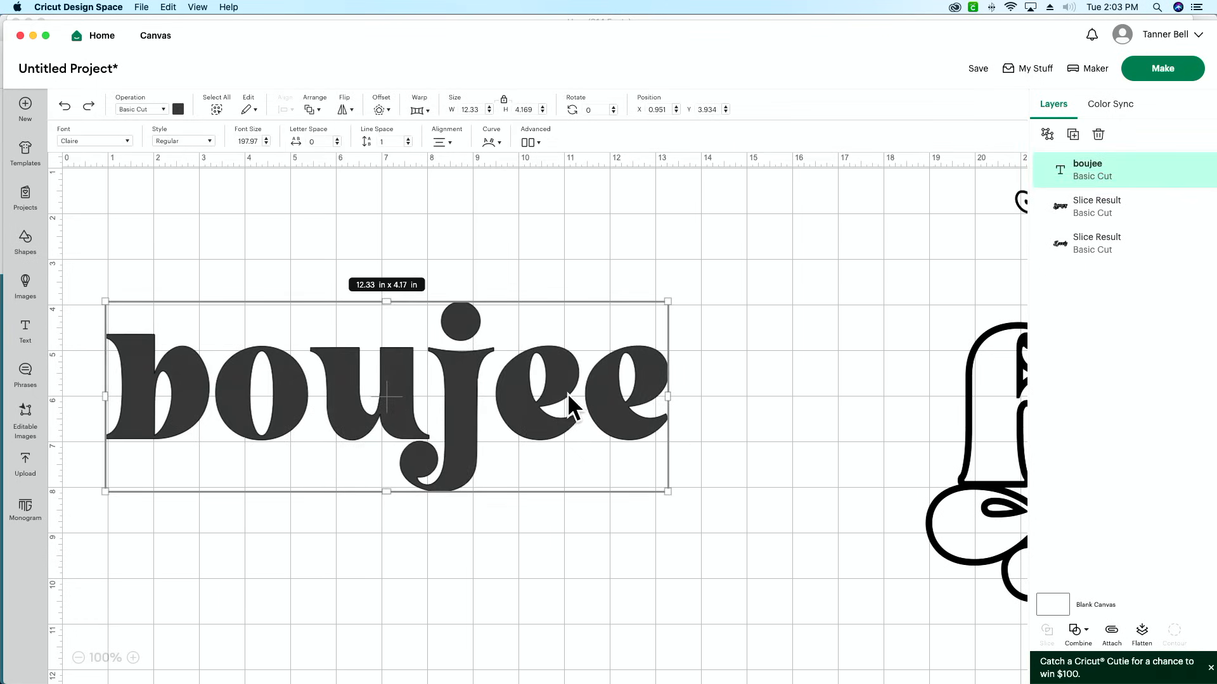
{"action": "double_click", "coordinate": [567, 393]}
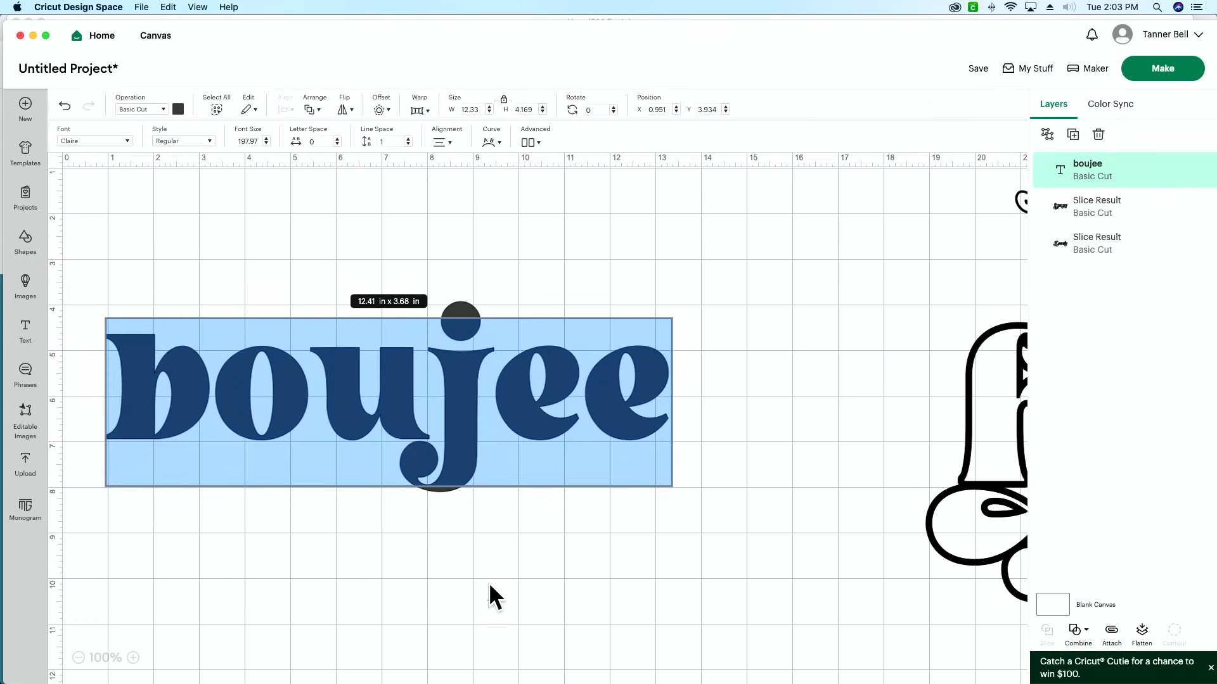
- Switch to Google Chrome and search Google for the correct spelling of "boujee"
{"action": "left_click", "coordinate": [492, 653]}
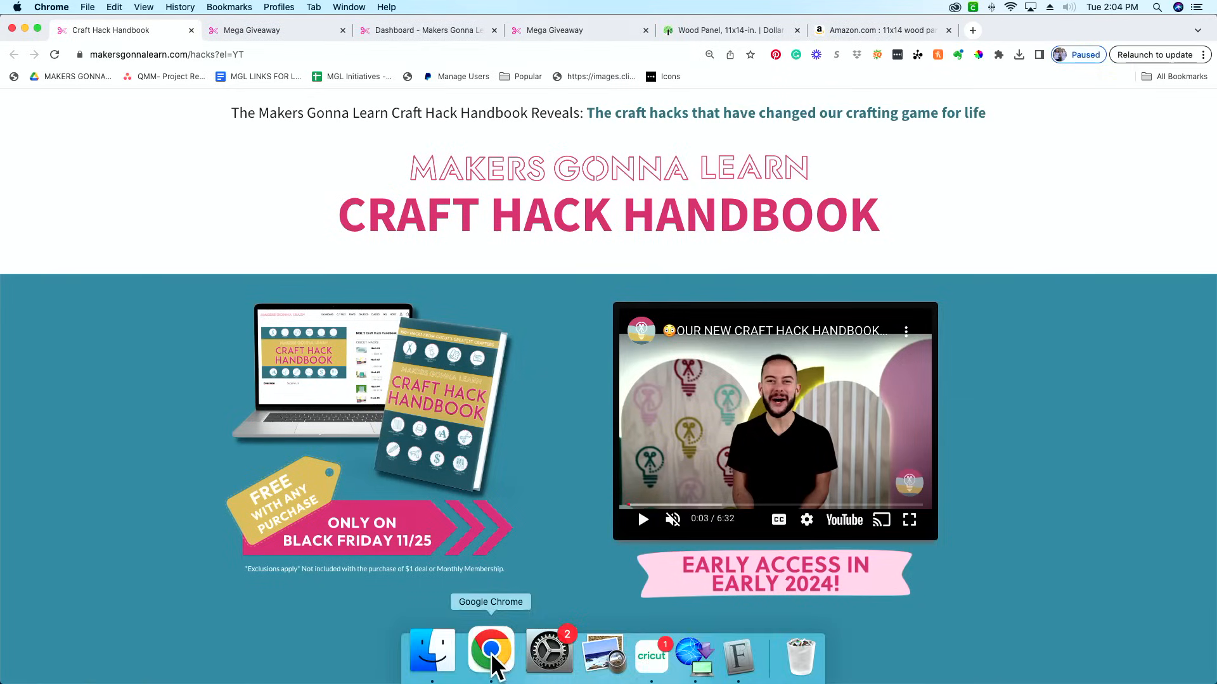
{"action": "left_click", "coordinate": [397, 58]}
{"action": "type", "text": "co"}
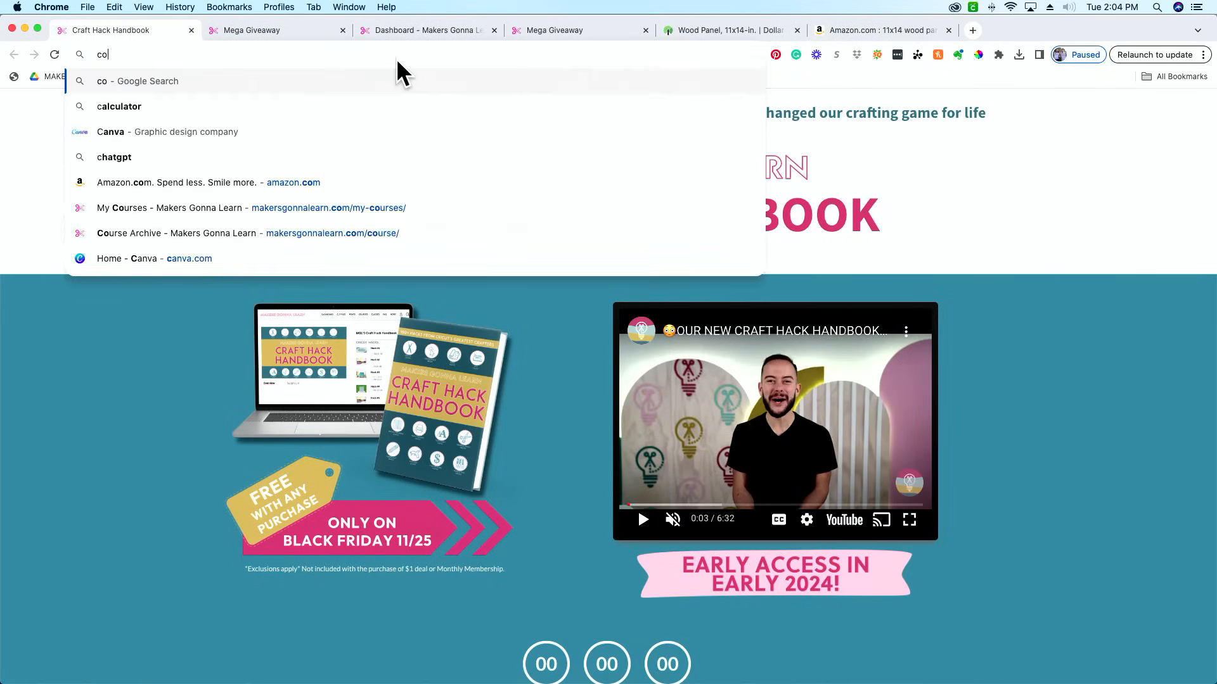
{"action": "type", "text": "rredt spel"}
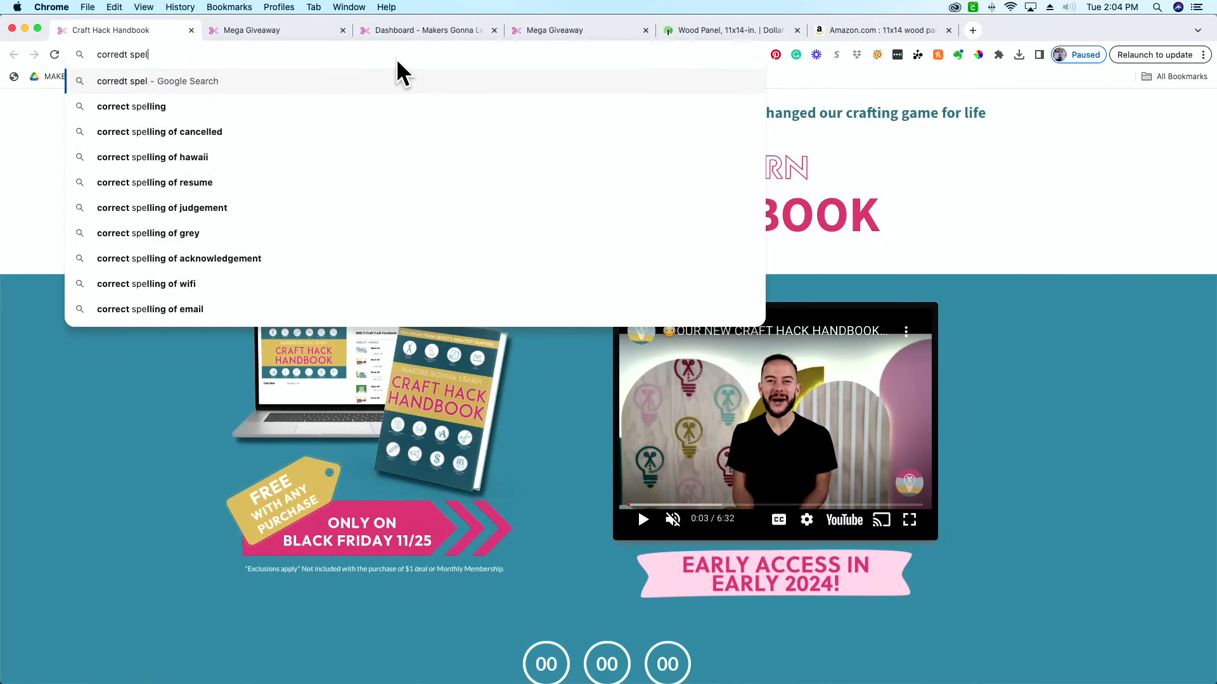
{"action": "type", "text": "ling for boujee"}
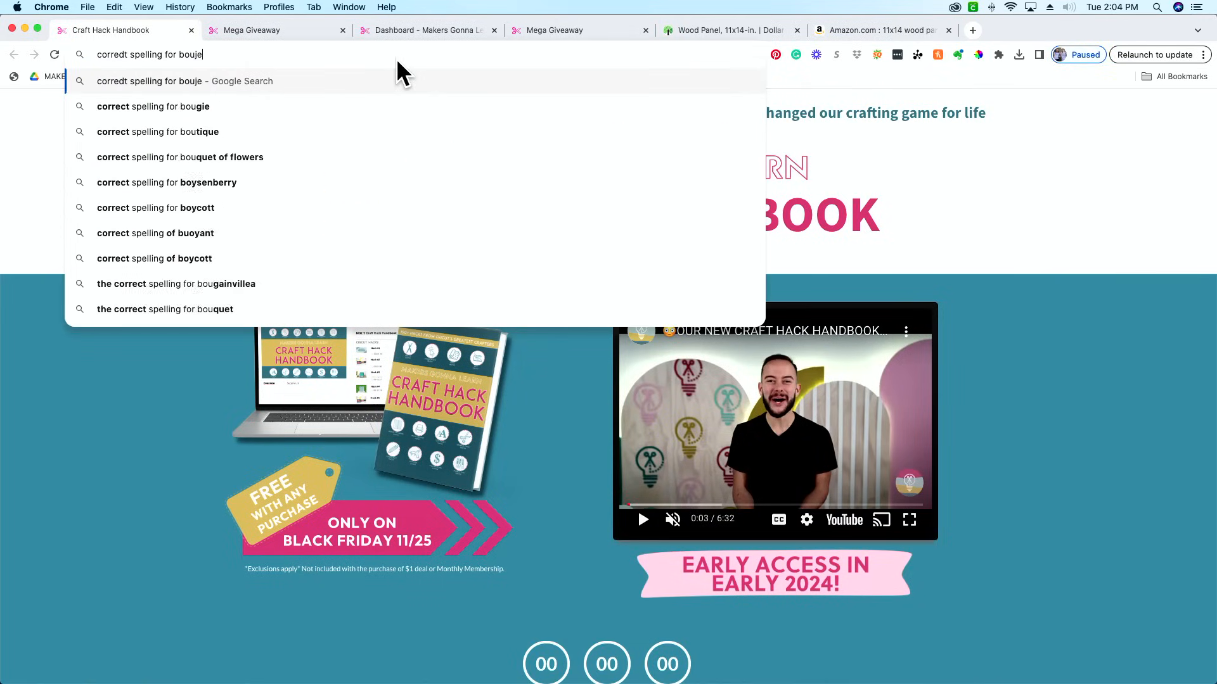
{"action": "key", "text": "Return"}
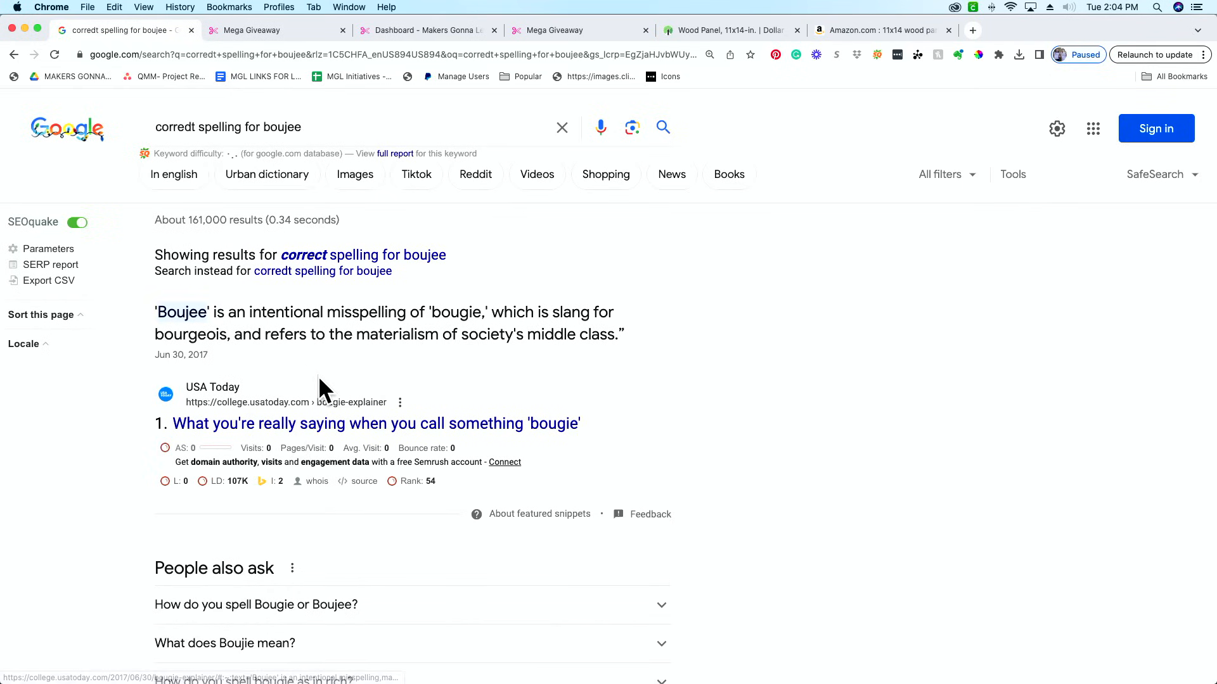
- Switch back to Cricut Design Space and replace the "boujee" text with "sweetheart"
{"action": "key", "text": "super+Tab"}
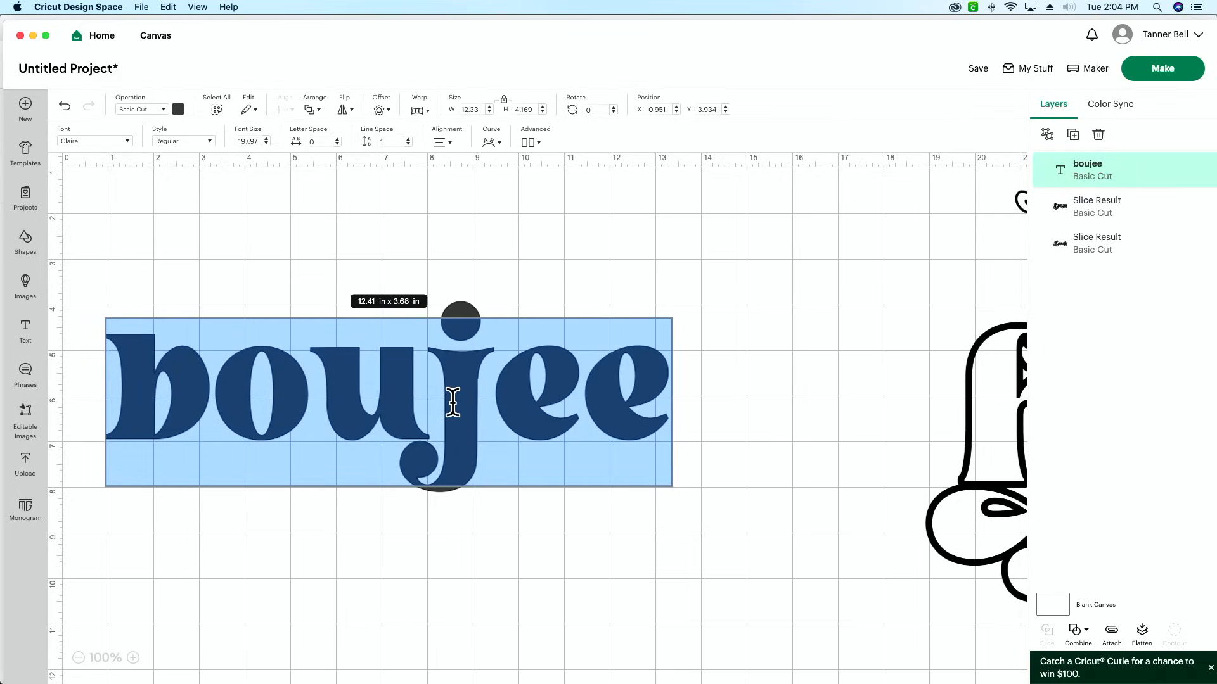
{"action": "left_click", "coordinate": [416, 380]}
{"action": "double_click", "coordinate": [418, 381]}
{"action": "key", "text": "BackSpace"}
{"action": "type", "text": "sweetheart"}
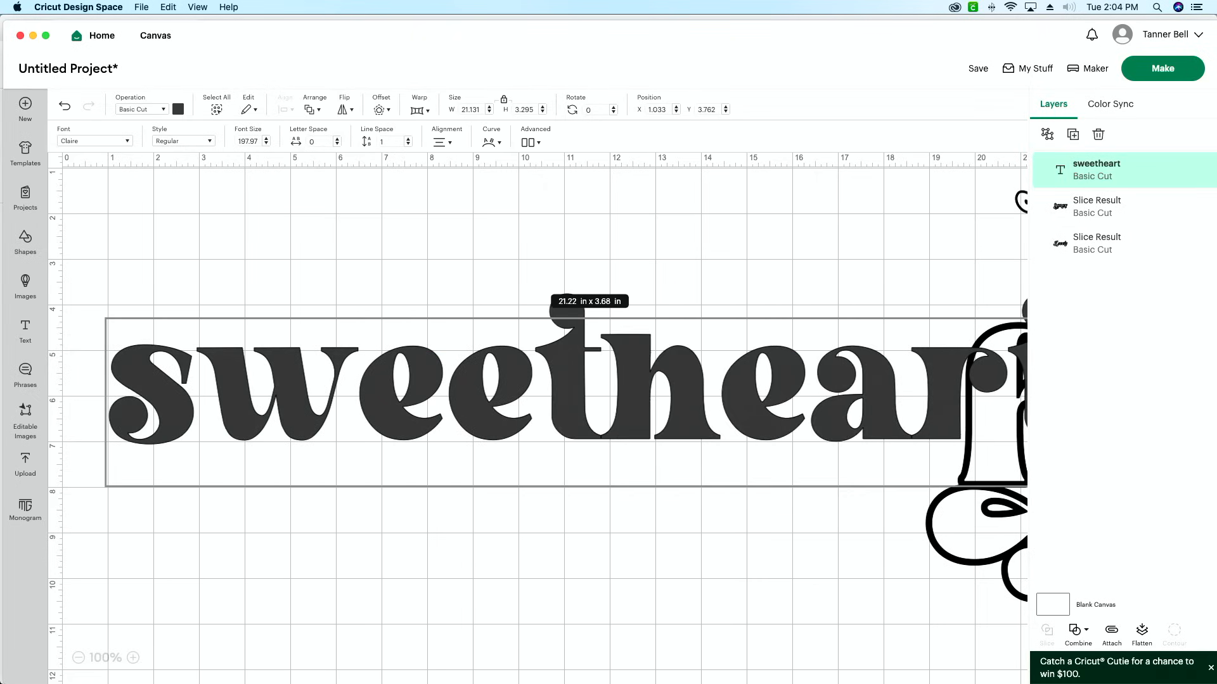
- Move the "sweetheart" text down to about X 2.41, Y 8.89 in and shift the "honey" outline up beside "Lovely"
{"action": "left_click", "coordinate": [78, 657]}
{"action": "left_click", "coordinate": [448, 480]}
{"action": "left_click_drag", "start_coordinate": [501, 388], "coordinate": [548, 649]}
{"action": "left_click_drag", "start_coordinate": [774, 370], "coordinate": [910, 256]}
{"action": "left_click_drag", "start_coordinate": [718, 604], "coordinate": [717, 503]}
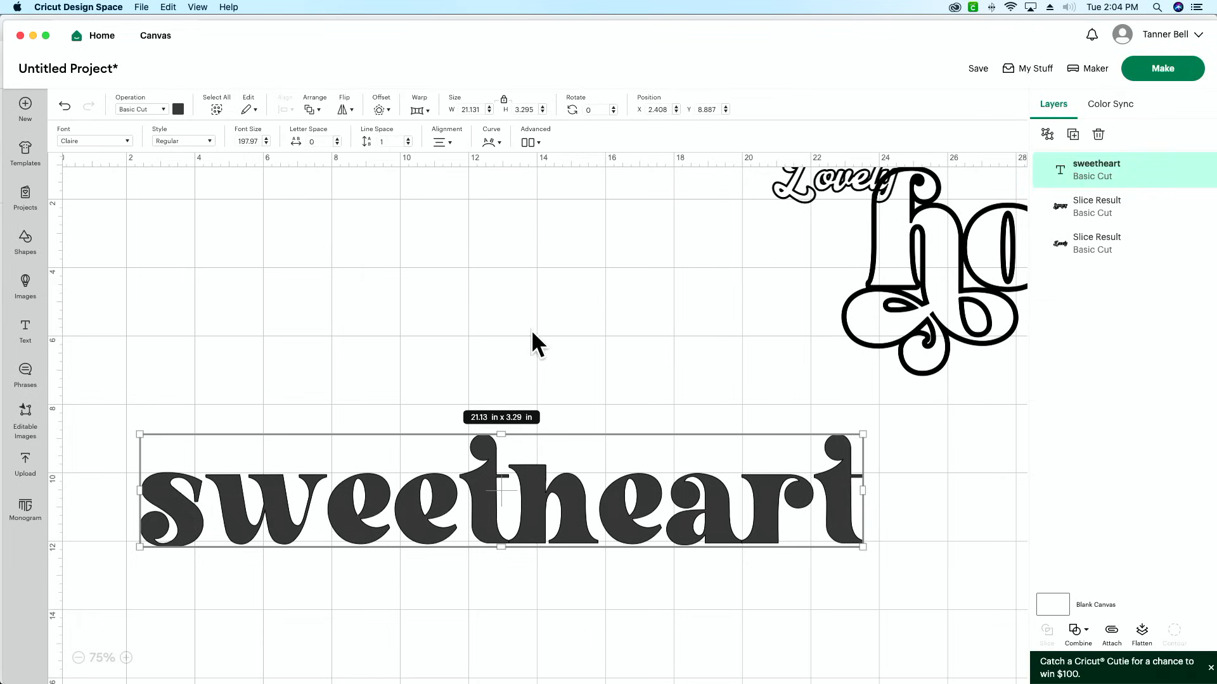
- Ungroup the "sweetheart" text into individual letters
{"action": "scroll", "coordinate": [110, 388], "scroll_direction": "right", "scroll_amount": 3}
{"action": "scroll", "coordinate": [230, 394], "scroll_direction": "left", "scroll_amount": 3}
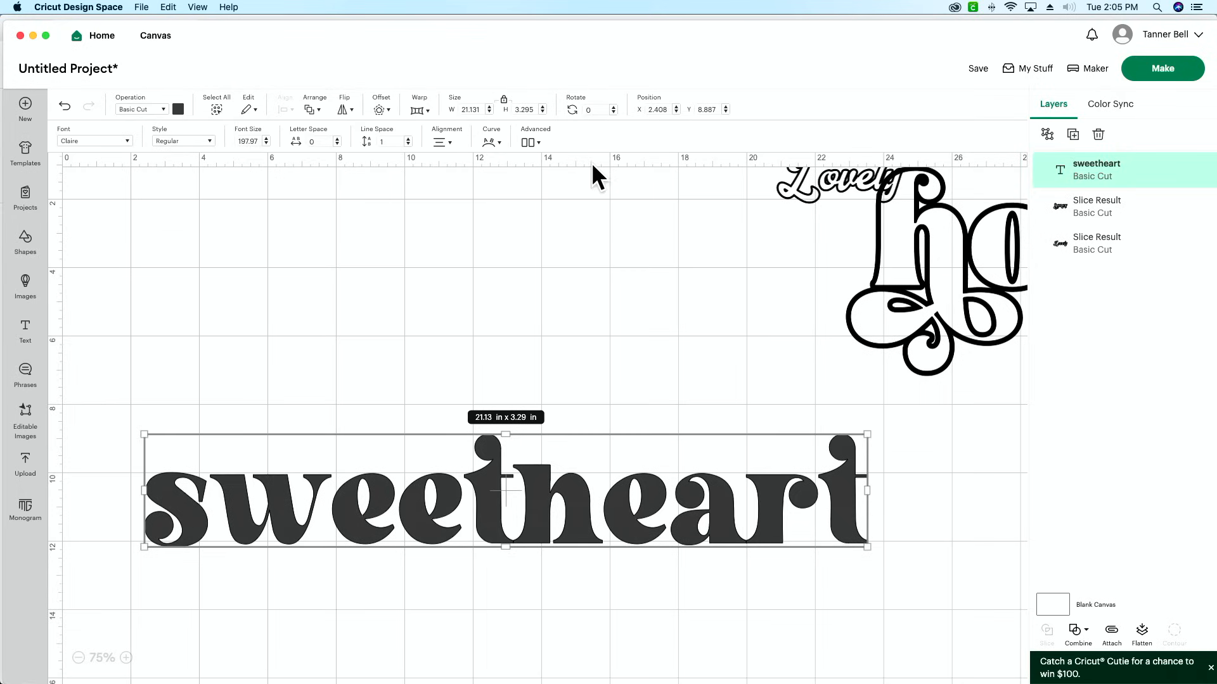
{"action": "left_click", "coordinate": [529, 141]}
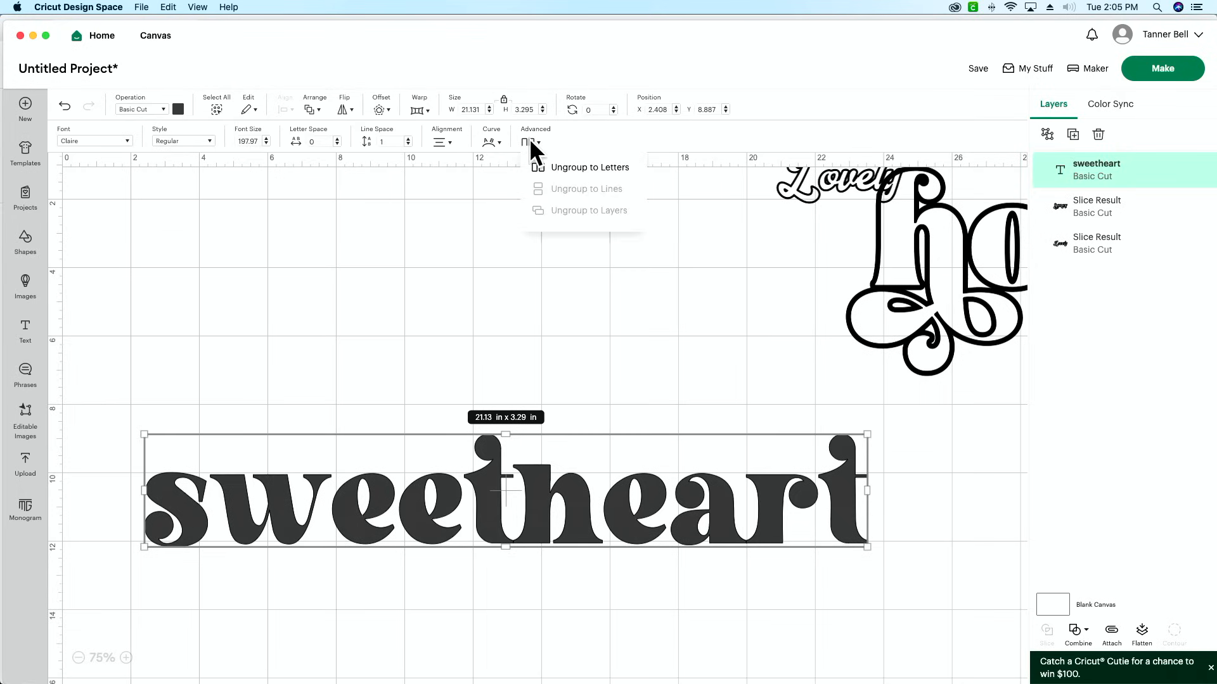
{"action": "left_click", "coordinate": [570, 168]}
{"action": "left_click", "coordinate": [562, 244]}
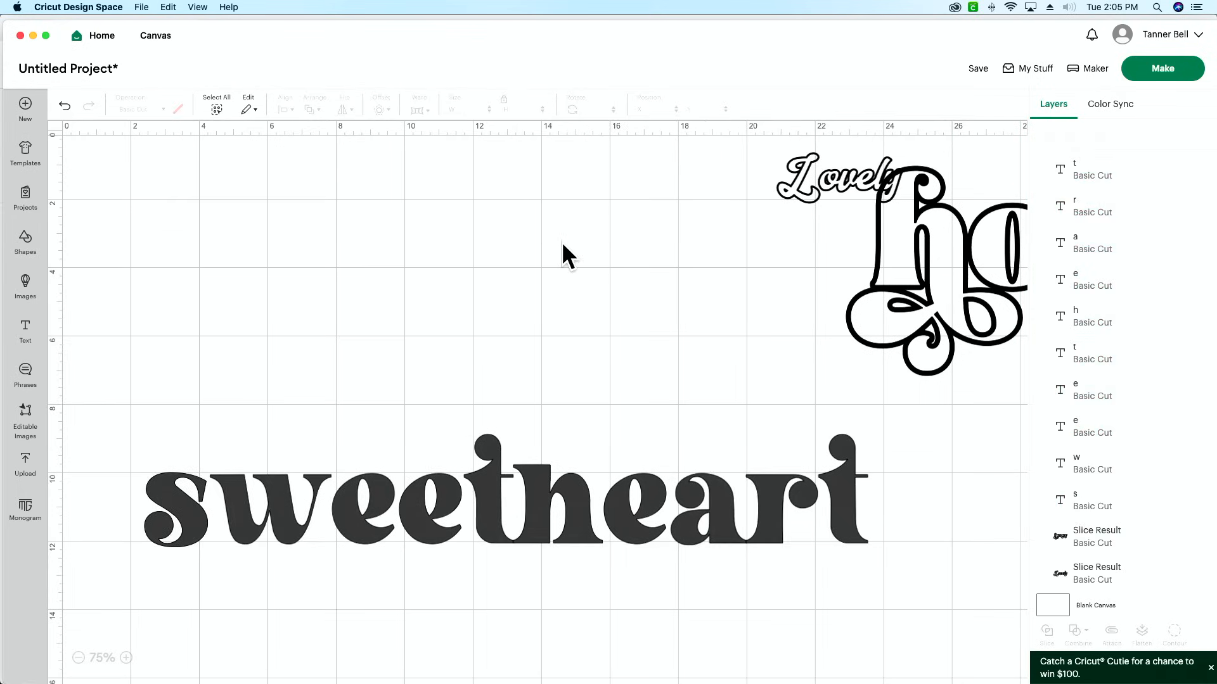
- Stagger the w, both e's, the t and the h of "sweetheart" above and below the baseline
{"action": "left_click_drag", "start_coordinate": [256, 498], "coordinate": [263, 557]}
{"action": "left_click_drag", "start_coordinate": [344, 519], "coordinate": [439, 558]}
{"action": "left_click_drag", "start_coordinate": [493, 478], "coordinate": [494, 451]}
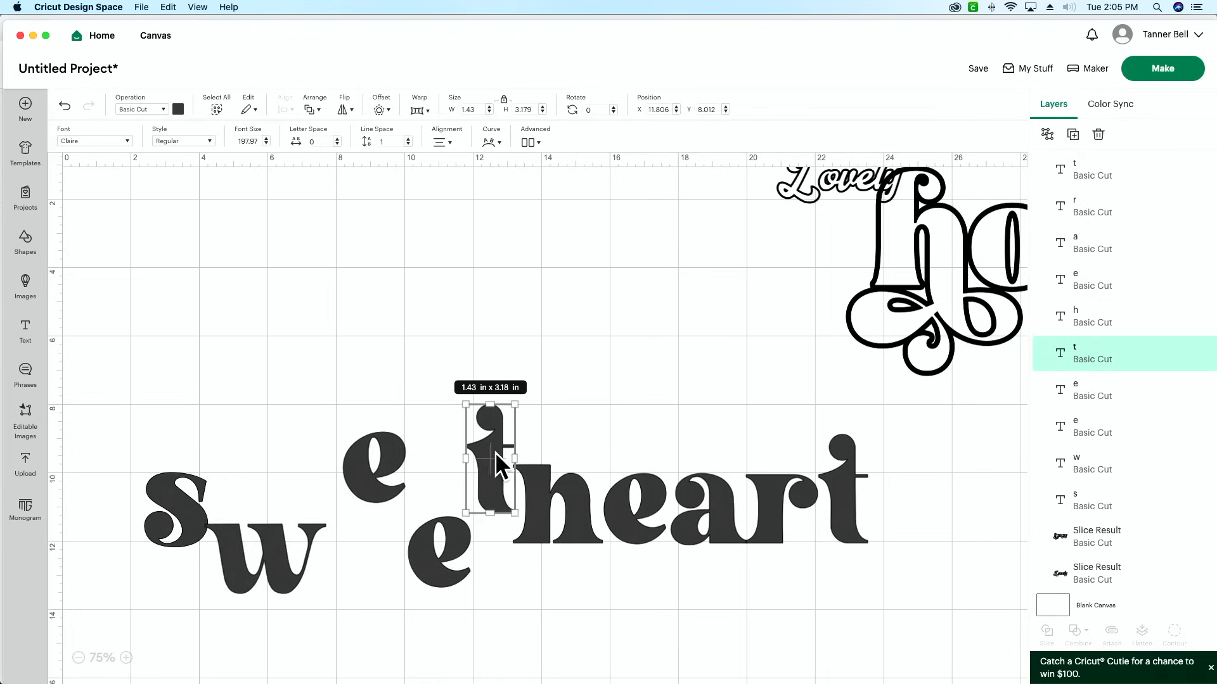
{"action": "left_click_drag", "start_coordinate": [554, 511], "coordinate": [569, 557]}
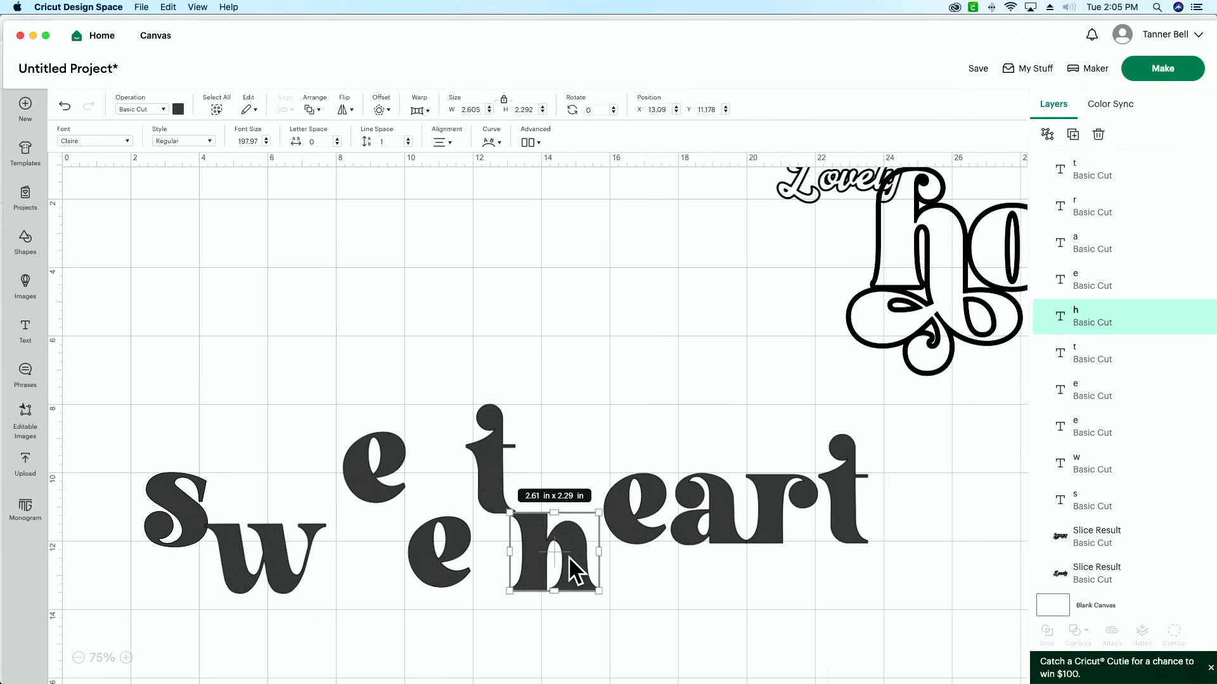
- Rotate the h slightly clockwise and the t before it slightly counter-clockwise
{"action": "left_click", "coordinate": [611, 606]}
{"action": "left_click", "coordinate": [590, 579]}
{"action": "left_click_drag", "start_coordinate": [609, 601], "coordinate": [593, 611]}
{"action": "left_click", "coordinate": [479, 454]}
{"action": "left_click_drag", "start_coordinate": [525, 399], "coordinate": [510, 384]}
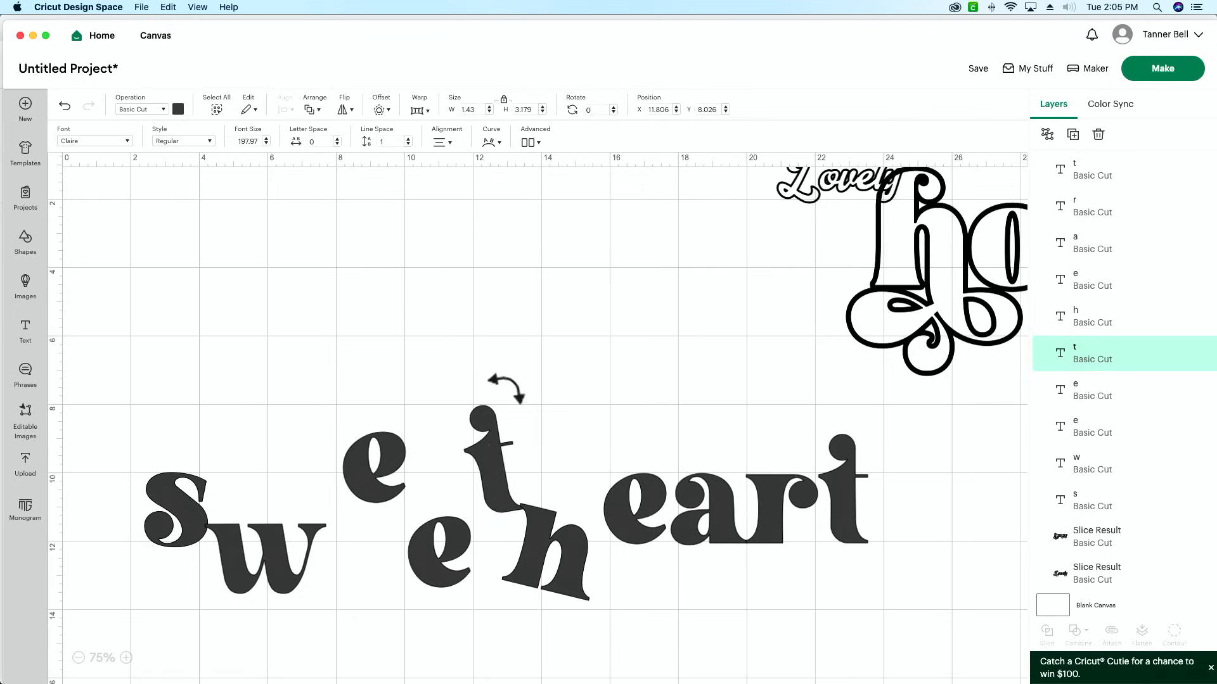
- Enlarge the first s to about 2.9 × 3.42 in and move the s, w, e's and h together into one staggered word
{"action": "left_click_drag", "start_coordinate": [452, 535], "coordinate": [381, 493]}
{"action": "left_click_drag", "start_coordinate": [261, 565], "coordinate": [225, 557]}
{"action": "left_click", "coordinate": [196, 507]}
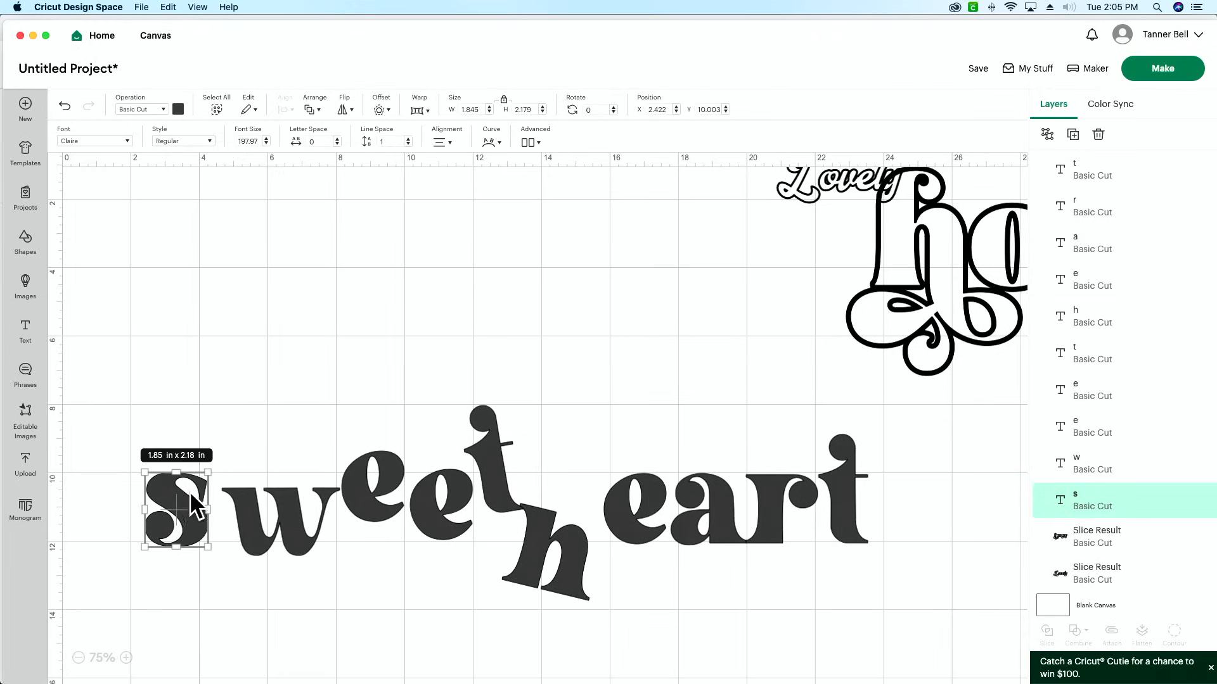
{"action": "left_click_drag", "start_coordinate": [208, 472], "coordinate": [244, 429]}
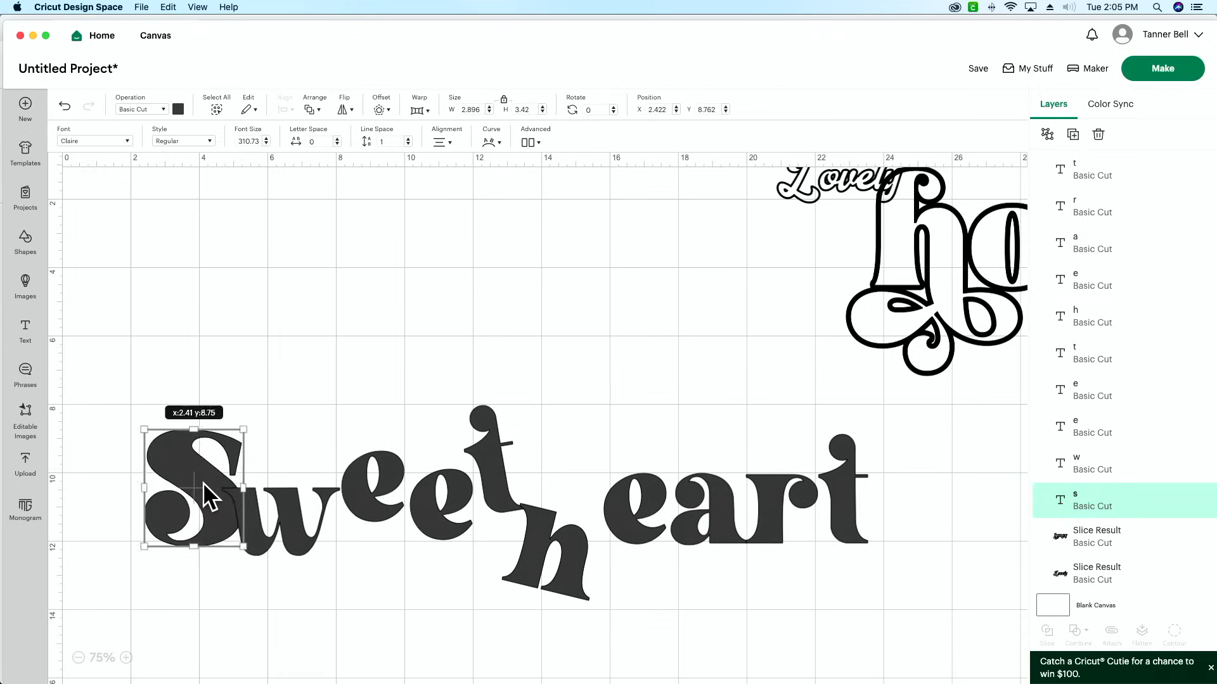
{"action": "left_click_drag", "start_coordinate": [202, 482], "coordinate": [182, 473]}
{"action": "left_click_drag", "start_coordinate": [265, 513], "coordinate": [274, 480]}
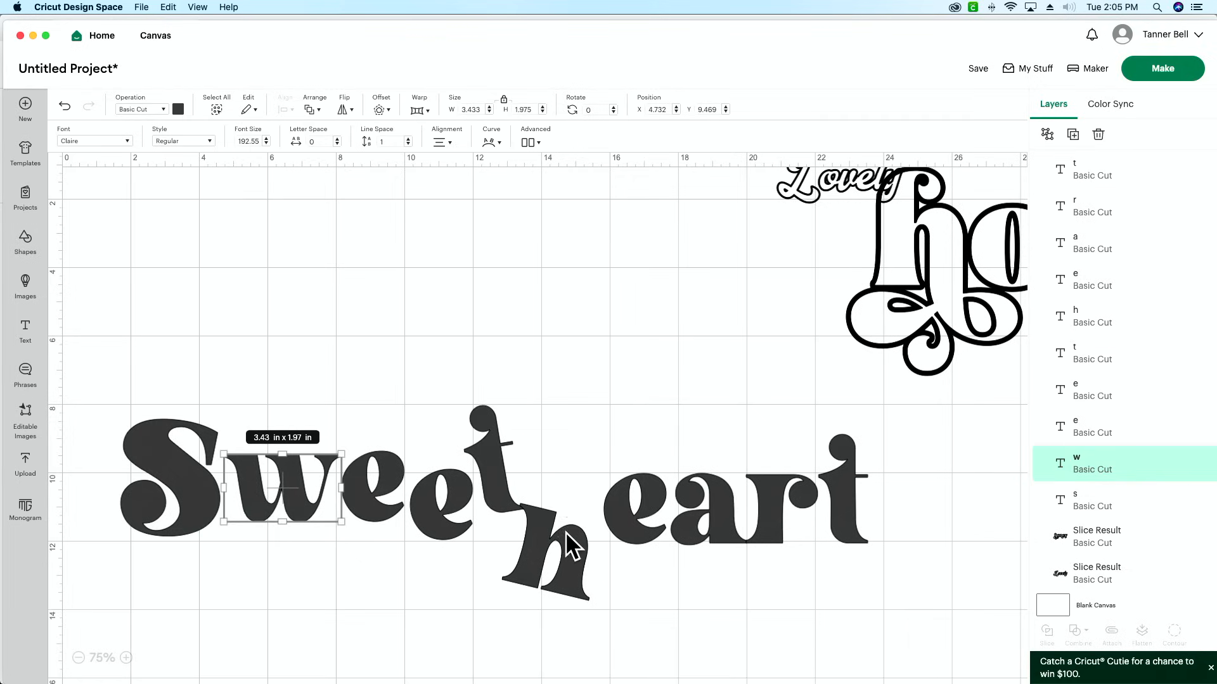
{"action": "left_click_drag", "start_coordinate": [565, 531], "coordinate": [568, 482]}
- Select all the letters of "sweetheart" and combine them with Unite
{"action": "left_click_drag", "start_coordinate": [884, 594], "coordinate": [175, 391]}
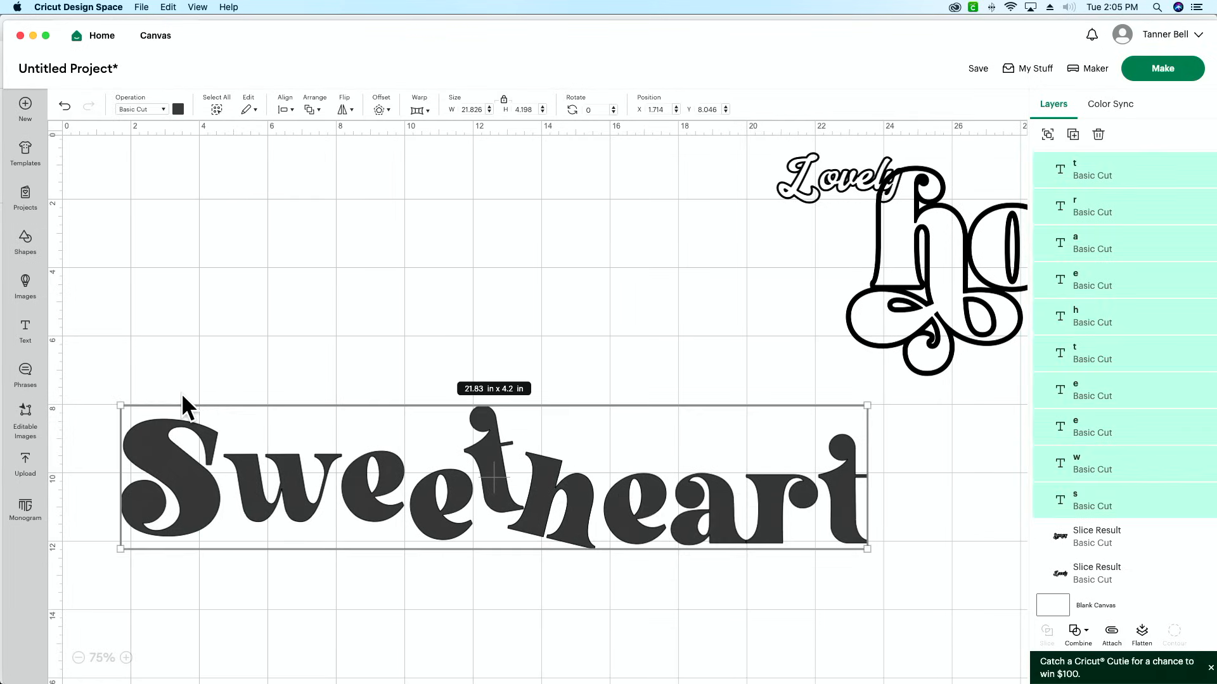
{"action": "left_click", "coordinate": [1084, 633]}
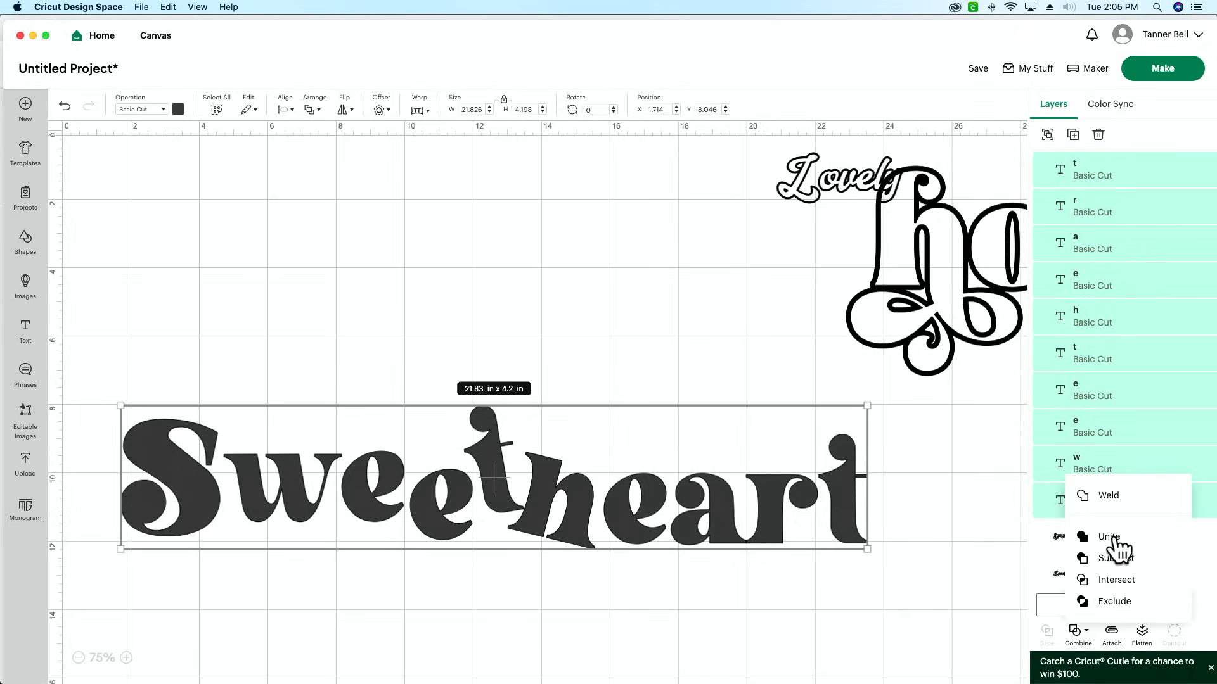
{"action": "left_click", "coordinate": [1115, 523]}
{"action": "left_click", "coordinate": [704, 546]}
{"action": "double_click", "coordinate": [707, 520]}
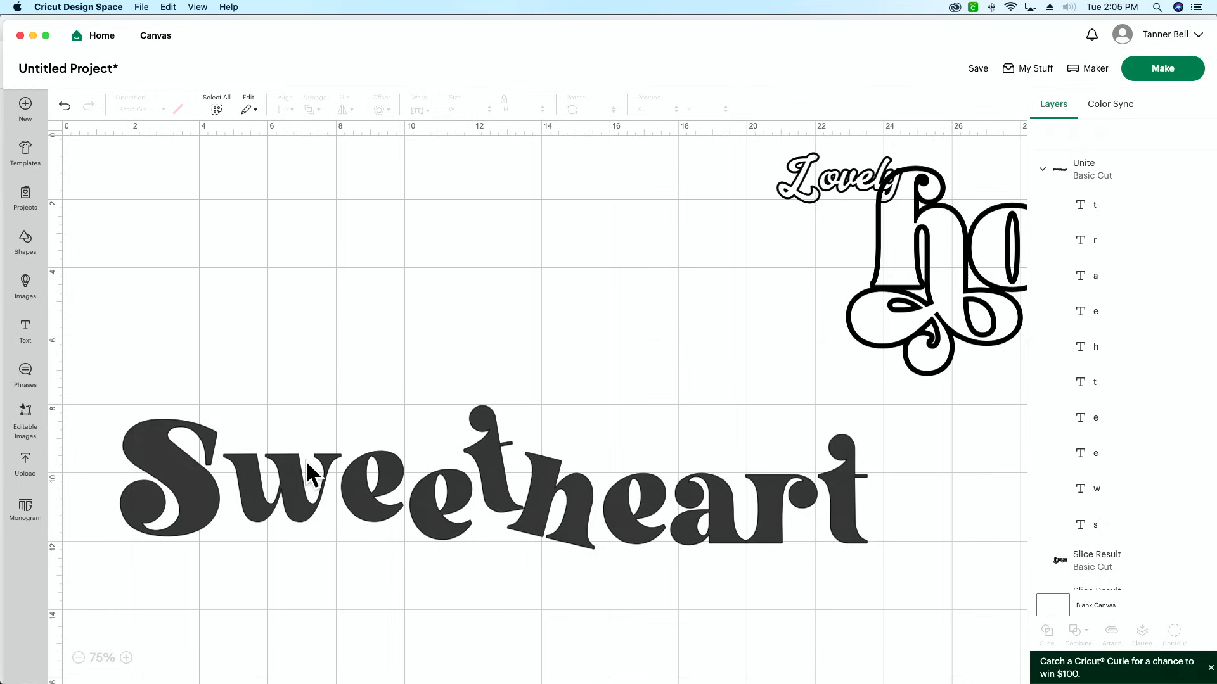
- Replace the first letter of the united word with a capital S and move the word up near the canvas's upper edge
{"action": "double_click", "coordinate": [182, 493]}
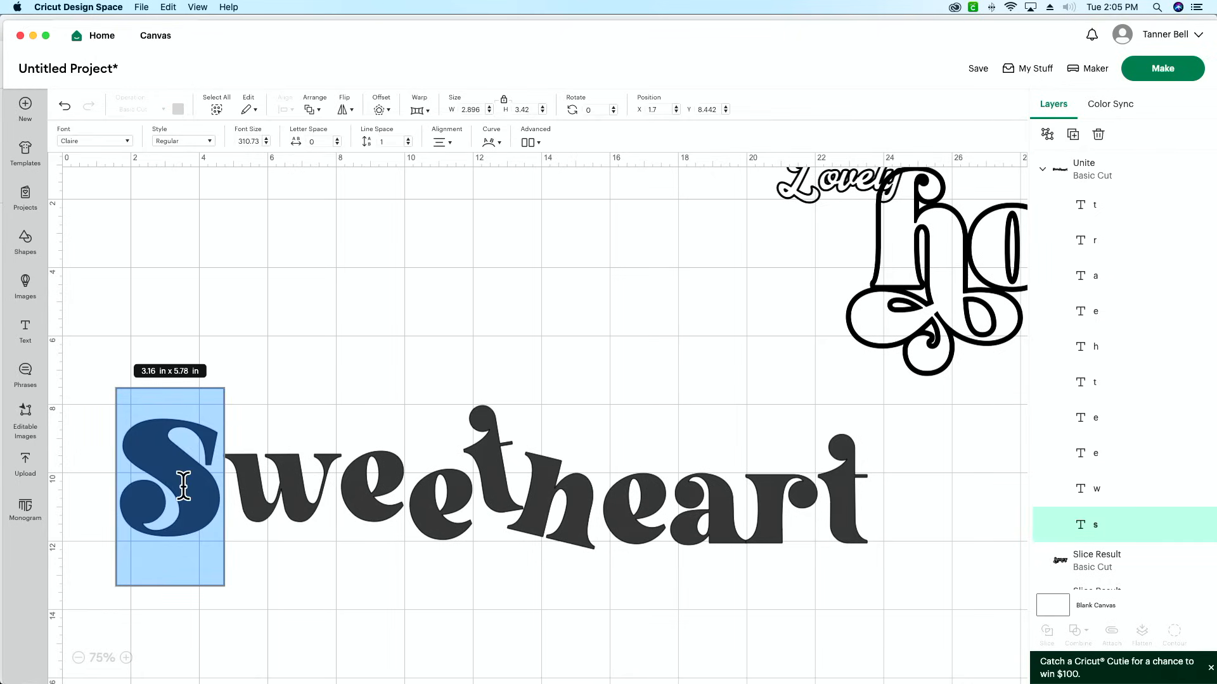
{"action": "type", "text": "W"}
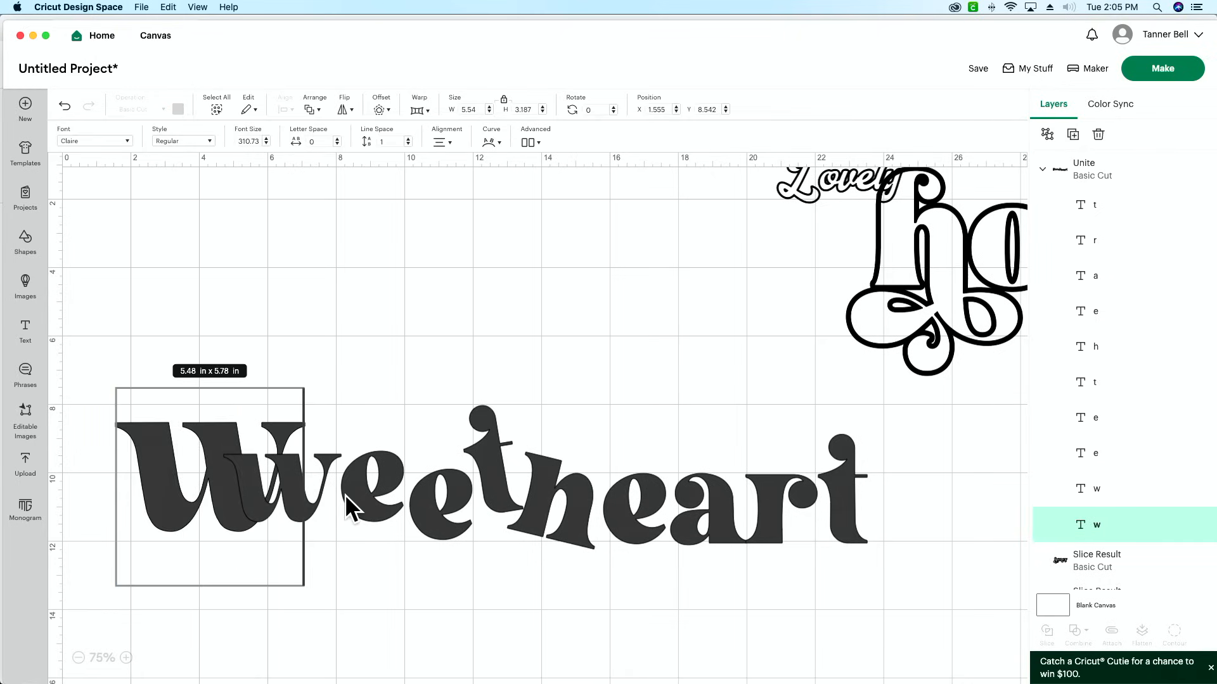
{"action": "key", "text": "BackSpace"}
{"action": "type", "text": "S"}
{"action": "key", "text": "BackSpace"}
{"action": "type", "text": "S"}
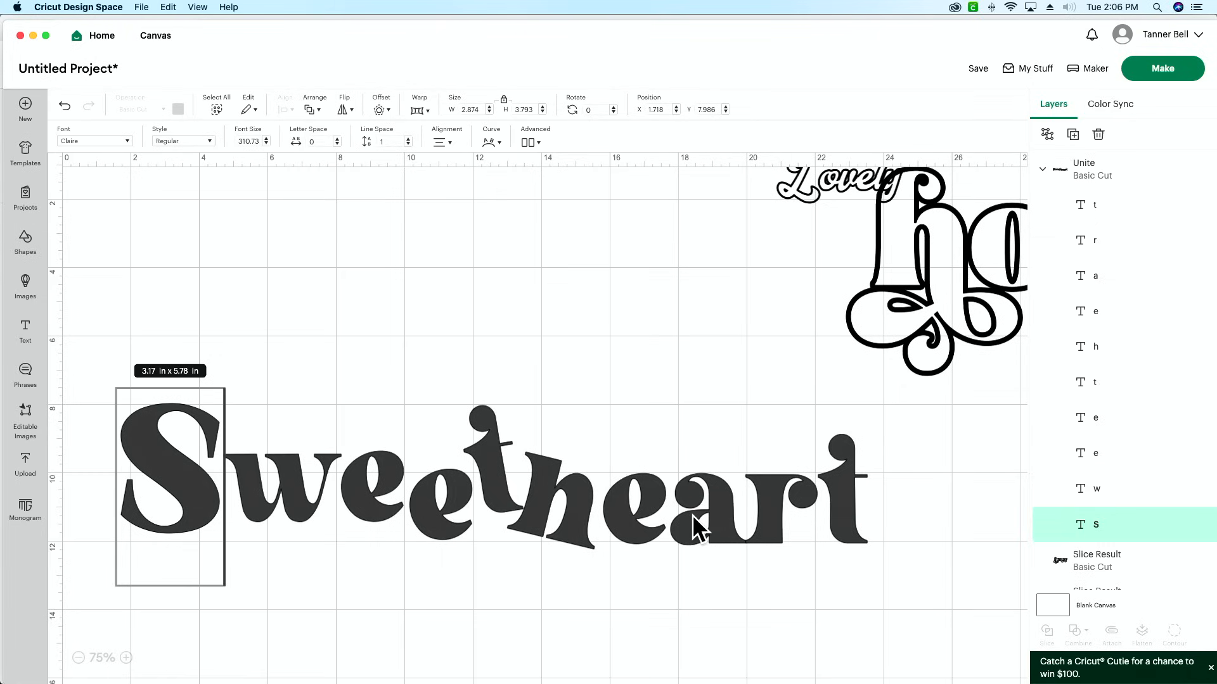
{"action": "left_click_drag", "start_coordinate": [788, 611], "coordinate": [207, 253]}
{"action": "left_click", "coordinate": [226, 500]}
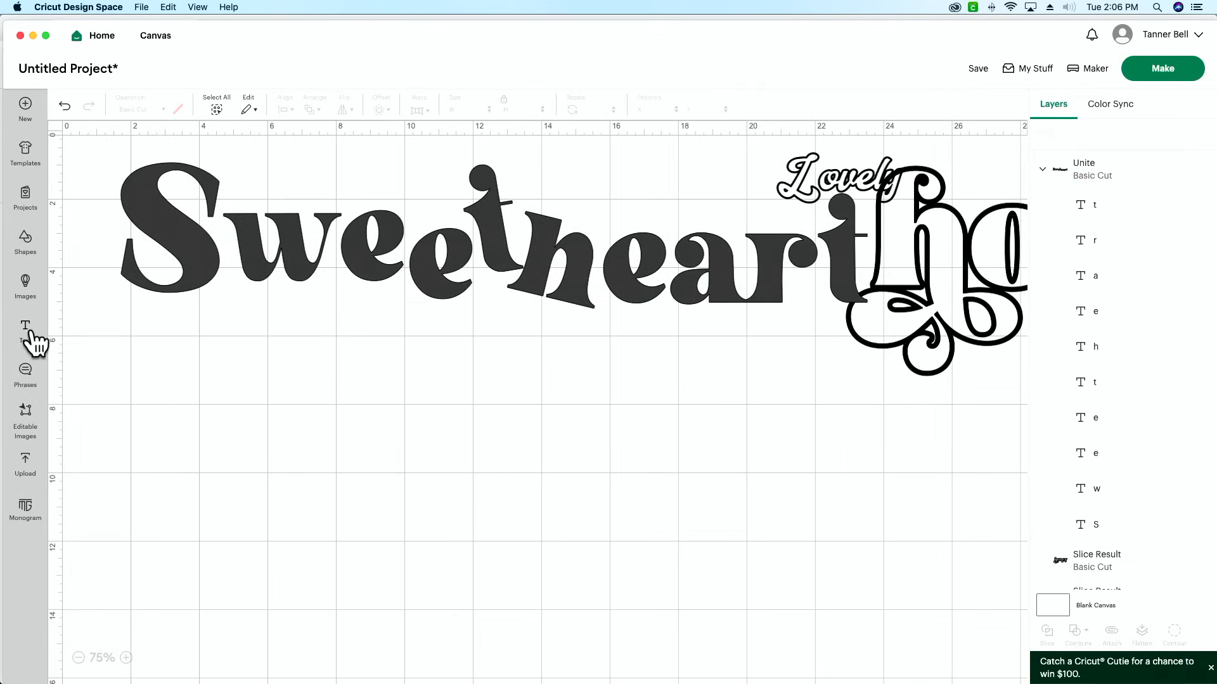
- Add a text below the united word with "lovely", "honey" and "sweetheart" on three lines
{"action": "left_click", "coordinate": [31, 332]}
{"action": "left_click", "coordinate": [203, 383]}
{"action": "left_click_drag", "start_coordinate": [137, 284], "coordinate": [268, 434]}
{"action": "double_click", "coordinate": [267, 435]}
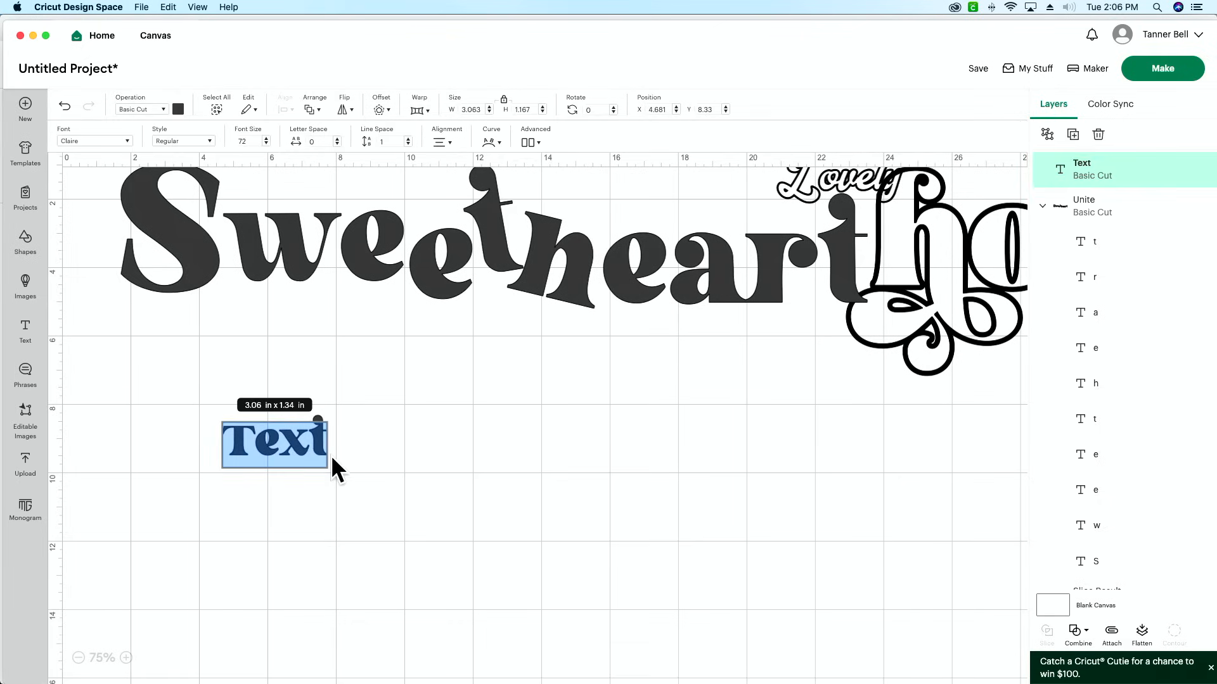
{"action": "type", "text": "lovely"}
{"action": "key", "text": "Return"}
{"action": "type", "text": "honey"}
{"action": "key", "text": "Return"}
{"action": "type", "text": "swee"}
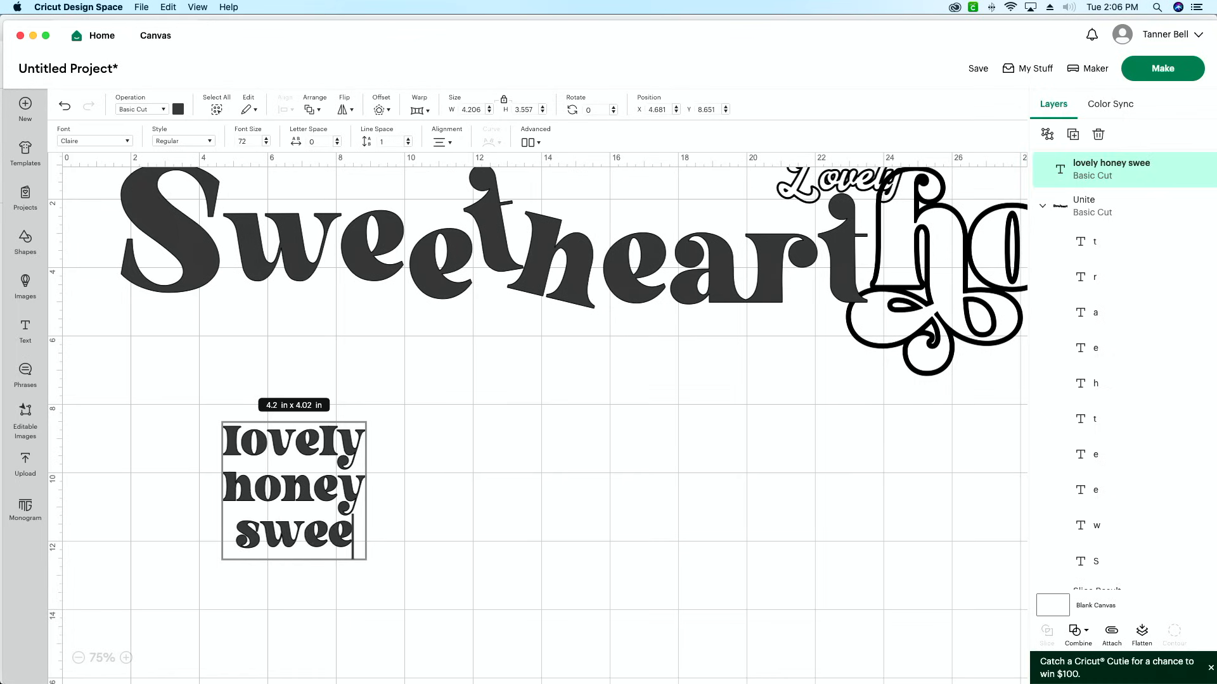
{"action": "type", "text": "theart"}
{"action": "left_click", "coordinate": [576, 598]}
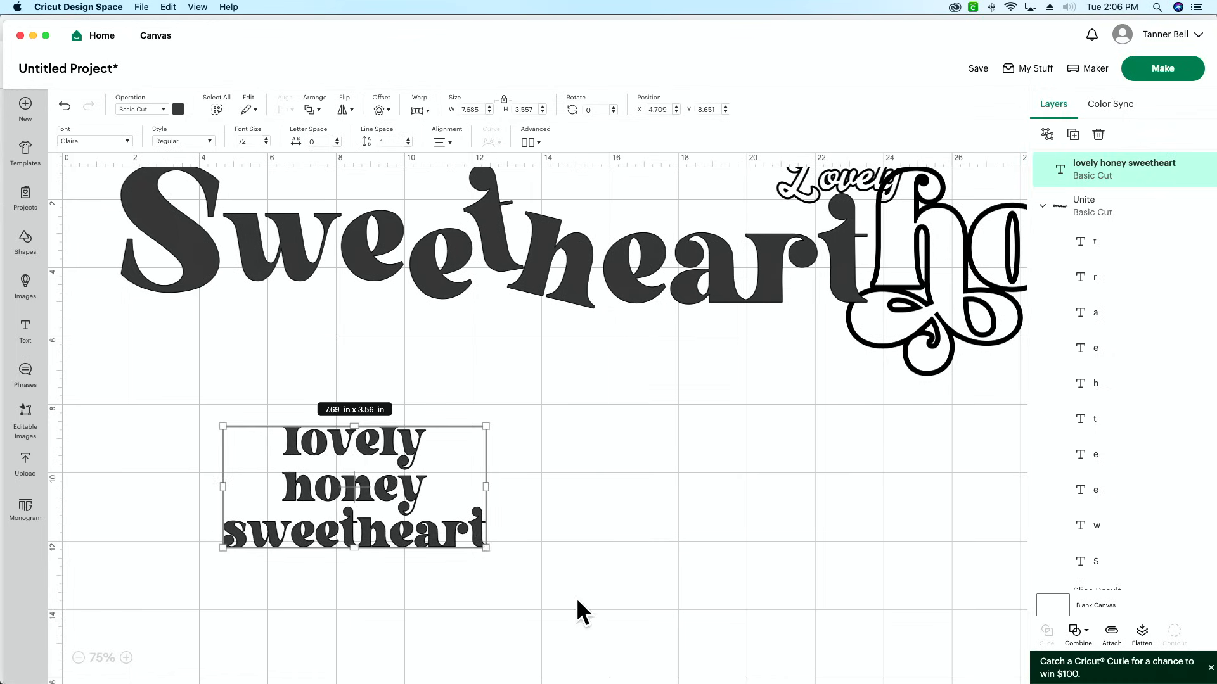
- Move the three-line text away from the other designs and enlarge it proportionally to about 48.5 × 22.45 in
{"action": "left_click_drag", "start_coordinate": [486, 547], "coordinate": [757, 673]}
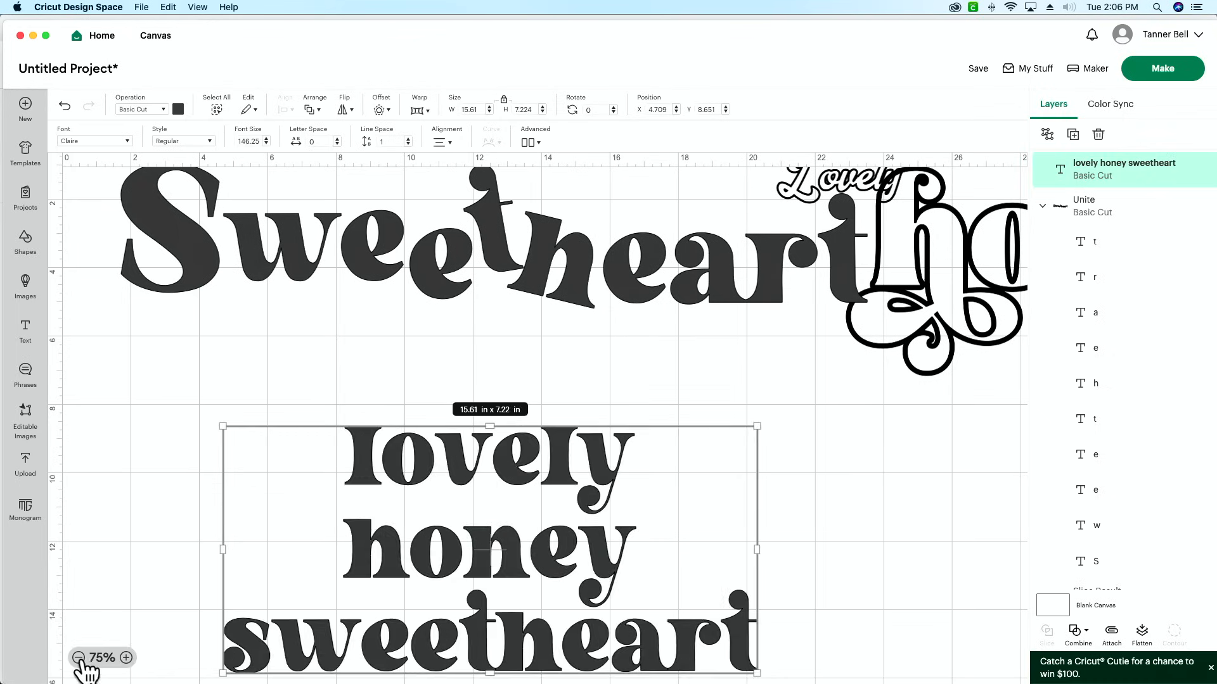
{"action": "left_click", "coordinate": [79, 659]}
{"action": "left_click", "coordinate": [79, 659]}
{"action": "left_click_drag", "start_coordinate": [204, 271], "coordinate": [687, 346]}
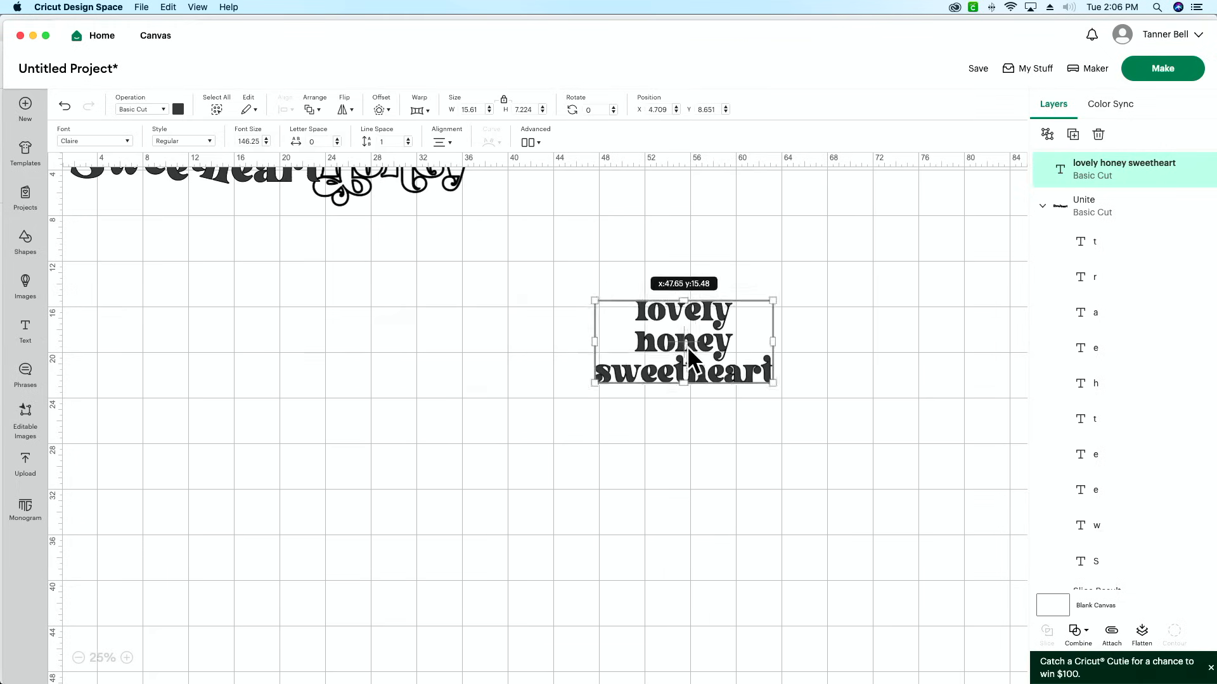
{"action": "left_click_drag", "start_coordinate": [590, 385], "coordinate": [366, 562]}
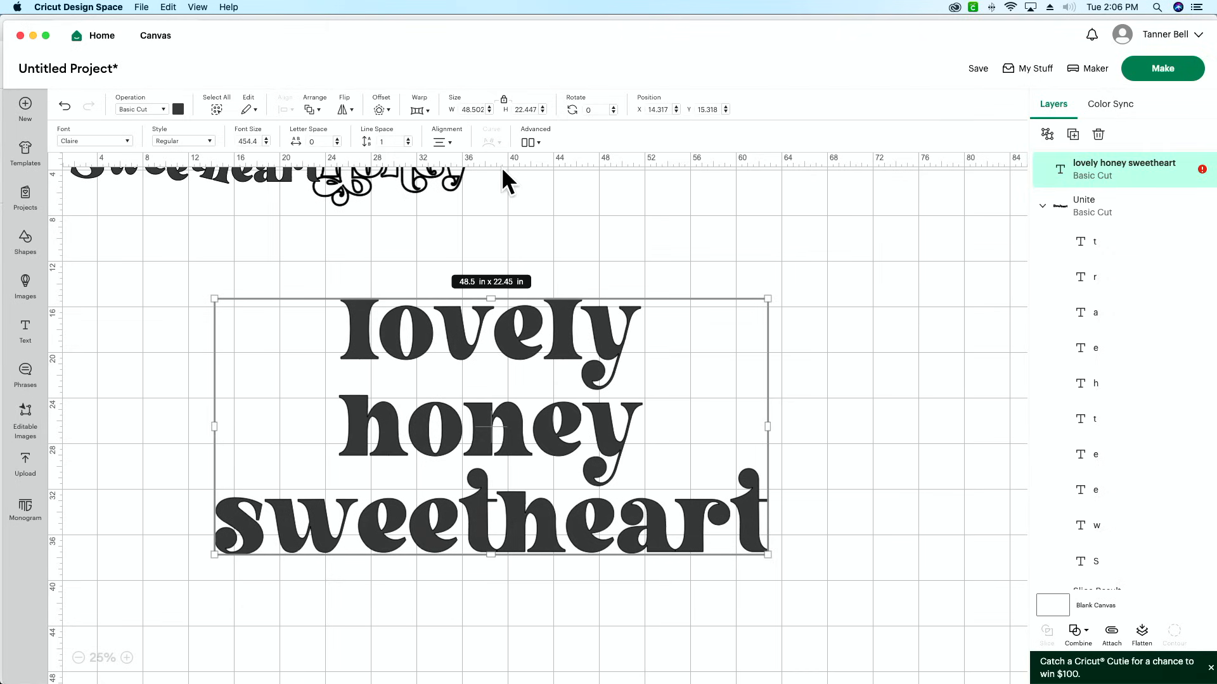
- Ungroup the text to lines and place "lovely" and "honey" side by side above "sweetheart"
{"action": "left_click", "coordinate": [528, 142]}
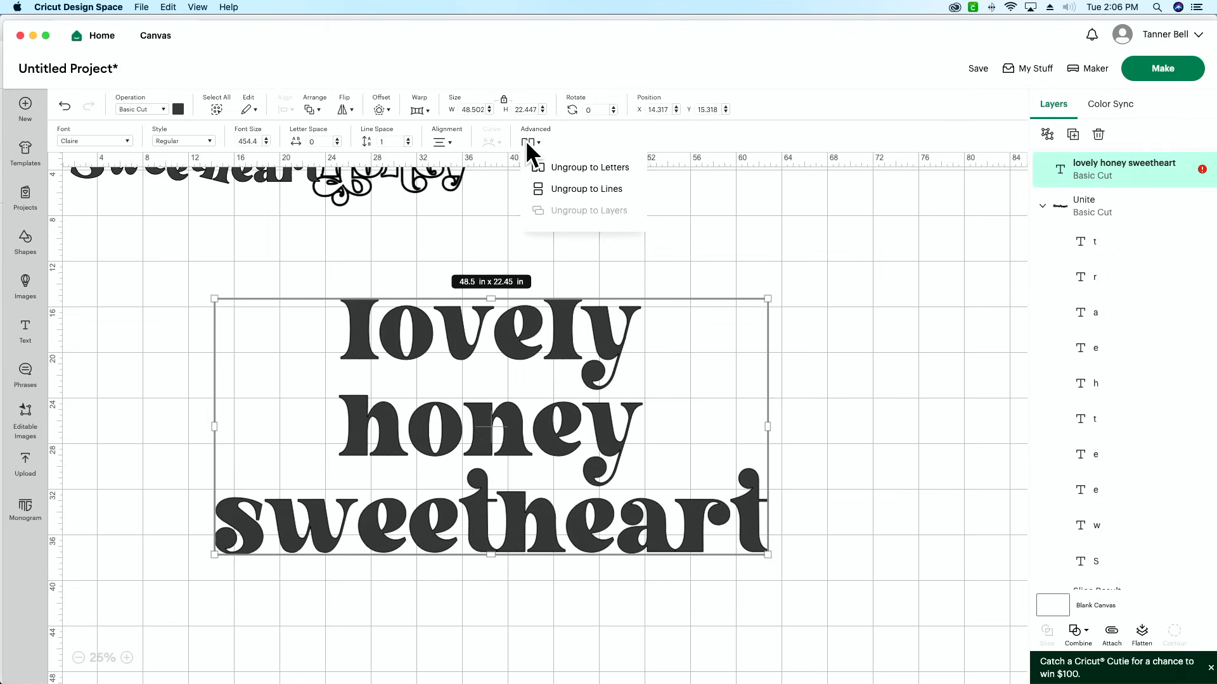
{"action": "left_click", "coordinate": [583, 190]}
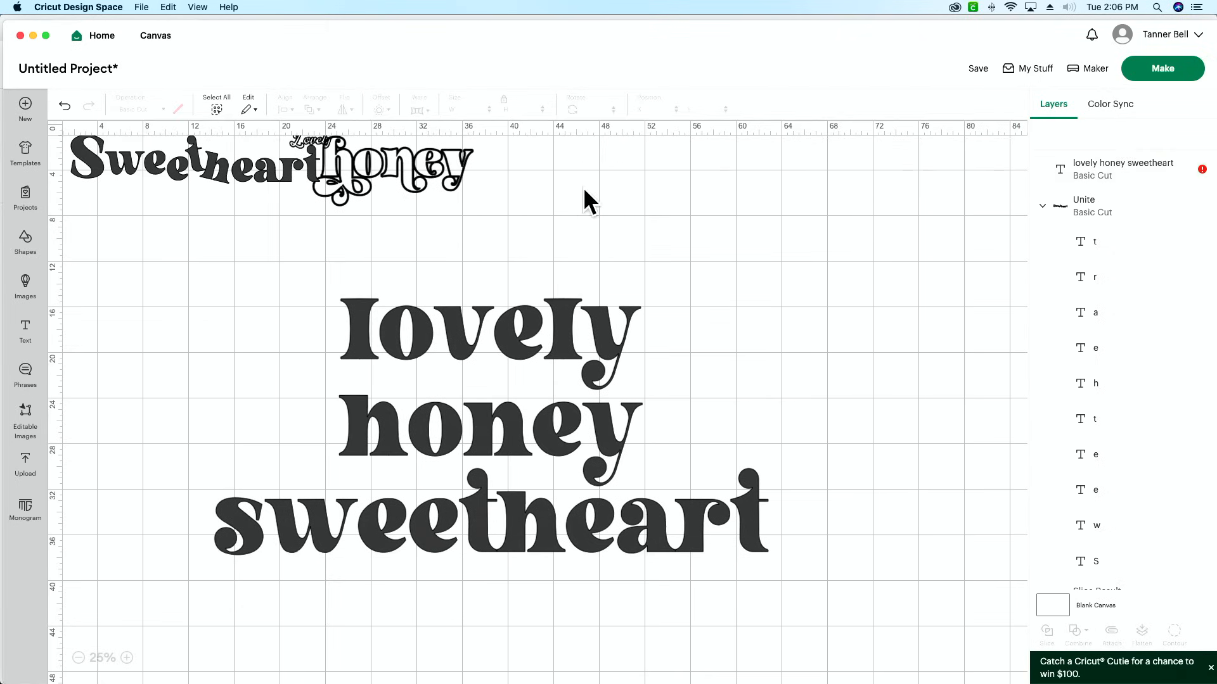
{"action": "left_click_drag", "start_coordinate": [590, 349], "coordinate": [460, 355]}
{"action": "left_click_drag", "start_coordinate": [479, 422], "coordinate": [679, 340]}
{"action": "left_click_drag", "start_coordinate": [567, 512], "coordinate": [598, 450]}
{"action": "left_click", "coordinate": [645, 279]}
- Align "lovely" and "honey" on their vertical centers and move "sweetheart" up close beneath them
{"action": "left_click_drag", "start_coordinate": [663, 280], "coordinate": [358, 371]}
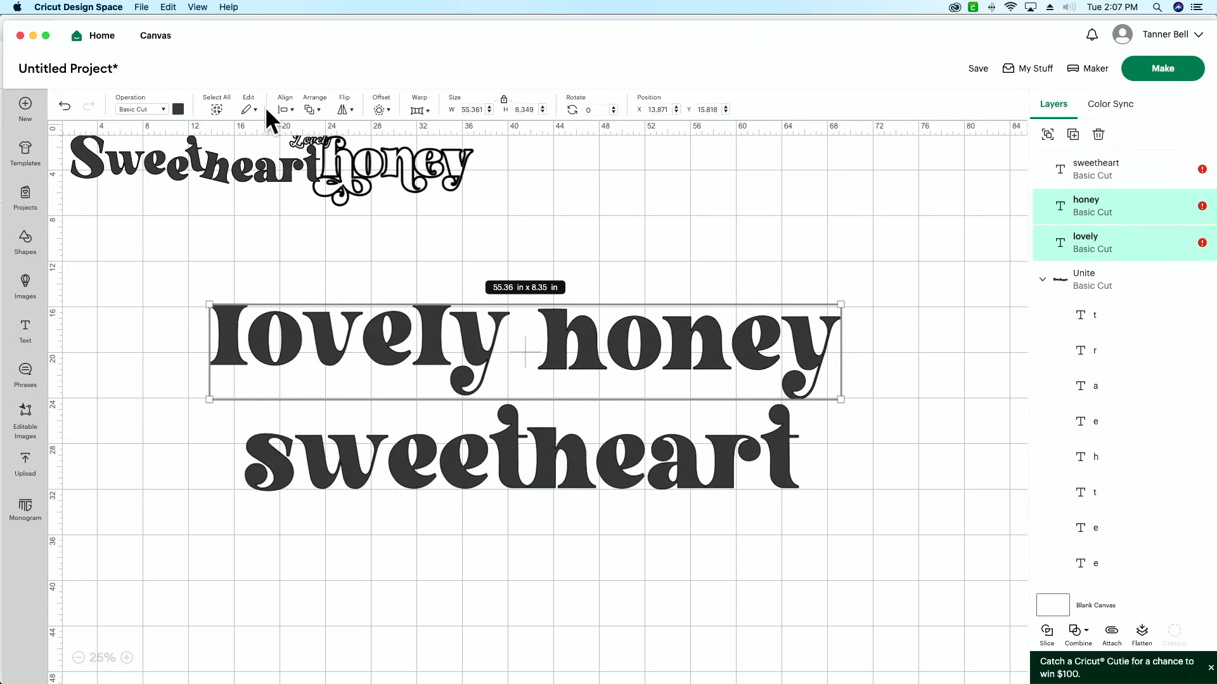
{"action": "left_click", "coordinate": [285, 109]}
{"action": "left_click", "coordinate": [342, 244]}
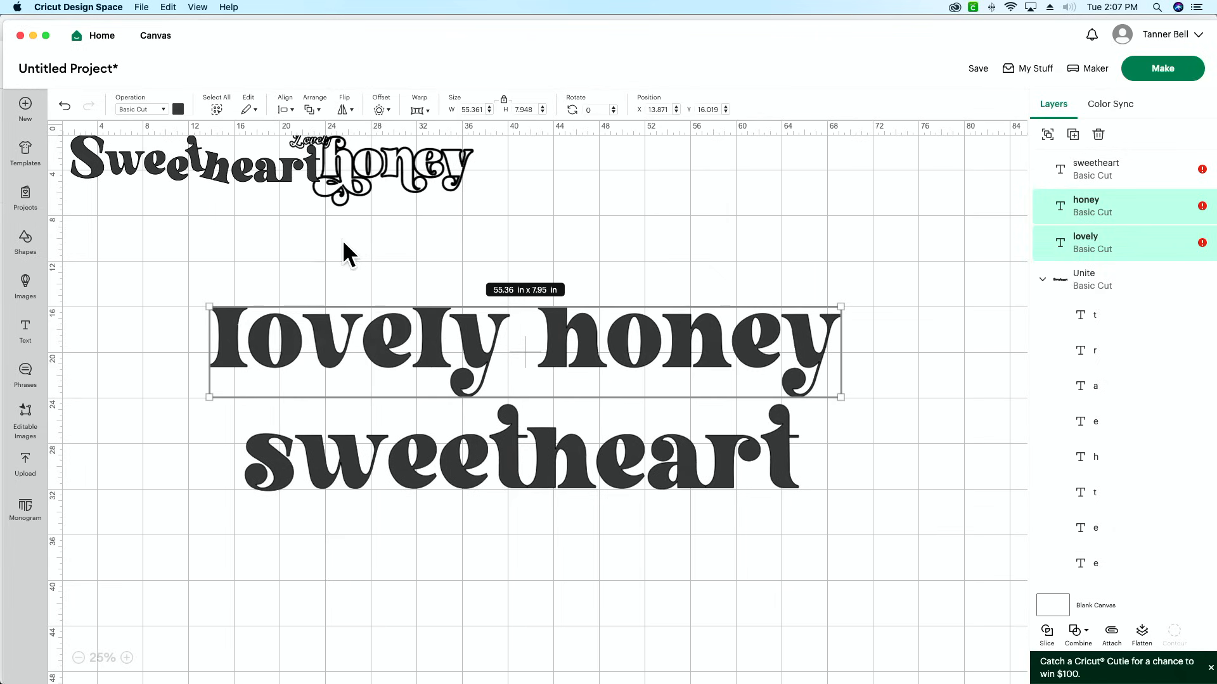
{"action": "left_click_drag", "start_coordinate": [565, 473], "coordinate": [566, 440]}
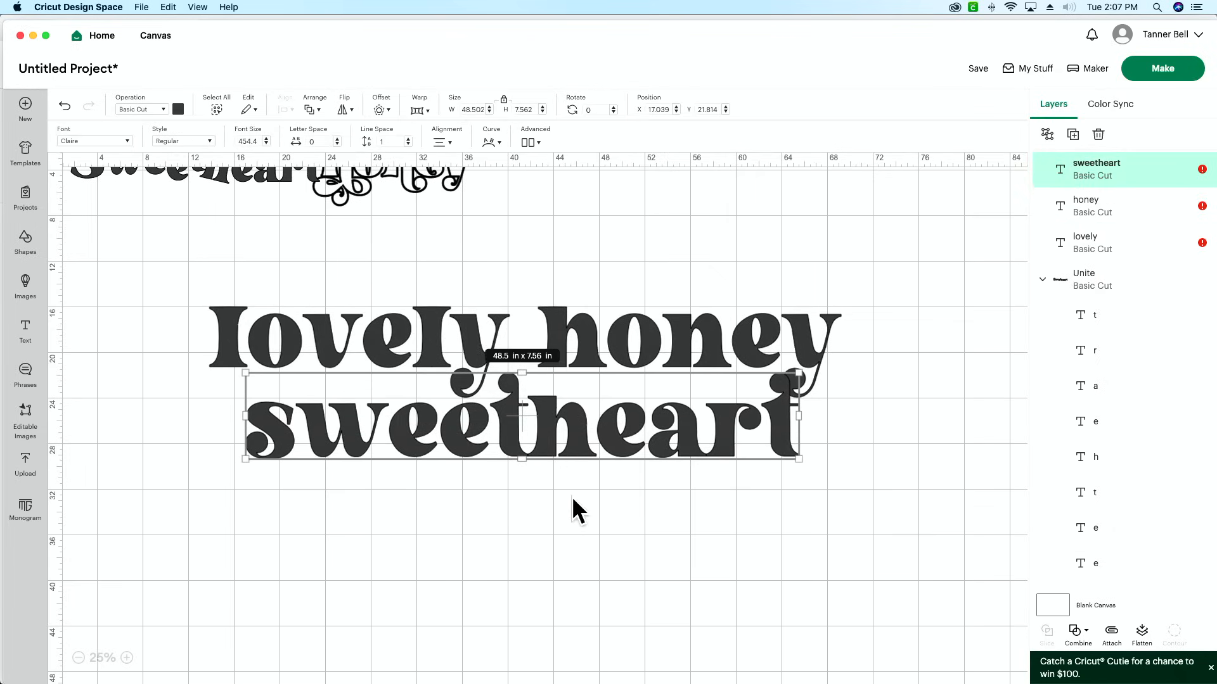
{"action": "left_click", "coordinate": [590, 492]}
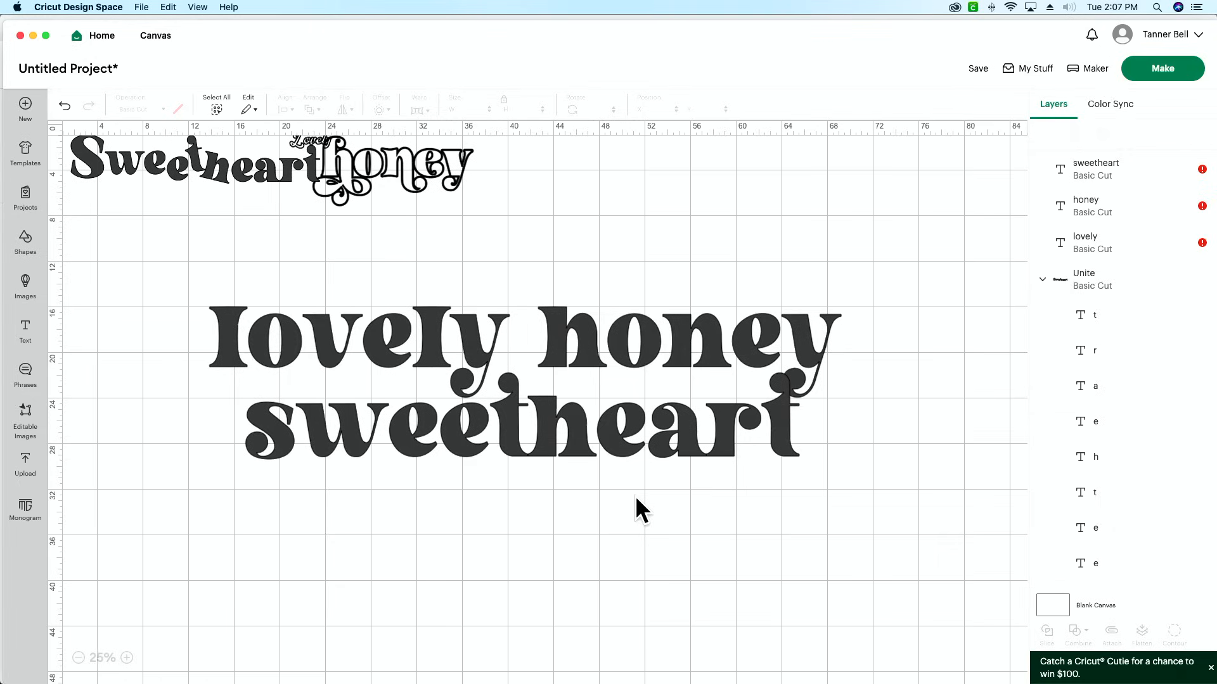
- Attach the three words "lovely", "honey" and "sweetheart" together and shrink the group to about 30.26 × 7.3 in
{"action": "left_click_drag", "start_coordinate": [636, 496], "coordinate": [443, 322]}
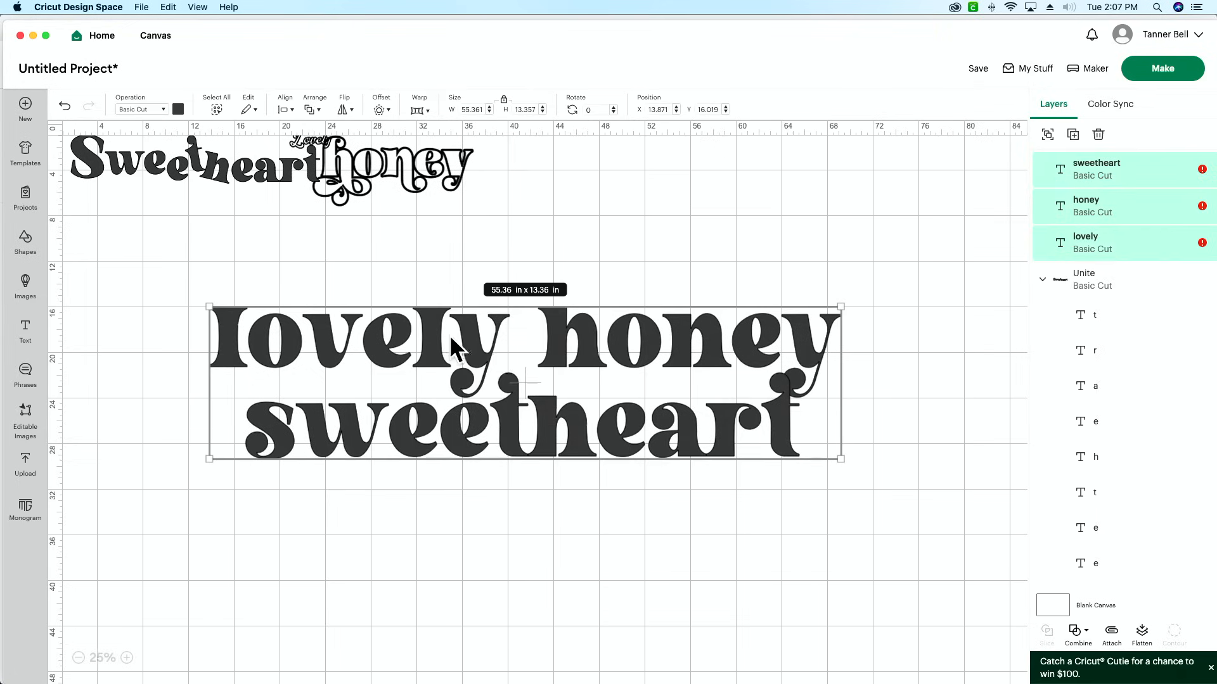
{"action": "left_click", "coordinate": [1111, 631]}
{"action": "left_click_drag", "start_coordinate": [544, 345], "coordinate": [644, 424]}
{"action": "left_click_drag", "start_coordinate": [924, 521], "coordinate": [643, 468]}
- Shrink the united word to about 9.64 × 1.88 in and spread the "honey" outline and the attached three-word text apart
{"action": "left_click_drag", "start_coordinate": [413, 184], "coordinate": [452, 172]}
{"action": "left_click_drag", "start_coordinate": [279, 154], "coordinate": [191, 173]}
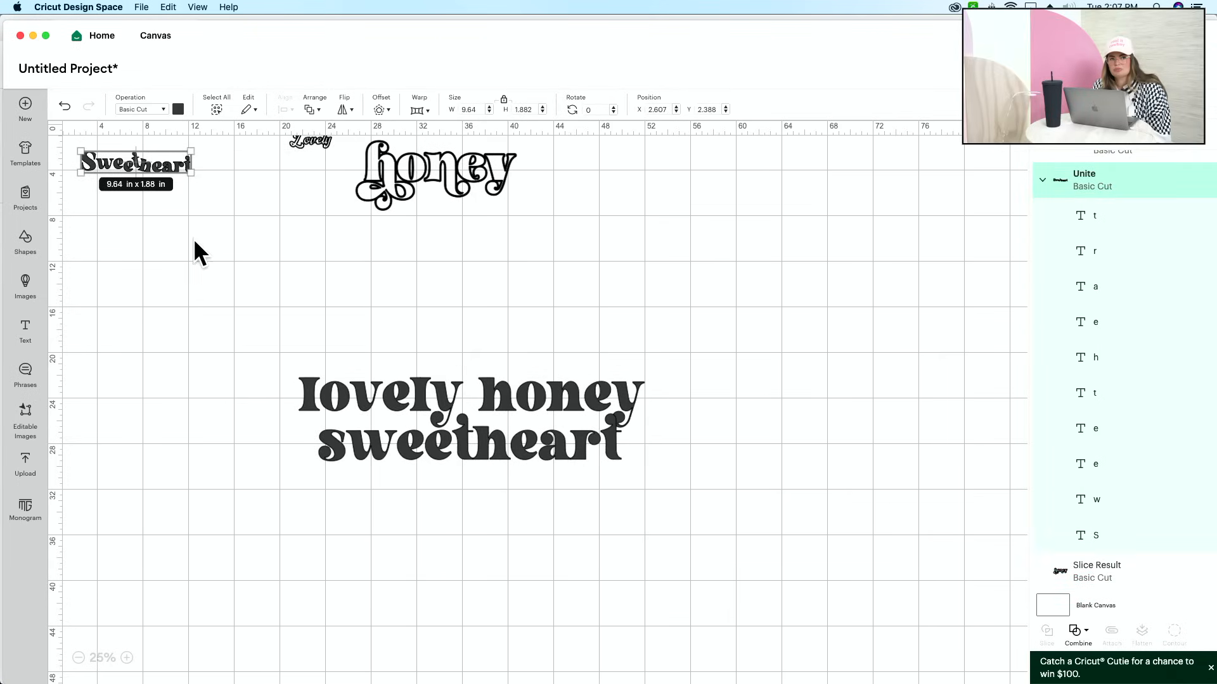
{"action": "left_click_drag", "start_coordinate": [489, 448], "coordinate": [607, 336]}
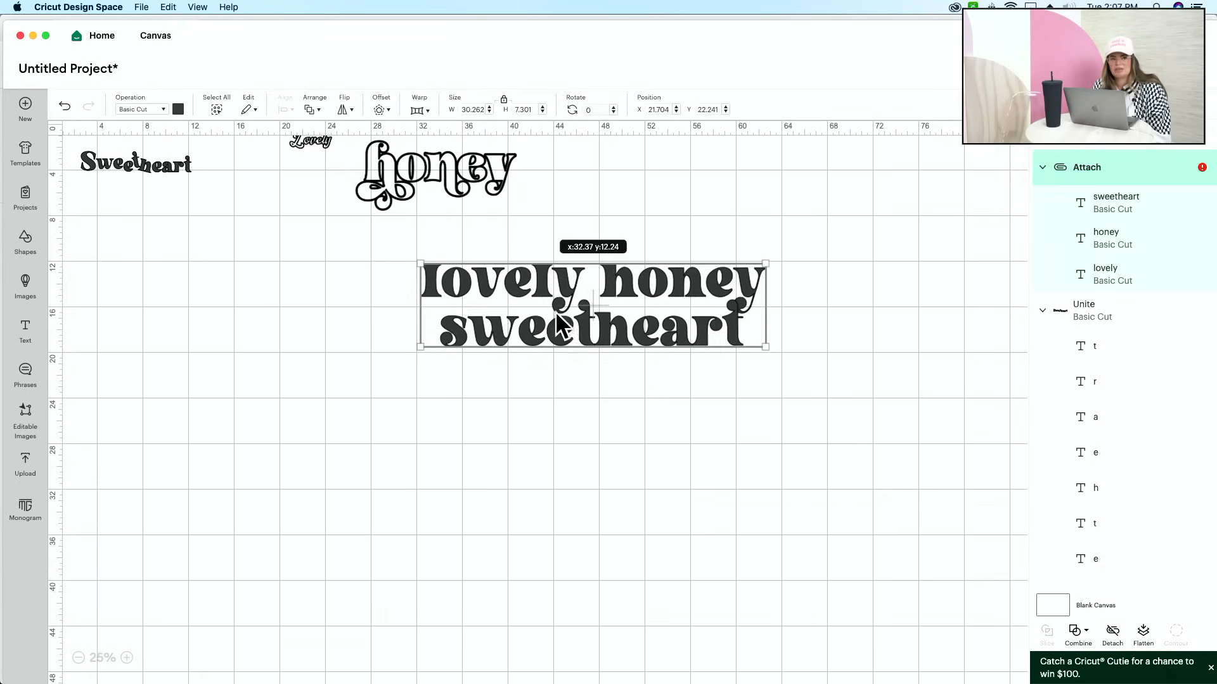
- Enlarge the united Sweetheart design to about 13.68 × 2.67 in and place it at about X 1.57, Y 3.28
{"action": "left_click", "coordinate": [114, 164]}
{"action": "left_click", "coordinate": [126, 659]}
{"action": "left_click", "coordinate": [126, 659]}
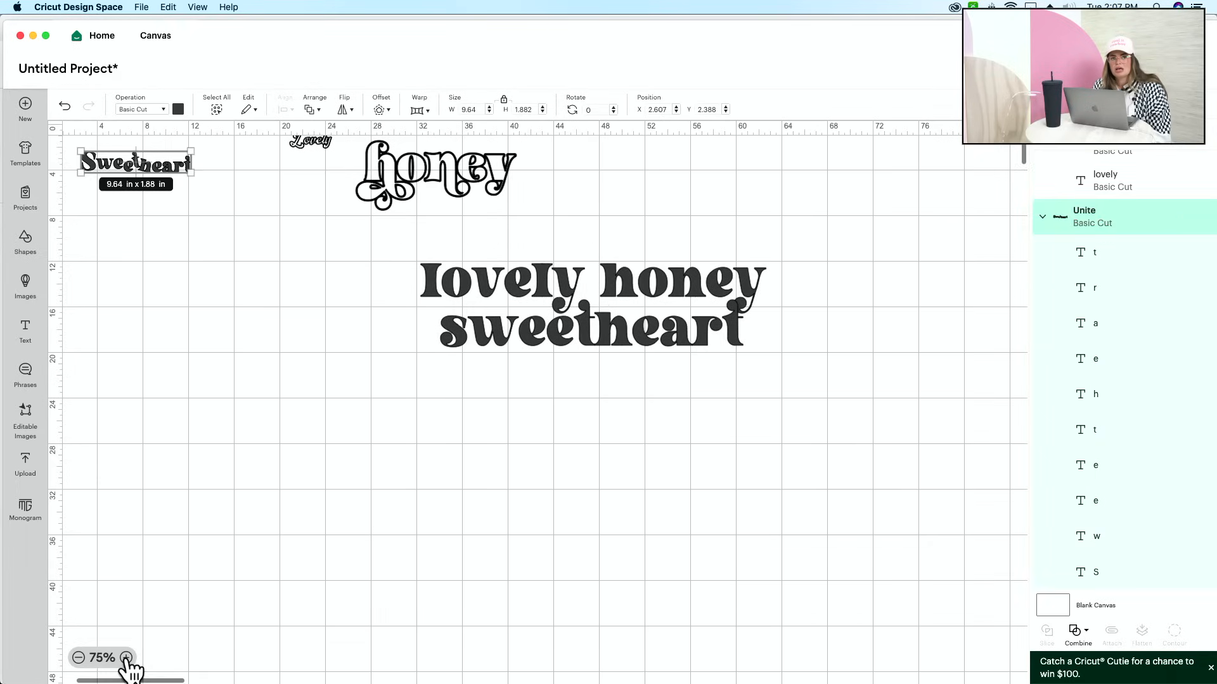
{"action": "left_click", "coordinate": [126, 659]}
{"action": "left_click", "coordinate": [126, 659]}
{"action": "scroll", "coordinate": [97, 501], "scroll_direction": "left", "scroll_amount": 2}
{"action": "scroll", "coordinate": [467, 404], "scroll_direction": "up", "scroll_amount": 2}
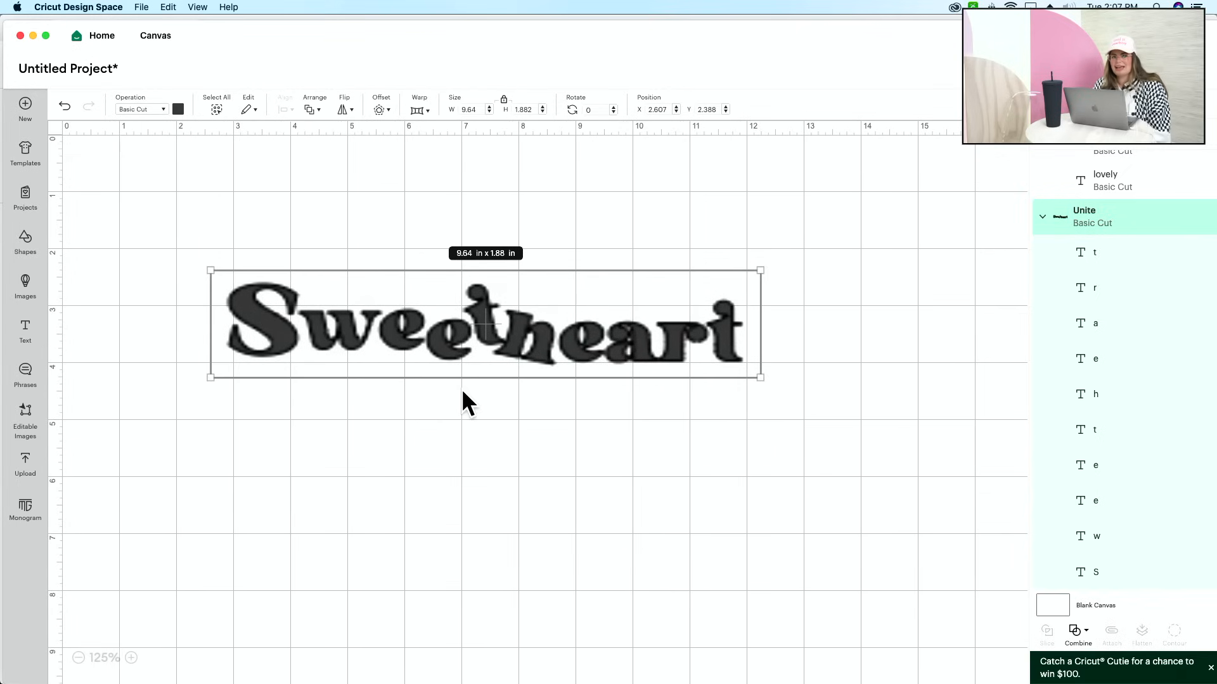
{"action": "left_click_drag", "start_coordinate": [394, 323], "coordinate": [409, 411]}
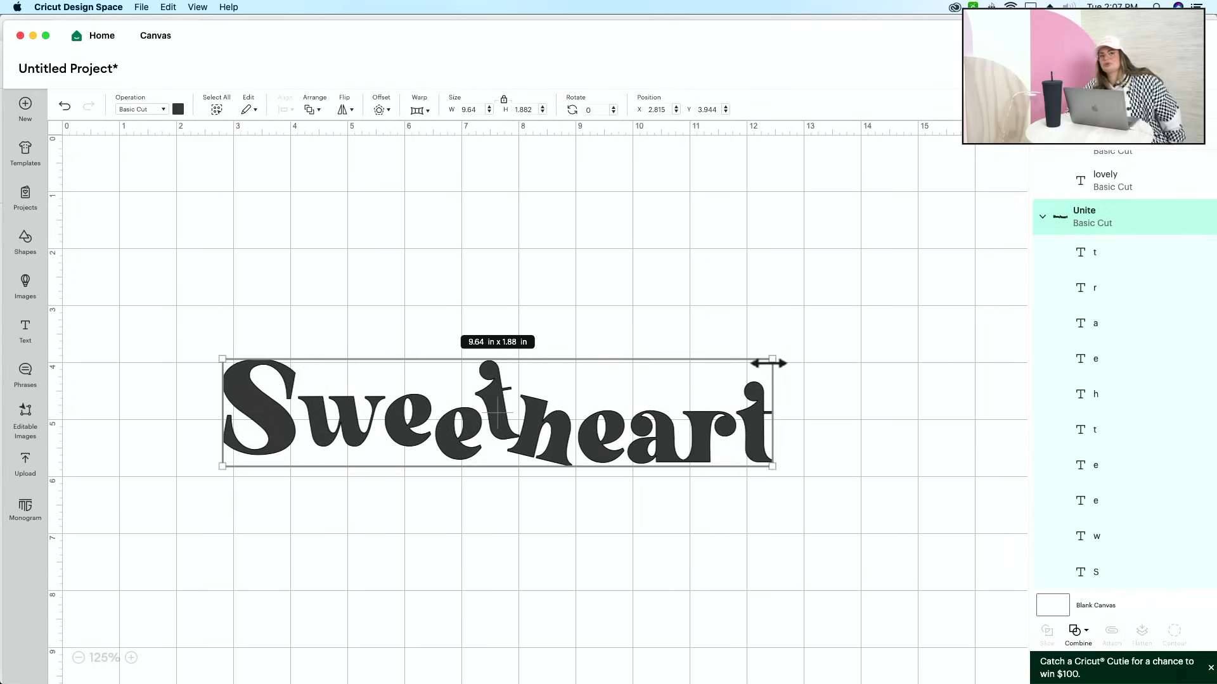
{"action": "left_click_drag", "start_coordinate": [772, 358], "coordinate": [847, 312]}
{"action": "left_click_drag", "start_coordinate": [822, 416], "coordinate": [764, 403]}
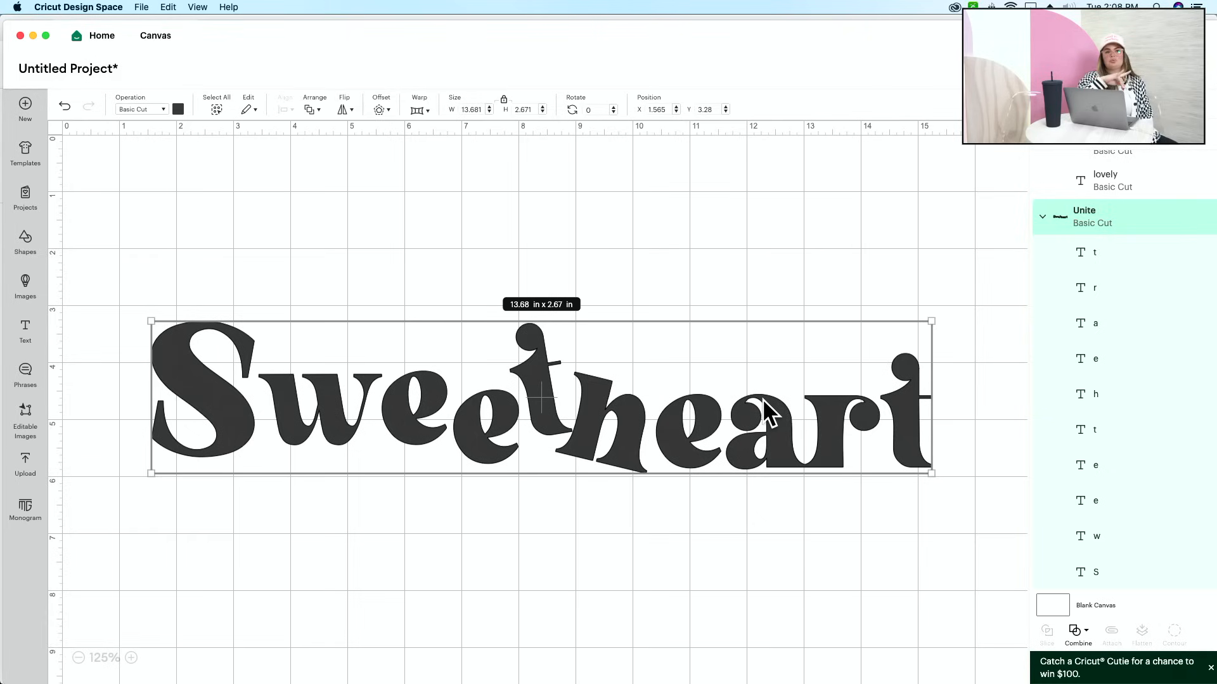
- Undo the Unite on the Sweetheart design and select several individual letters to check that they are separate
{"action": "left_click", "coordinate": [1084, 635]}
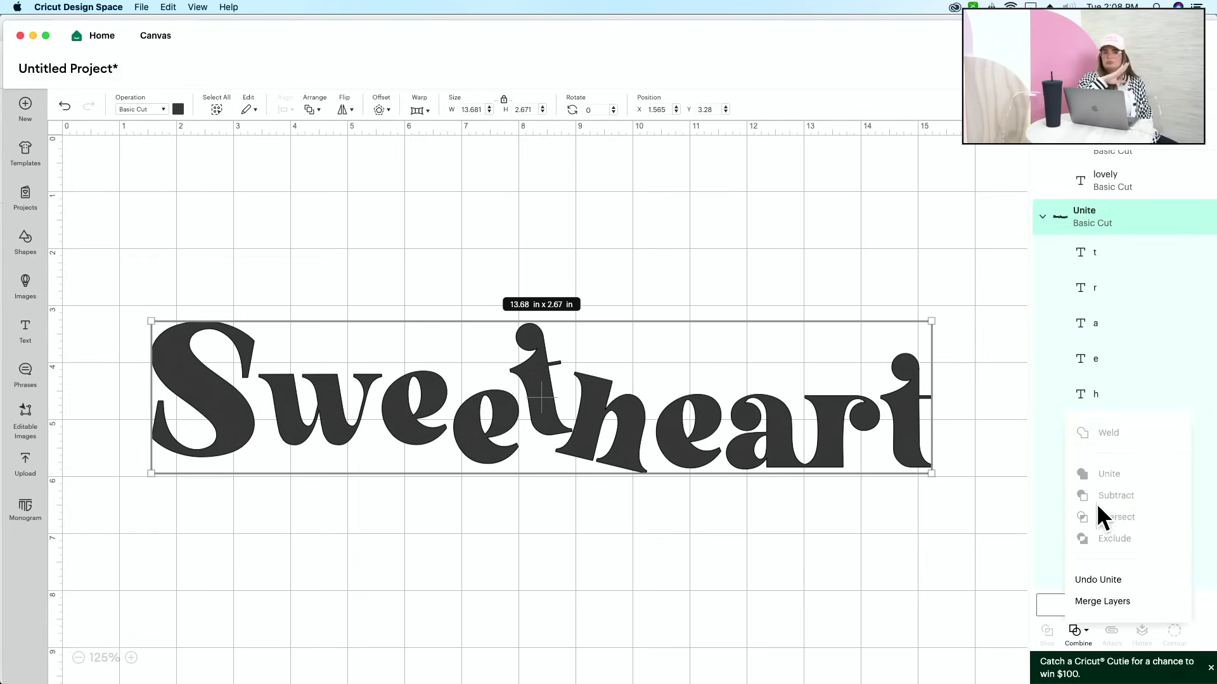
{"action": "left_click", "coordinate": [1102, 581]}
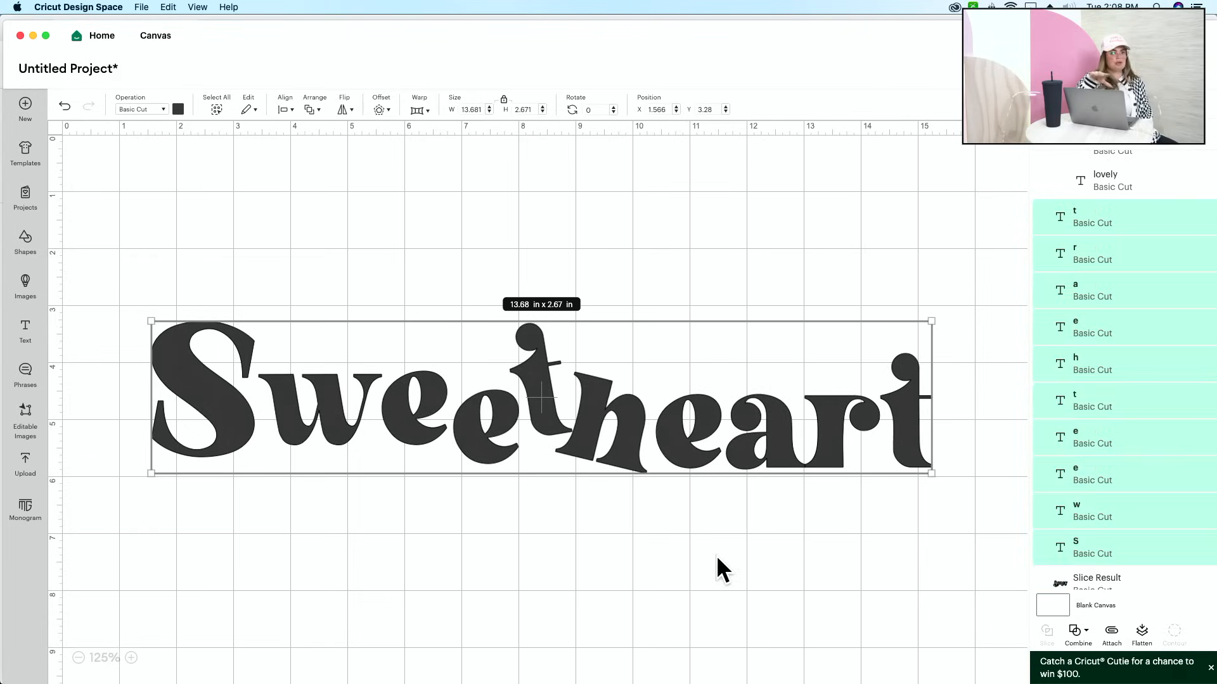
{"action": "left_click", "coordinate": [716, 555]}
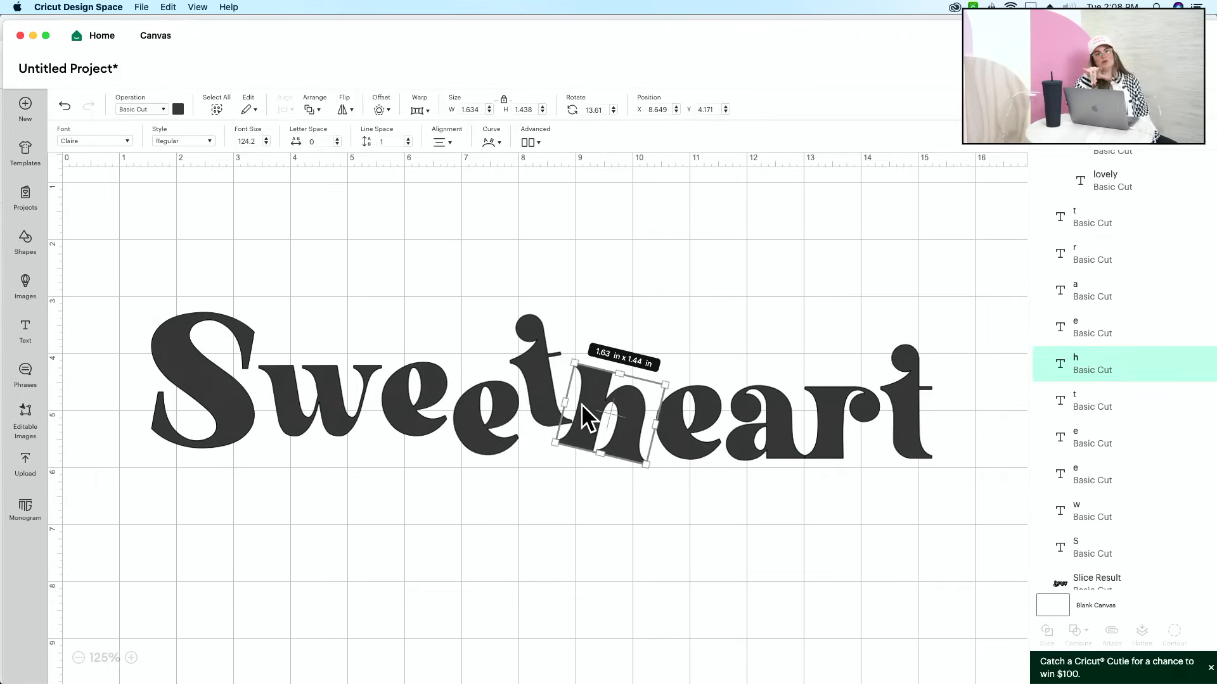
{"action": "left_click", "coordinate": [541, 380]}
{"action": "left_click", "coordinate": [497, 436]}
{"action": "left_click", "coordinate": [639, 564]}
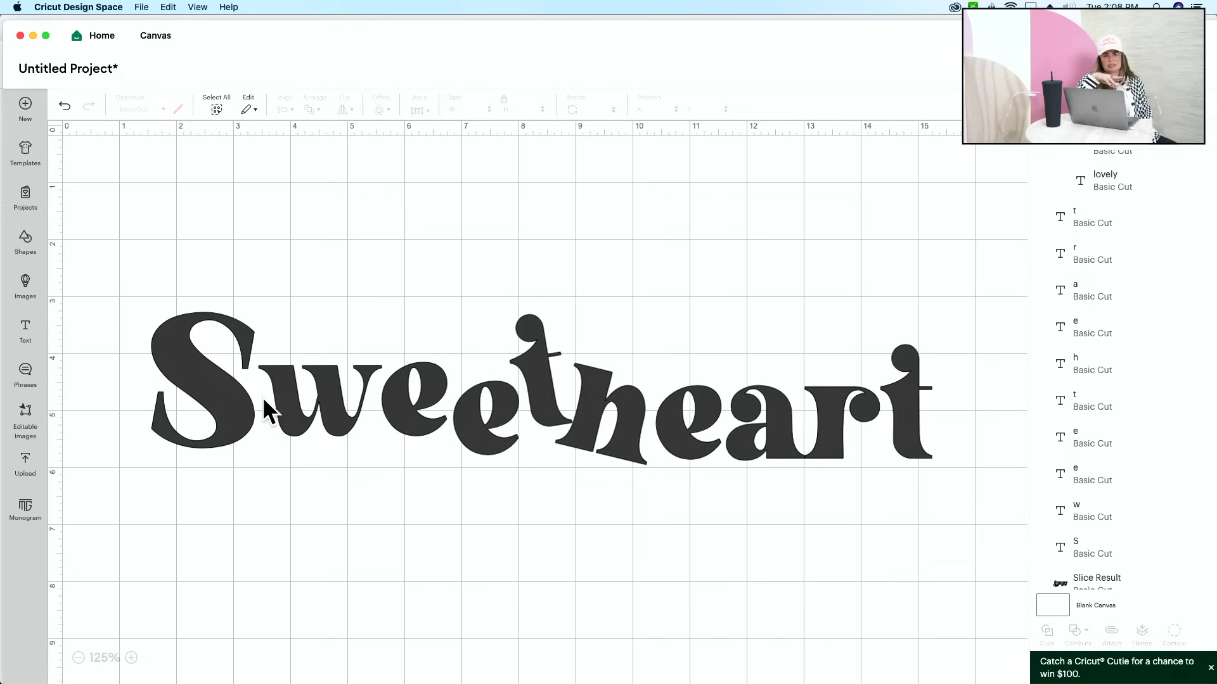
{"action": "left_click", "coordinate": [222, 415]}
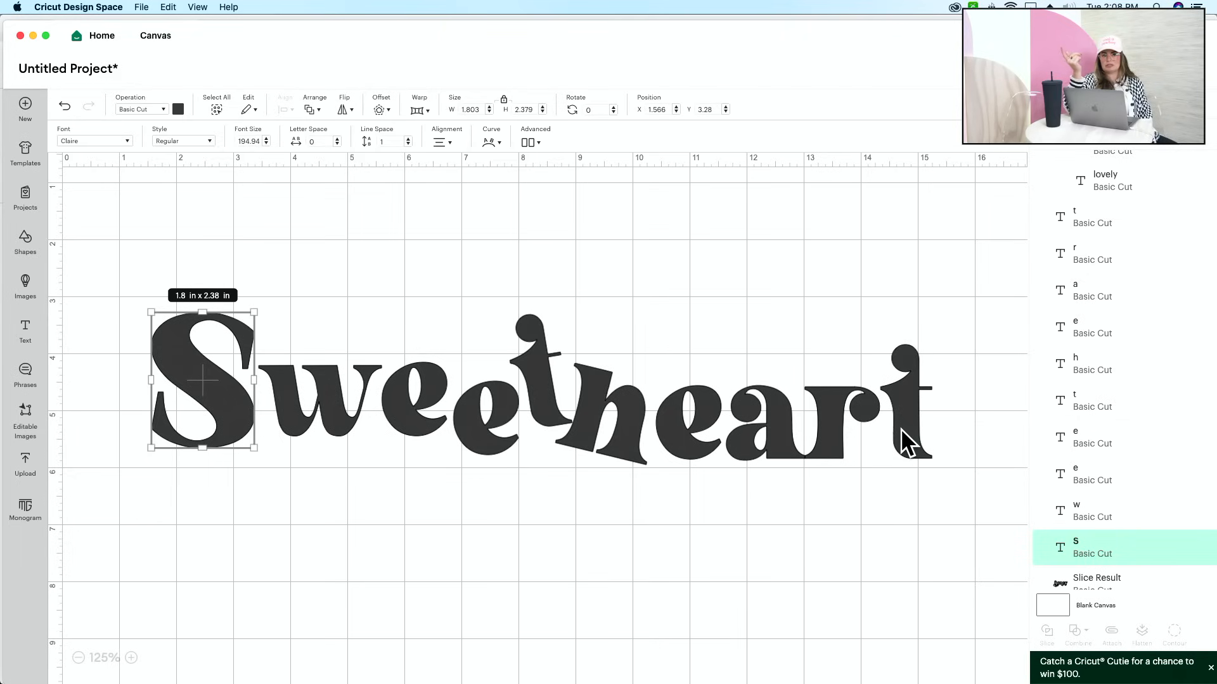
- Move the Sweetheart letters to the canvas's upper-left corner and pull the final t away from the r to about X 14.09
{"action": "left_click_drag", "start_coordinate": [907, 501], "coordinate": [125, 214]}
{"action": "left_click", "coordinate": [894, 232]}
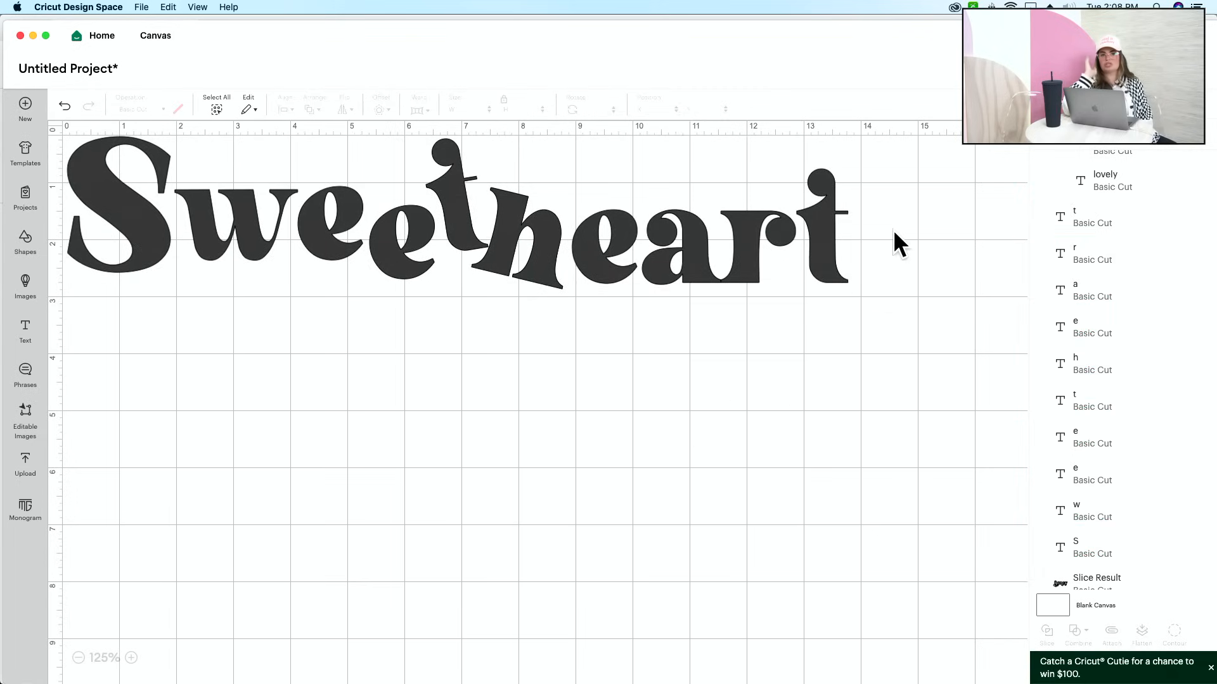
{"action": "left_click_drag", "start_coordinate": [819, 256], "coordinate": [895, 259]}
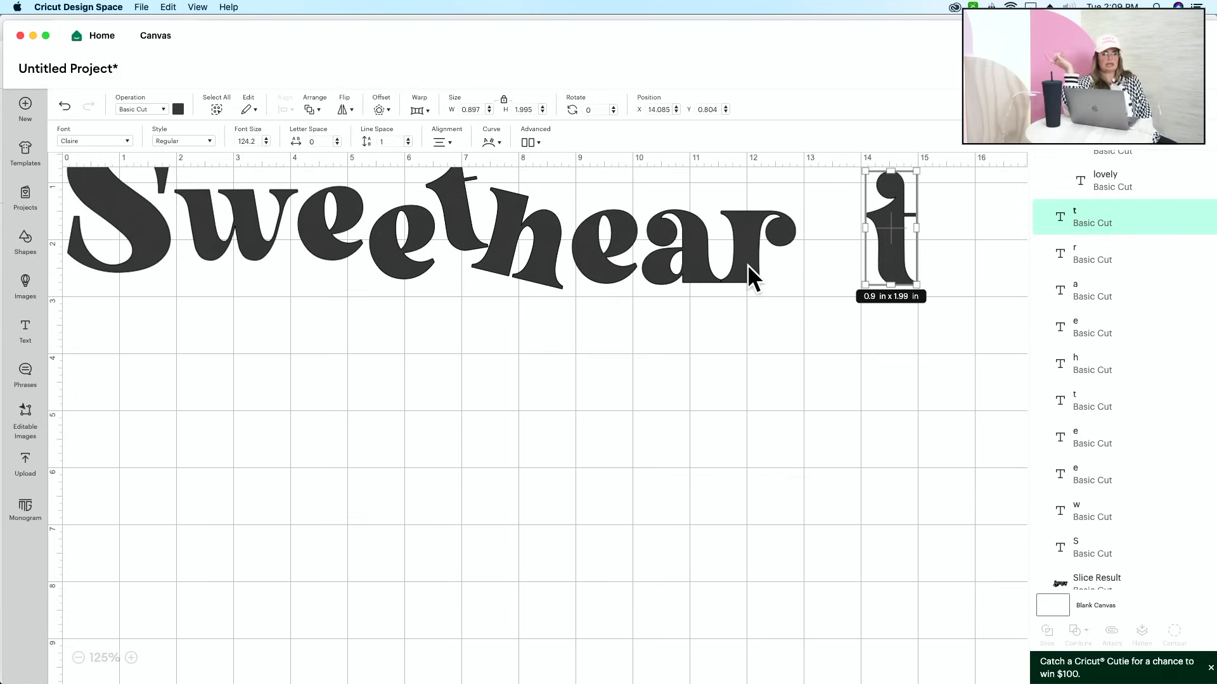
- Select all the Sweetheart letters, from S to the final t, and distribute them horizontally
{"action": "left_click", "coordinate": [742, 360]}
{"action": "left_click_drag", "start_coordinate": [743, 360], "coordinate": [222, 227]}
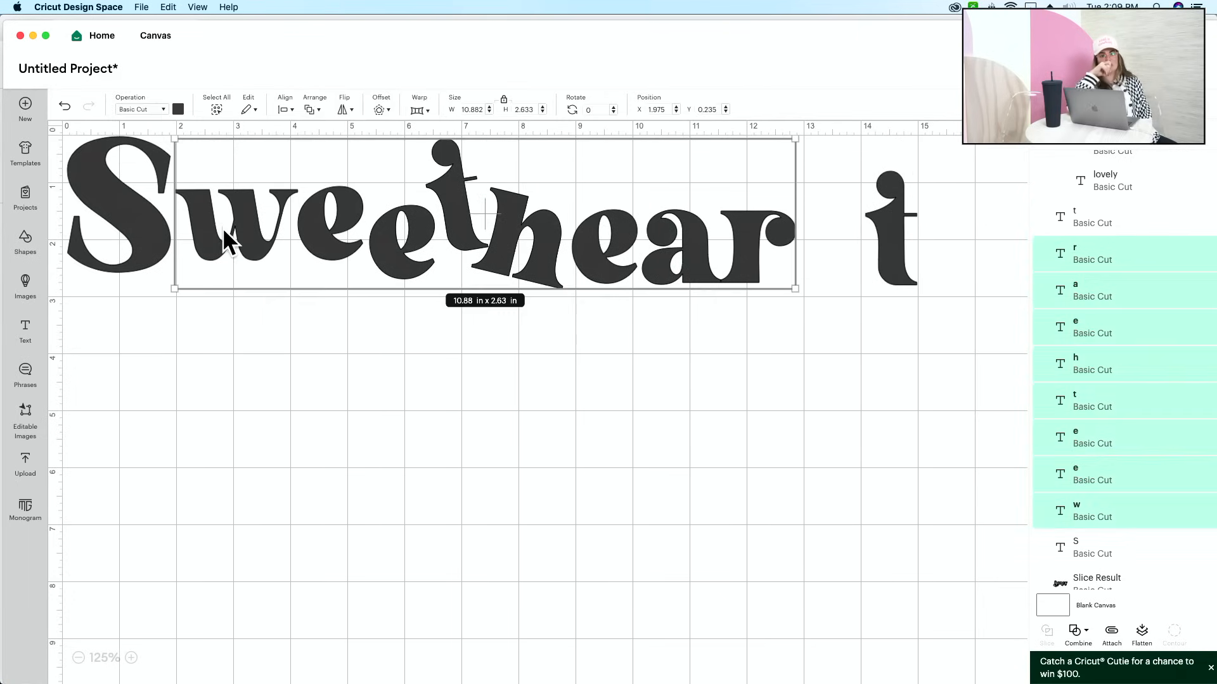
{"action": "left_click_drag", "start_coordinate": [942, 344], "coordinate": [128, 199]}
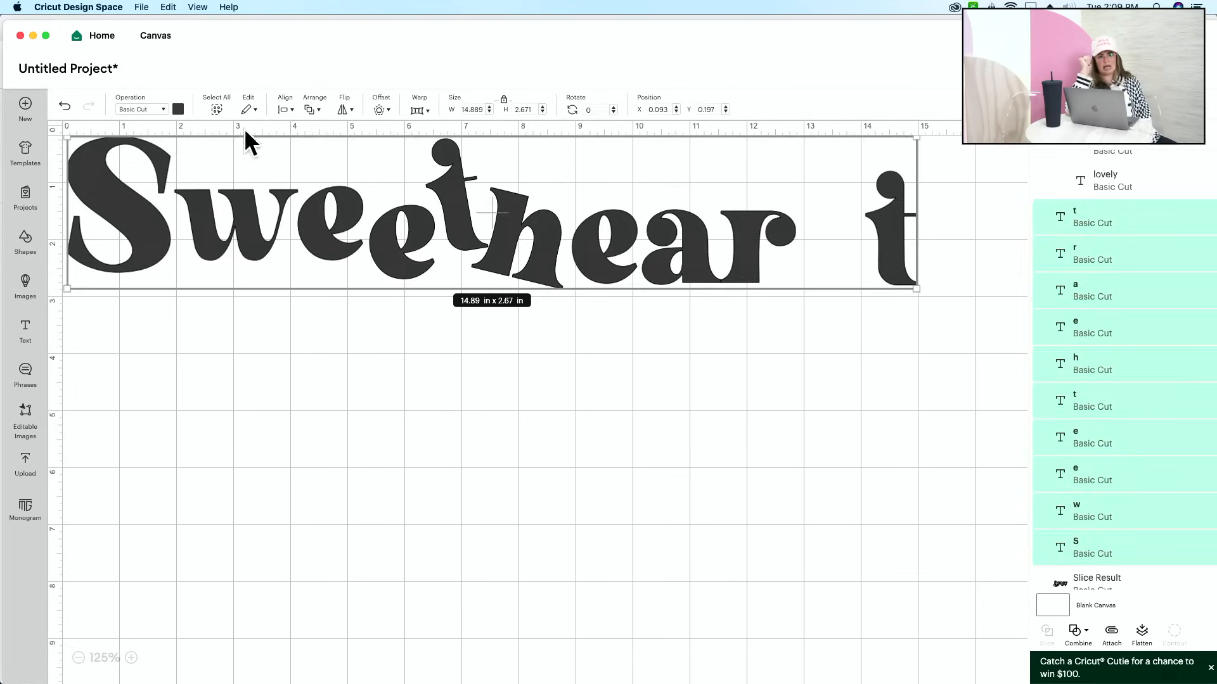
{"action": "left_click", "coordinate": [287, 117]}
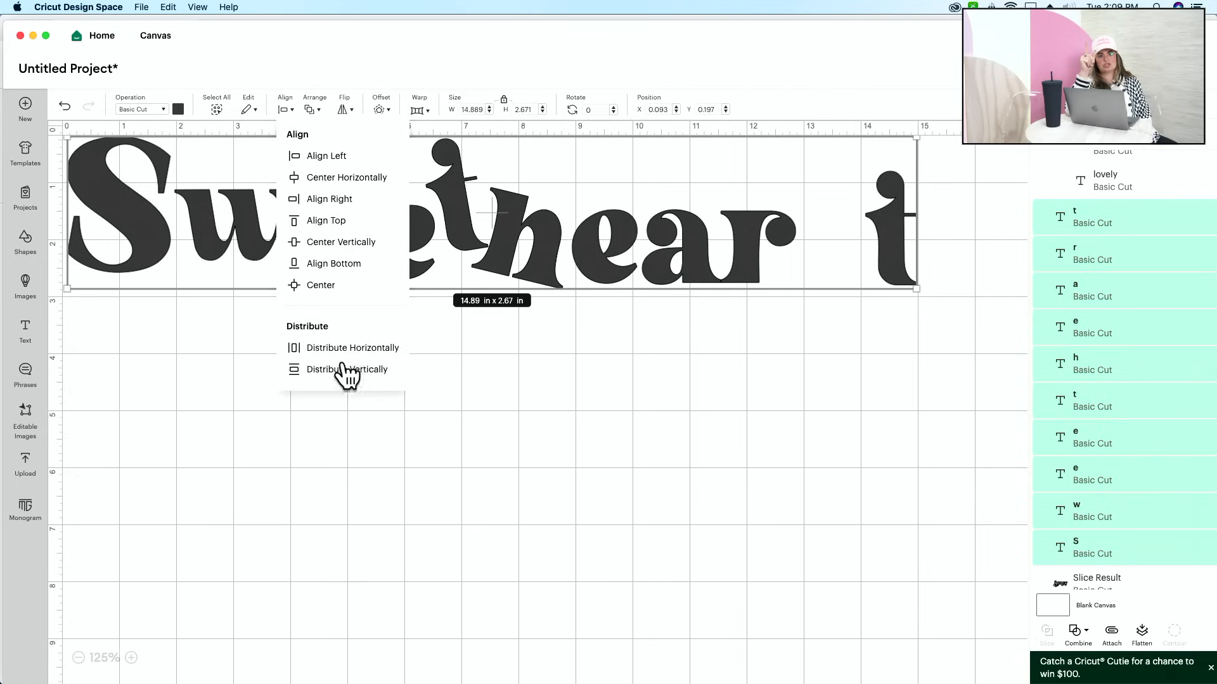
{"action": "left_click", "coordinate": [346, 354]}
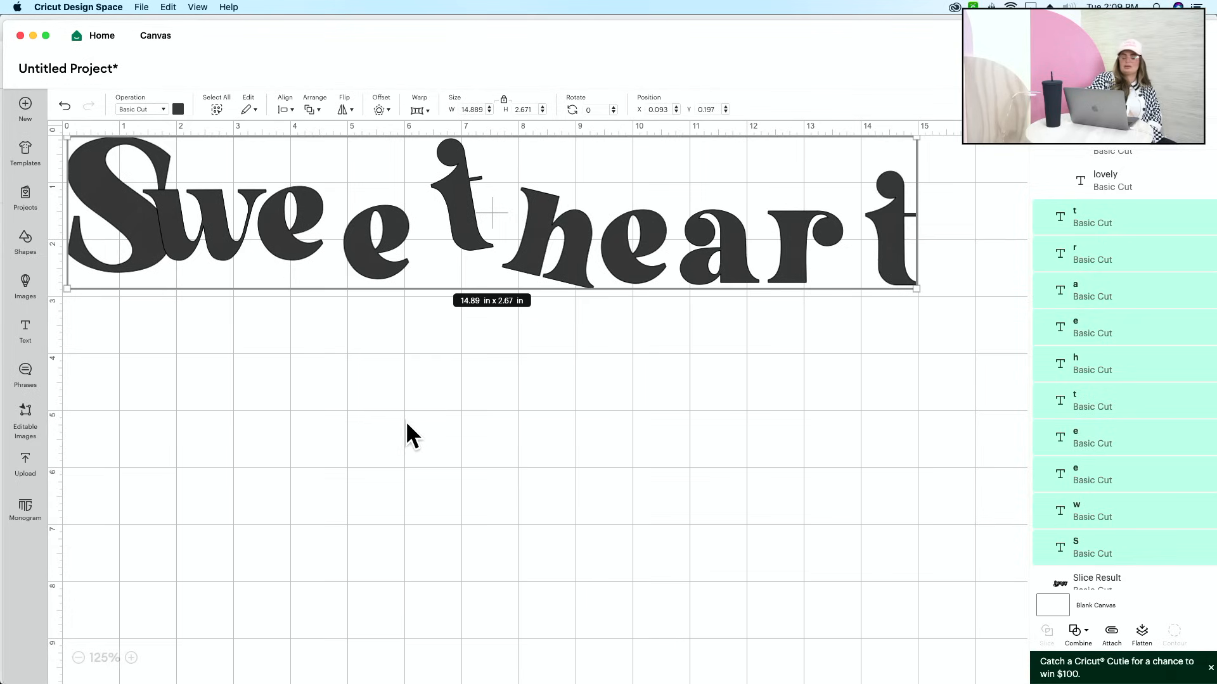
{"action": "left_click", "coordinate": [295, 368]}
{"action": "scroll", "coordinate": [757, 369], "scroll_direction": "down", "scroll_amount": 2}
{"action": "scroll", "coordinate": [785, 366], "scroll_direction": "up", "scroll_amount": 2}
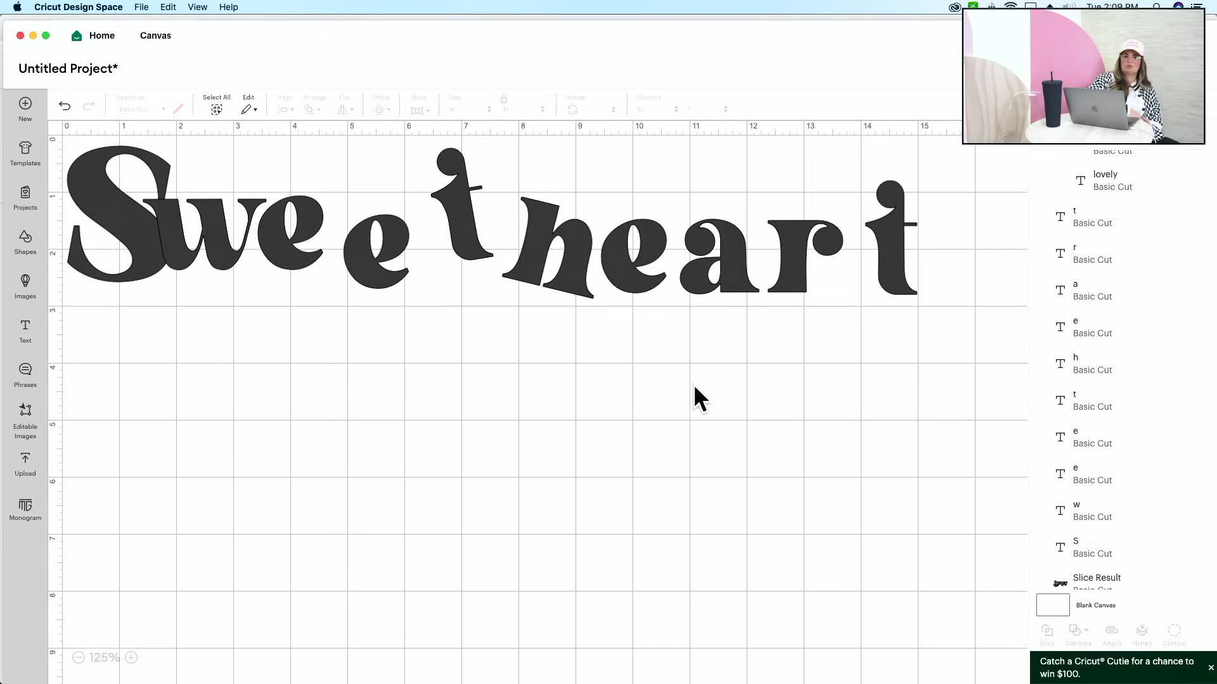
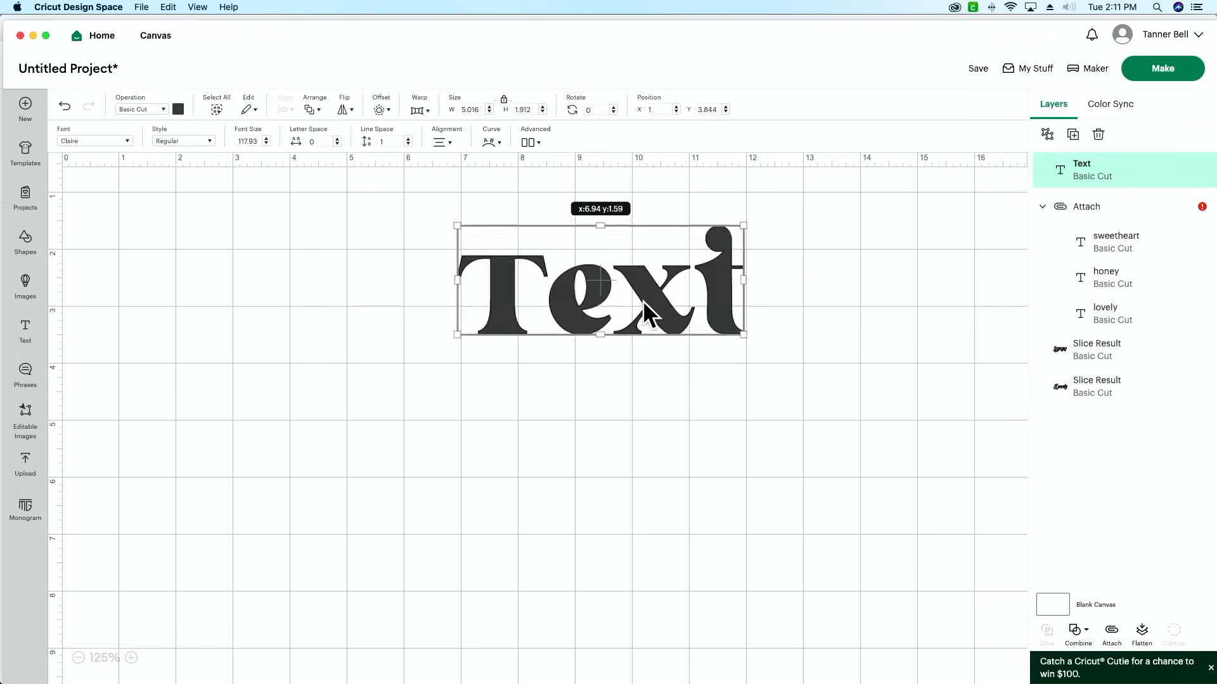
- Replace the placeholder text with Ruby and enlarge the word to about 9.43 × 3.31 in near the middle of the canvas
{"action": "double_click", "coordinate": [641, 355]}
{"action": "type", "text": "ruby"}
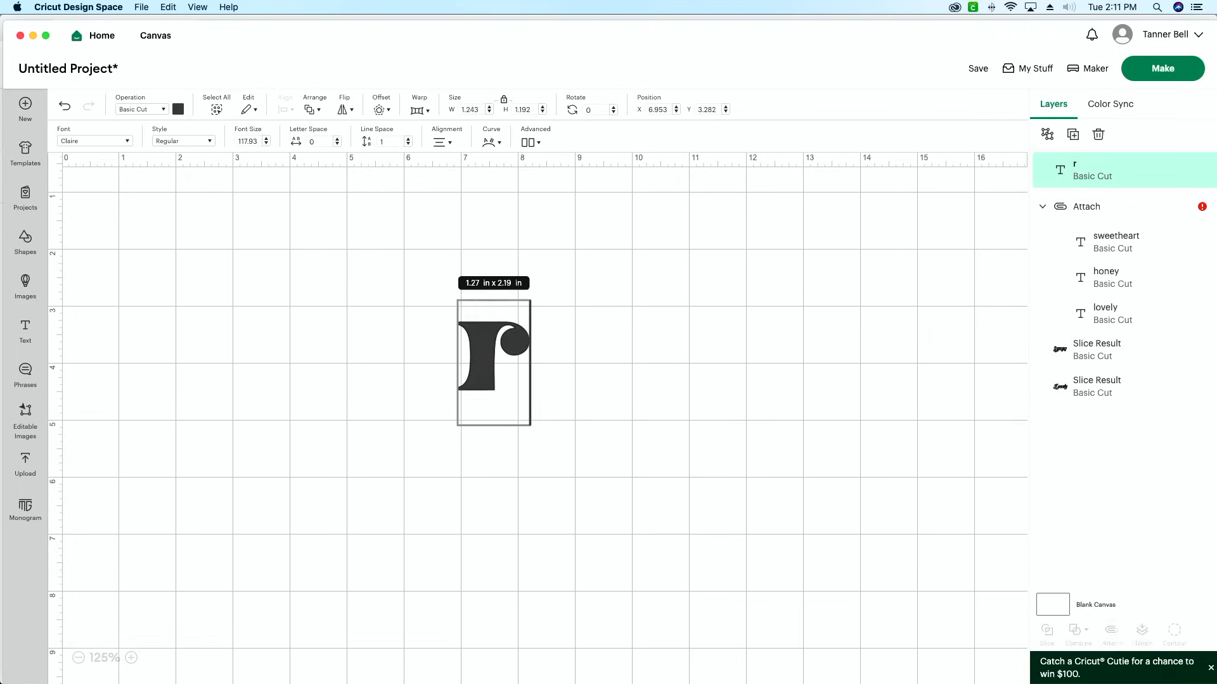
{"action": "key", "text": "BackSpace"}
{"action": "key", "text": "BackSpace"}
{"action": "key", "text": "BackSpace"}
{"action": "key", "text": "BackSpace"}
{"action": "type", "text": "Ruby"}
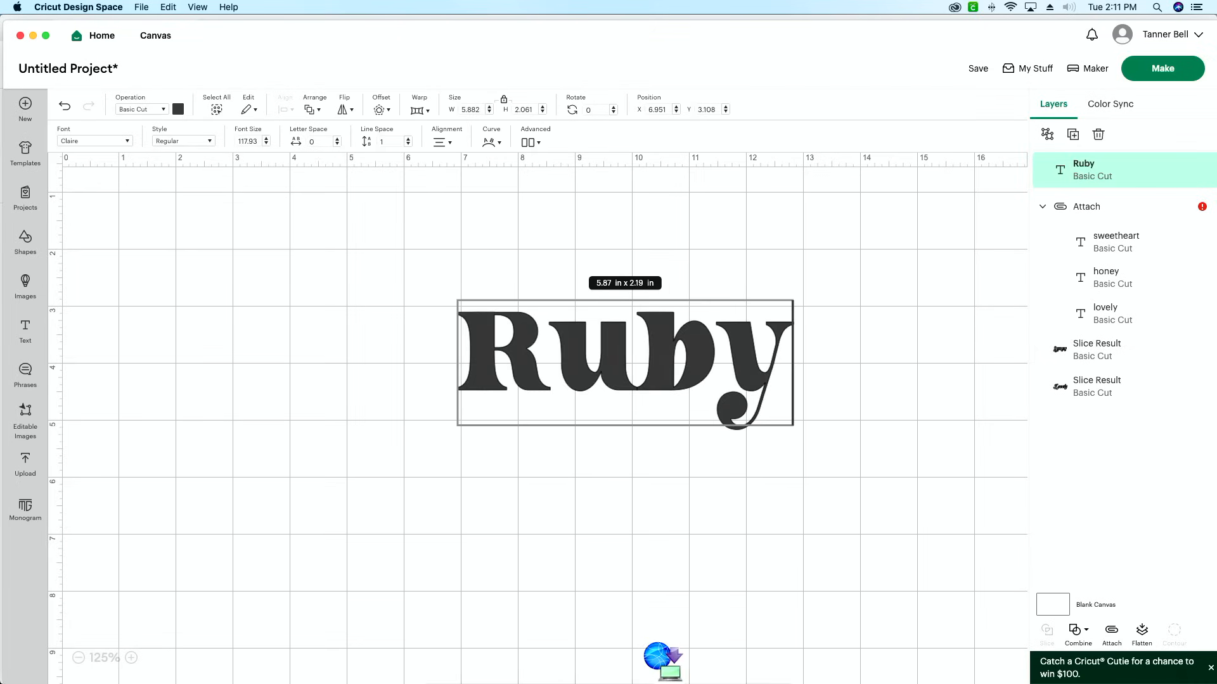
{"action": "left_click", "coordinate": [598, 475]}
{"action": "left_click_drag", "start_coordinate": [457, 426], "coordinate": [307, 494]}
{"action": "left_click_drag", "start_coordinate": [496, 397], "coordinate": [418, 364]}
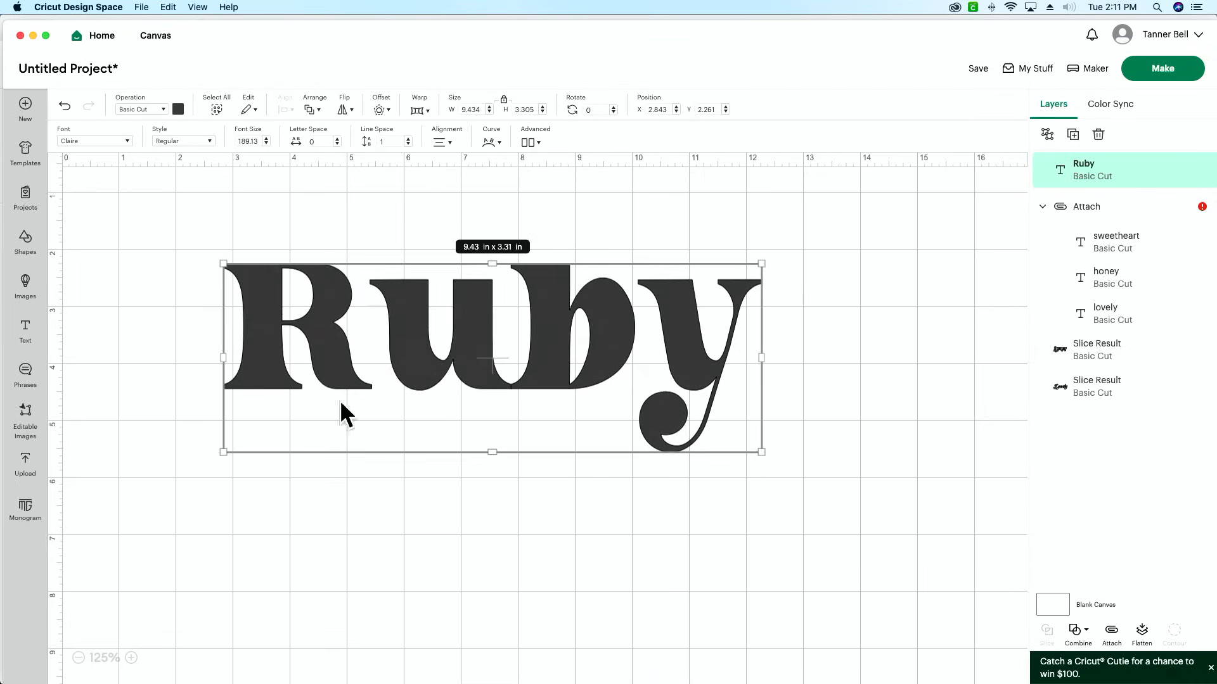
- Add a text layer reading claire and set its font to the system font Demonstrate
{"action": "left_click", "coordinate": [25, 330]}
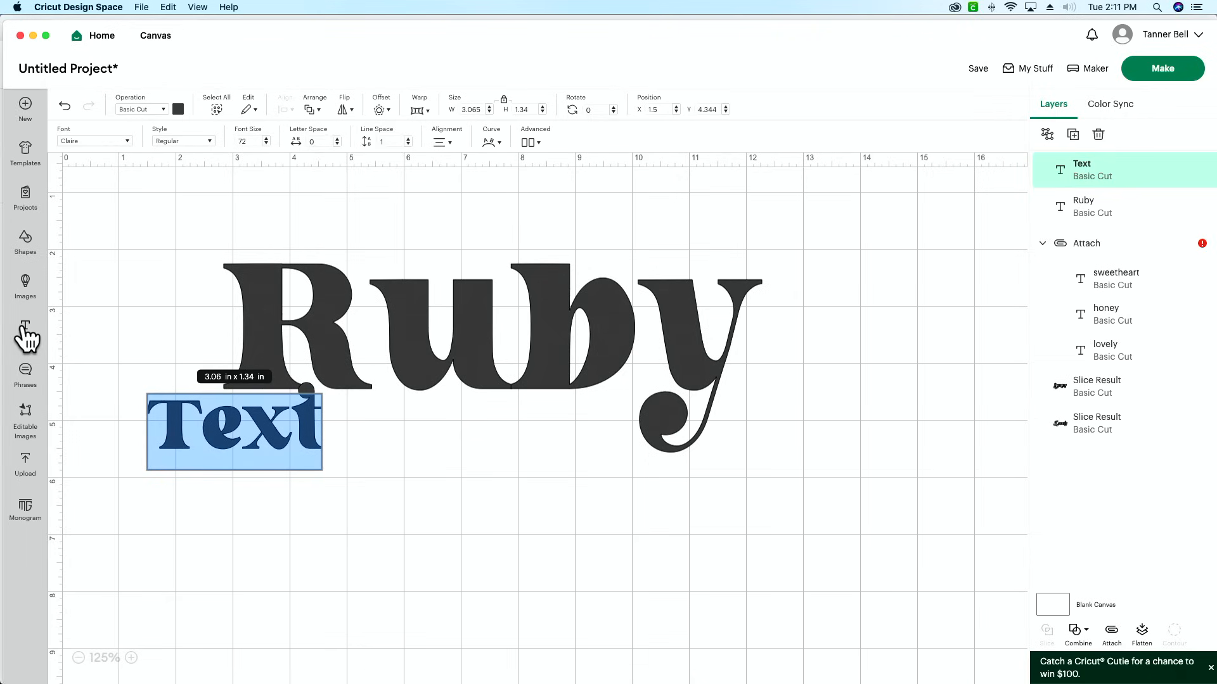
{"action": "type", "text": "claire"}
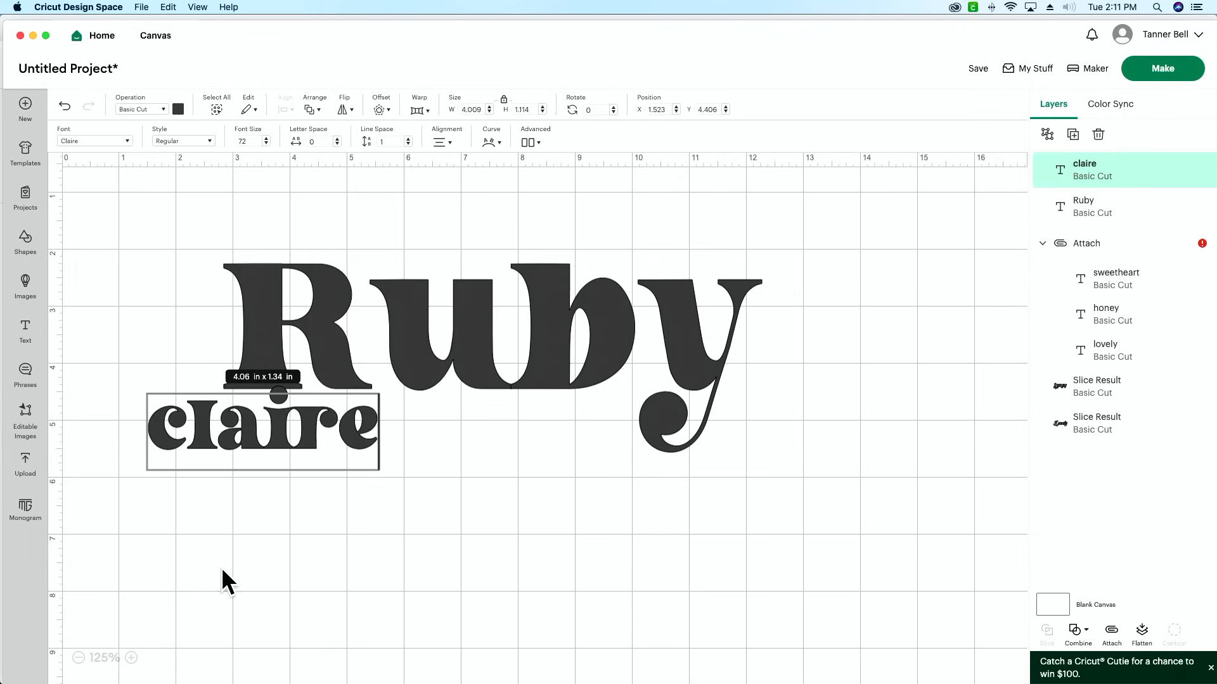
{"action": "left_click", "coordinate": [219, 569]}
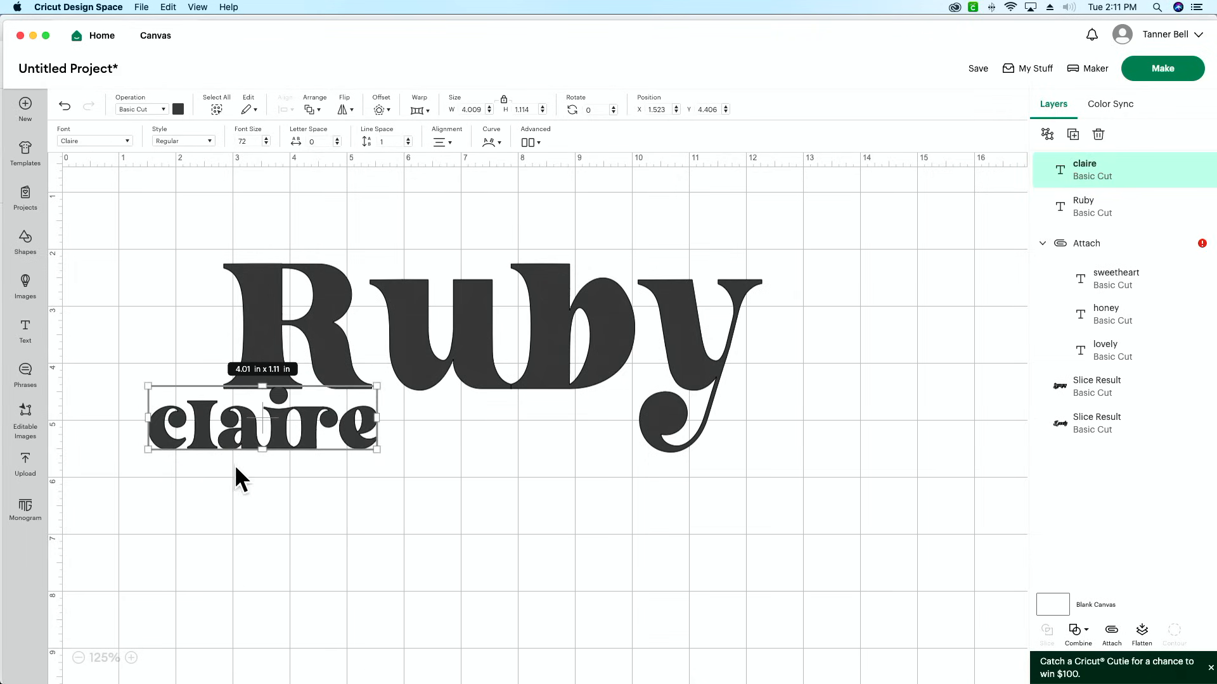
{"action": "left_click", "coordinate": [89, 140]}
{"action": "double_click", "coordinate": [795, 239]}
{"action": "type", "text": "demonstration"}
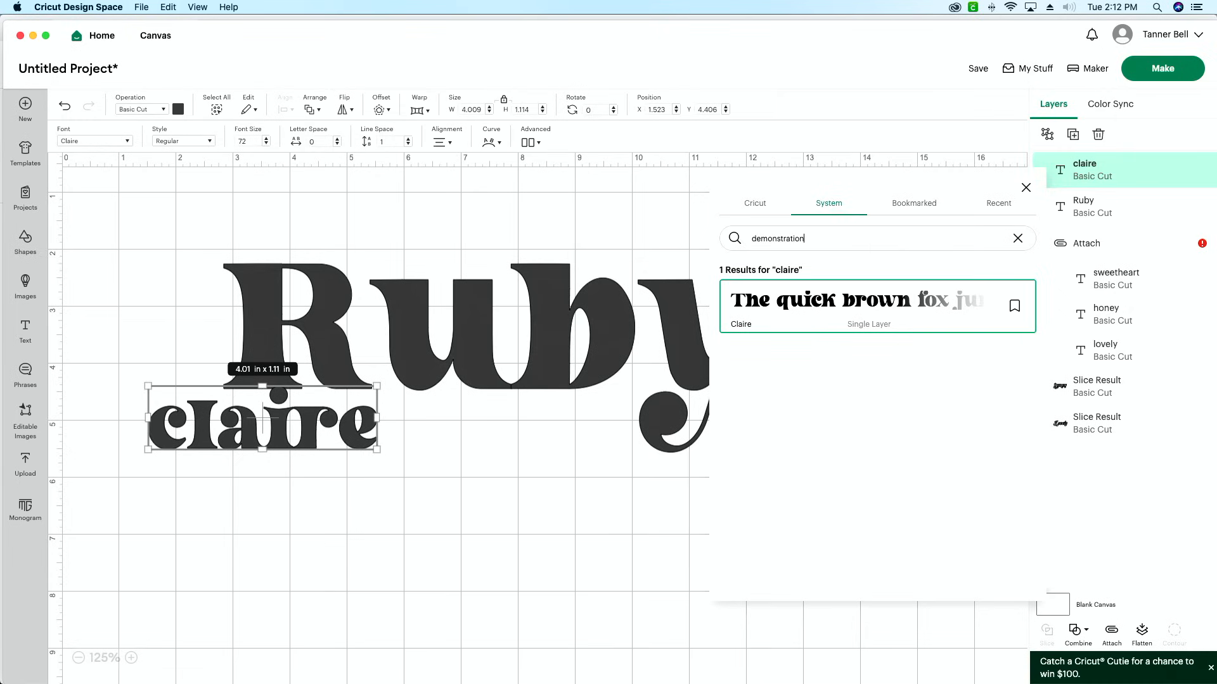
{"action": "key", "text": "BackSpace"}
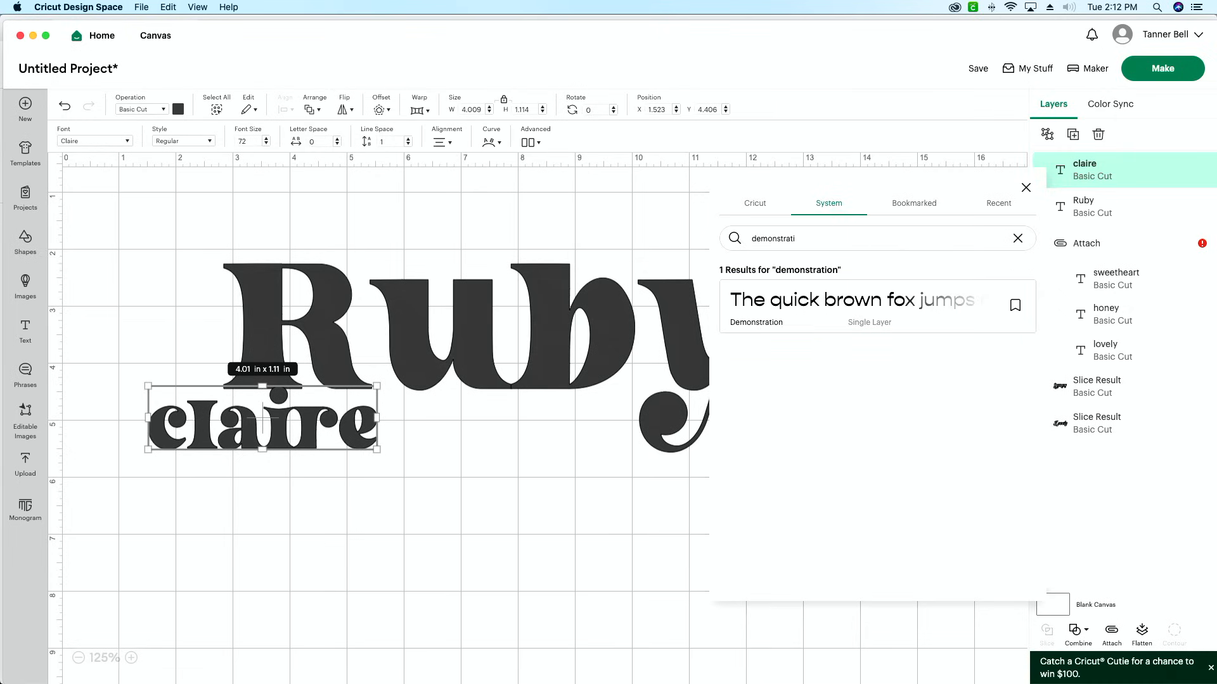
{"action": "key", "text": "BackSpace"}
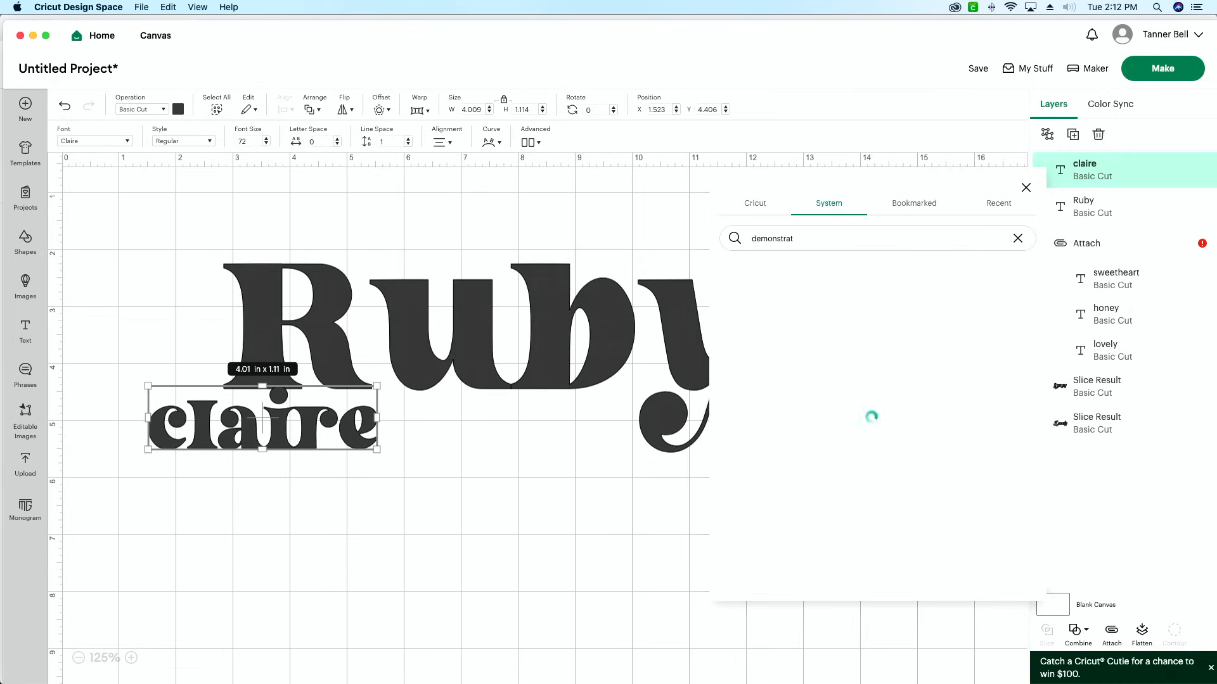
{"action": "left_click", "coordinate": [857, 310]}
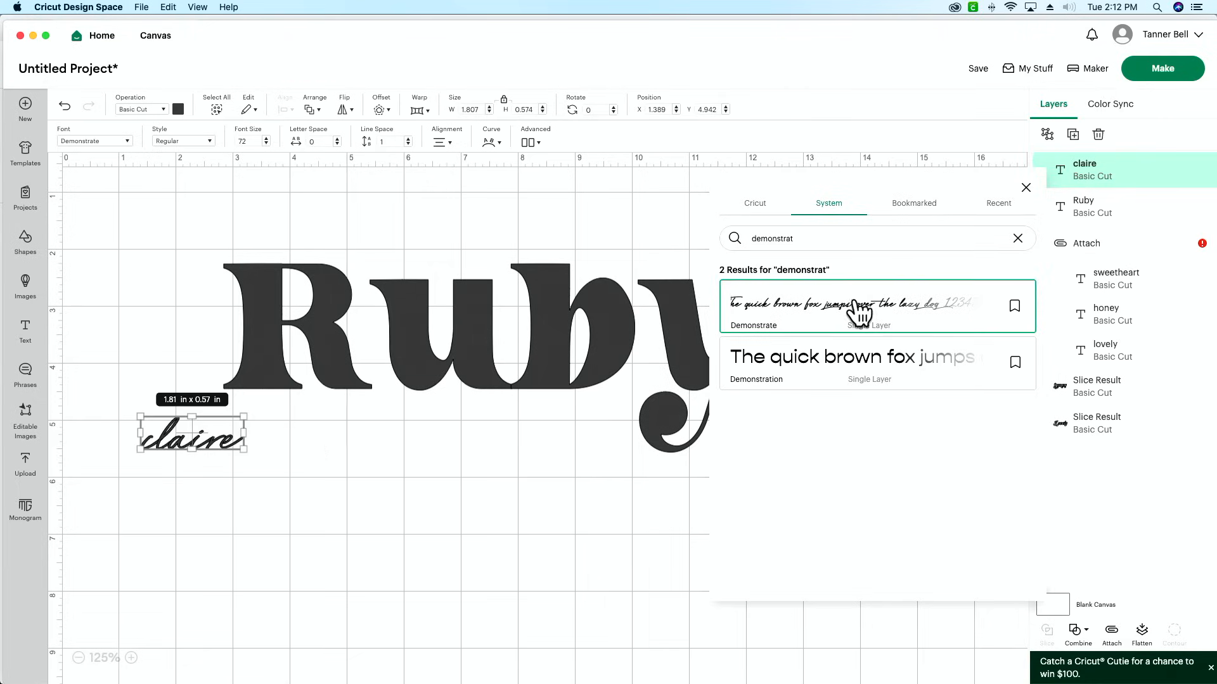
- Enlarge the claire text to about 6.04 × 1.92 in and place it over Ruby's lower edge at about X 3.94, Y 3.33
{"action": "left_click_drag", "start_coordinate": [244, 449], "coordinate": [485, 526]}
{"action": "left_click_drag", "start_coordinate": [369, 501], "coordinate": [514, 399]}
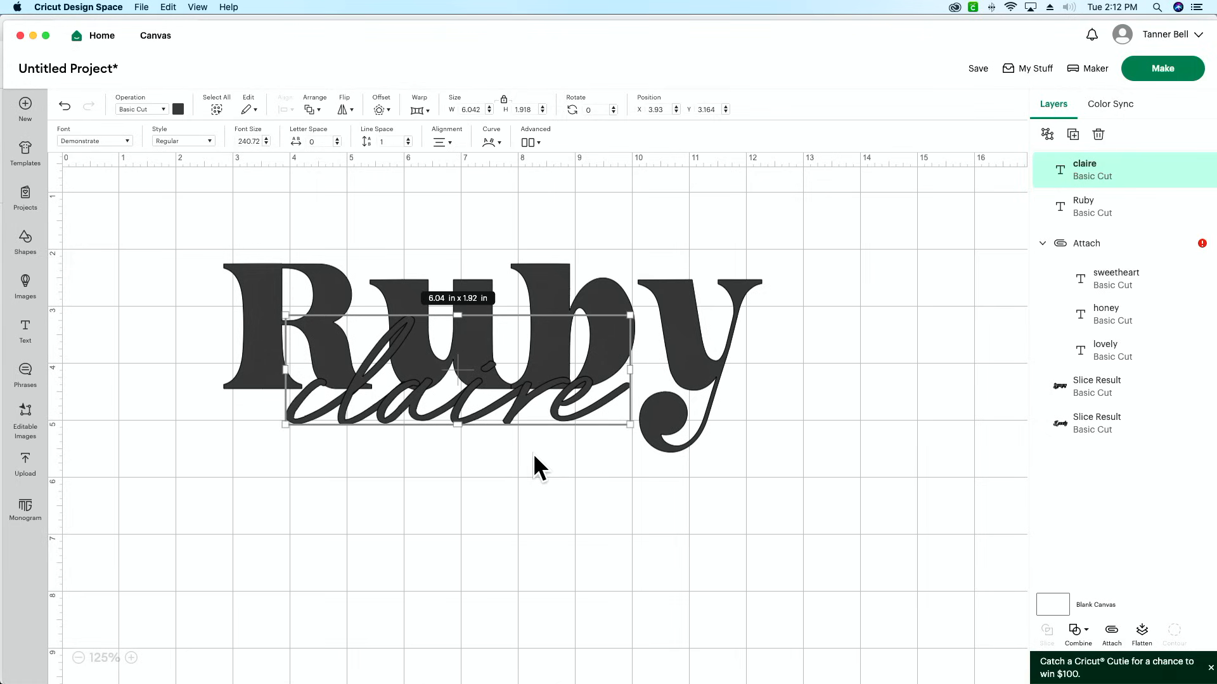
{"action": "left_click_drag", "start_coordinate": [520, 399], "coordinate": [523, 431]}
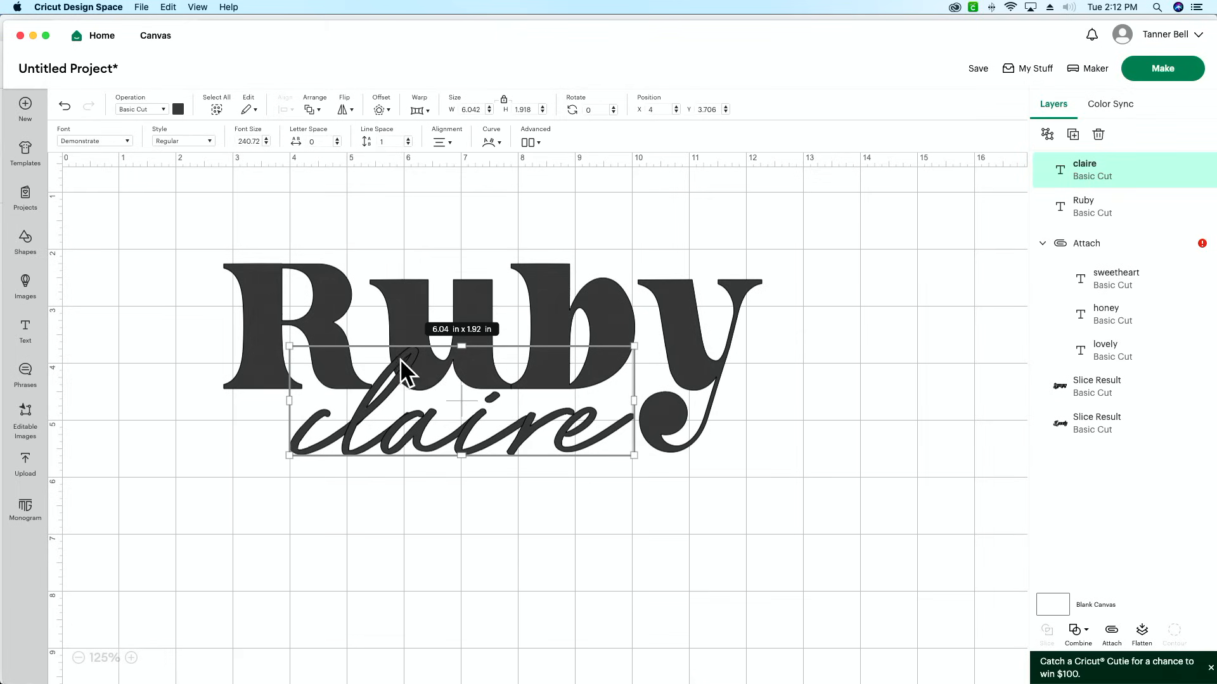
{"action": "left_click_drag", "start_coordinate": [432, 427], "coordinate": [401, 427]}
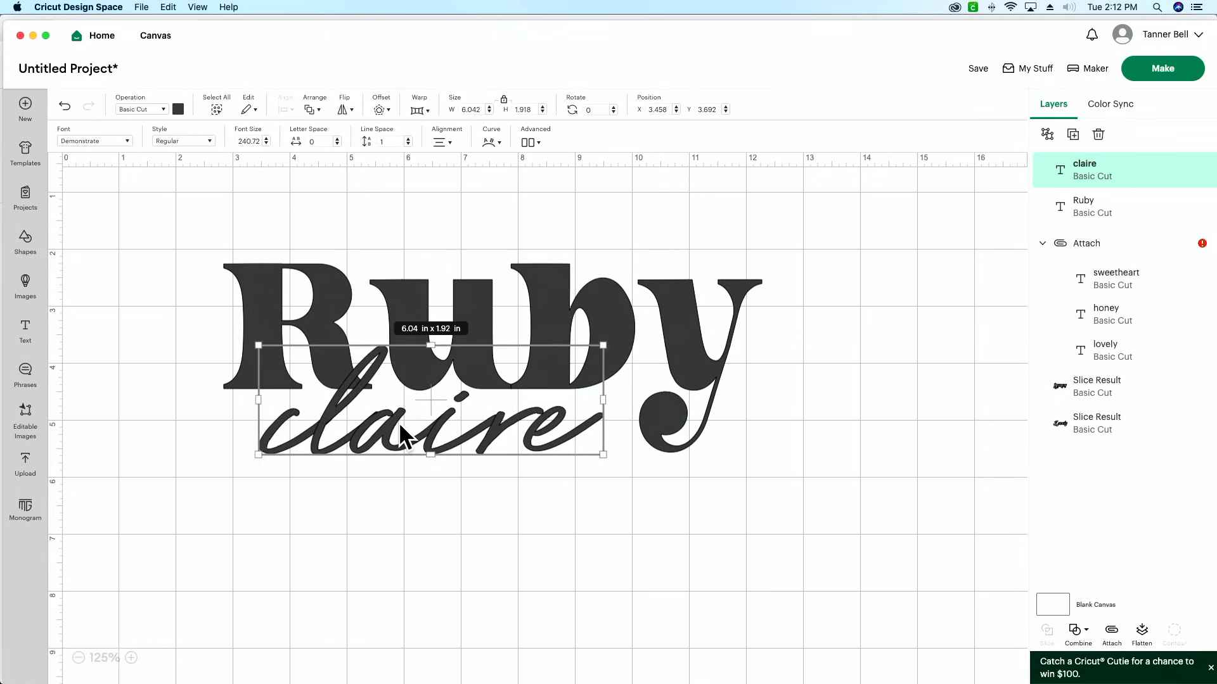
{"action": "left_click_drag", "start_coordinate": [400, 426], "coordinate": [429, 406]}
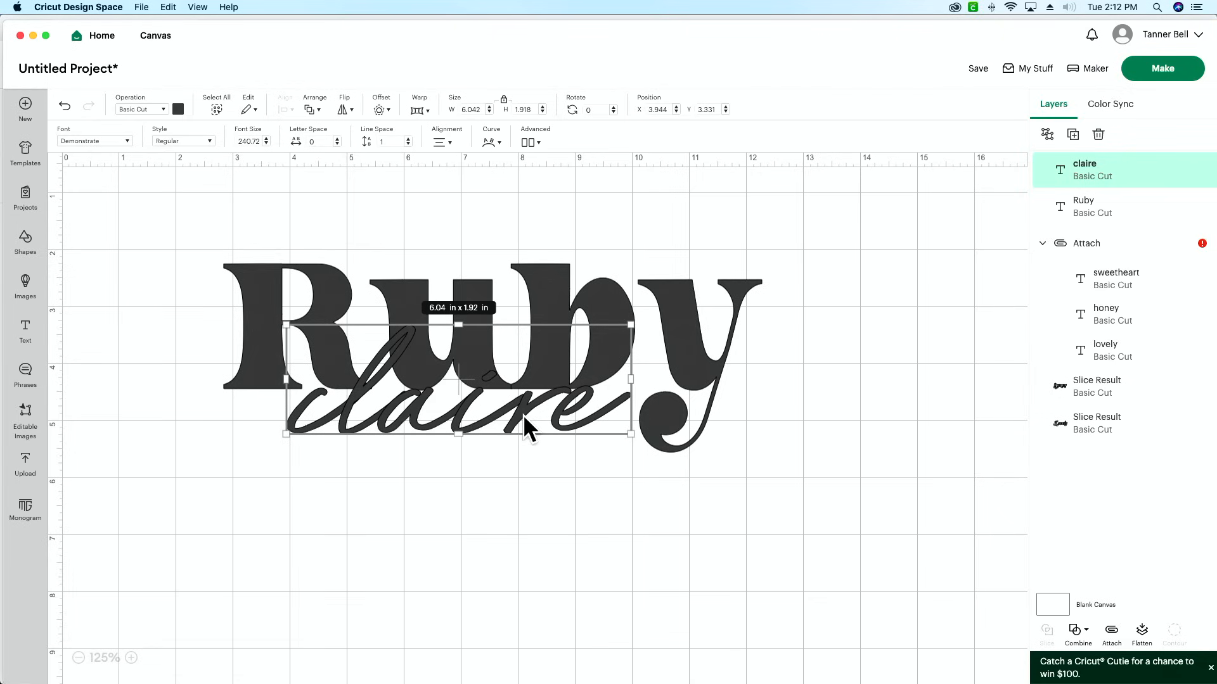
- Recolor the claire script text red so it stands out over Ruby
{"action": "left_click", "coordinate": [178, 109]}
{"action": "left_click", "coordinate": [191, 233]}
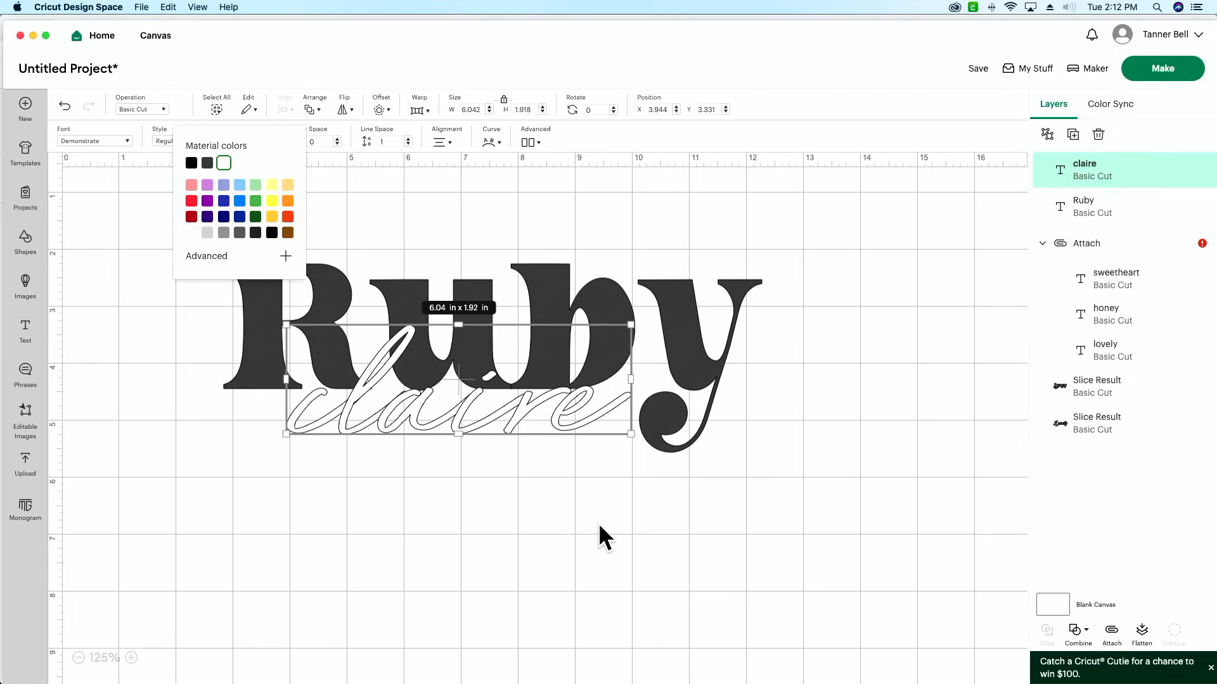
{"action": "left_click", "coordinate": [191, 202]}
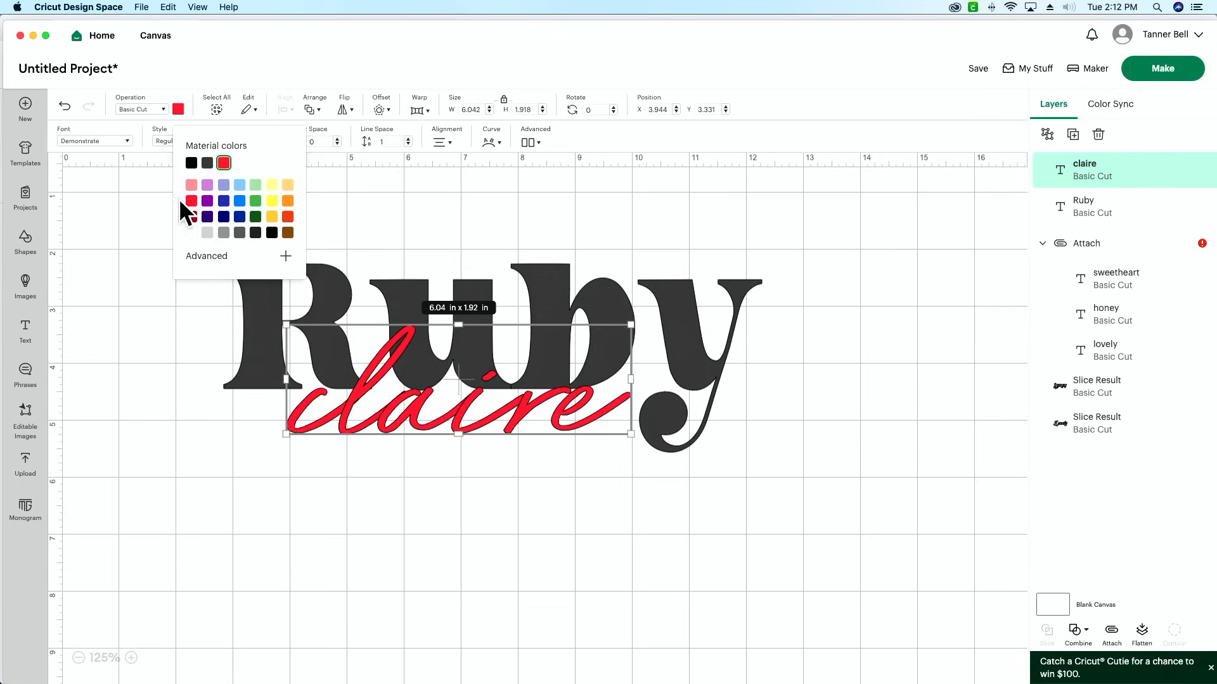
{"action": "left_click", "coordinate": [493, 534]}
- Recolor the Ruby text light blue to contrast with the claire script
{"action": "left_click", "coordinate": [682, 320]}
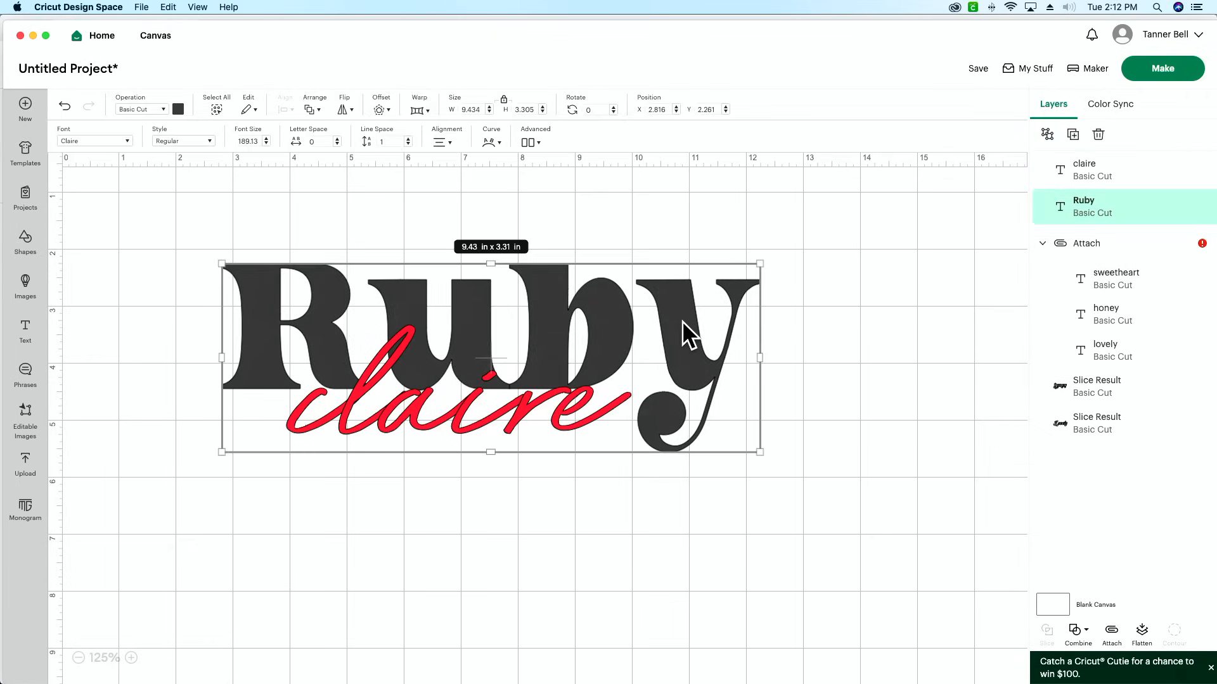
{"action": "left_click", "coordinate": [178, 109]}
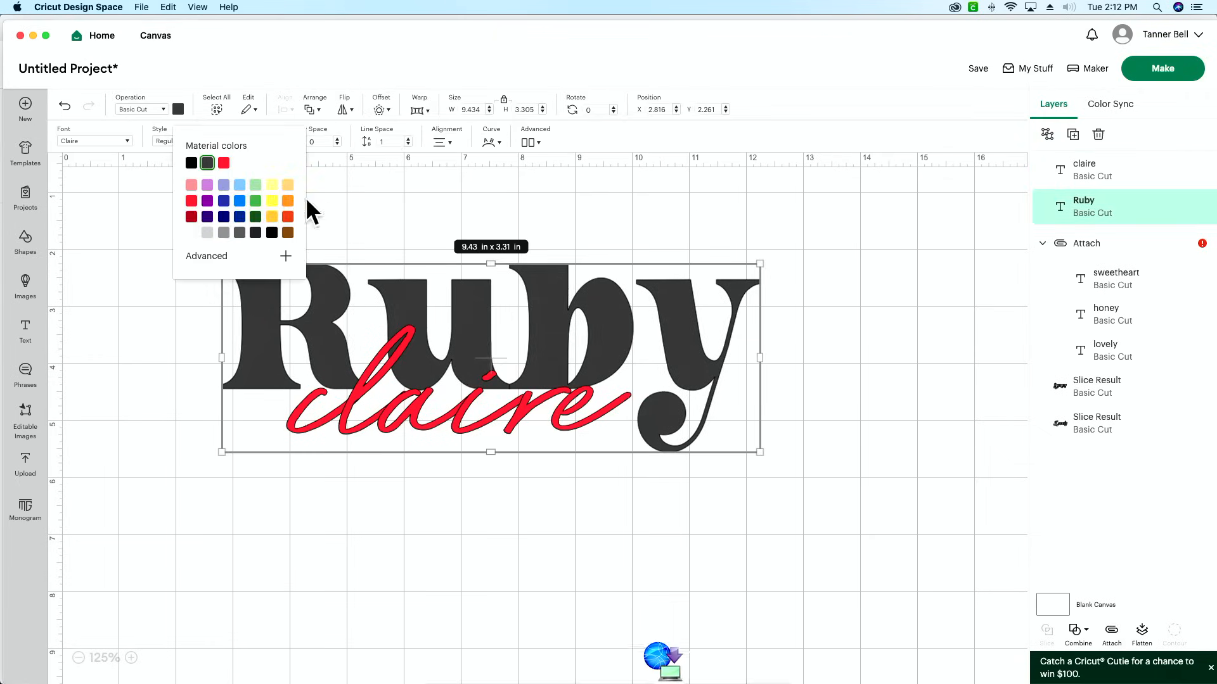
{"action": "left_click", "coordinate": [241, 184]}
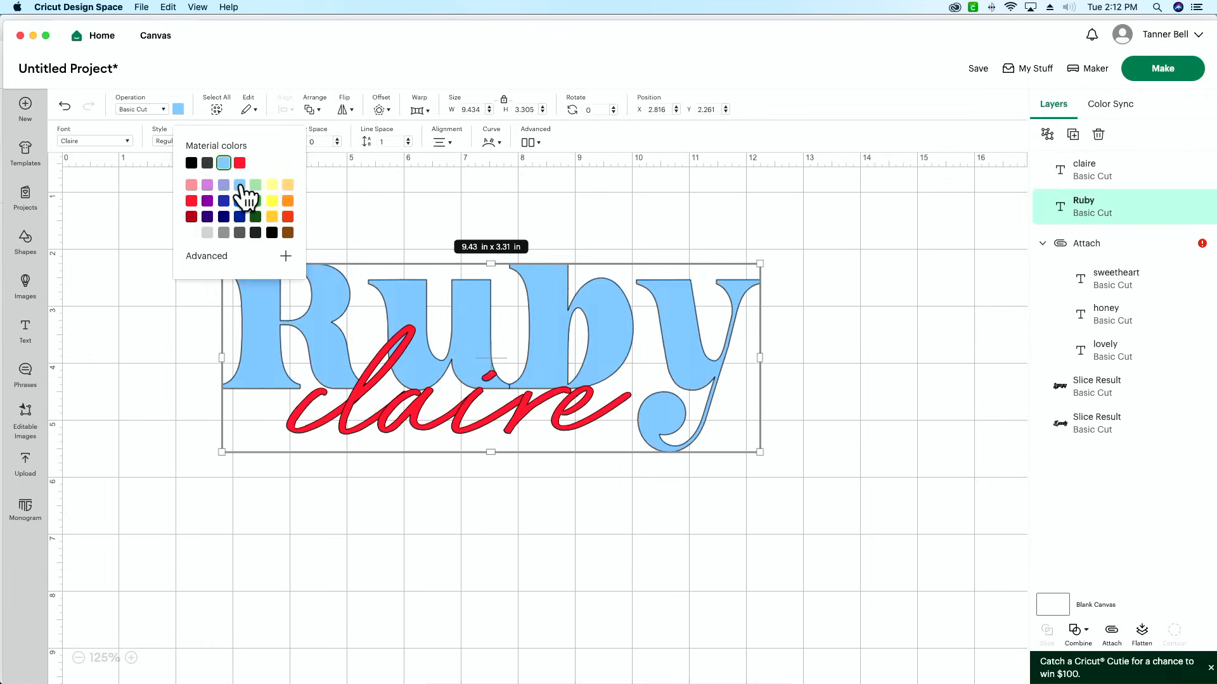
{"action": "left_click", "coordinate": [428, 497]}
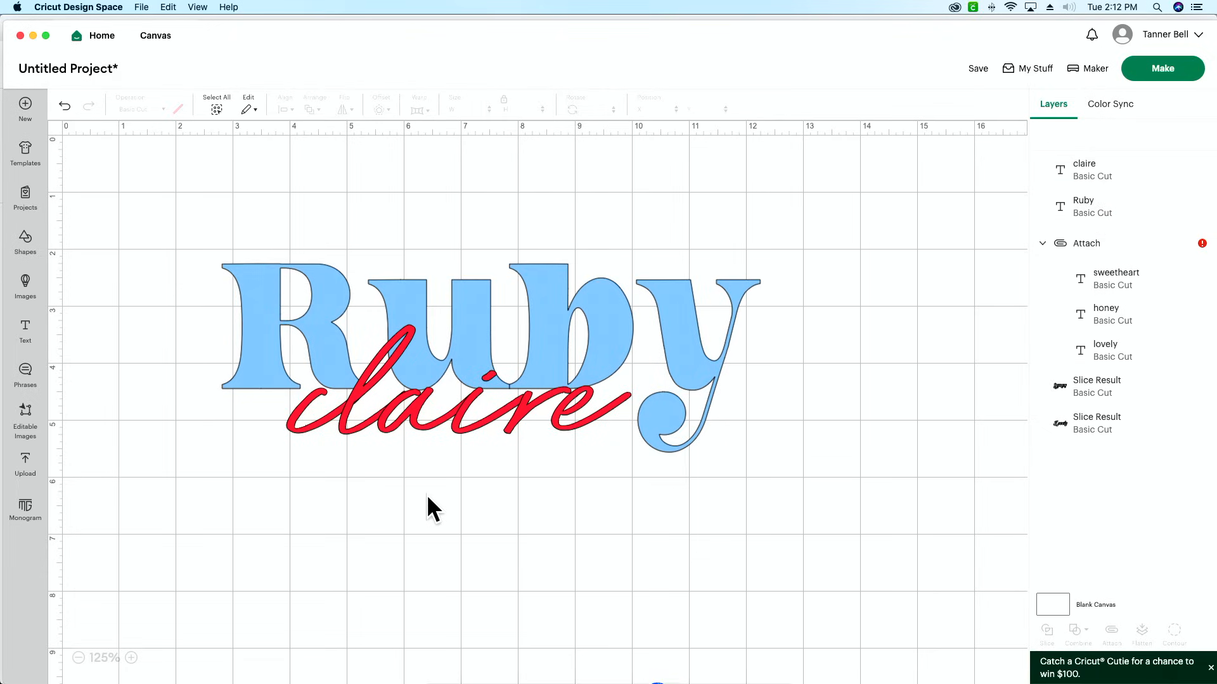
- Nudge claire to X 3.972 and create a 0.1 in welded offset with rounded corners around it
{"action": "left_click", "coordinate": [452, 431]}
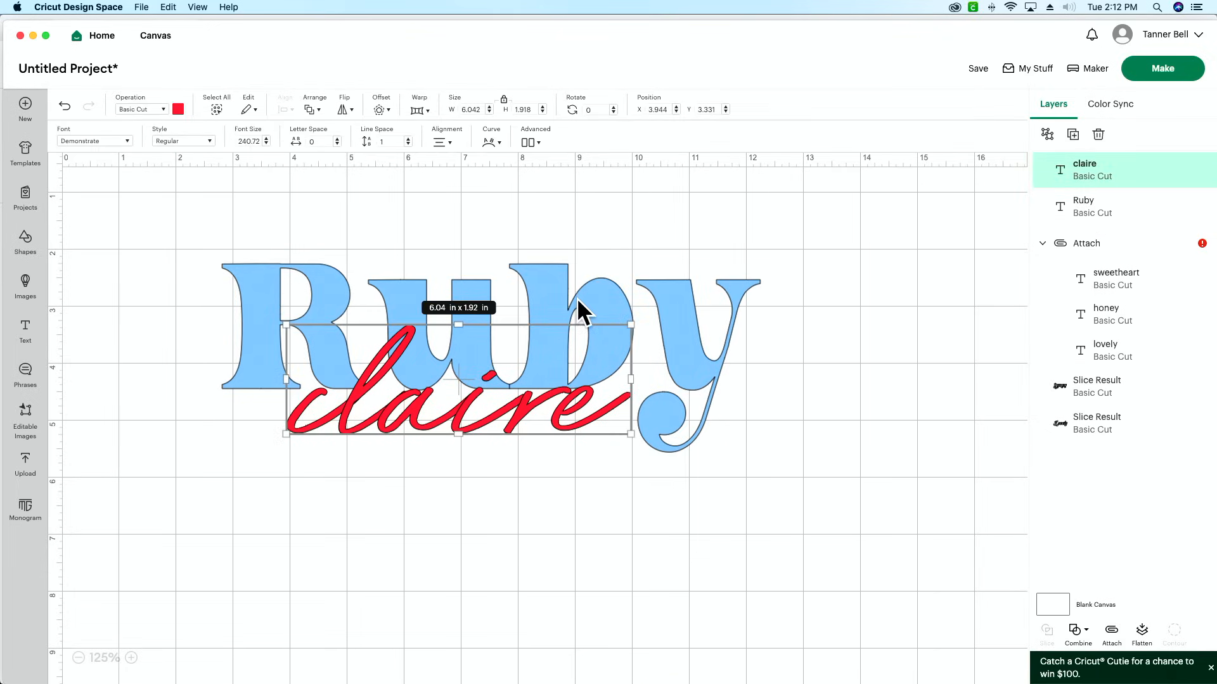
{"action": "key", "text": "Right"}
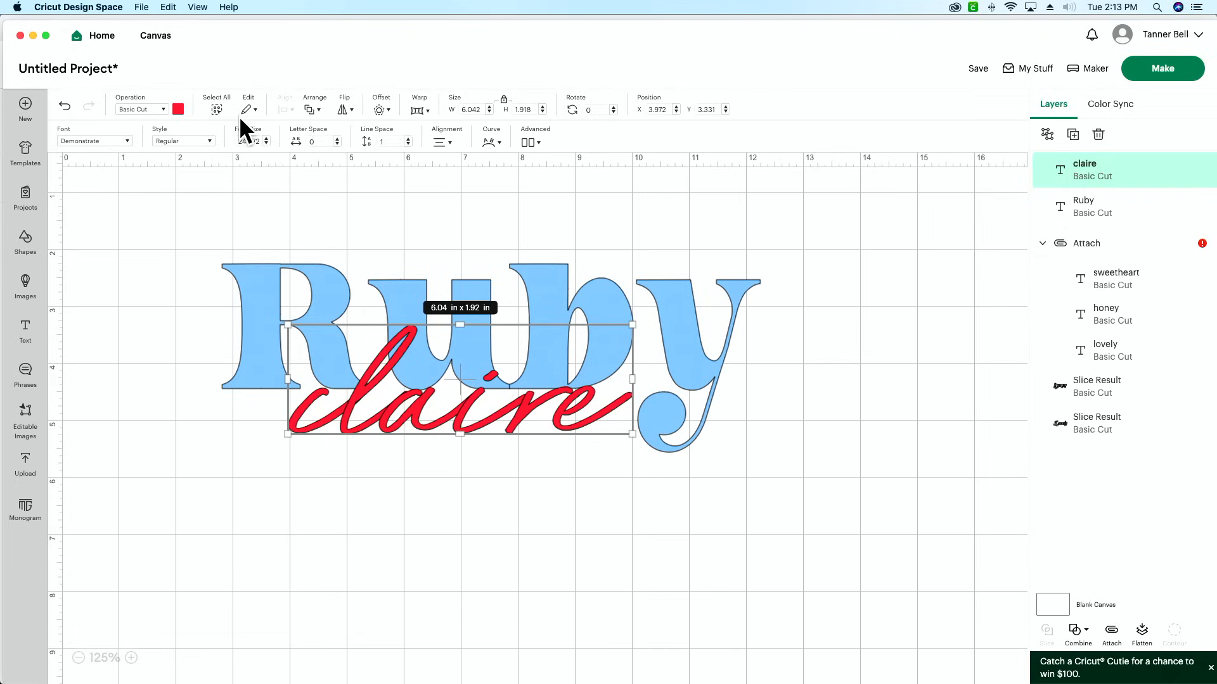
{"action": "left_click", "coordinate": [382, 111]}
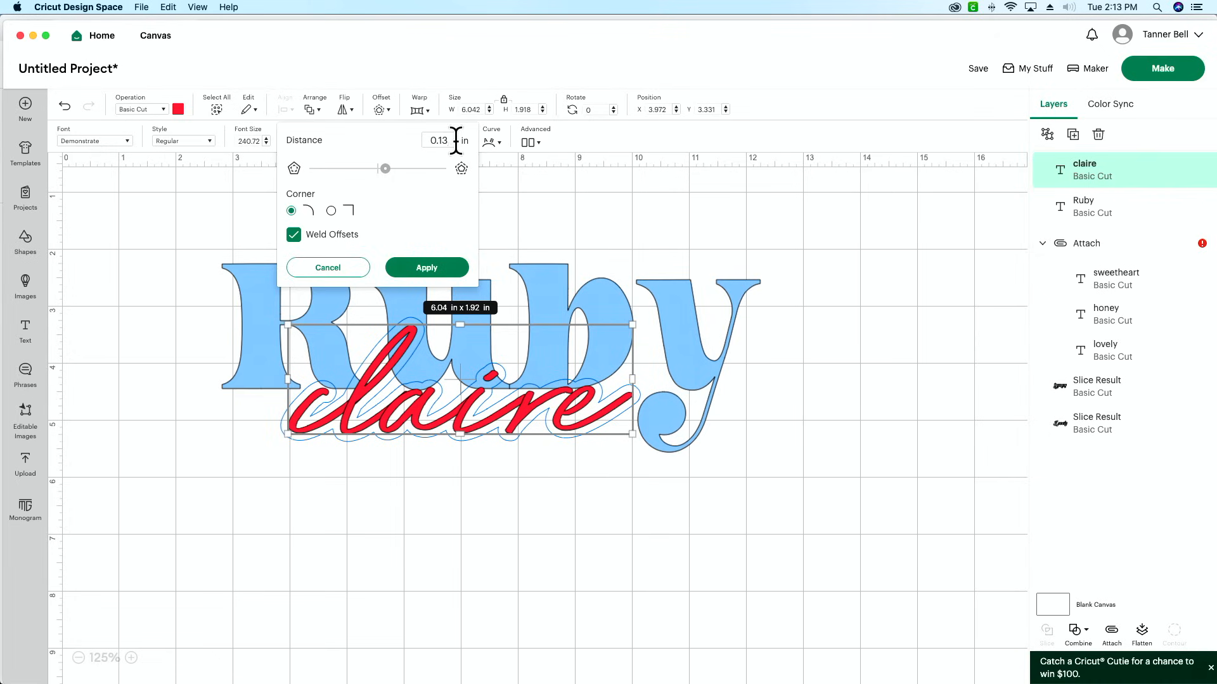
{"action": "left_click_drag", "start_coordinate": [385, 168], "coordinate": [383, 168]}
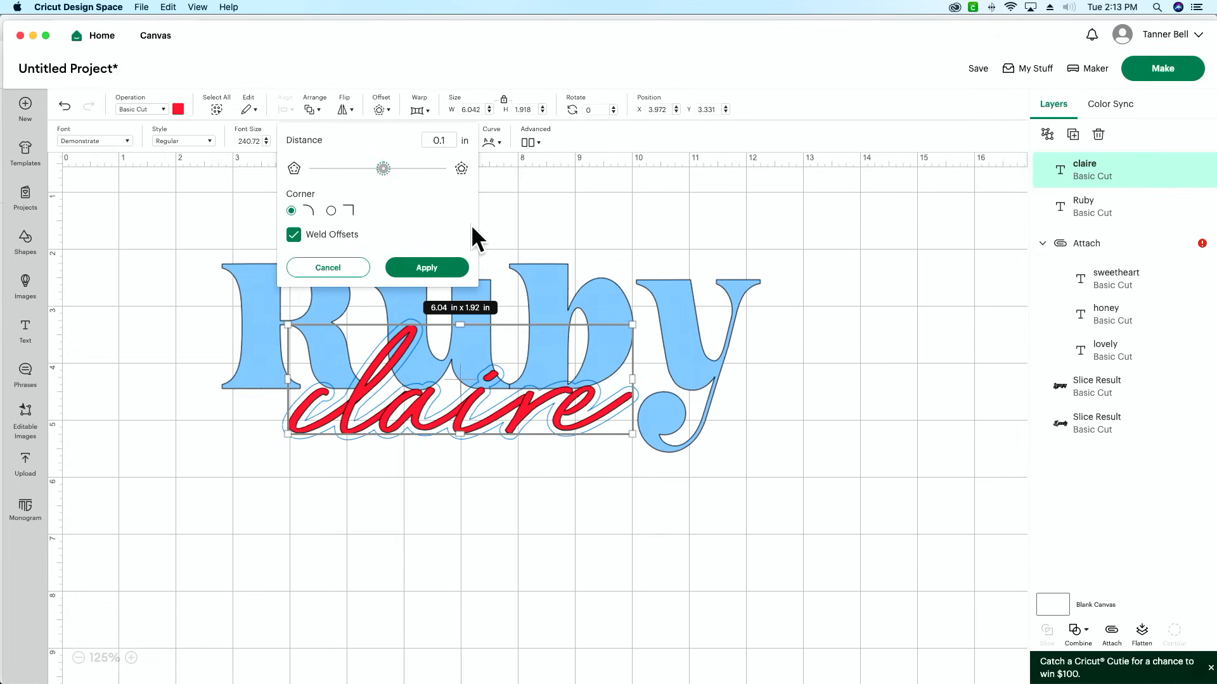
{"action": "left_click", "coordinate": [448, 268]}
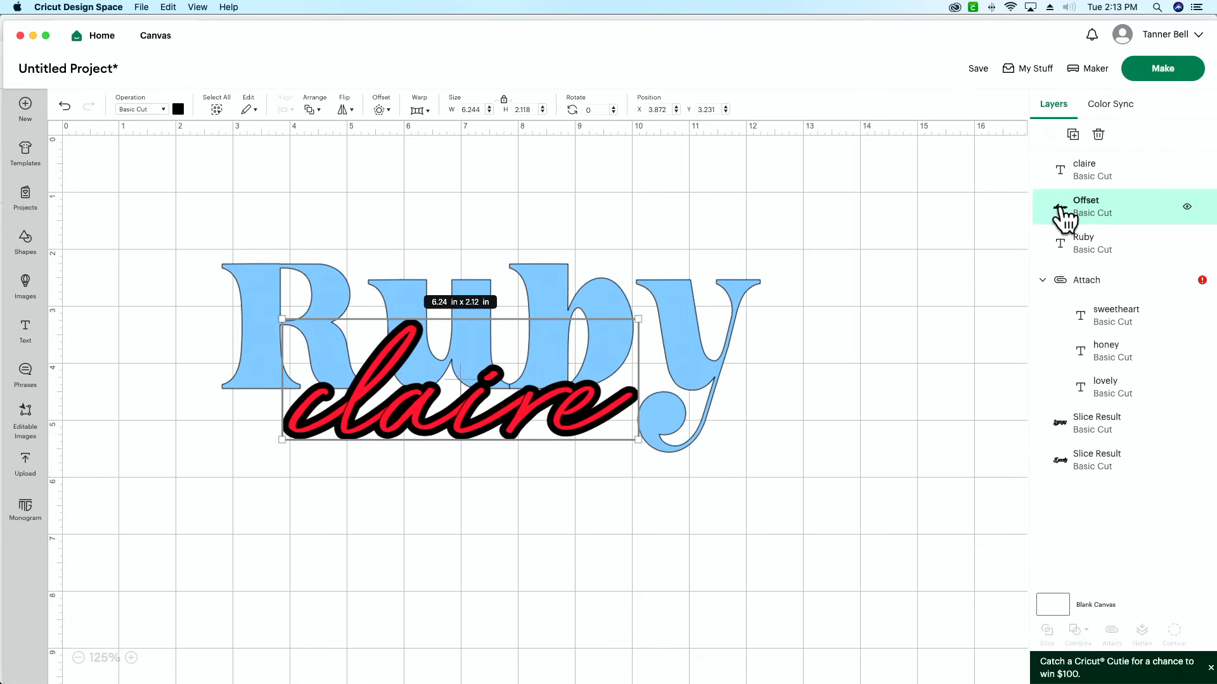
- Slice the claire offset out of Ruby and delete the three leftover offset pieces
{"action": "left_click", "coordinate": [1115, 258], "text": "shift"}
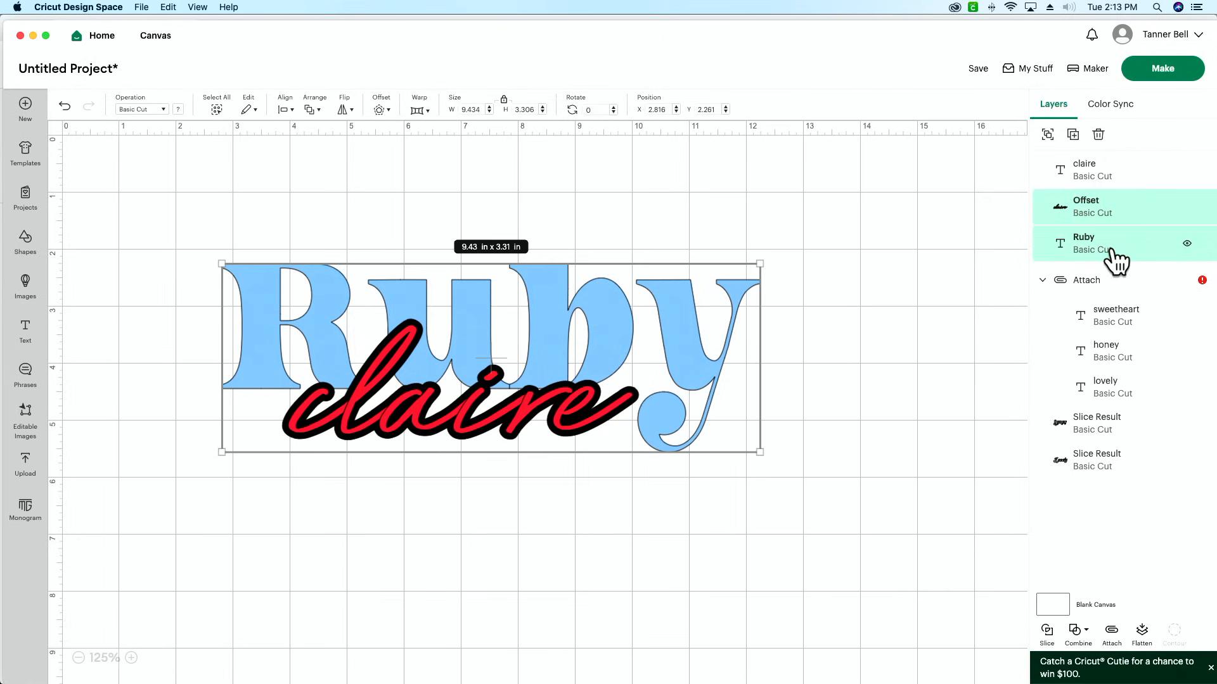
{"action": "left_click", "coordinate": [1047, 633]}
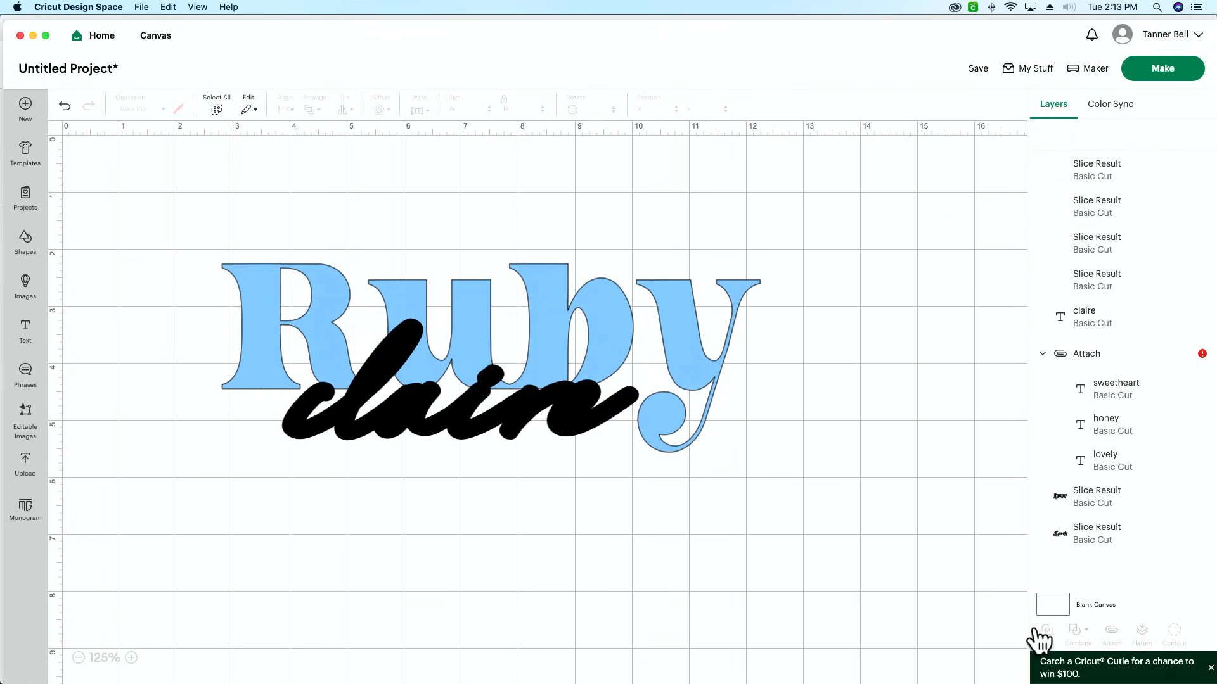
{"action": "left_click", "coordinate": [405, 408]}
{"action": "key", "text": "Delete"}
{"action": "scroll", "coordinate": [402, 375], "scroll_direction": "down", "scroll_amount": 2}
{"action": "left_click", "coordinate": [408, 310]}
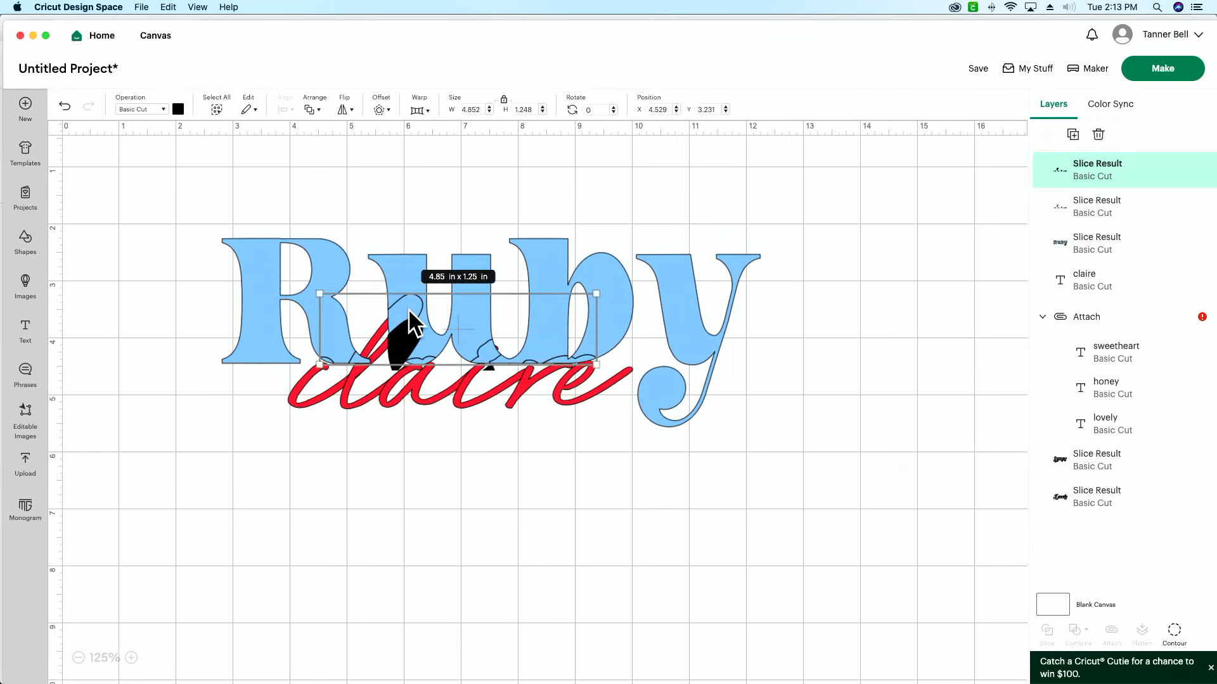
{"action": "key", "text": "Delete"}
{"action": "left_click", "coordinate": [408, 309]}
{"action": "key", "text": "Delete"}
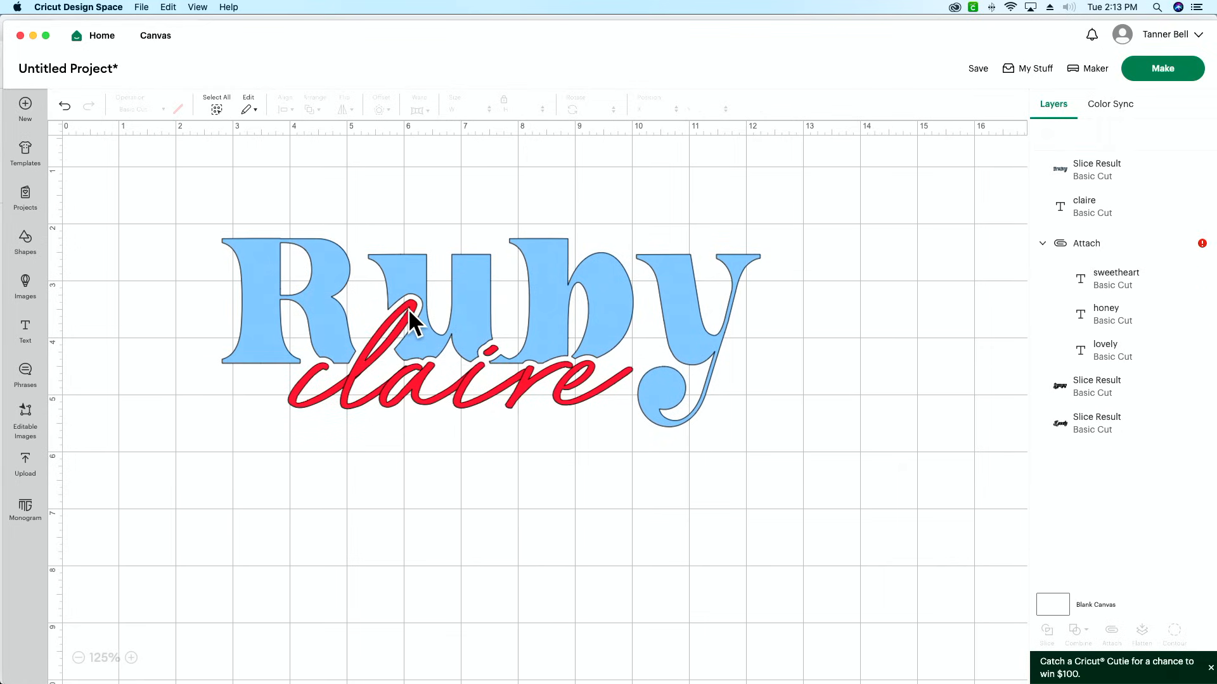
- Examine the gap between the claire script and the cut-out Ruby letters up close
{"action": "left_click", "coordinate": [132, 657]}
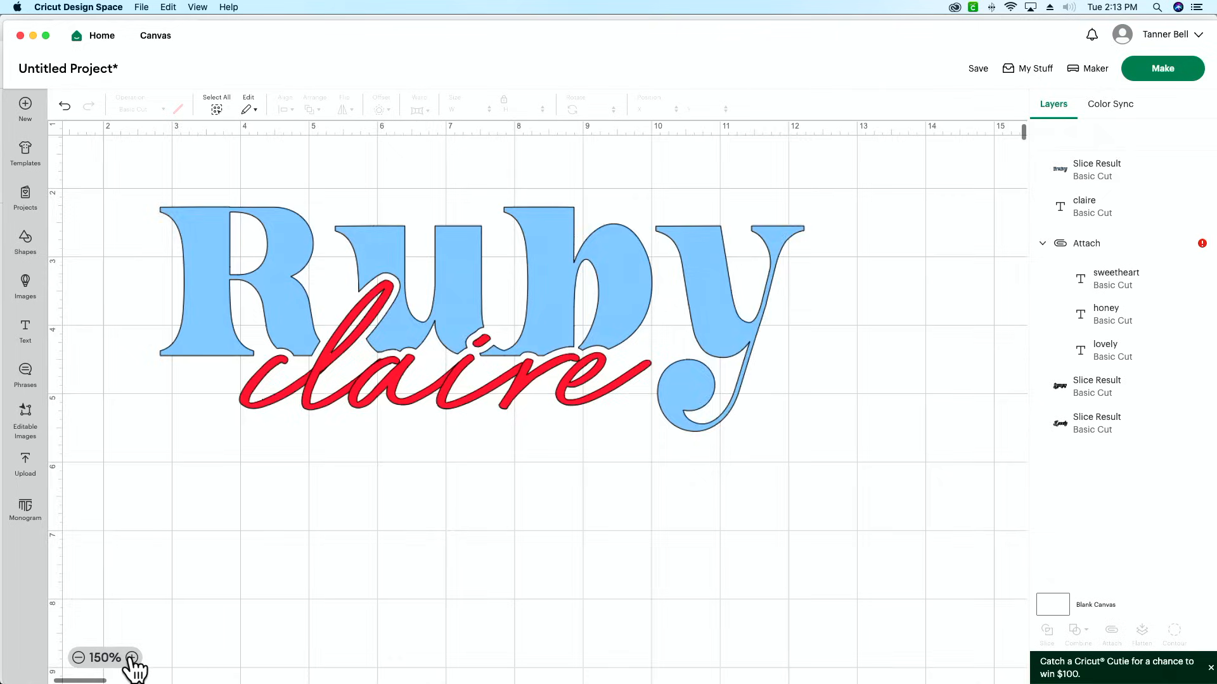
{"action": "left_click", "coordinate": [134, 658]}
{"action": "left_click", "coordinate": [134, 658]}
{"action": "scroll", "coordinate": [246, 437], "scroll_direction": "left", "scroll_amount": 5}
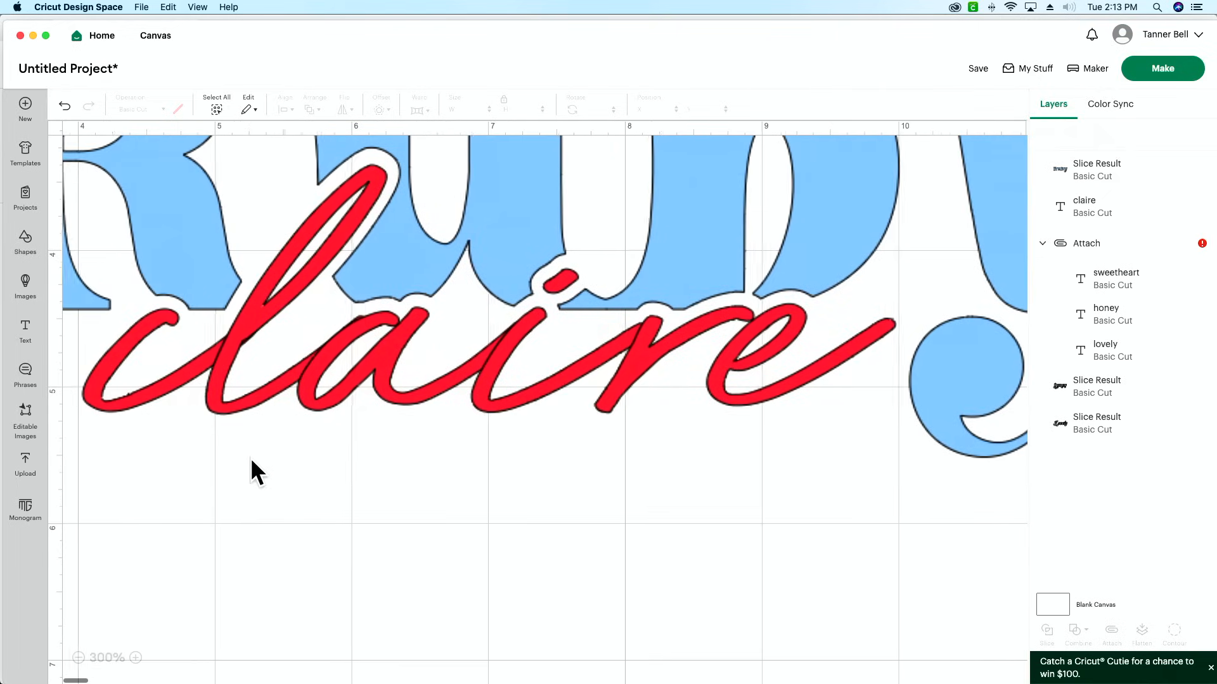
{"action": "left_click", "coordinate": [79, 658]}
{"action": "left_click", "coordinate": [78, 657]}
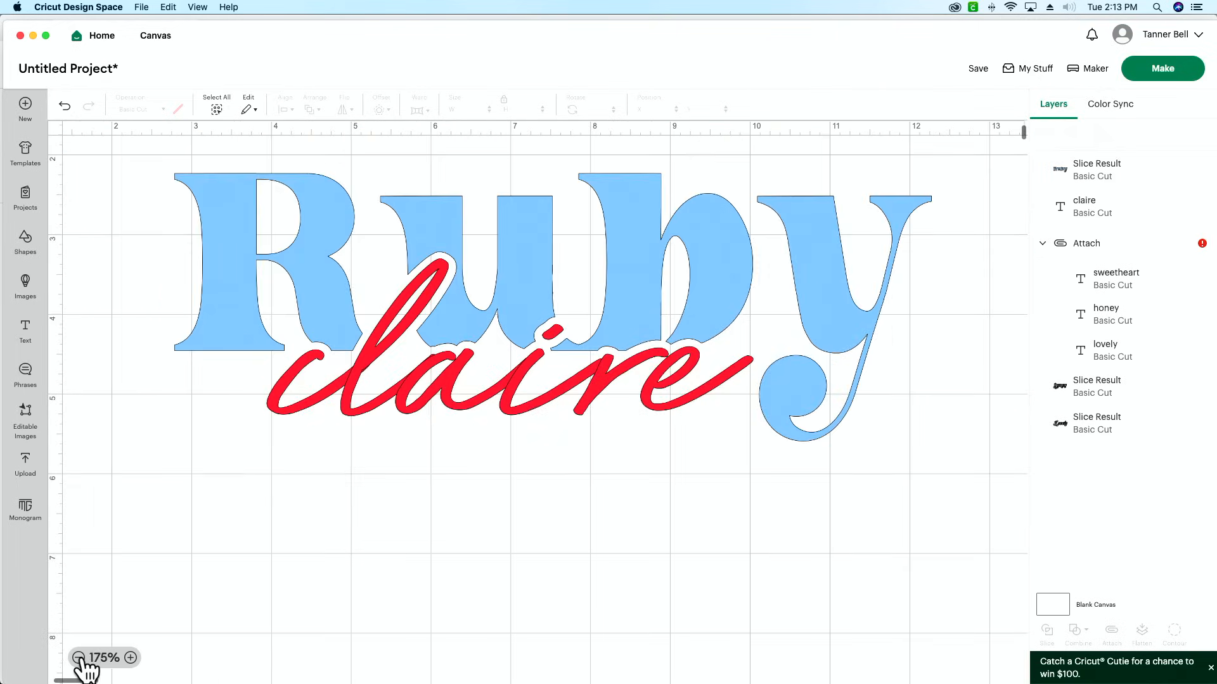
{"action": "scroll", "coordinate": [393, 431], "scroll_direction": "up", "scroll_amount": 3}
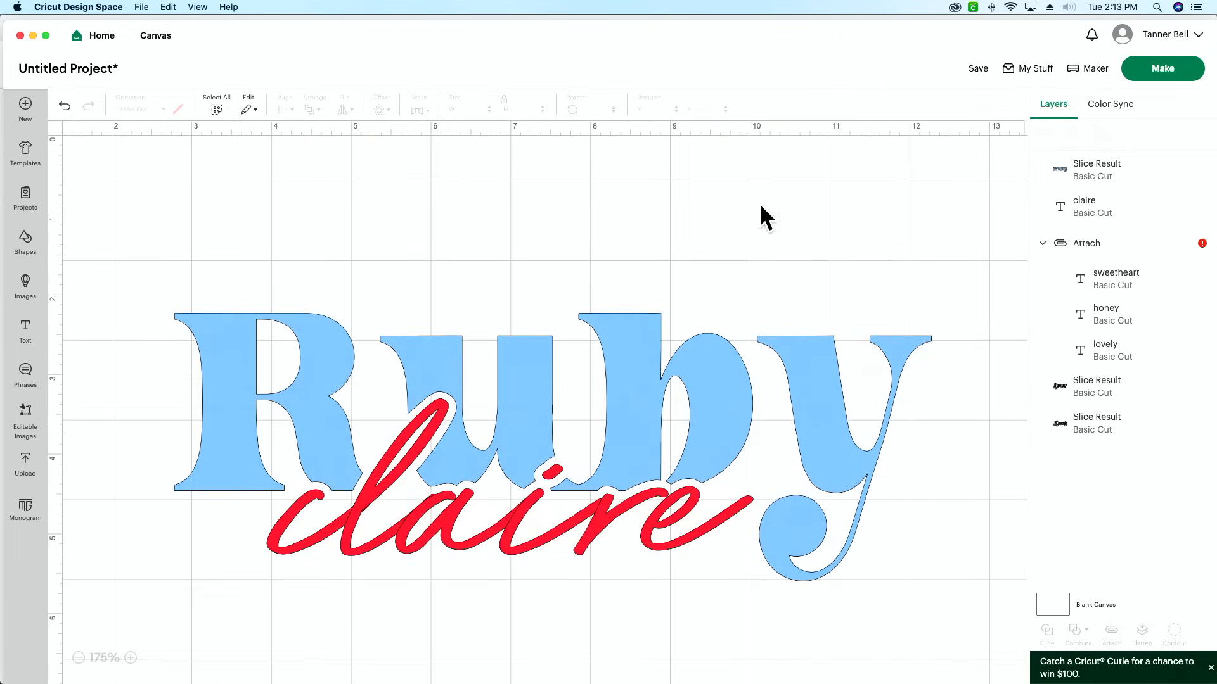
{"action": "left_click", "coordinate": [454, 504]}
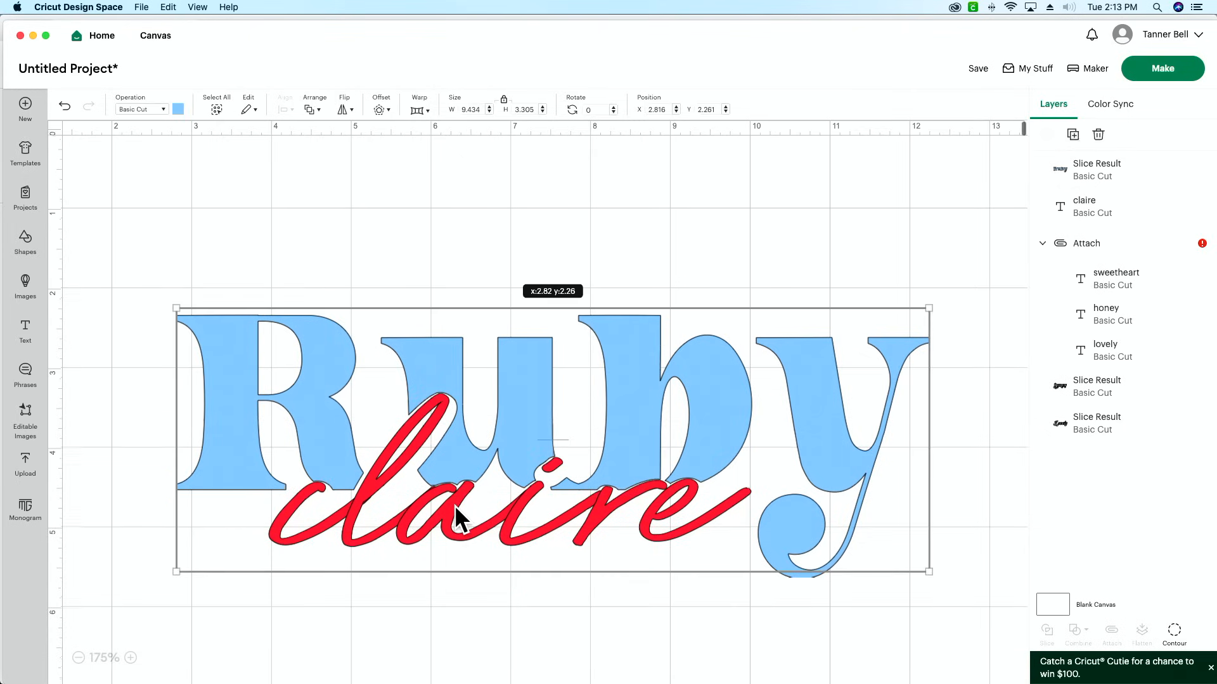
{"action": "scroll", "coordinate": [394, 276], "scroll_direction": "down", "scroll_amount": 1}
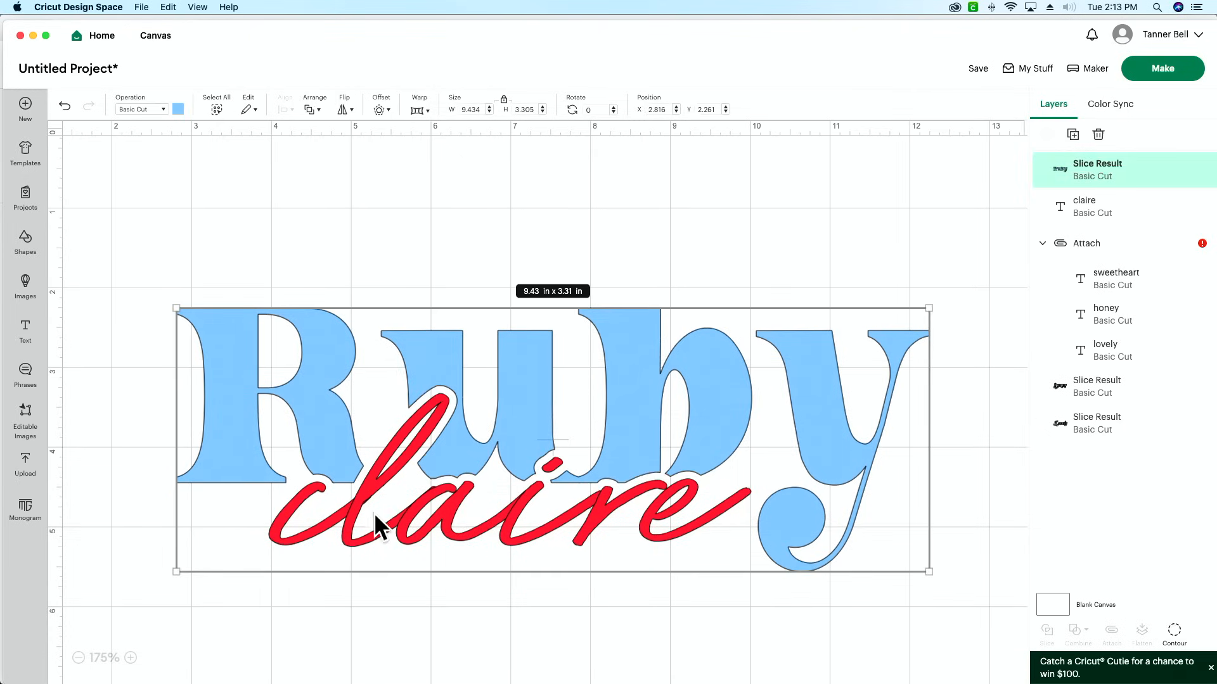
- Recolor claire and the sliced Ruby the same purple
{"action": "left_click", "coordinate": [1105, 206]}
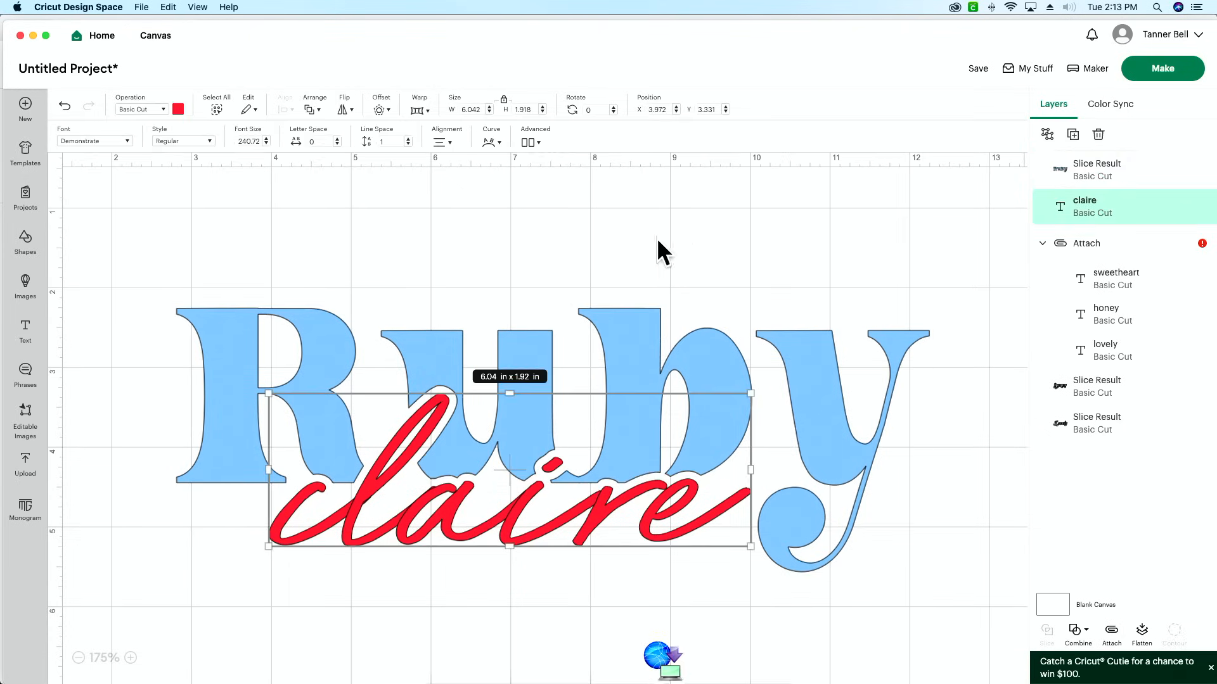
{"action": "left_click", "coordinate": [178, 110]}
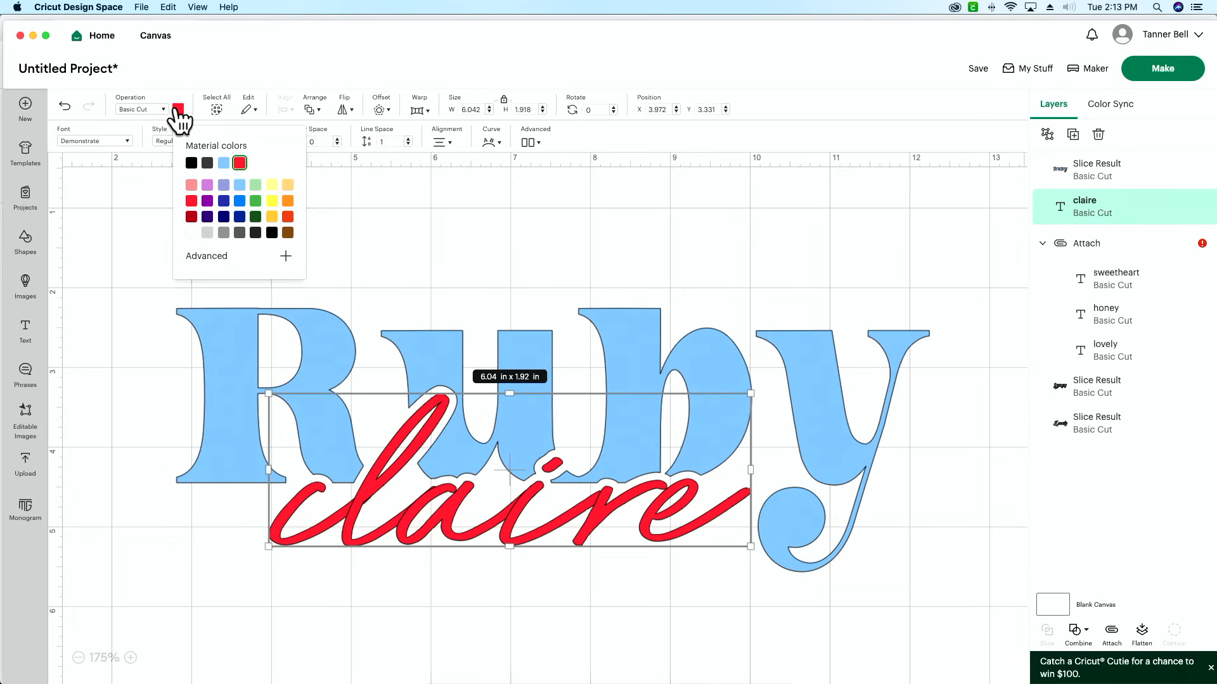
{"action": "left_click", "coordinate": [207, 201]}
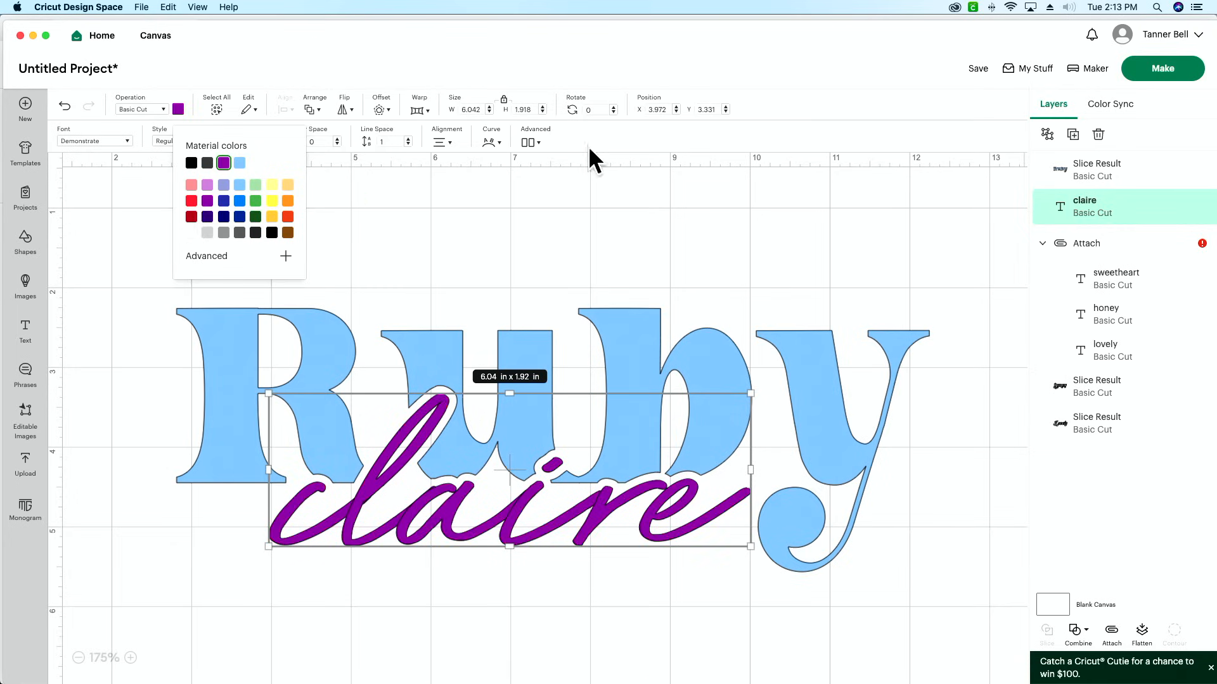
{"action": "left_click", "coordinate": [1093, 170]}
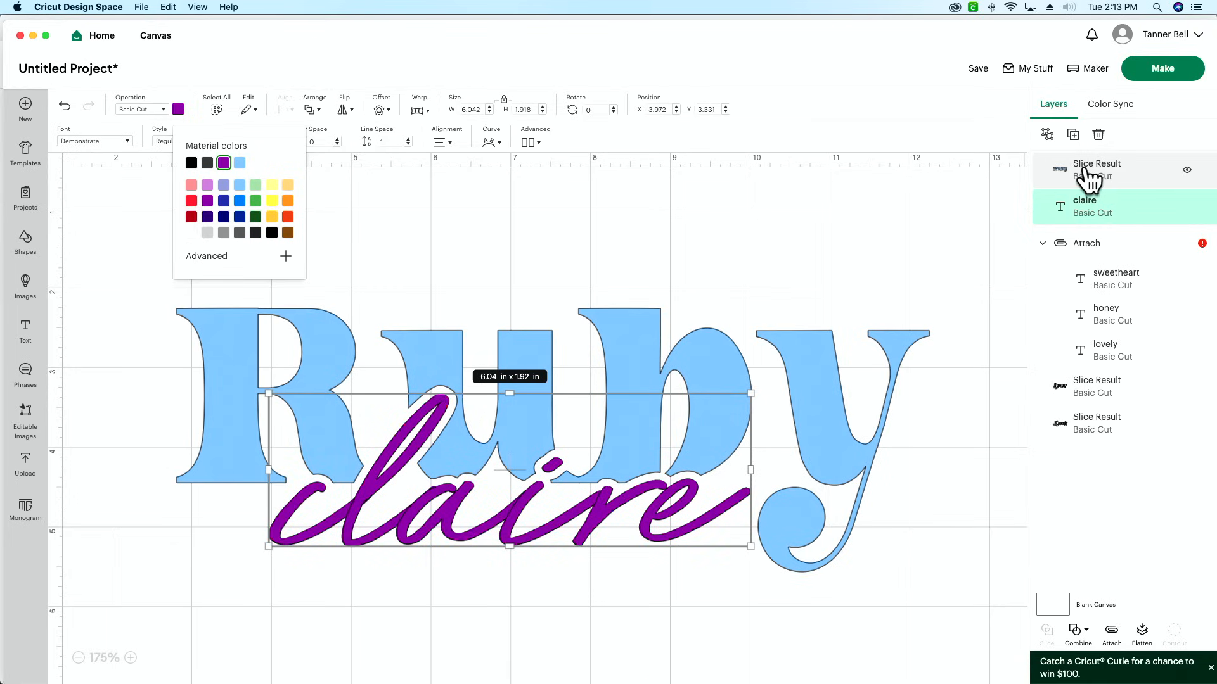
{"action": "left_click", "coordinate": [179, 111]}
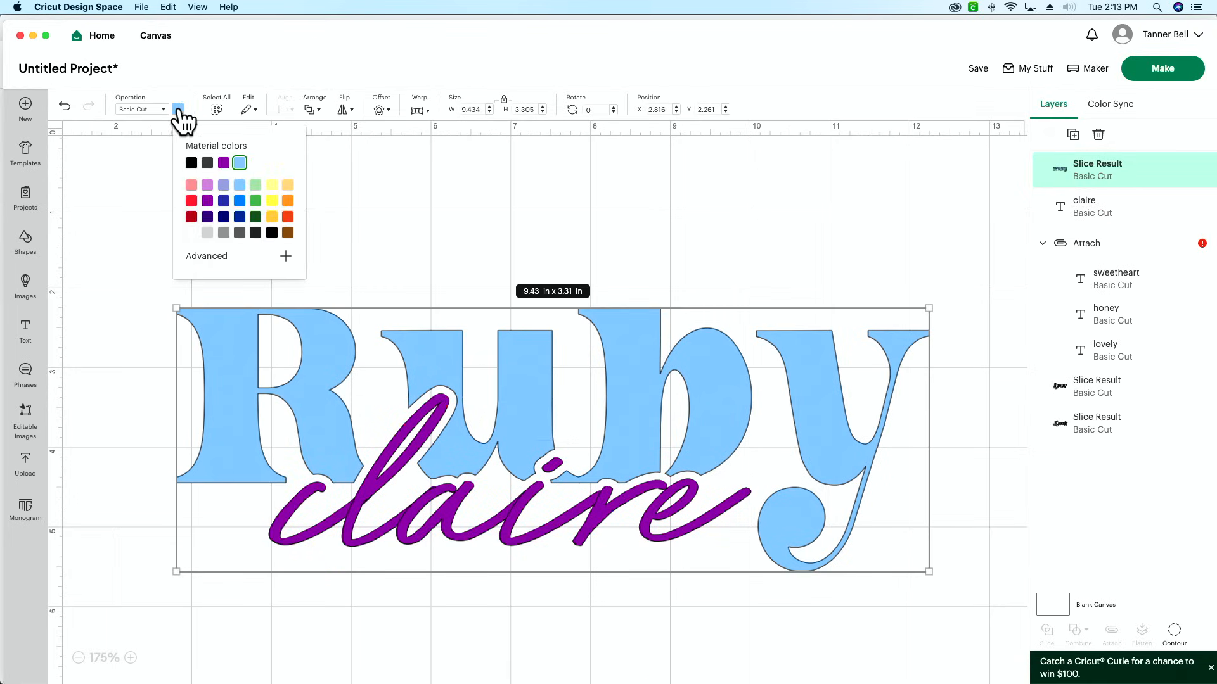
{"action": "left_click", "coordinate": [223, 163]}
- Attach the sliced Ruby and the claire text to each other
{"action": "left_click", "coordinate": [131, 426]}
{"action": "left_click_drag", "start_coordinate": [128, 398], "coordinate": [591, 632]}
{"action": "left_click", "coordinate": [1111, 631]}
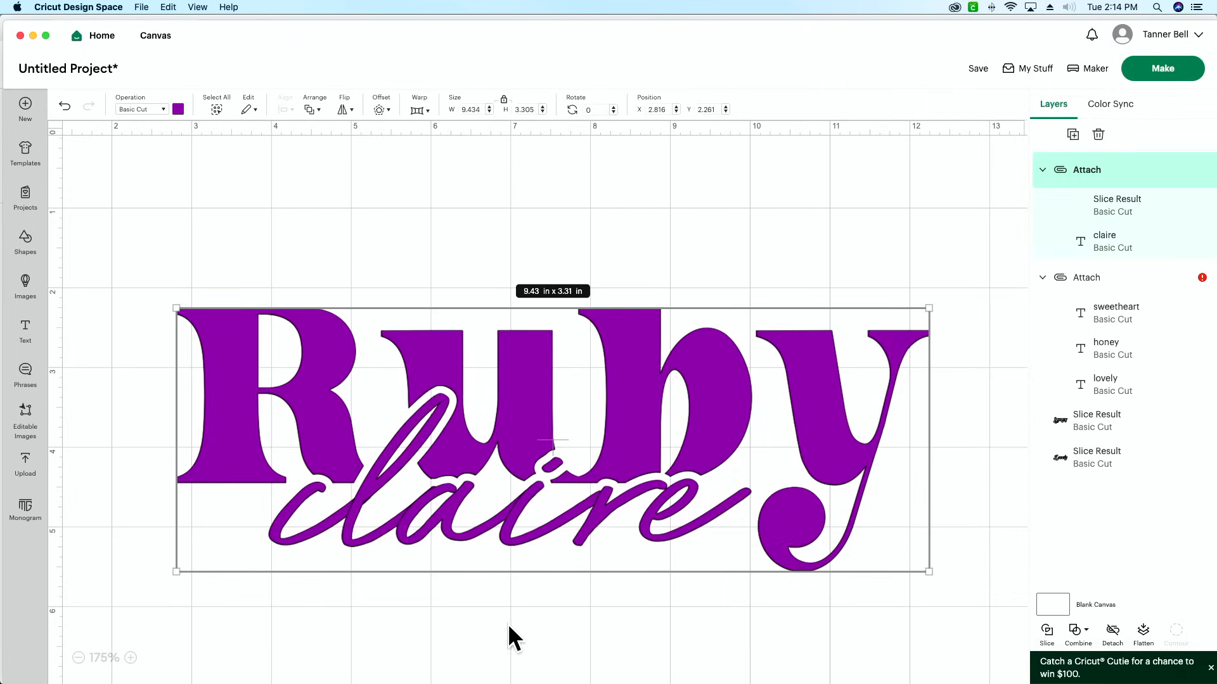
- Flatten the Ruby claire design into a Print Then Cut layer and place it aside at about X 18.4, Y 2.48
{"action": "left_click", "coordinate": [507, 622]}
{"action": "left_click_drag", "start_coordinate": [509, 628], "coordinate": [552, 439]}
{"action": "left_click", "coordinate": [1138, 631]}
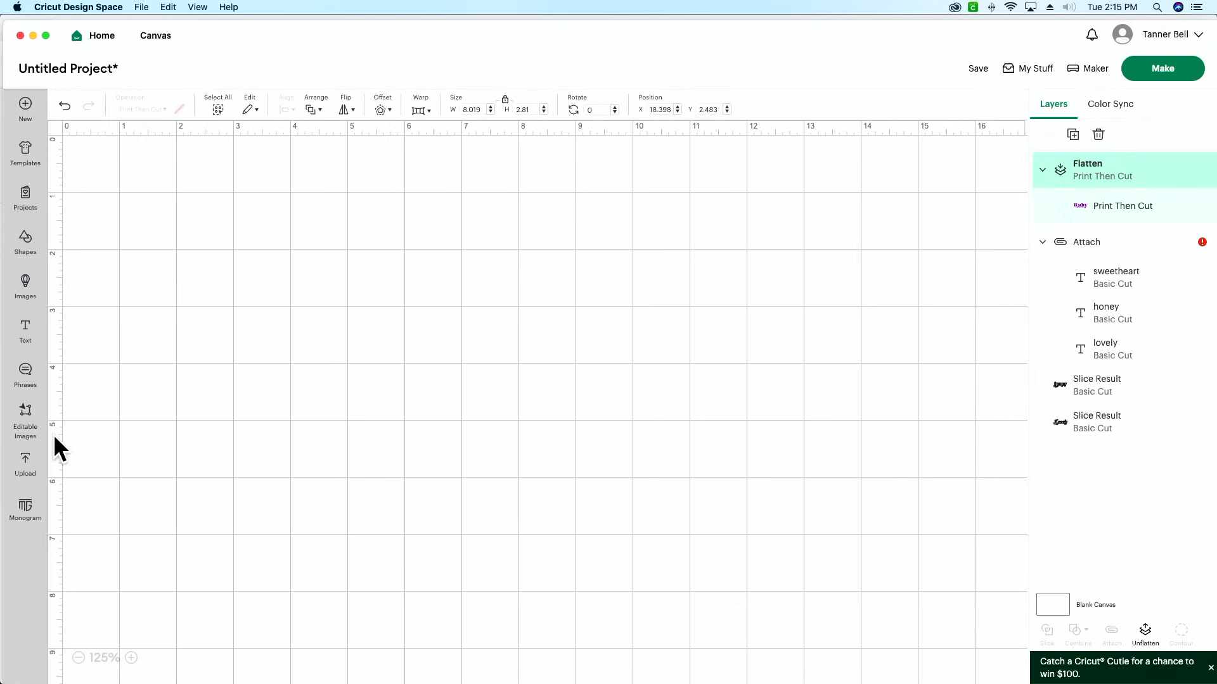
- Add a new placeholder text layer and enlarge it to about 4.81 × 2.51 in
{"action": "left_click", "coordinate": [26, 334]}
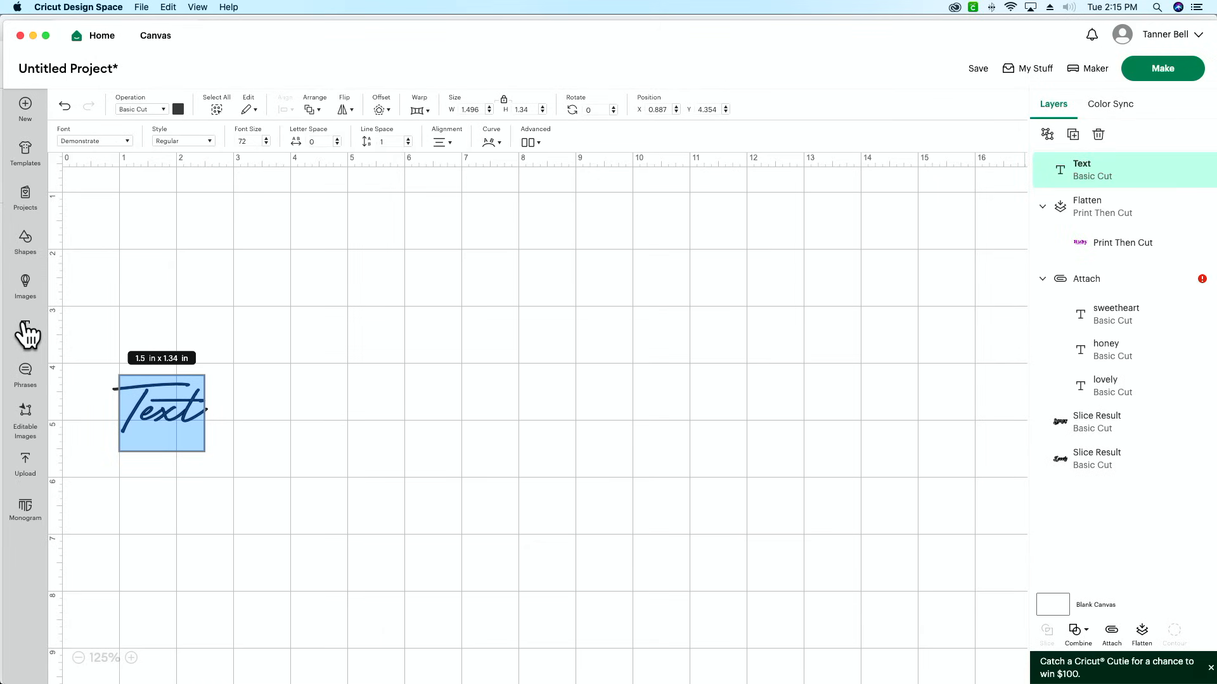
{"action": "left_click", "coordinate": [315, 397]}
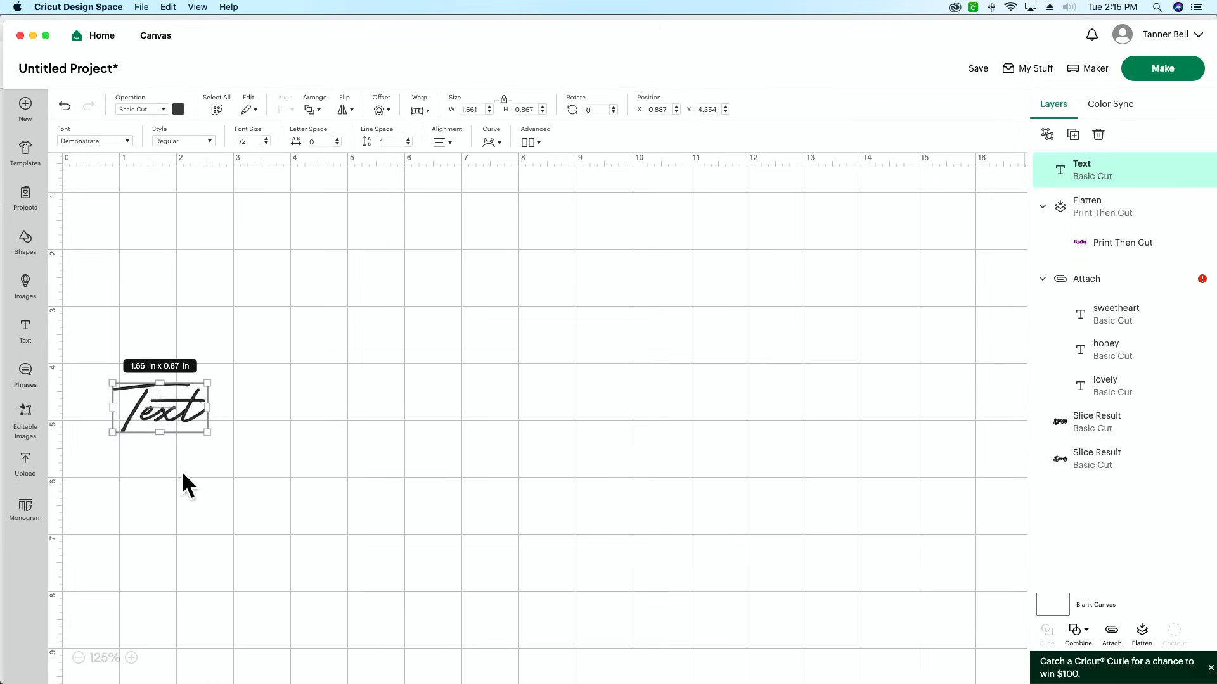
{"action": "left_click_drag", "start_coordinate": [210, 435], "coordinate": [397, 413]}
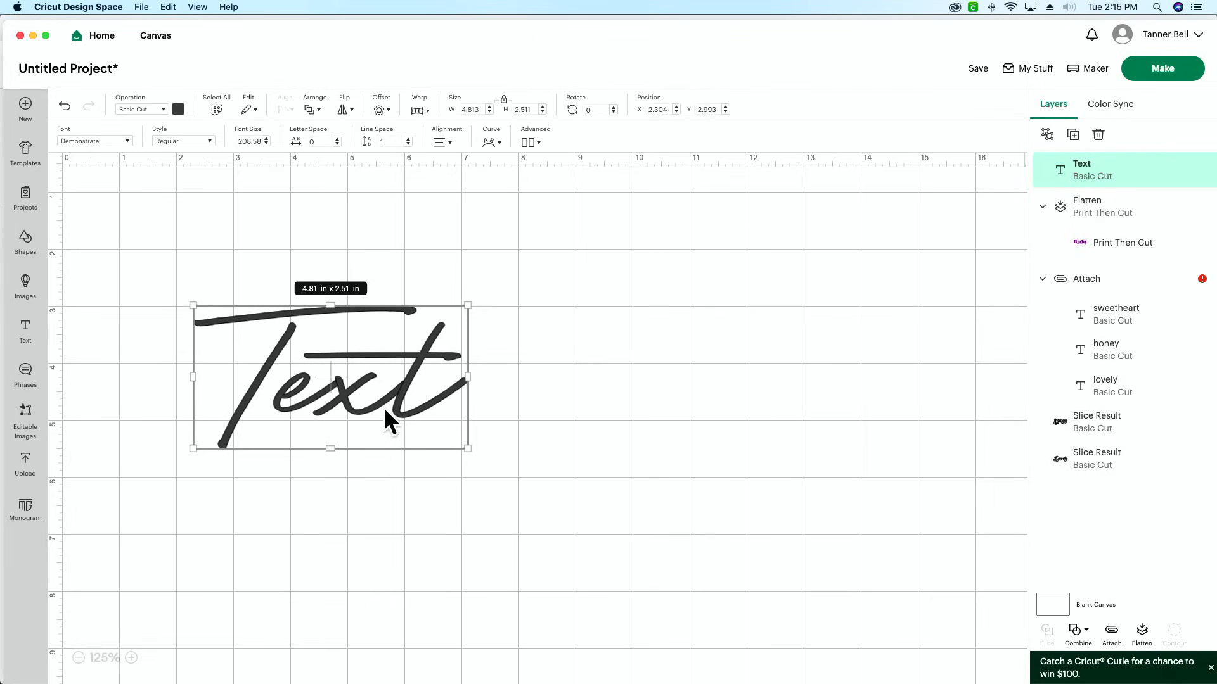
- Set the new text's font to the system font Albuquerque and enlarge it to about 6.32 × 4.12 in
{"action": "left_click", "coordinate": [115, 141]}
{"action": "left_click", "coordinate": [886, 236]}
{"action": "type", "text": "albuq"}
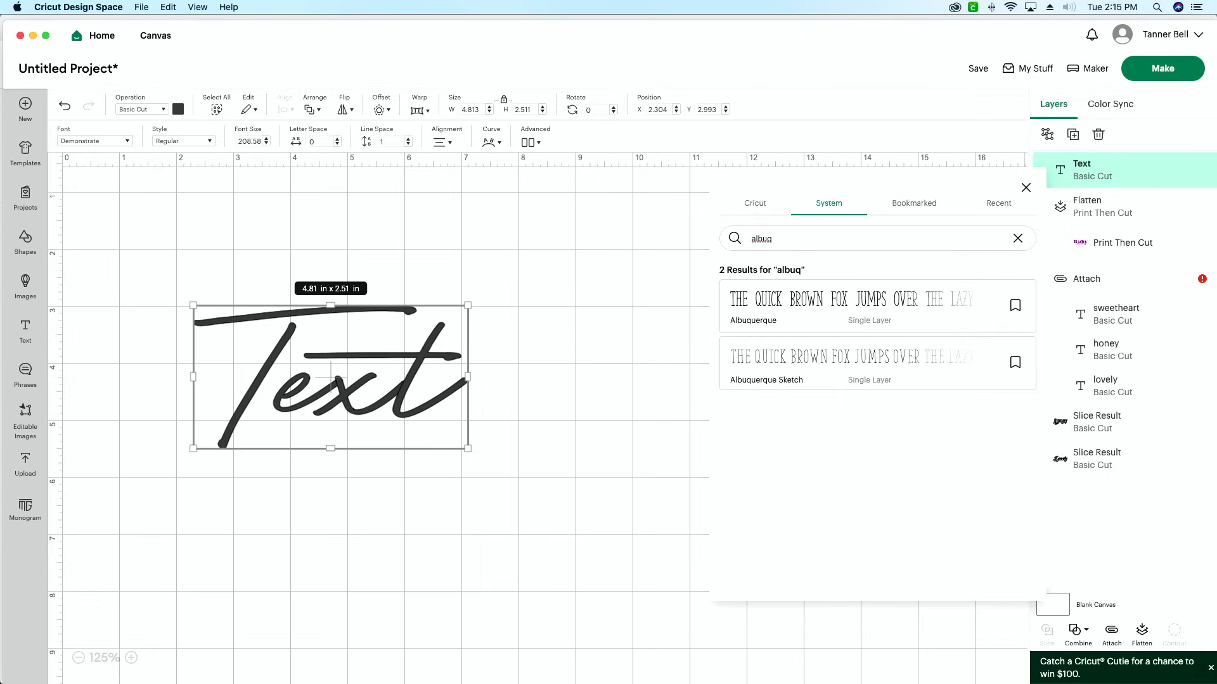
{"action": "left_click", "coordinate": [868, 309]}
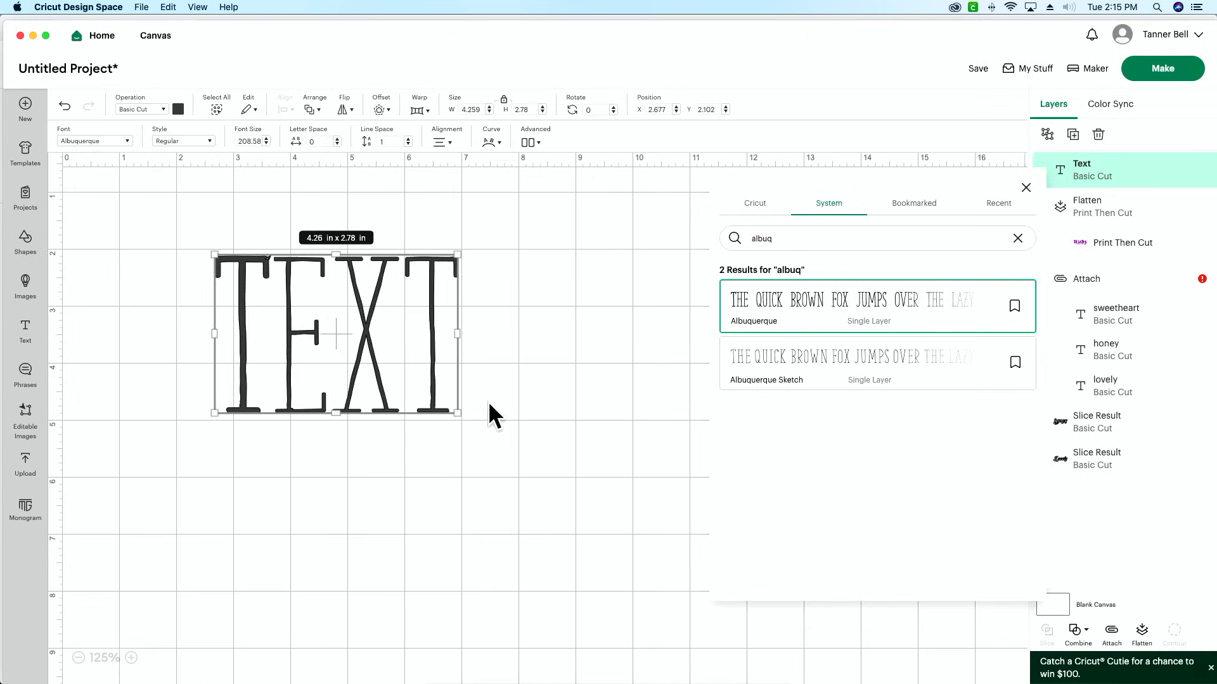
{"action": "left_click_drag", "start_coordinate": [458, 414], "coordinate": [558, 497]}
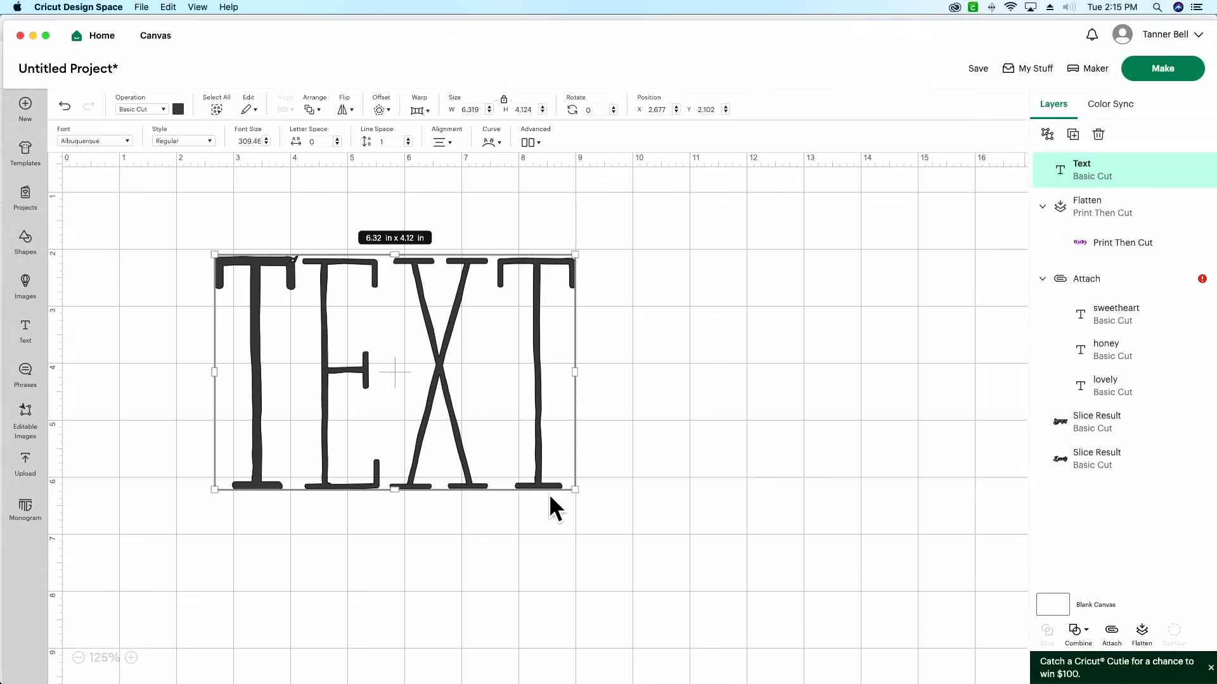
- Replace the placeholder text with honey and move the word to about X 1.09, Y 1.17
{"action": "left_click", "coordinate": [427, 451]}
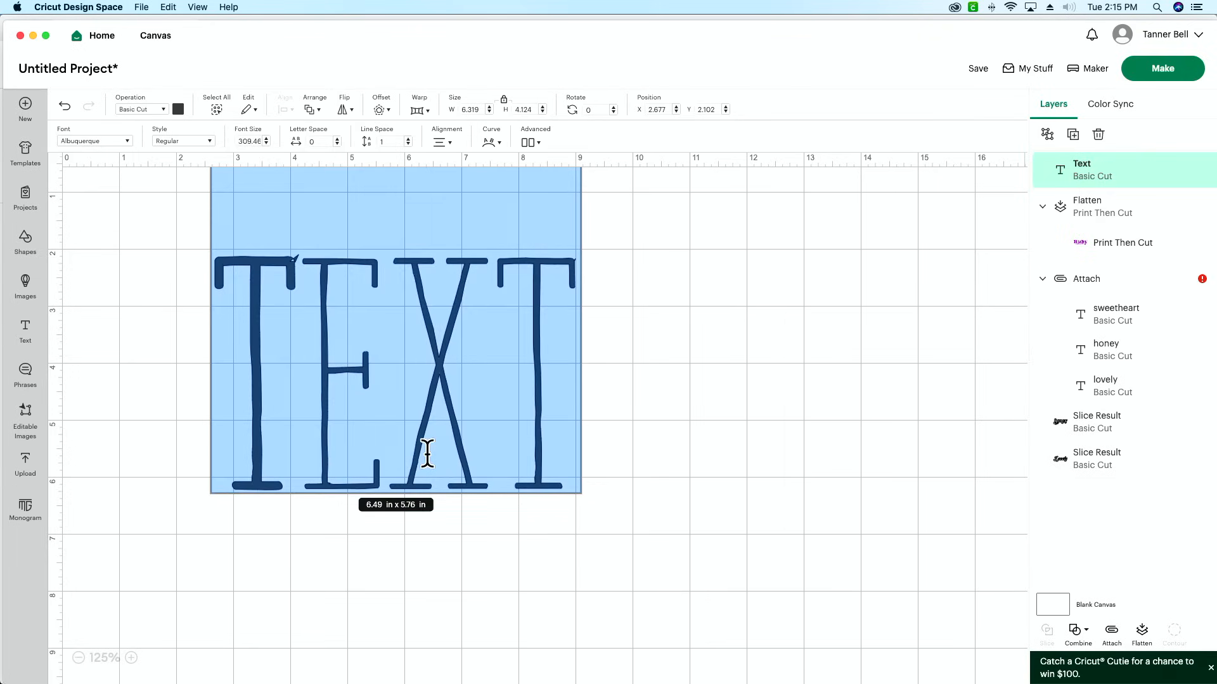
{"action": "type", "text": "honey"}
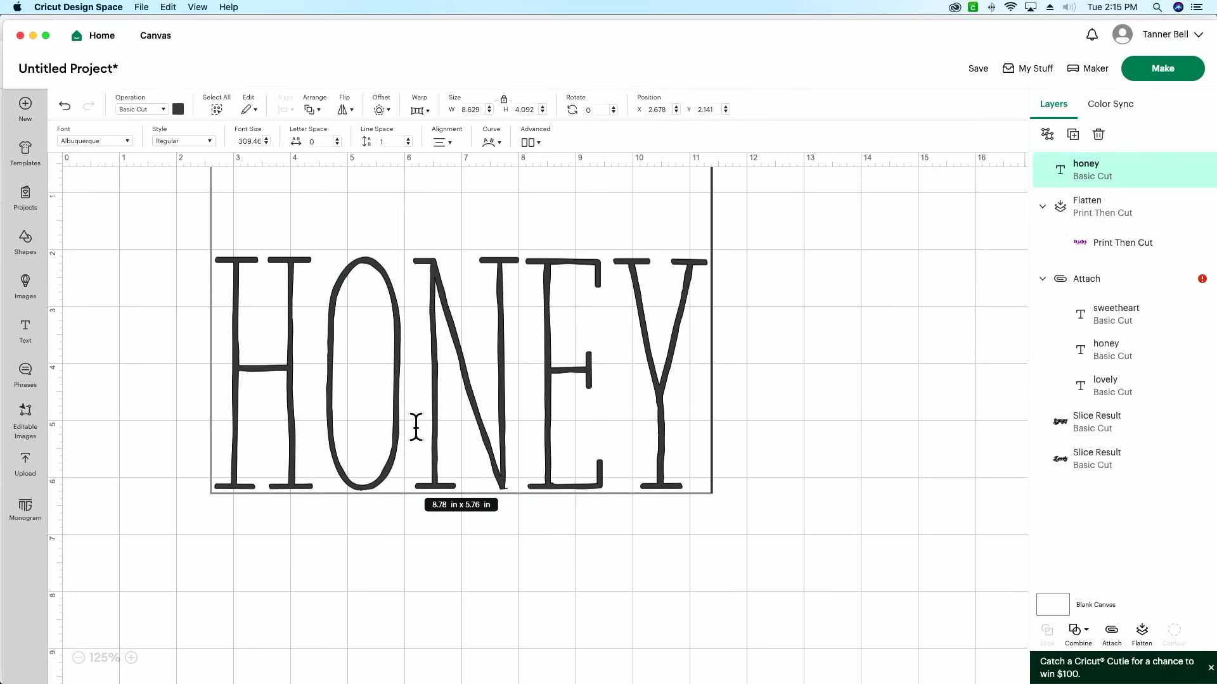
{"action": "left_click", "coordinate": [424, 589]}
{"action": "left_click_drag", "start_coordinate": [542, 438], "coordinate": [444, 380]}
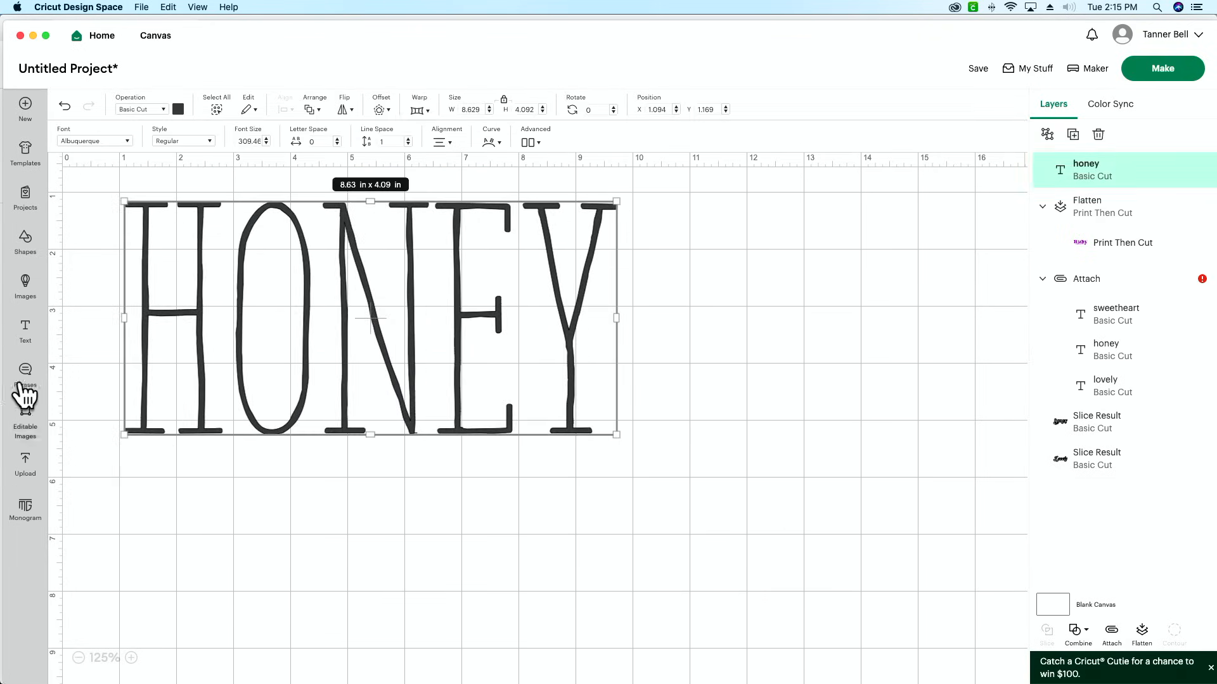
- Duplicate the HONEY text and place the copy below the original at about X 2.35, Y 5.80
{"action": "left_click", "coordinate": [1073, 135]}
{"action": "left_click_drag", "start_coordinate": [448, 277], "coordinate": [549, 576]}
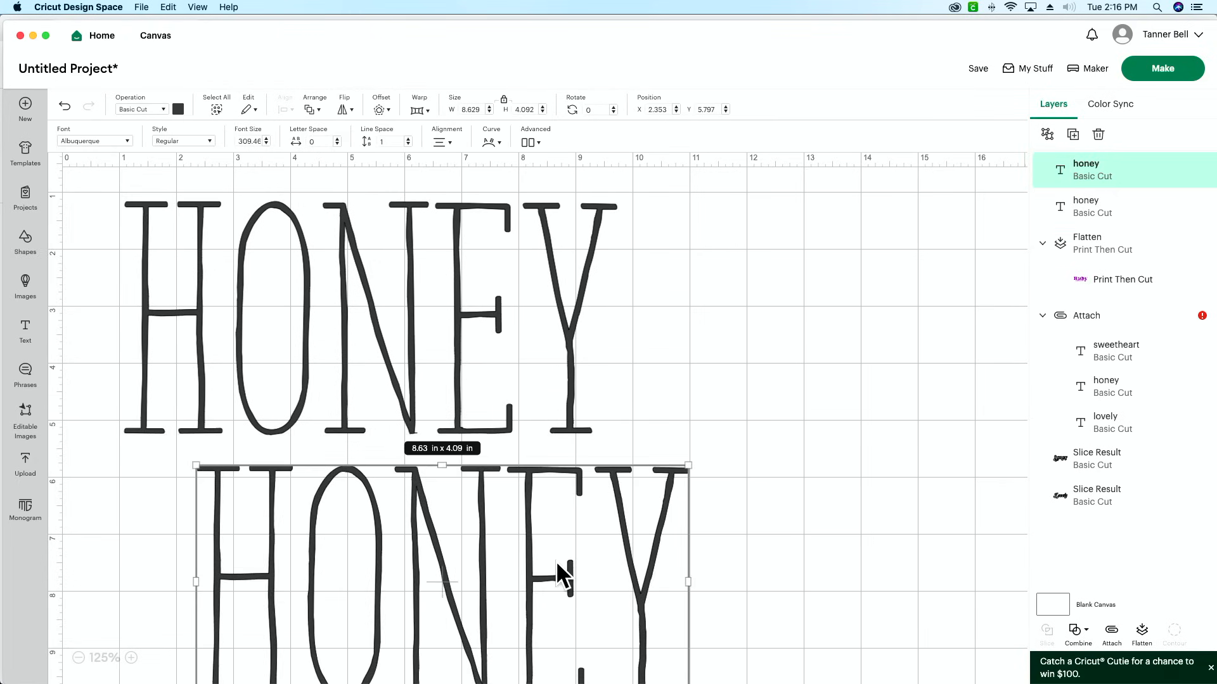
{"action": "double_click", "coordinate": [556, 564]}
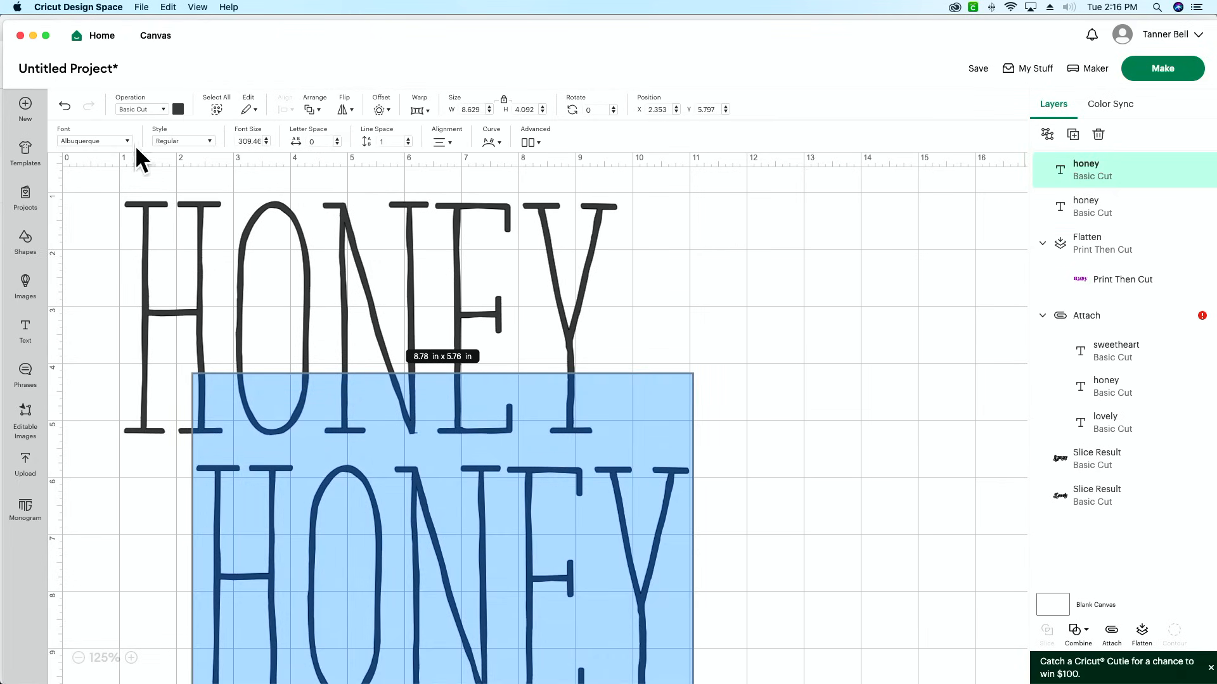
- Set the copied honey text's font to the system font Flexibility and move it to about X 2.56, Y 5.68
{"action": "left_click", "coordinate": [103, 142]}
{"action": "double_click", "coordinate": [825, 241]}
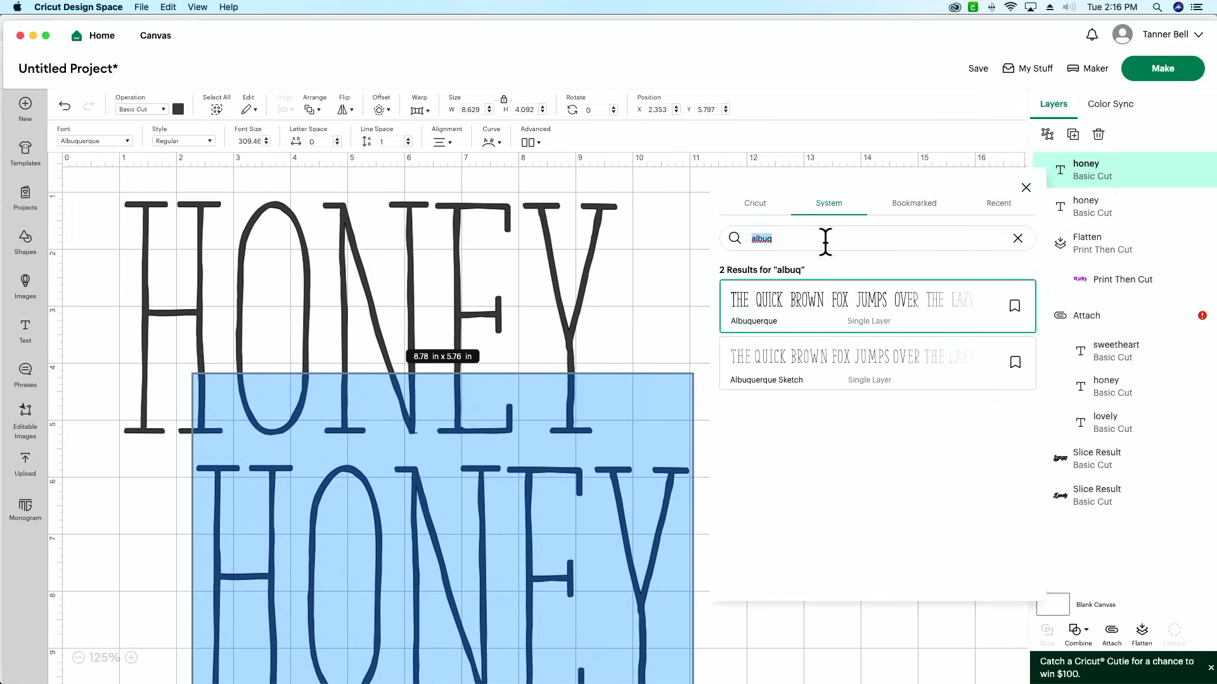
{"action": "type", "text": "demostr"}
{"action": "key", "text": "BackSpace"}
{"action": "key", "text": "BackSpace"}
{"action": "key", "text": "BackSpace"}
{"action": "key", "text": "BackSpace"}
{"action": "key", "text": "BackSpace"}
{"action": "key", "text": "BackSpace"}
{"action": "key", "text": "BackSpace"}
{"action": "type", "text": "flexi"}
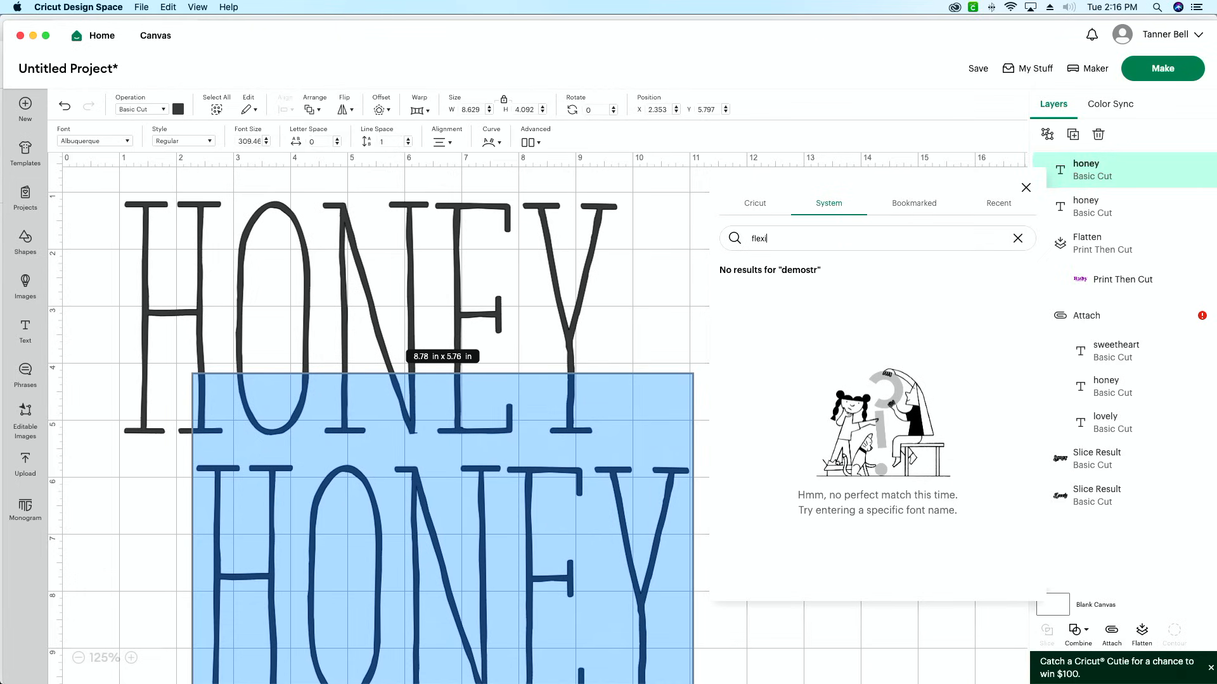
{"action": "left_click", "coordinate": [821, 305]}
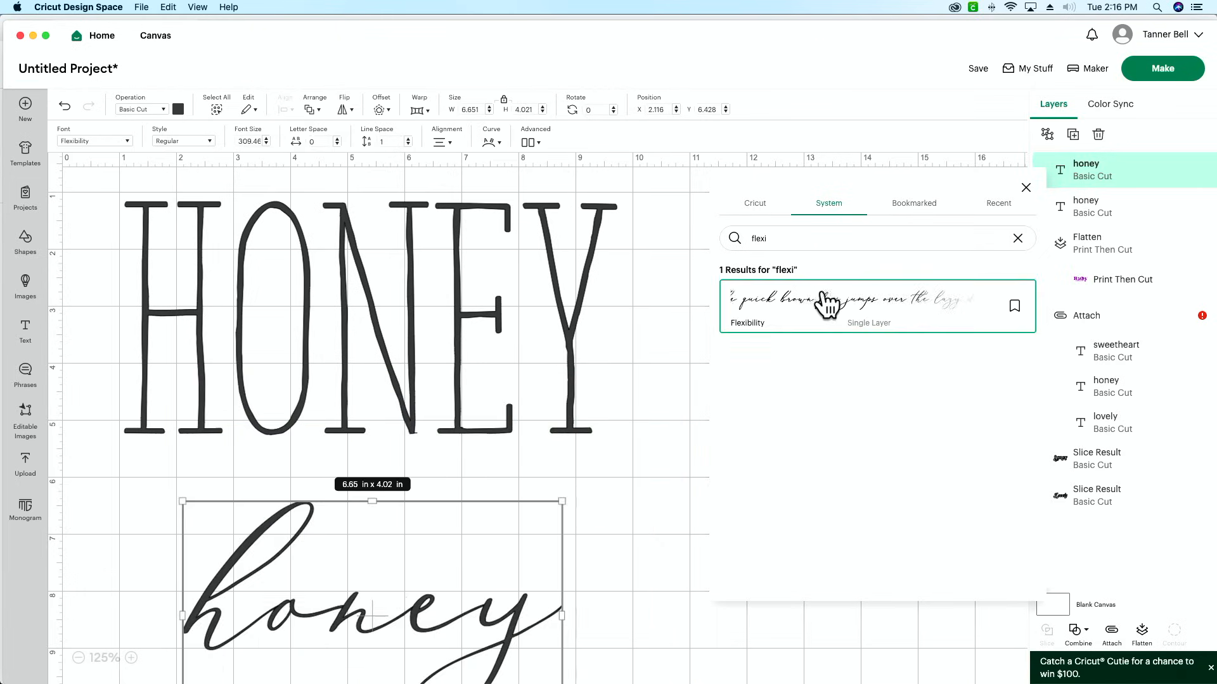
{"action": "left_click_drag", "start_coordinate": [401, 592], "coordinate": [424, 559]}
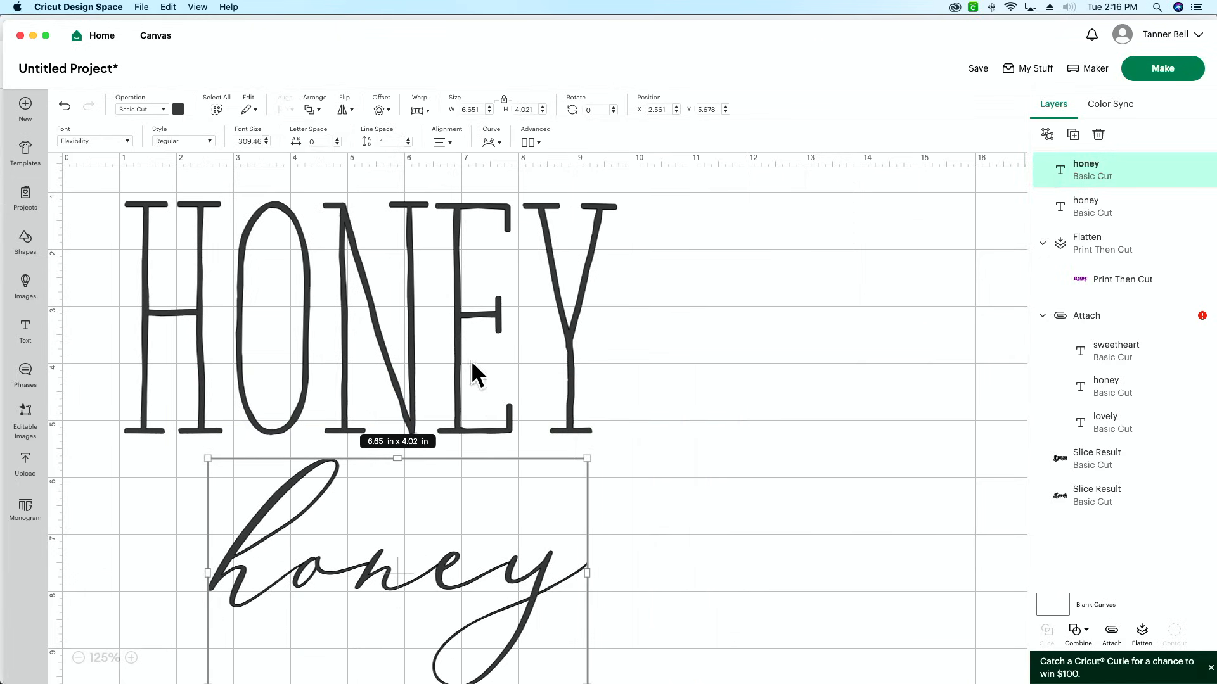
- Start an offset on the Albuquerque HONEY text with a distance of 0.03 in
{"action": "left_click", "coordinate": [428, 312]}
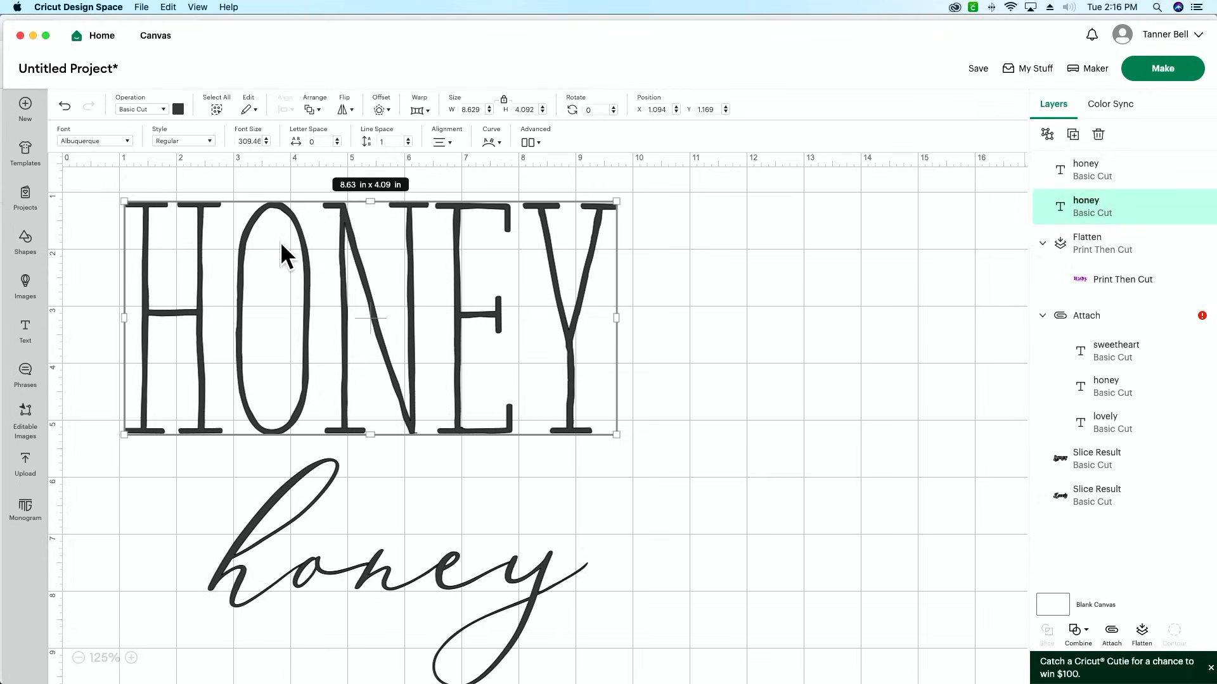
{"action": "left_click_drag", "start_coordinate": [423, 251], "coordinate": [424, 250]}
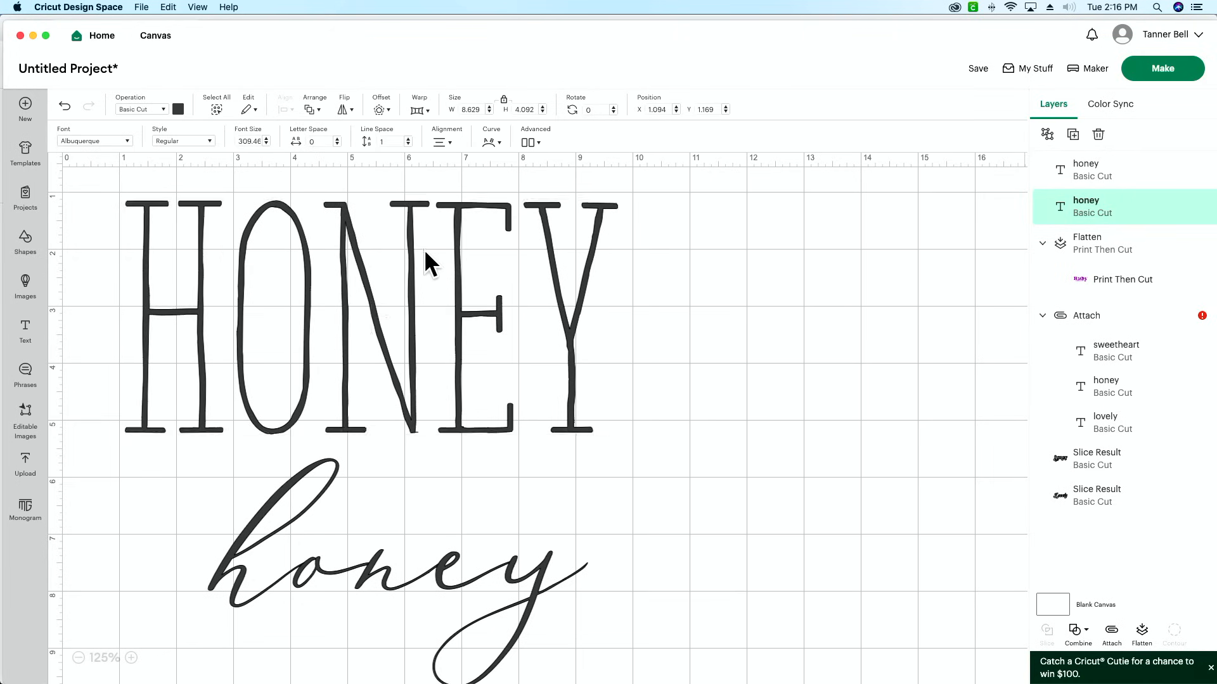
{"action": "left_click", "coordinate": [381, 112]}
{"action": "left_click", "coordinate": [450, 139]}
{"action": "key", "text": "BackSpace"}
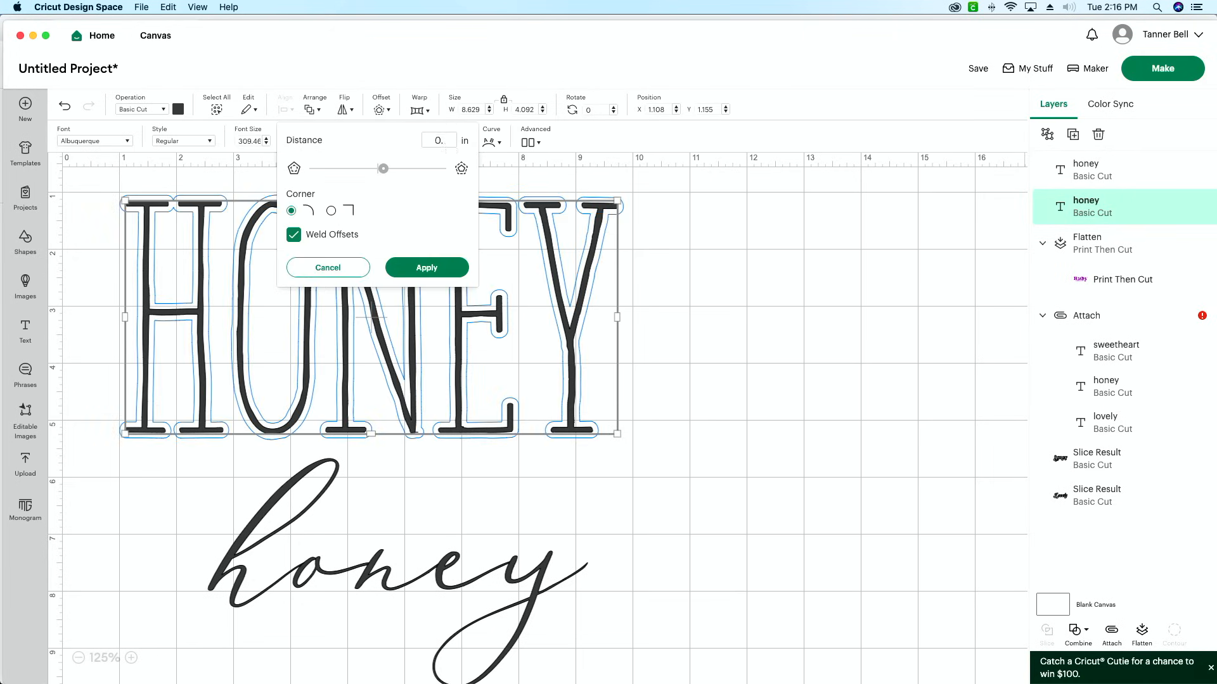
{"action": "type", "text": "03"}
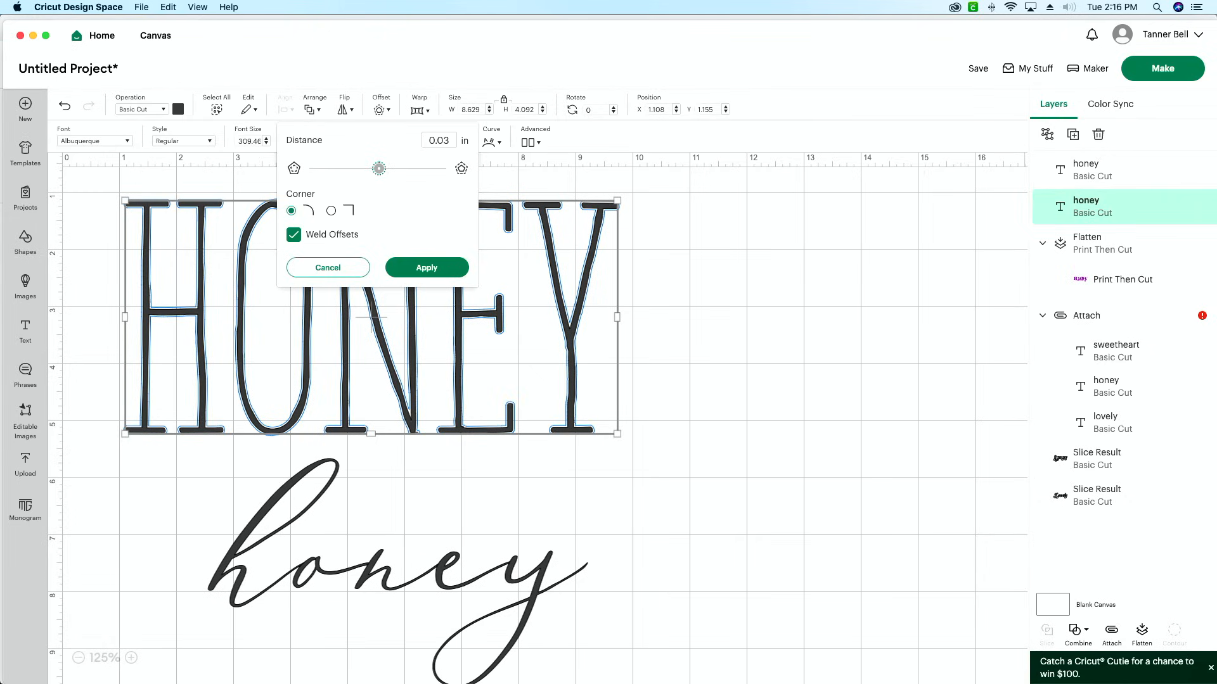
- Try an offset distance of 0.25 in around the Albuquerque HONEY text
{"action": "left_click", "coordinate": [450, 139]}
{"action": "key", "text": "BackSpace"}
{"action": "key", "text": "BackSpace"}
{"action": "key", "text": "BackSpace"}
{"action": "key", "text": "BackSpace"}
{"action": "type", "text": "0.25"}
{"action": "key", "text": "Tab"}
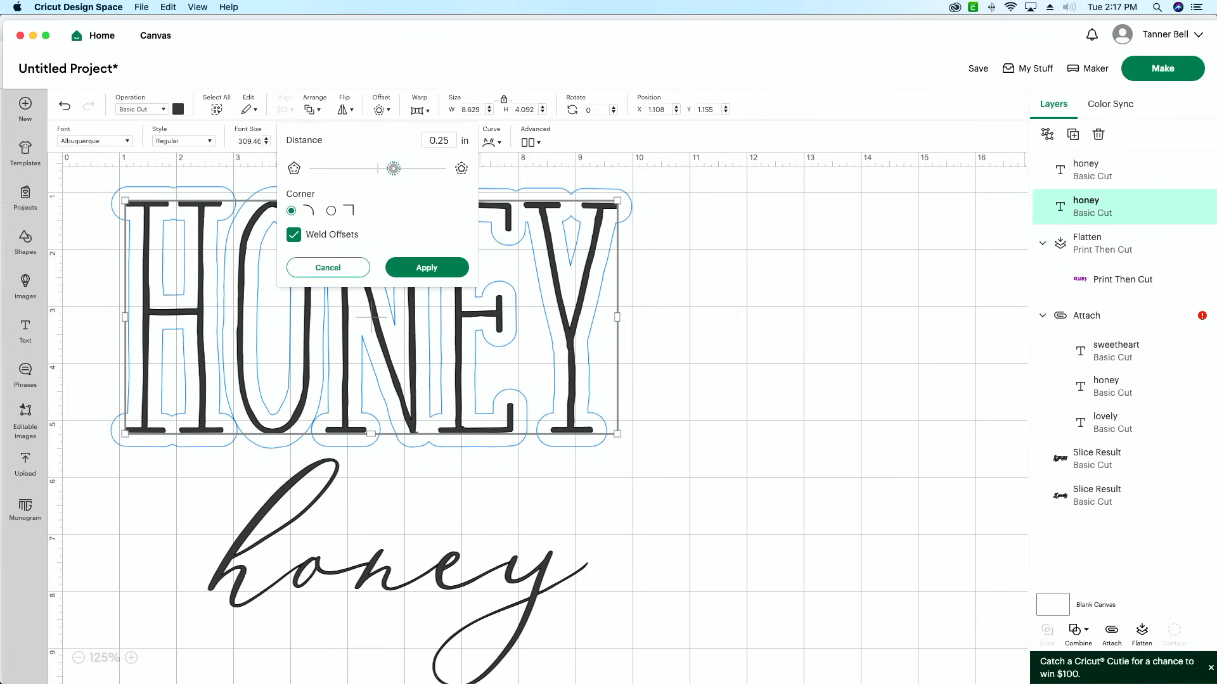
- Set the HONEY offset distance back to 0.03 in with welded offsets and apply it
{"action": "left_click", "coordinate": [449, 144]}
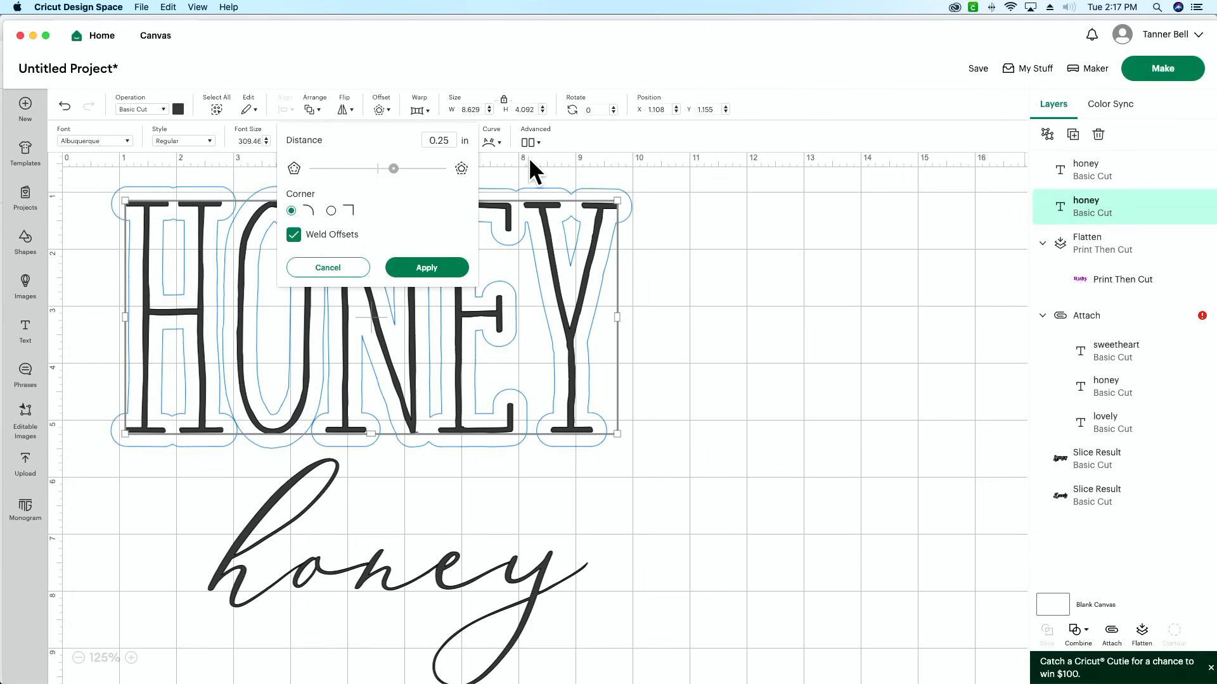
{"action": "key", "text": "BackSpace"}
{"action": "key", "text": "BackSpace"}
{"action": "type", "text": "03"}
{"action": "key", "text": "Tab"}
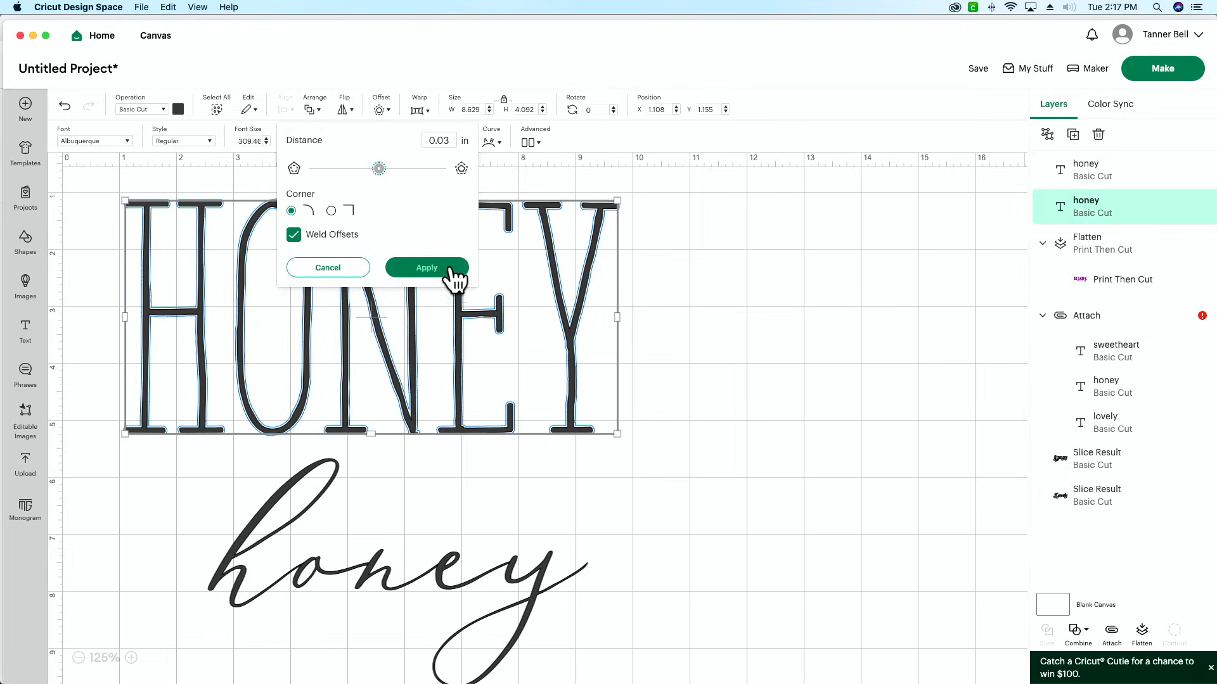
{"action": "left_click", "coordinate": [451, 272]}
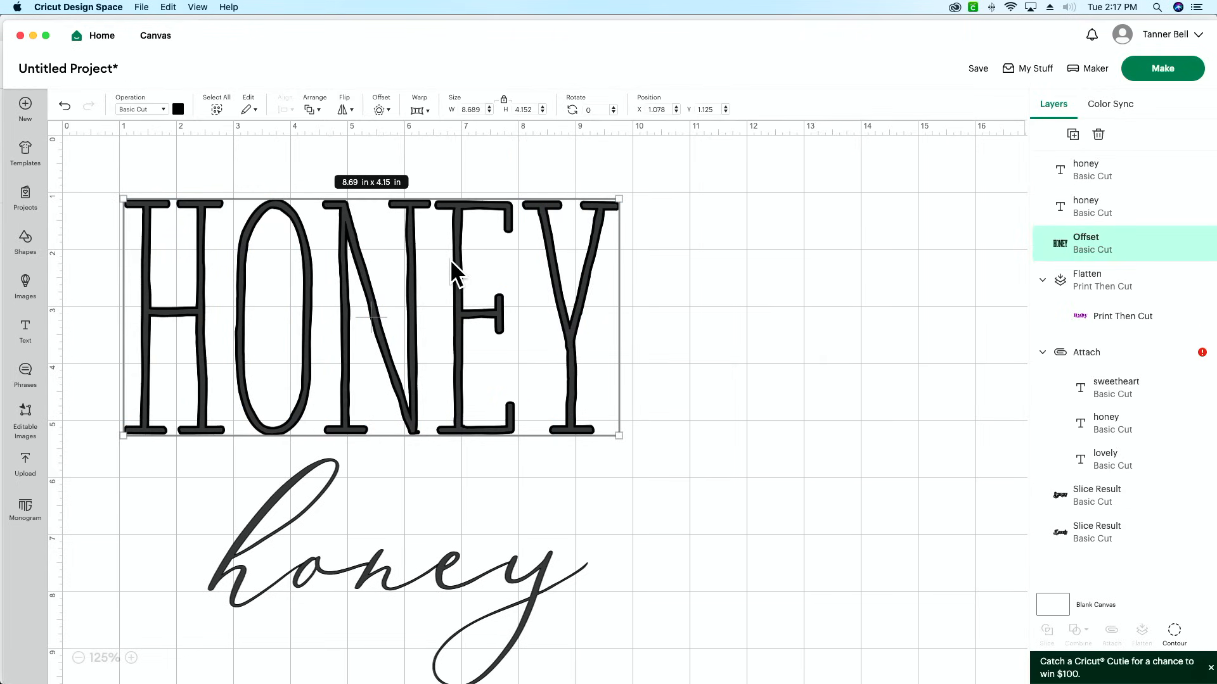
- Move the HONEY offset beside the original to about X 10.02, Y 1.15 and color the original text light pink
{"action": "left_click_drag", "start_coordinate": [374, 318], "coordinate": [884, 310]}
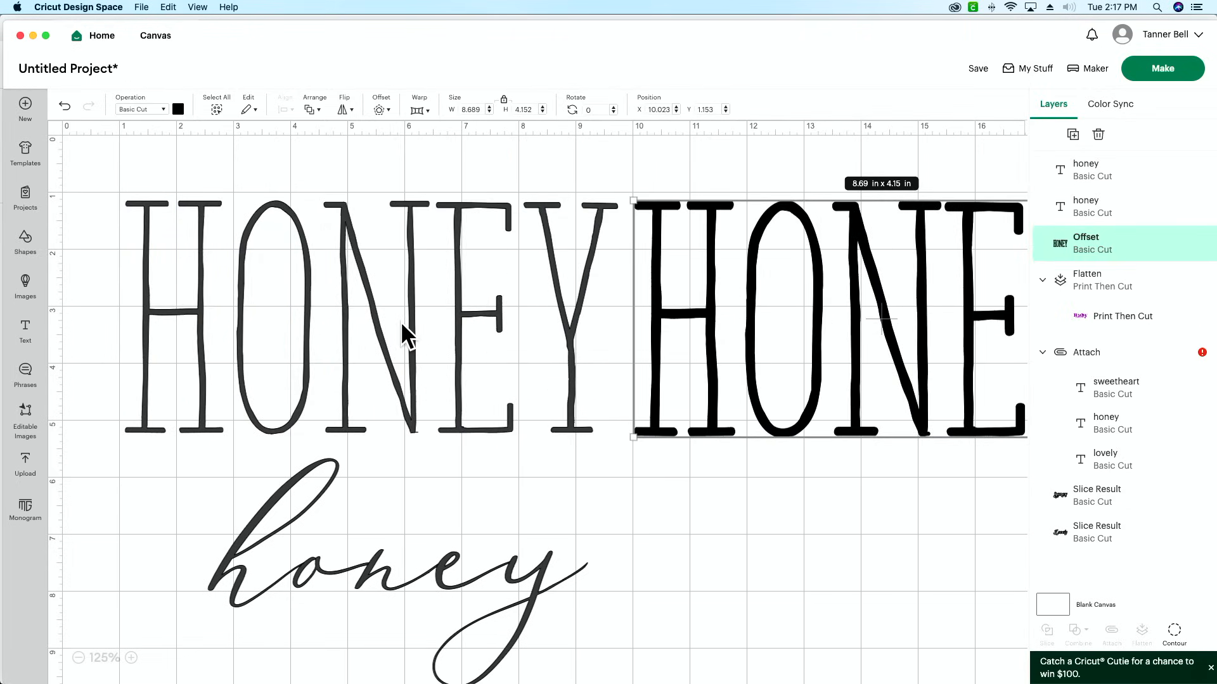
{"action": "left_click", "coordinate": [441, 304]}
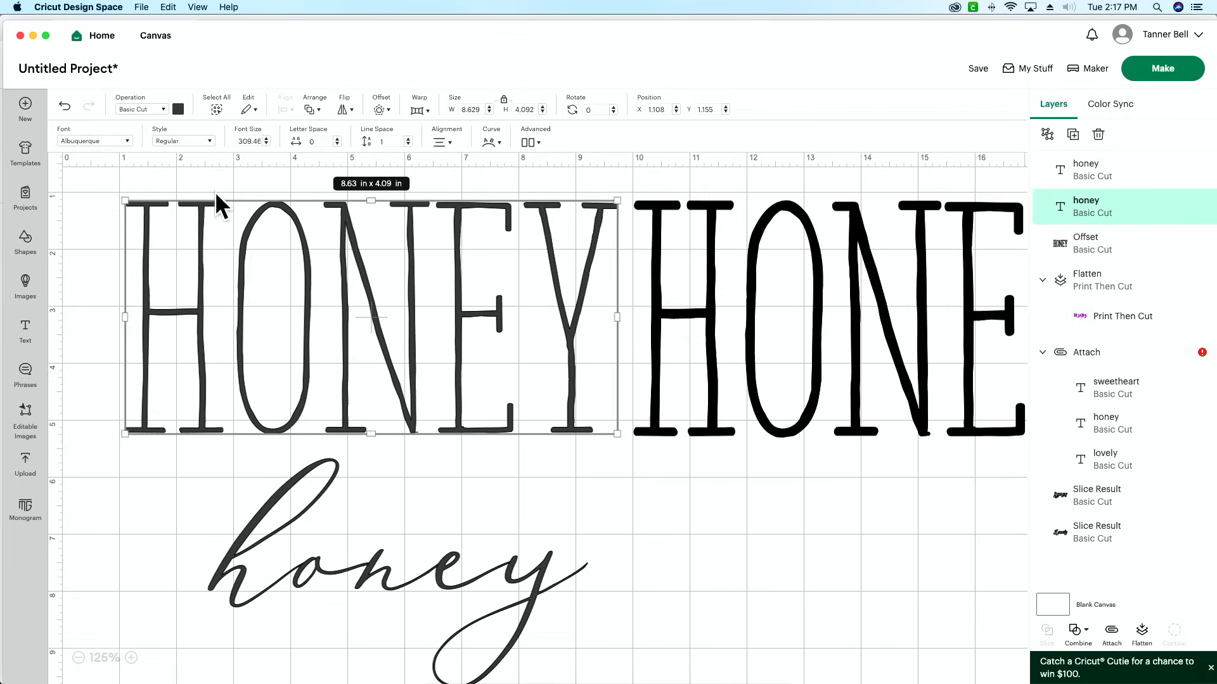
{"action": "left_click", "coordinate": [178, 110]}
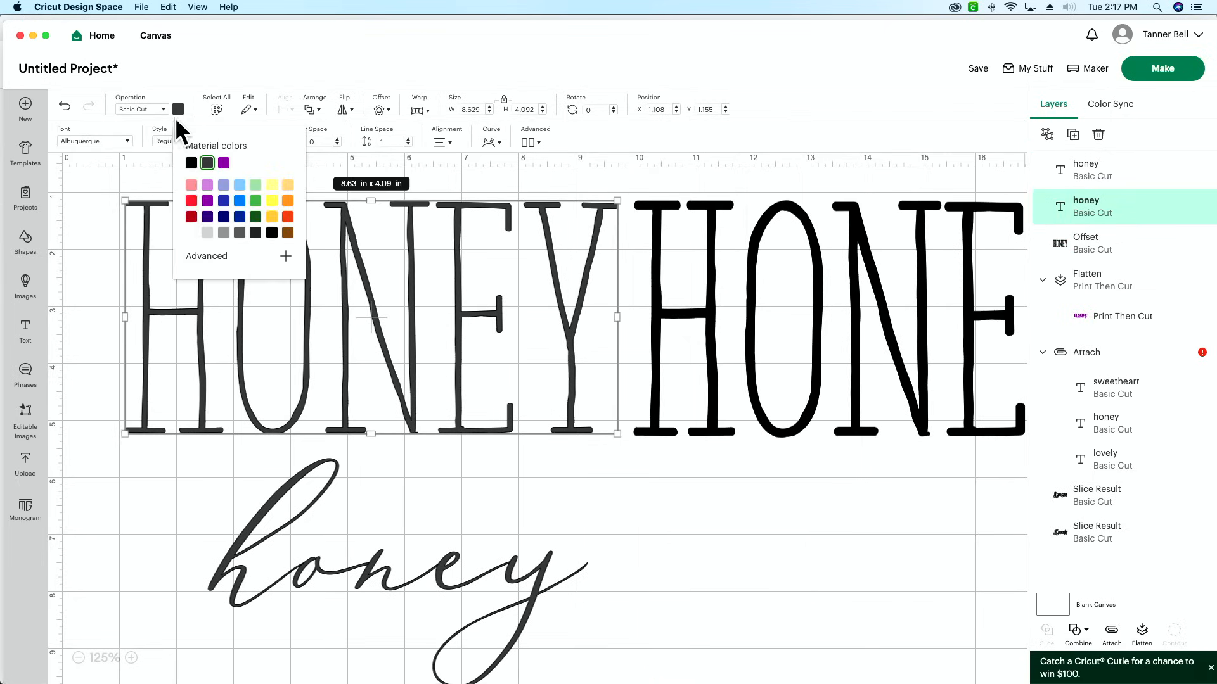
{"action": "left_click", "coordinate": [191, 184]}
{"action": "left_click", "coordinate": [853, 320]}
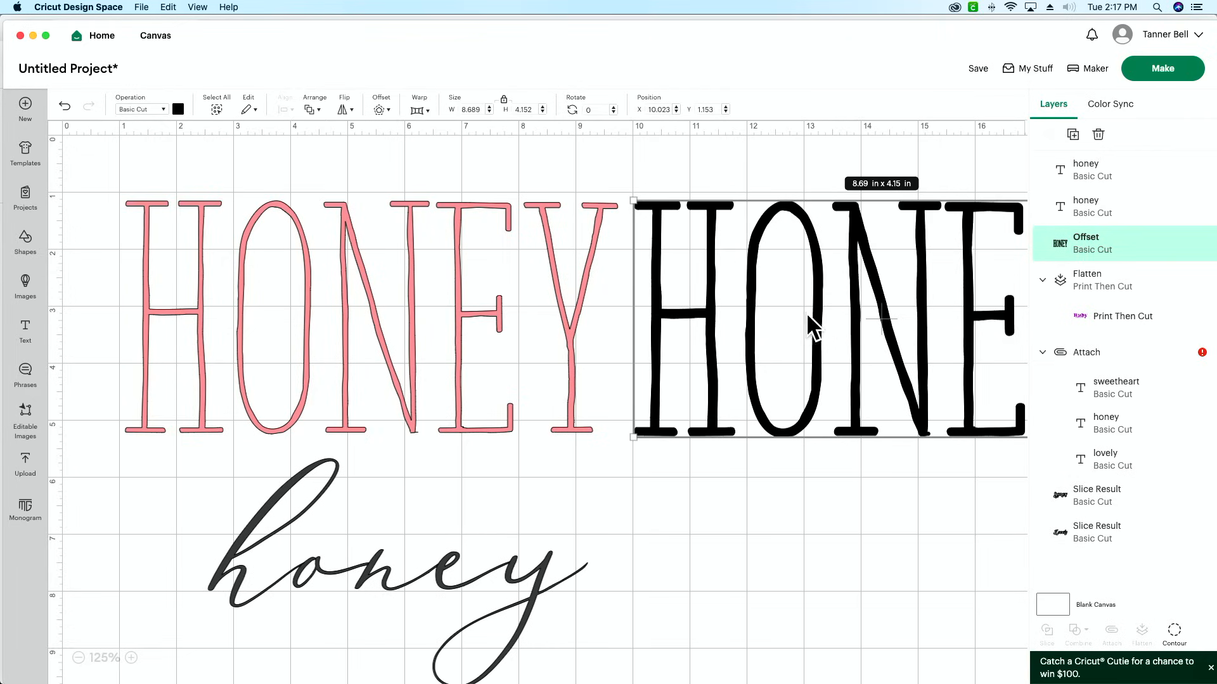
- Color the script honey text the same light pink and move it to about X 1.98, Y 6.19
{"action": "scroll", "coordinate": [656, 461], "scroll_direction": "down", "scroll_amount": 3}
{"action": "scroll", "coordinate": [655, 461], "scroll_direction": "down", "scroll_amount": 5}
{"action": "left_click_drag", "start_coordinate": [408, 393], "coordinate": [336, 361]}
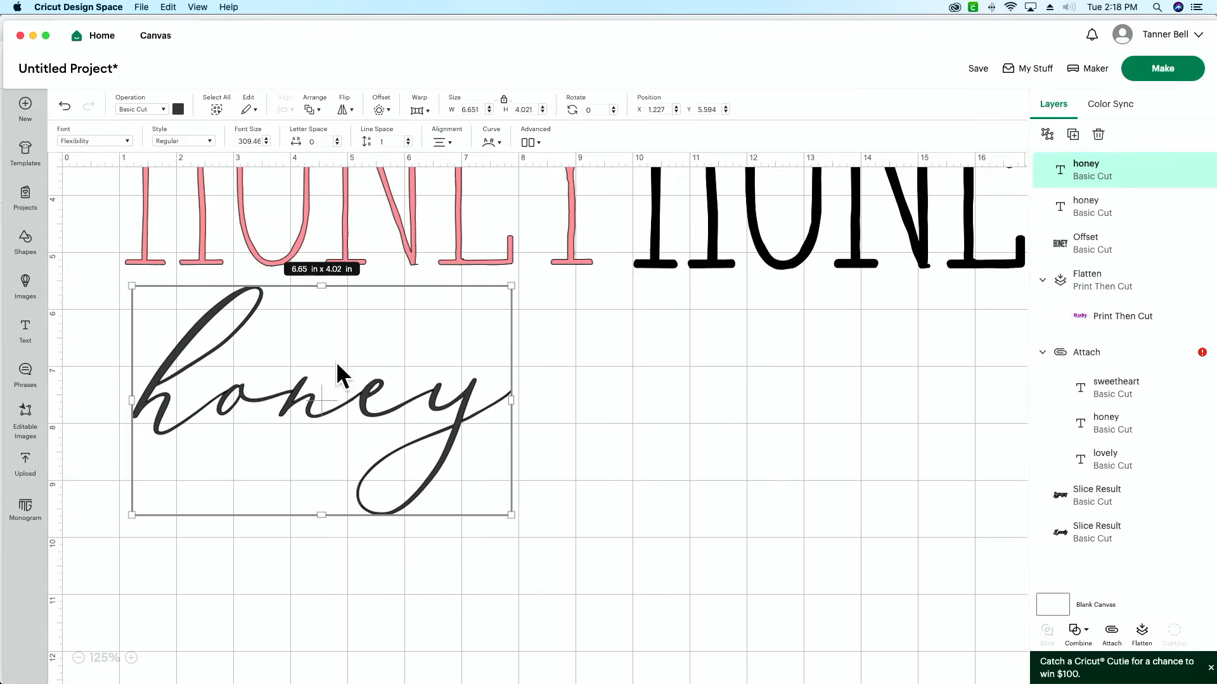
{"action": "left_click", "coordinate": [179, 110]}
{"action": "left_click", "coordinate": [239, 163]}
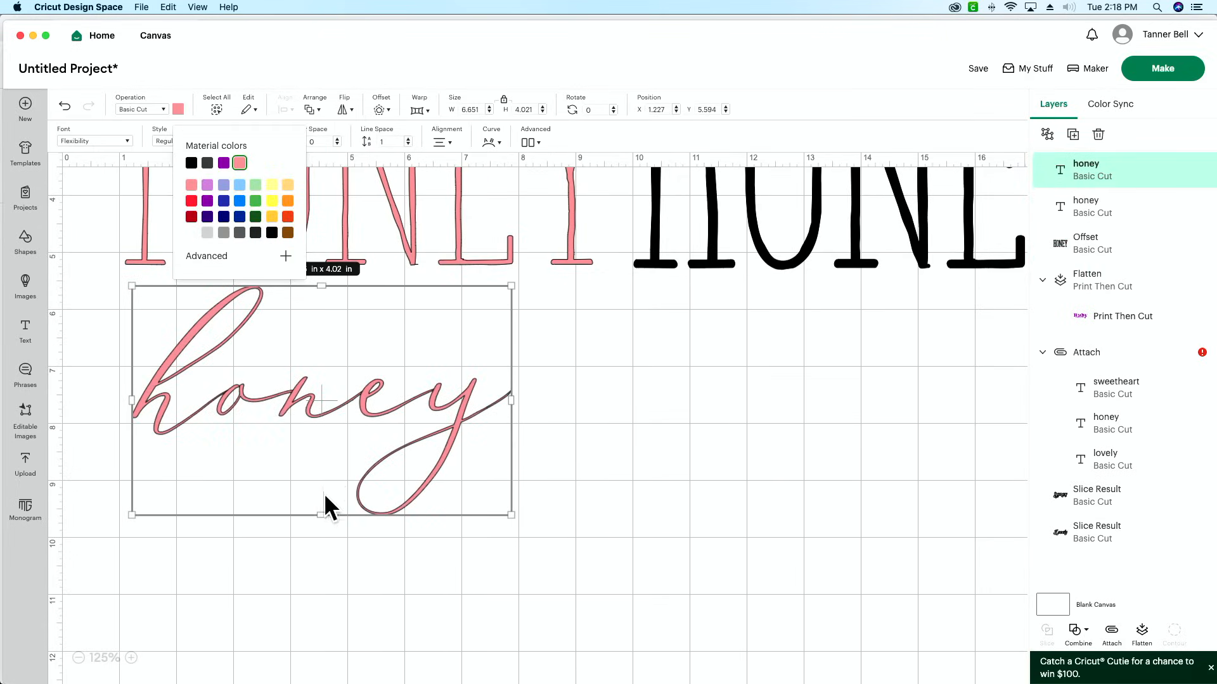
{"action": "left_click", "coordinate": [132, 657]}
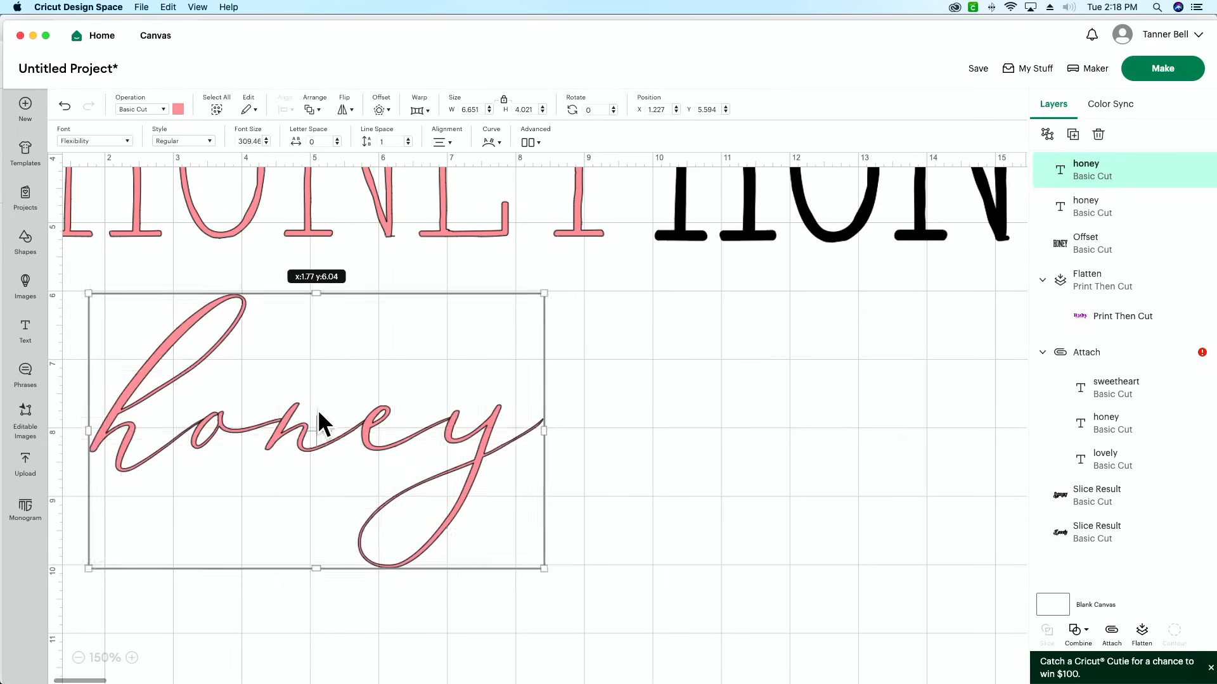
{"action": "left_click_drag", "start_coordinate": [317, 410], "coordinate": [331, 420]}
{"action": "left_click", "coordinate": [724, 461]}
{"action": "left_click", "coordinate": [378, 435]}
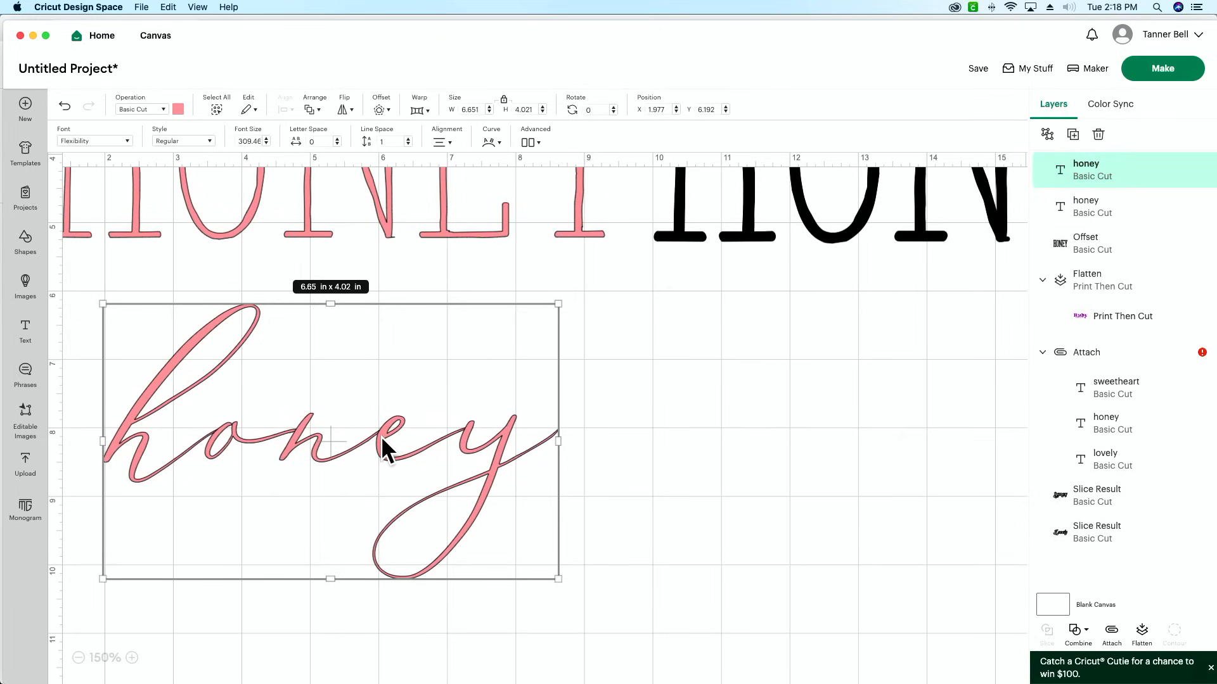
- Apply a 0.02 in offset to the pink script honey text
{"action": "left_click", "coordinate": [379, 109]}
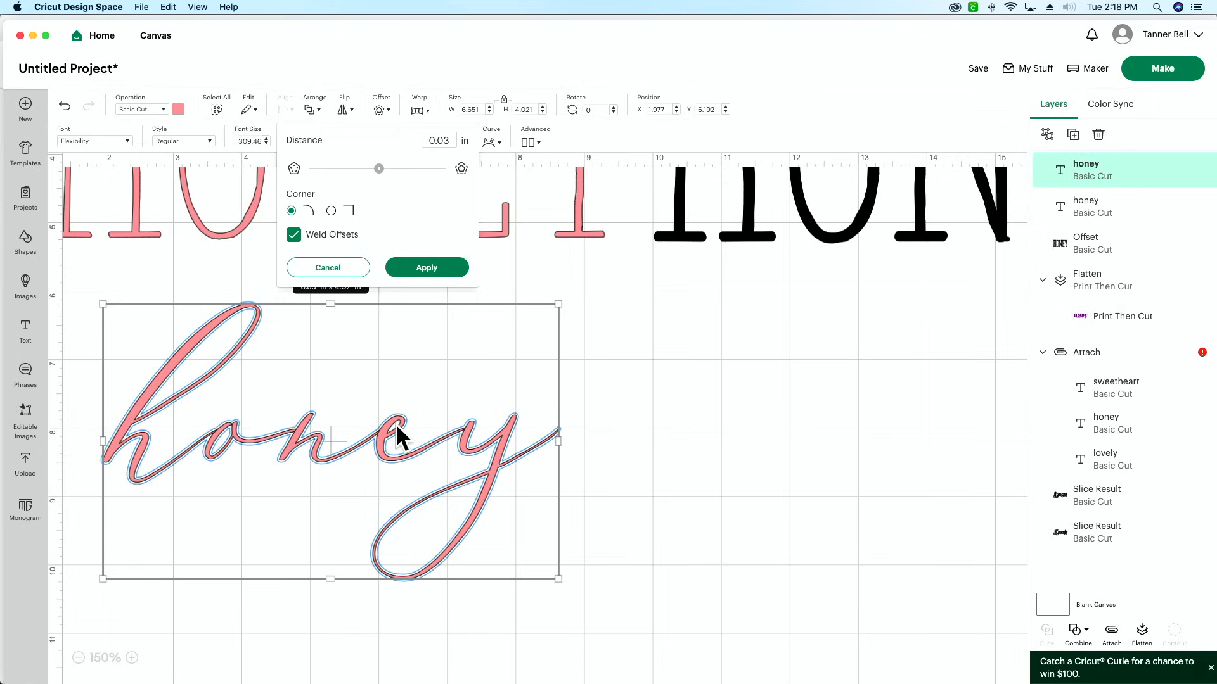
{"action": "left_click", "coordinate": [453, 141]}
{"action": "key", "text": "BackSpace"}
{"action": "type", "text": "2"}
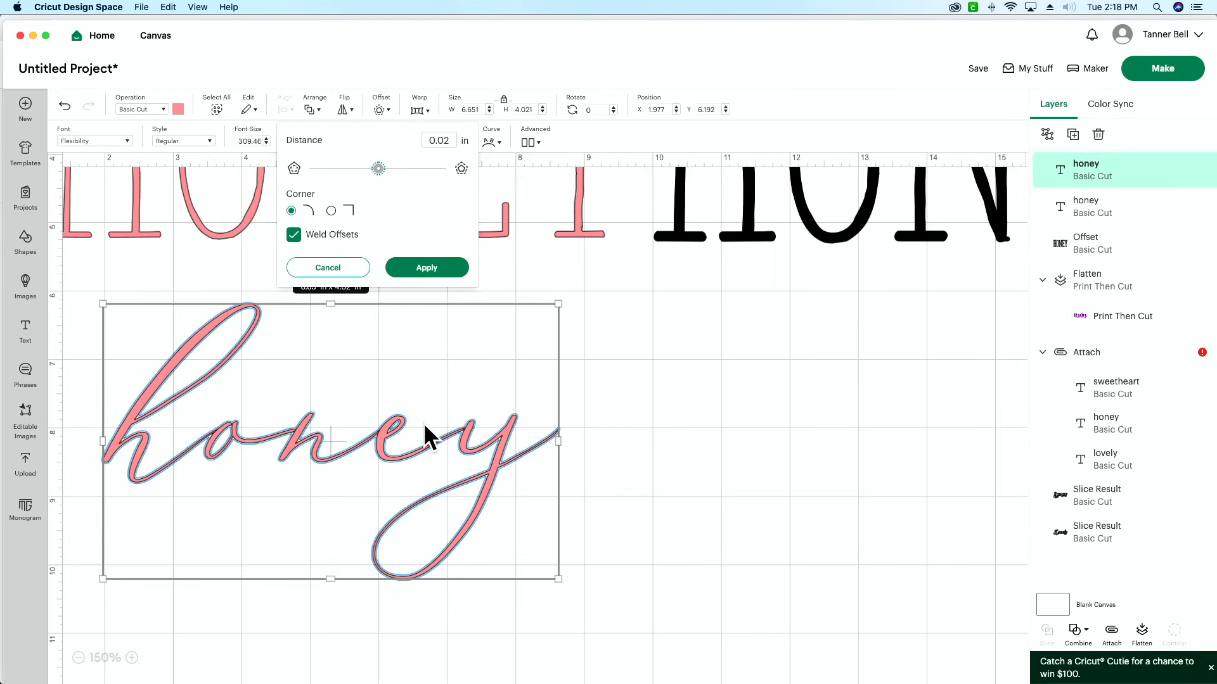
{"action": "left_click", "coordinate": [435, 267]}
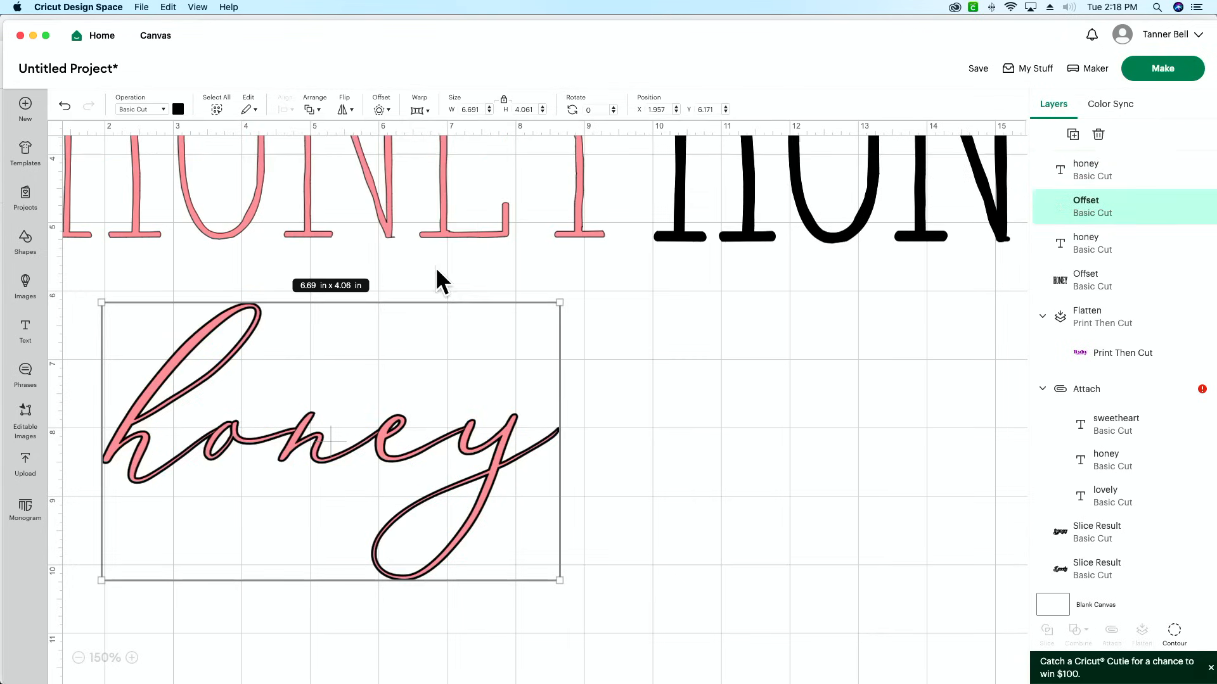
- Move the black script offset out from behind the pink honey text and place it alongside
{"action": "left_click_drag", "start_coordinate": [361, 356], "coordinate": [769, 441]}
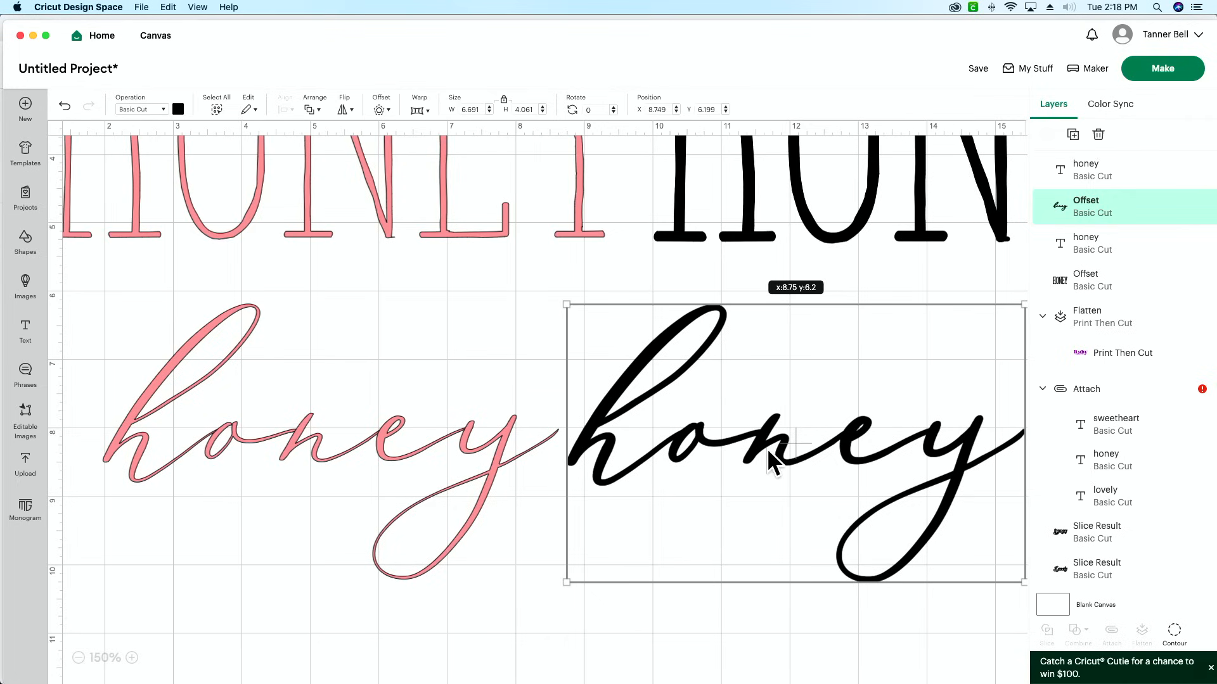
{"action": "mouse_move", "coordinate": [775, 443]}
{"action": "left_mouse_down"}
{"action": "mouse_move", "coordinate": [777, 405]}
{"action": "mouse_move", "coordinate": [769, 452]}
{"action": "left_mouse_up"}
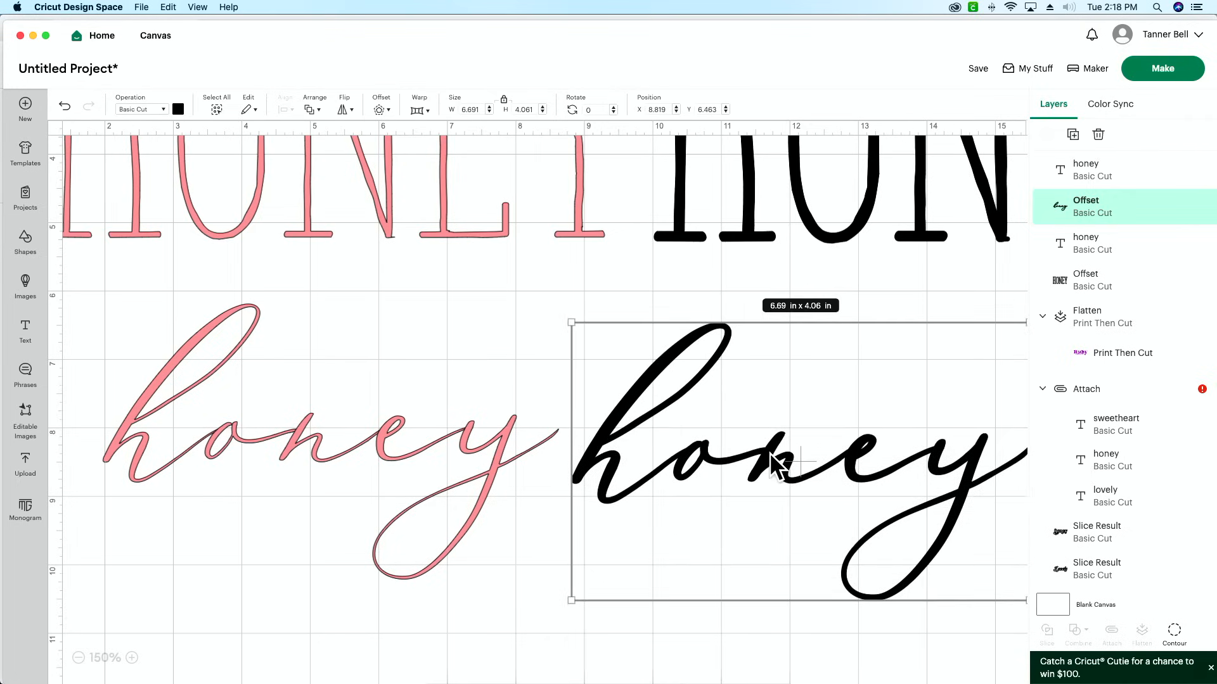
{"action": "mouse_move", "coordinate": [699, 461]}
{"action": "left_mouse_down"}
{"action": "mouse_move", "coordinate": [687, 484]}
{"action": "mouse_move", "coordinate": [683, 446]}
{"action": "left_mouse_up"}
- Shift the pink script honey text slightly away from its black offset, to about X 1.76, Y 6.19
{"action": "left_click", "coordinate": [325, 469]}
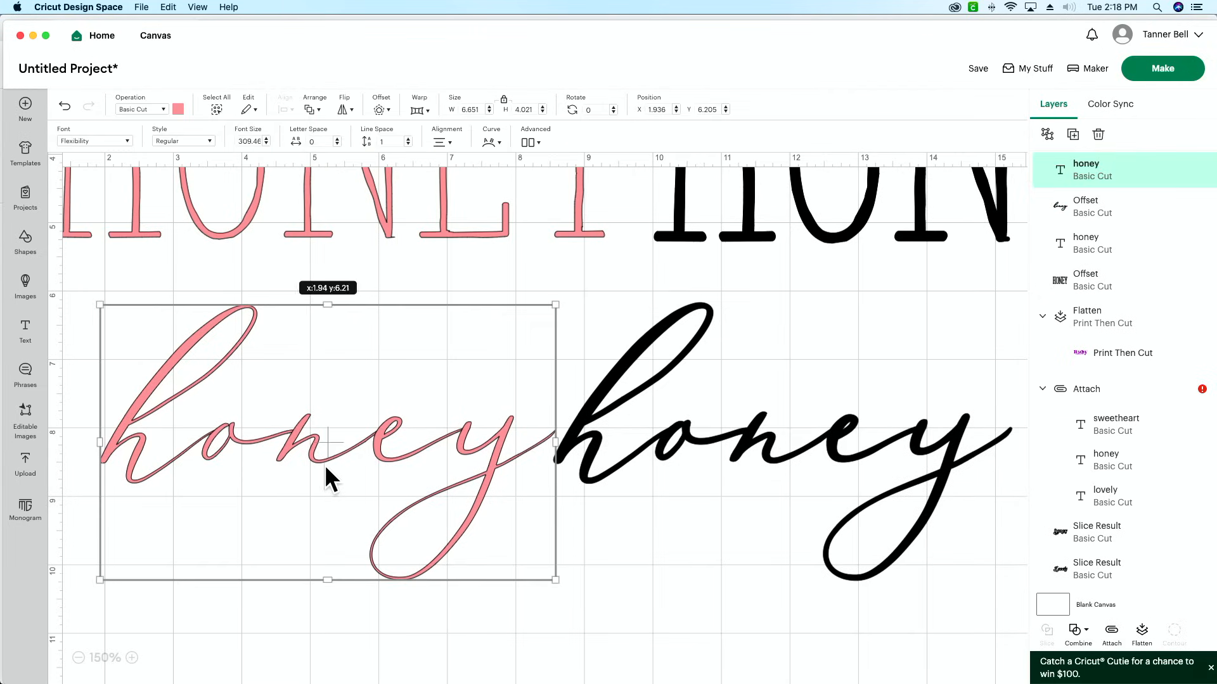
{"action": "double_click", "coordinate": [325, 467]}
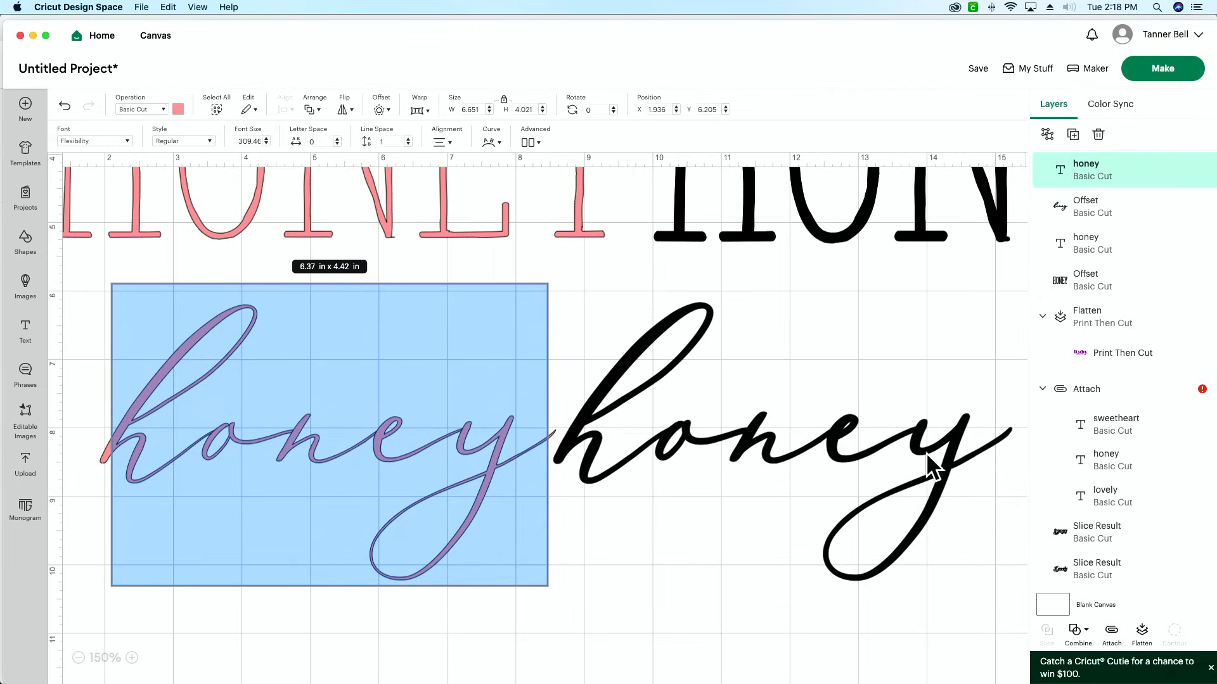
{"action": "left_click", "coordinate": [793, 316]}
{"action": "left_click", "coordinate": [471, 399]}
{"action": "left_click", "coordinate": [380, 109]}
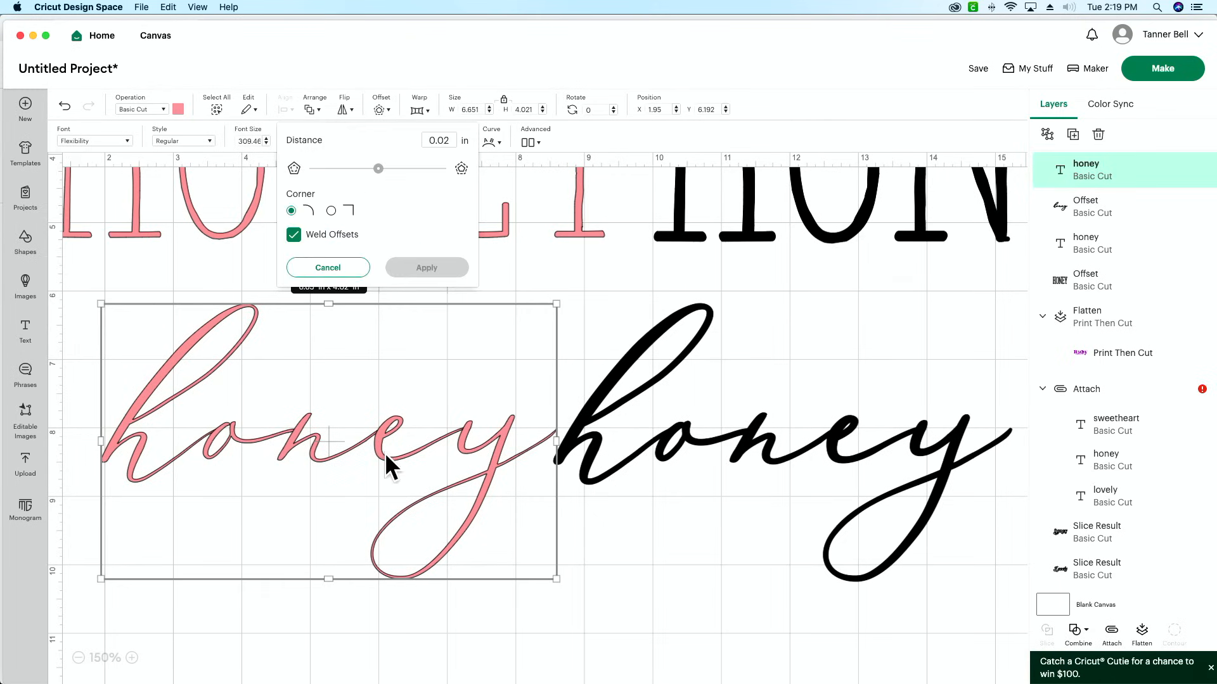
{"action": "left_click", "coordinate": [426, 277]}
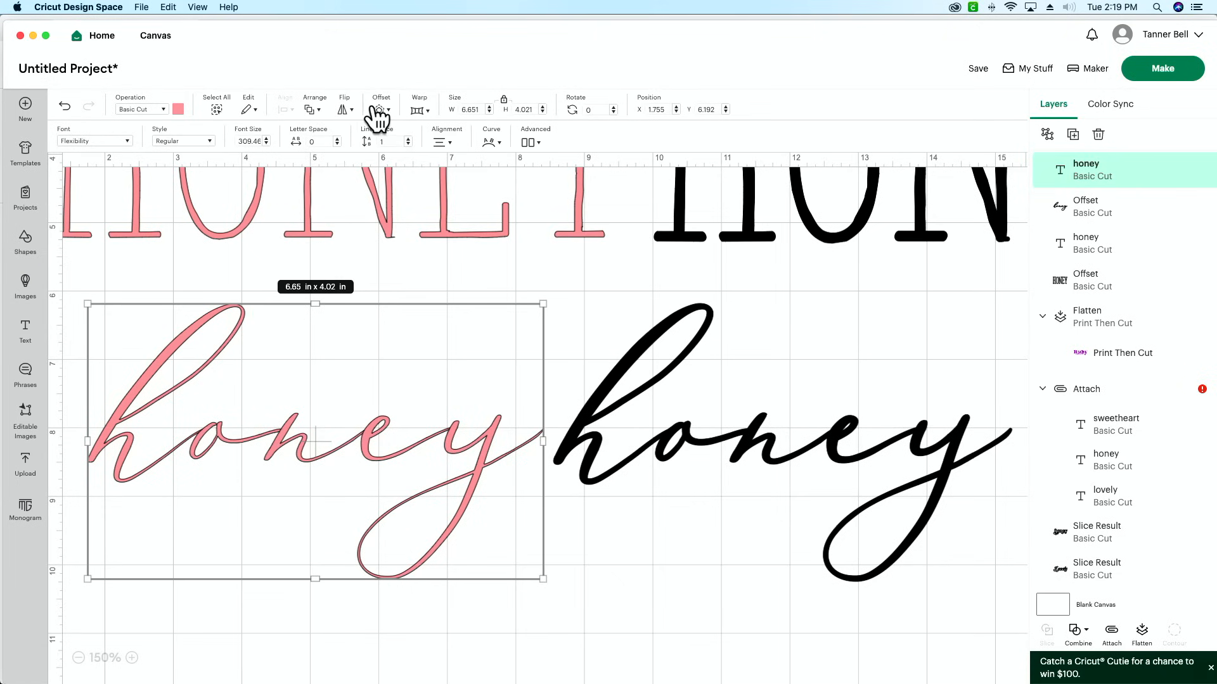
- Preview a 0.25 in offset around the pink script honey text and cancel it
{"action": "left_click", "coordinate": [378, 110]}
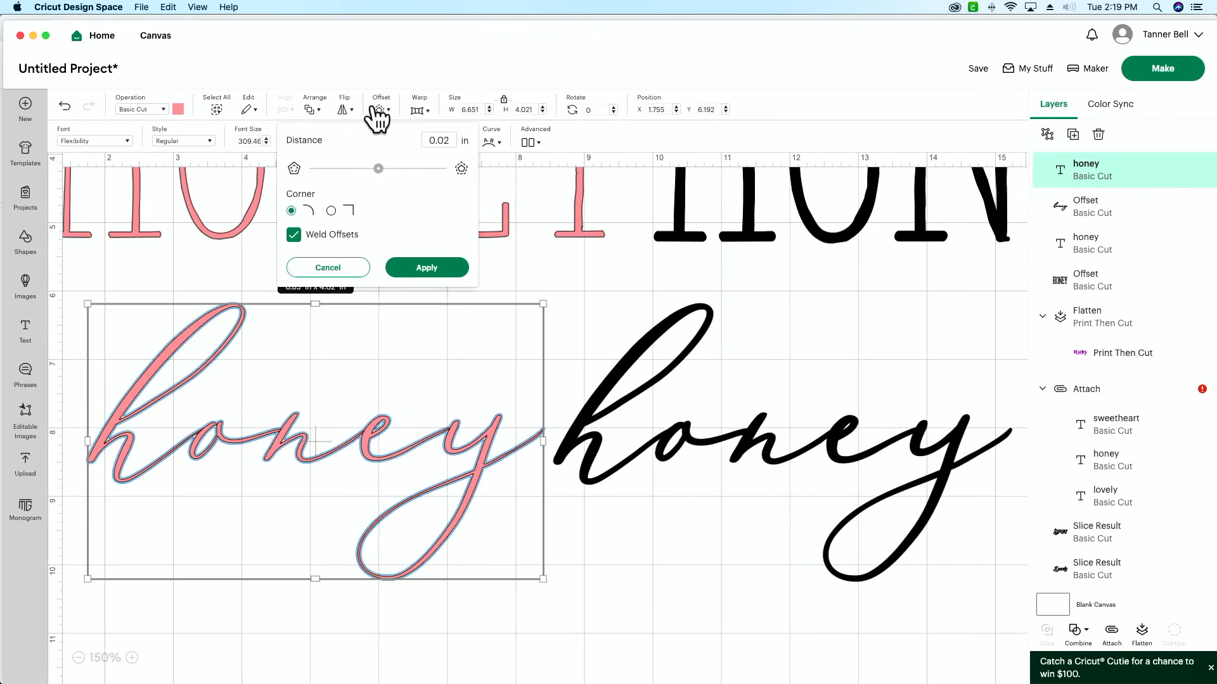
{"action": "triple_click", "coordinate": [451, 140]}
{"action": "type", "text": "0.25"}
{"action": "key", "text": "Return"}
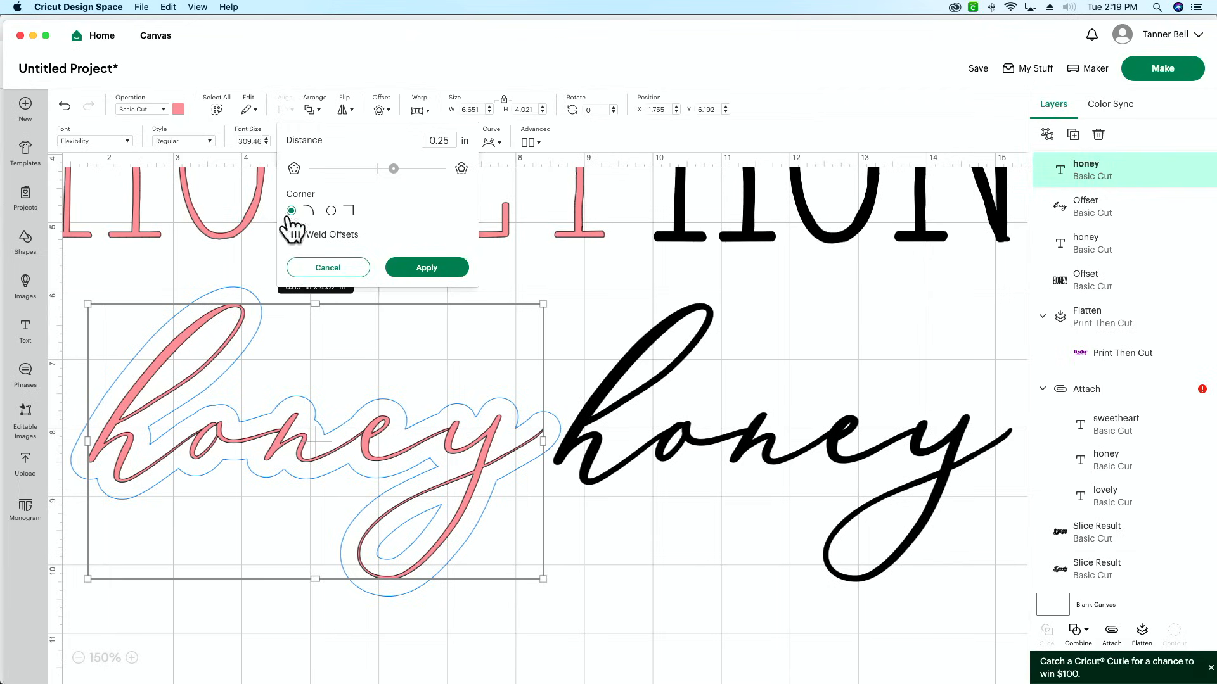
{"action": "left_click", "coordinate": [345, 276]}
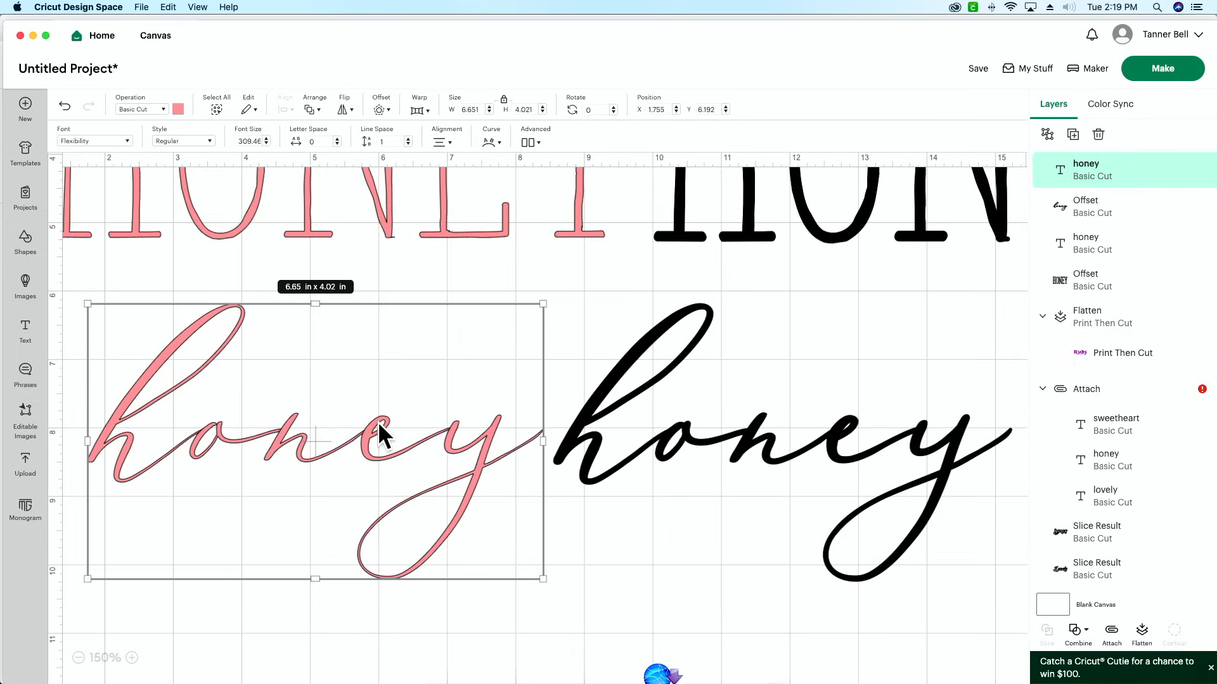
- Delete the pink script honey text
{"action": "key", "text": "Delete"}
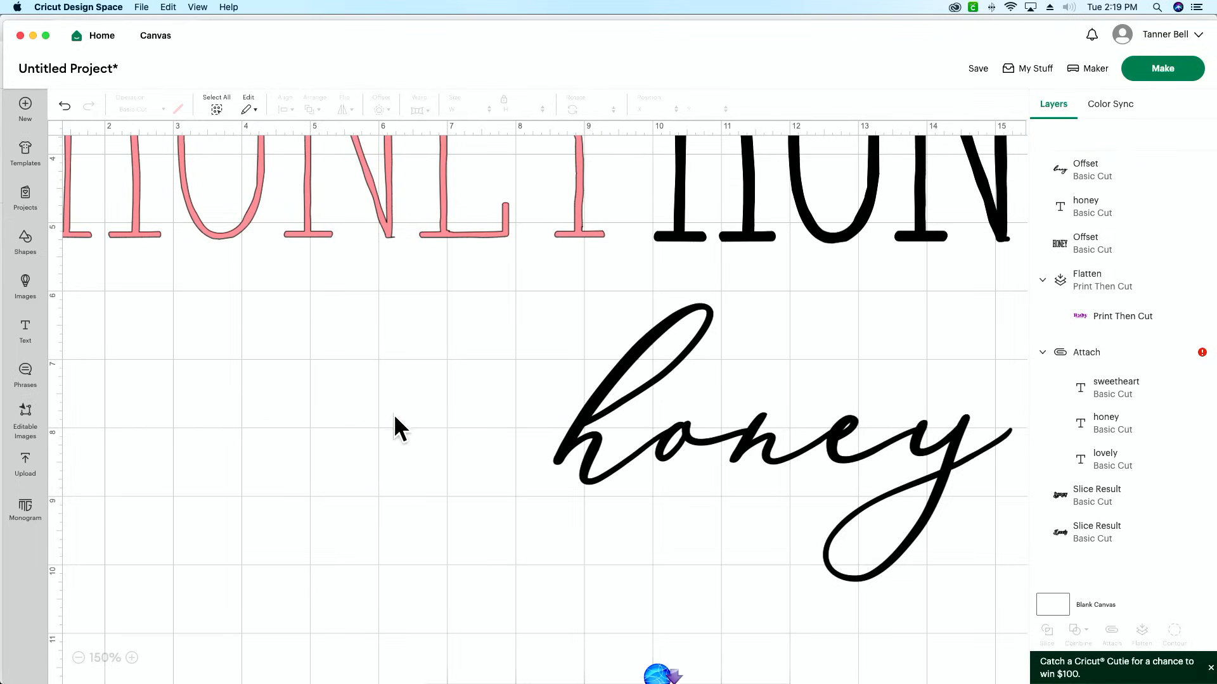
- Add a new text box and move the black script honey offset out of its way to about X 15.97, Y 4.60
{"action": "left_click", "coordinate": [630, 421]}
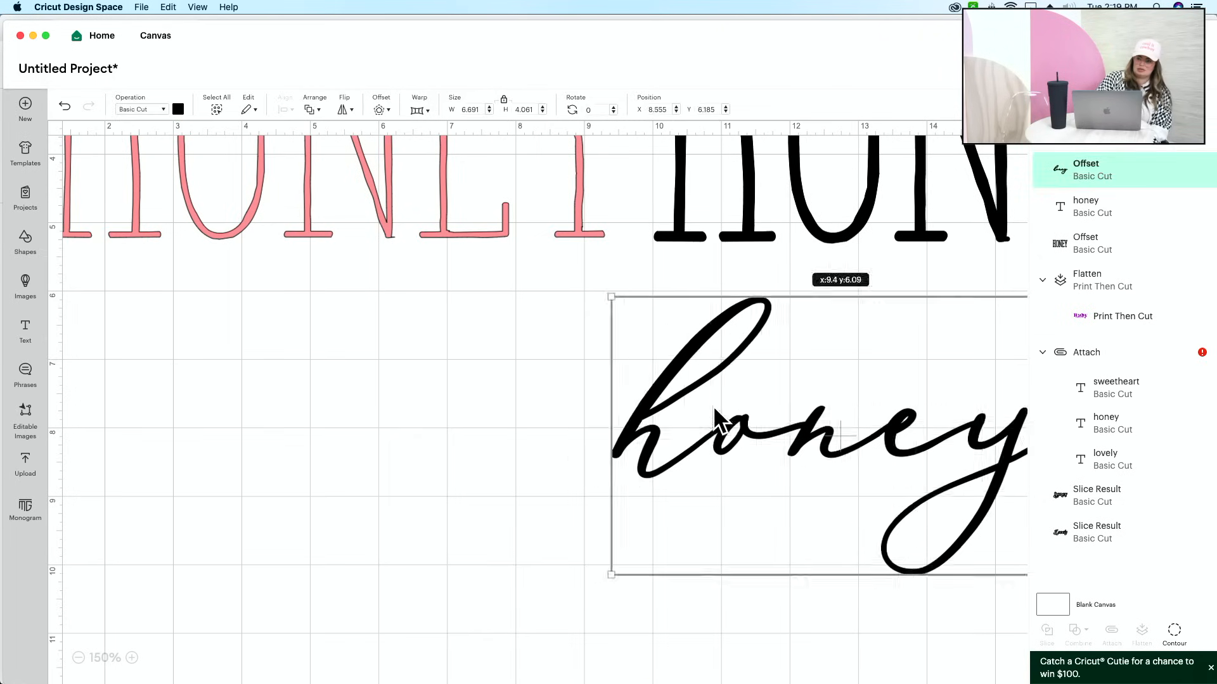
{"action": "left_click", "coordinate": [26, 333]}
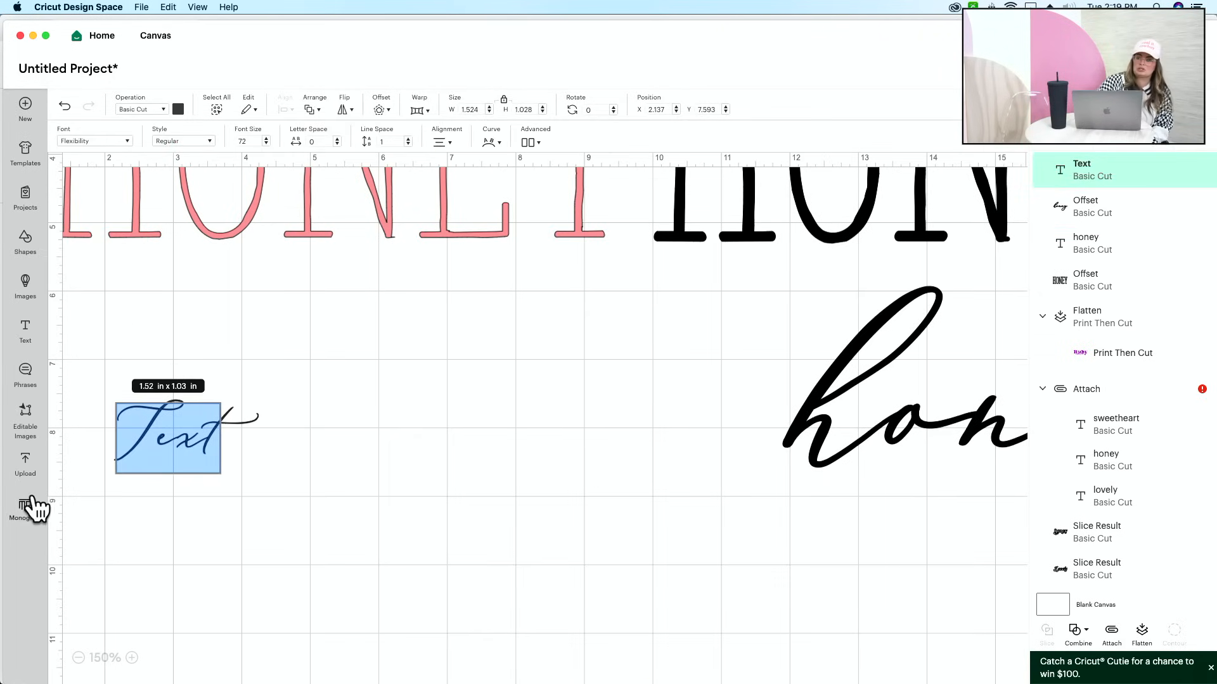
{"action": "left_click", "coordinate": [79, 658]}
{"action": "left_click", "coordinate": [79, 658]}
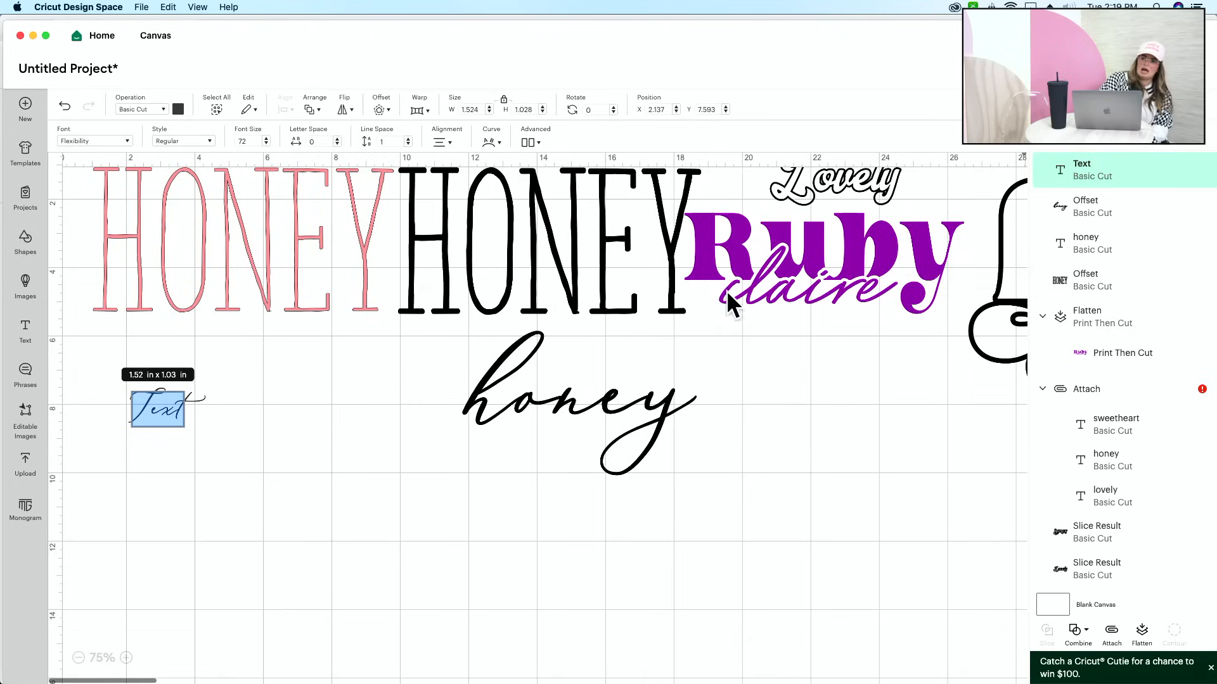
{"action": "left_click", "coordinate": [690, 358]}
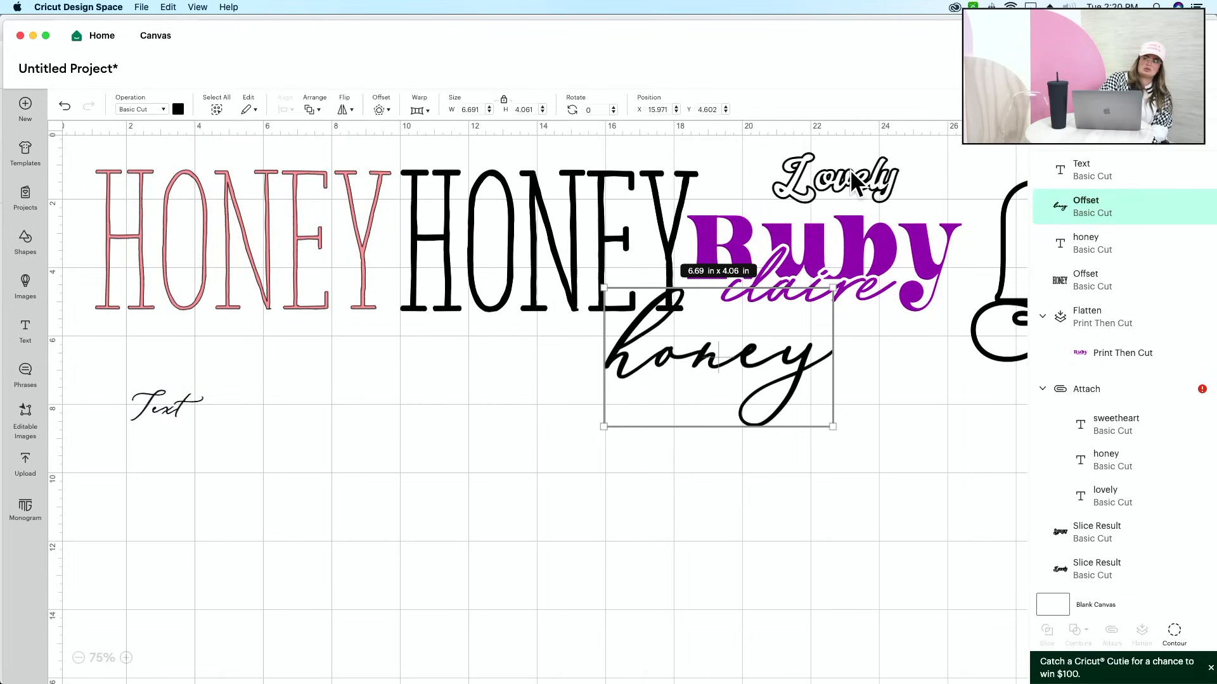
- Enter "trojans" in the new text box and enlarge it to about 10.25 by 5.19 in
{"action": "double_click", "coordinate": [180, 408]}
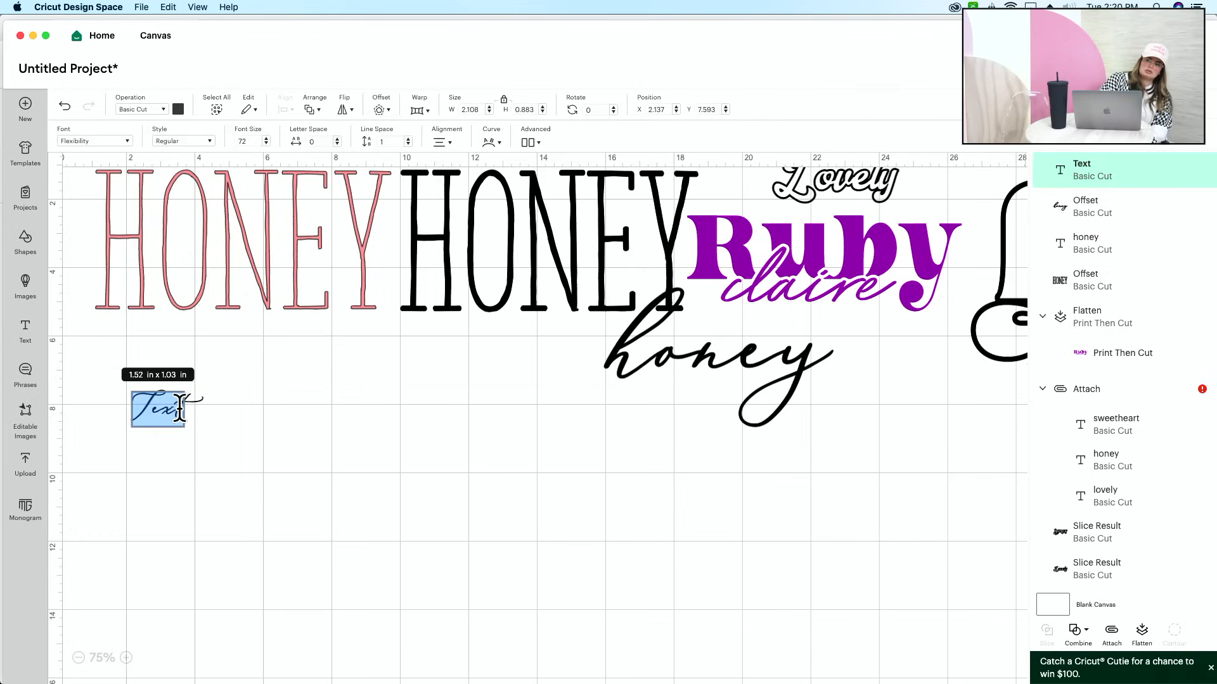
{"action": "type", "text": "trojans"}
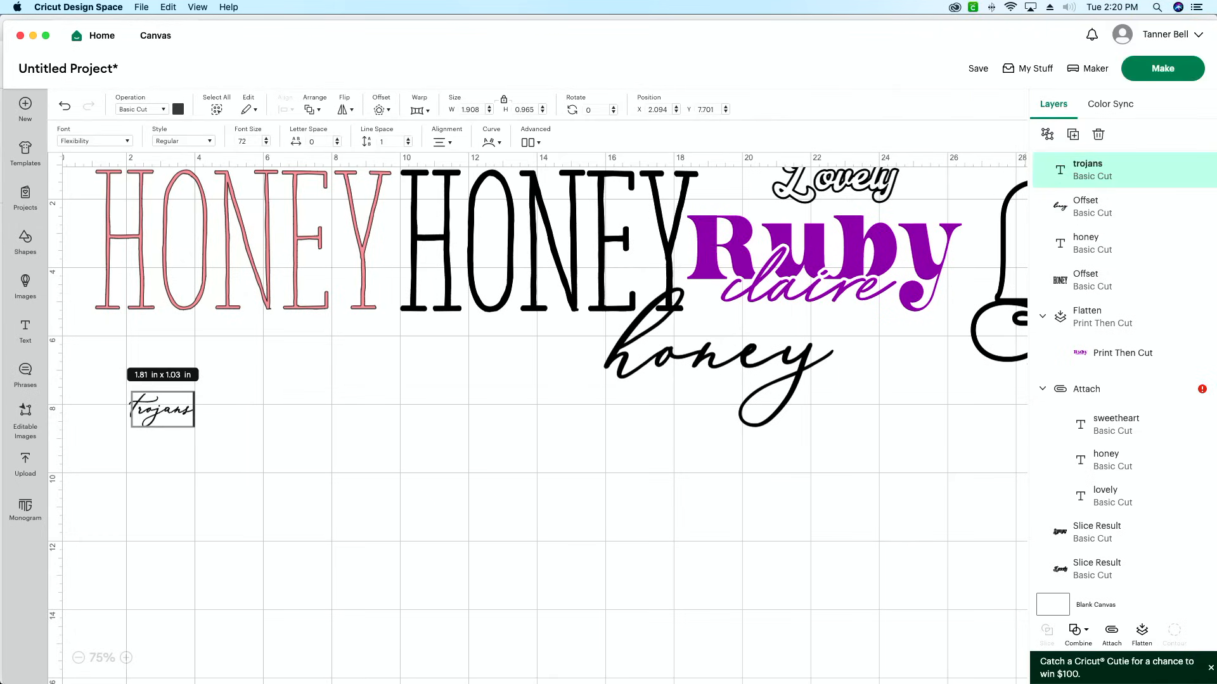
{"action": "left_click", "coordinate": [220, 426]}
{"action": "left_click", "coordinate": [181, 415]}
{"action": "left_click_drag", "start_coordinate": [194, 432], "coordinate": [310, 563]}
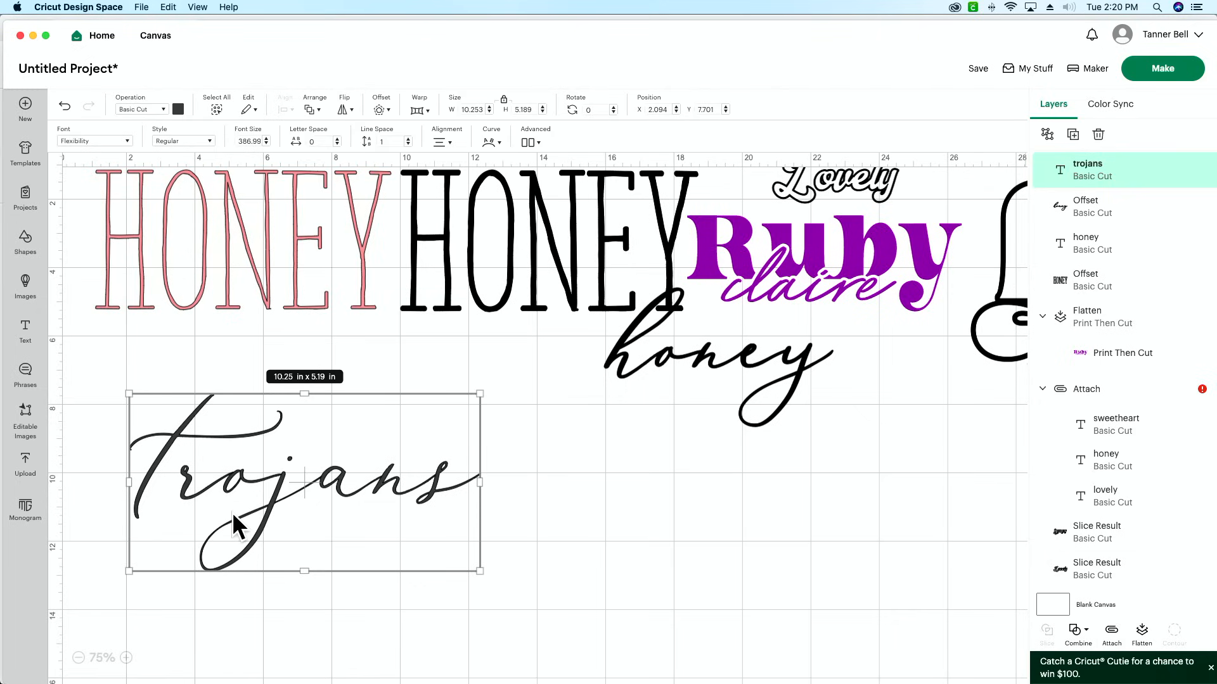
- Replace the lowercase first letter with a capital so the text reads "Trojans"
{"action": "double_click", "coordinate": [158, 462]}
{"action": "left_click", "coordinate": [158, 462]}
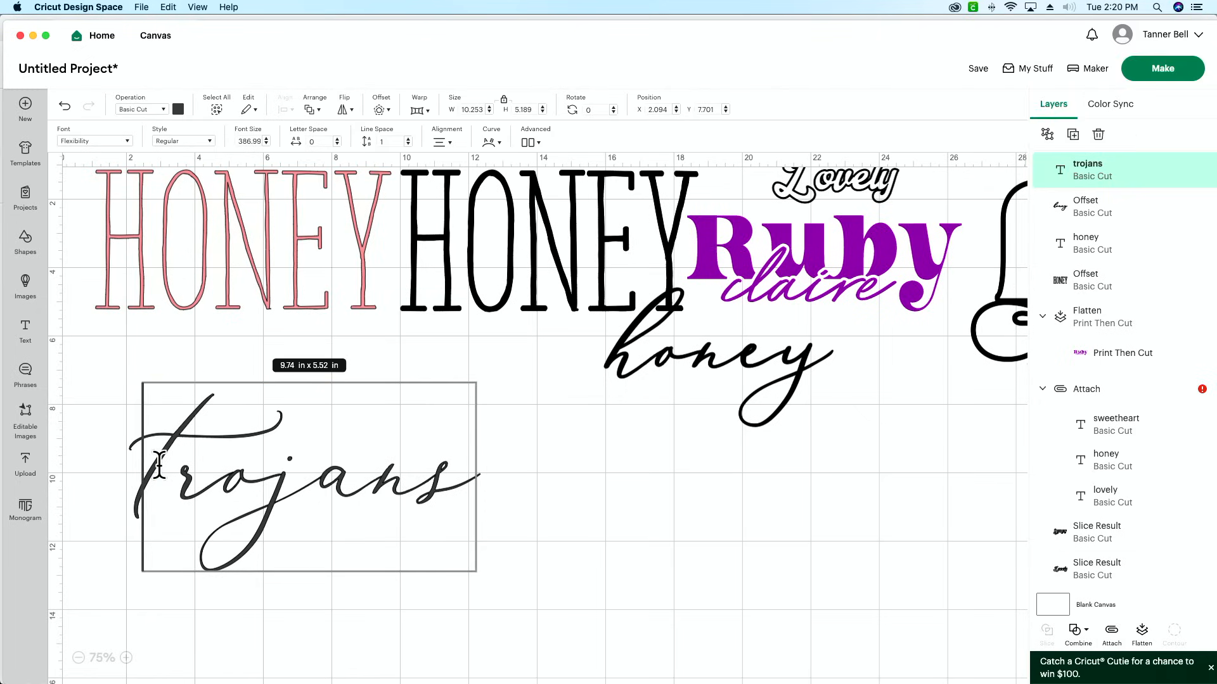
{"action": "key", "text": "BackSpace"}
{"action": "type", "text": "T"}
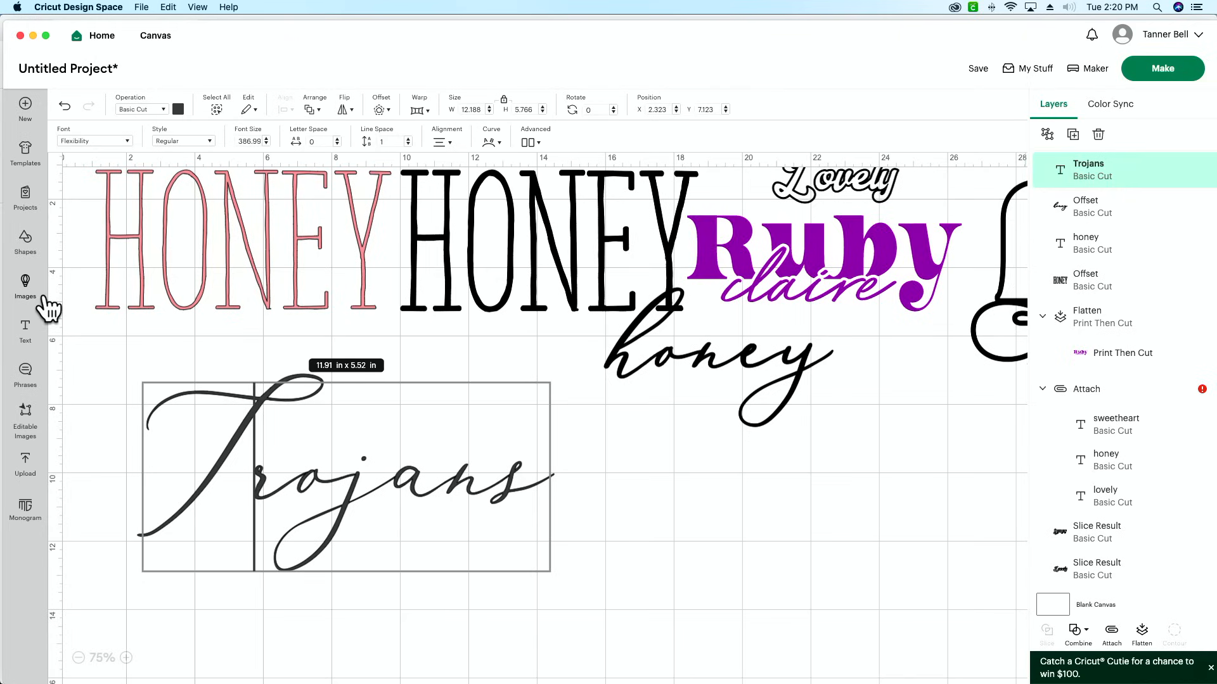
- Search the system fonts for "varsity" and apply the Varsity font to the Trojans text
{"action": "key", "text": "super+a"}
{"action": "scroll", "coordinate": [55, 266], "scroll_direction": "up", "scroll_amount": 1}
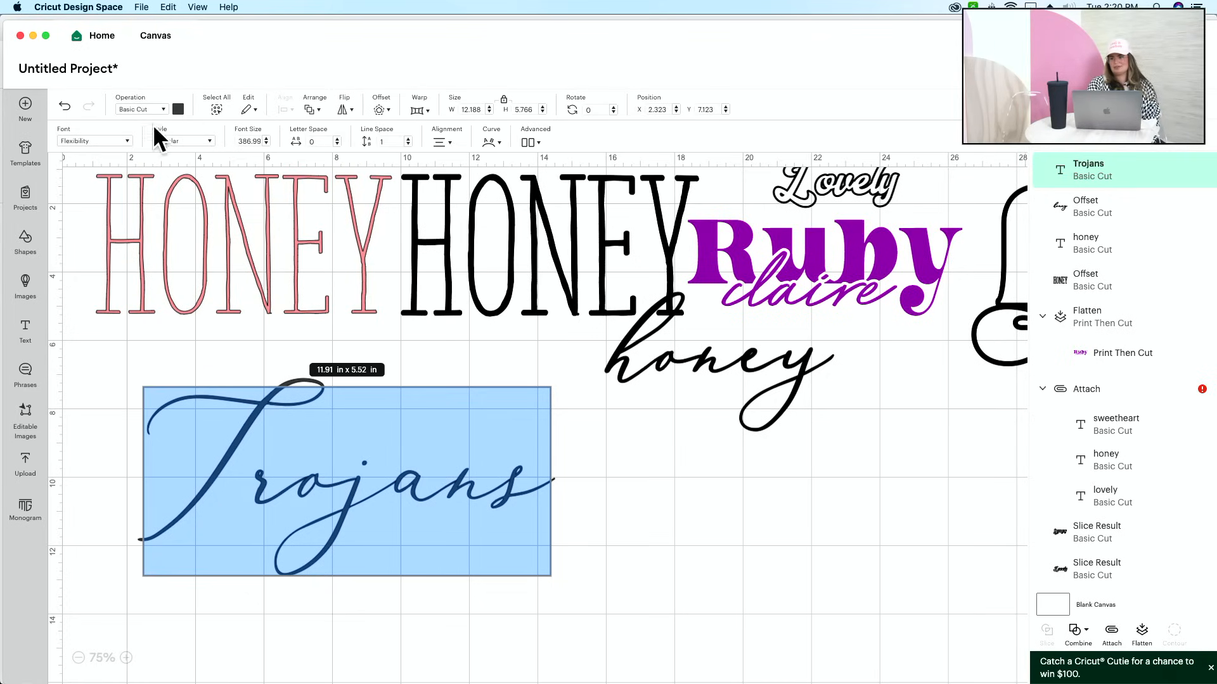
{"action": "left_click", "coordinate": [118, 139]}
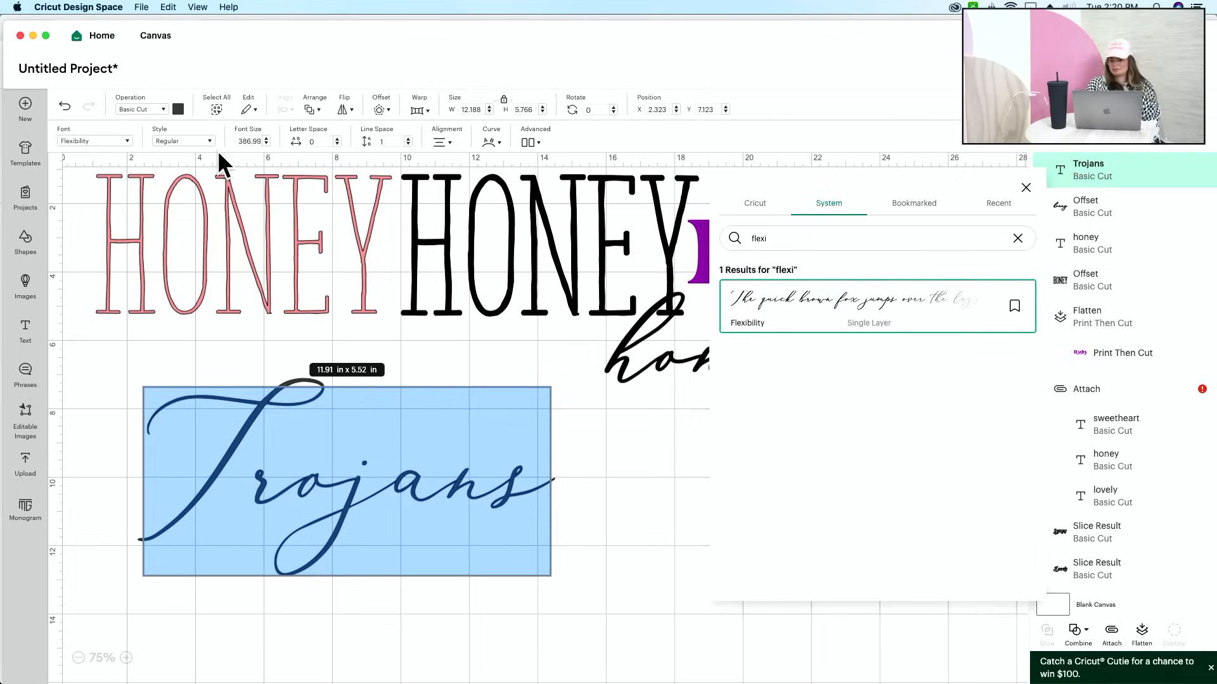
{"action": "left_click", "coordinate": [1017, 239]}
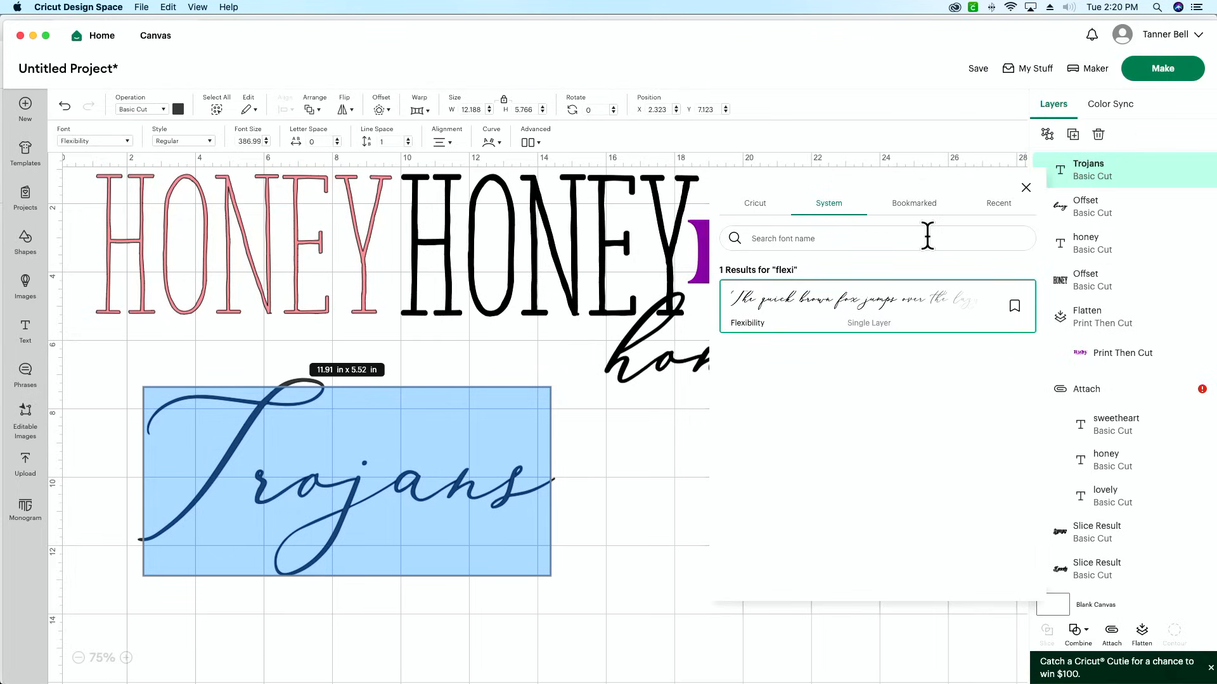
{"action": "left_click", "coordinate": [927, 236]}
{"action": "type", "text": "varsity"}
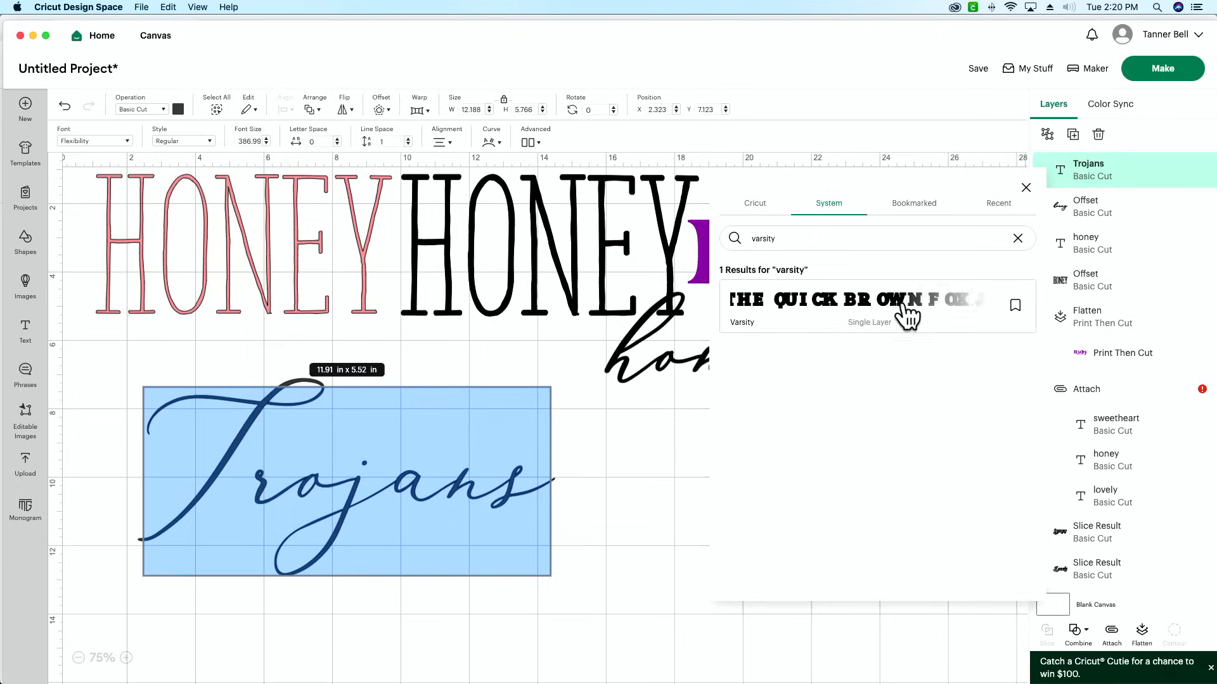
{"action": "left_click", "coordinate": [907, 315]}
- Shrink the Trojans text to about 35.04 by 5 in and place it below the other designs at about X 6.72, Y 24.09
{"action": "left_click", "coordinate": [78, 658]}
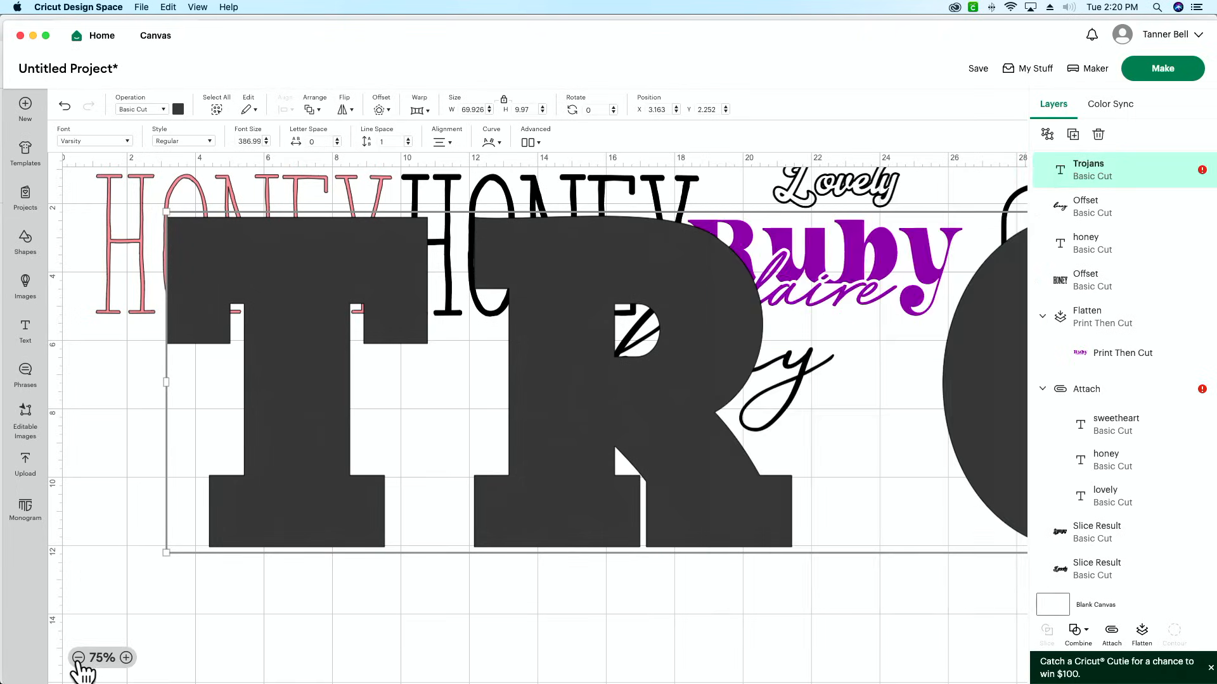
{"action": "left_click", "coordinate": [78, 658]}
{"action": "left_click", "coordinate": [79, 658]}
{"action": "left_click_drag", "start_coordinate": [474, 238], "coordinate": [470, 468]}
{"action": "left_click_drag", "start_coordinate": [867, 478], "coordinate": [488, 424]}
{"action": "left_click_drag", "start_coordinate": [237, 393], "coordinate": [245, 407]}
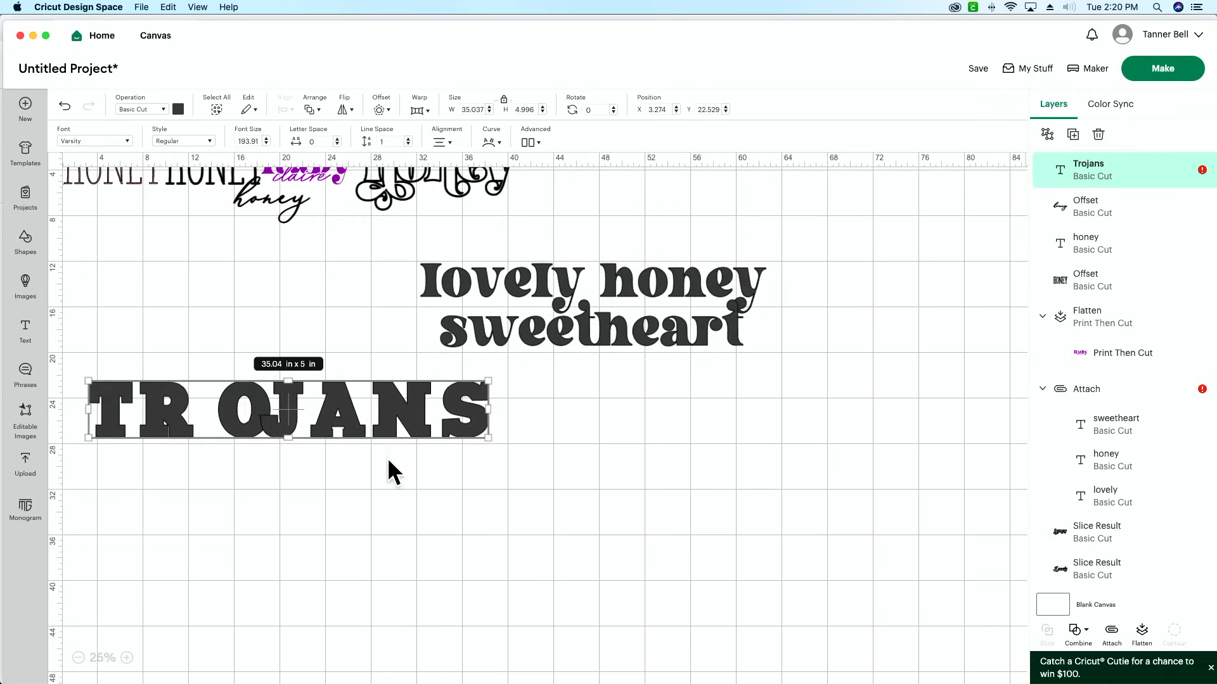
{"action": "double_click", "coordinate": [300, 421]}
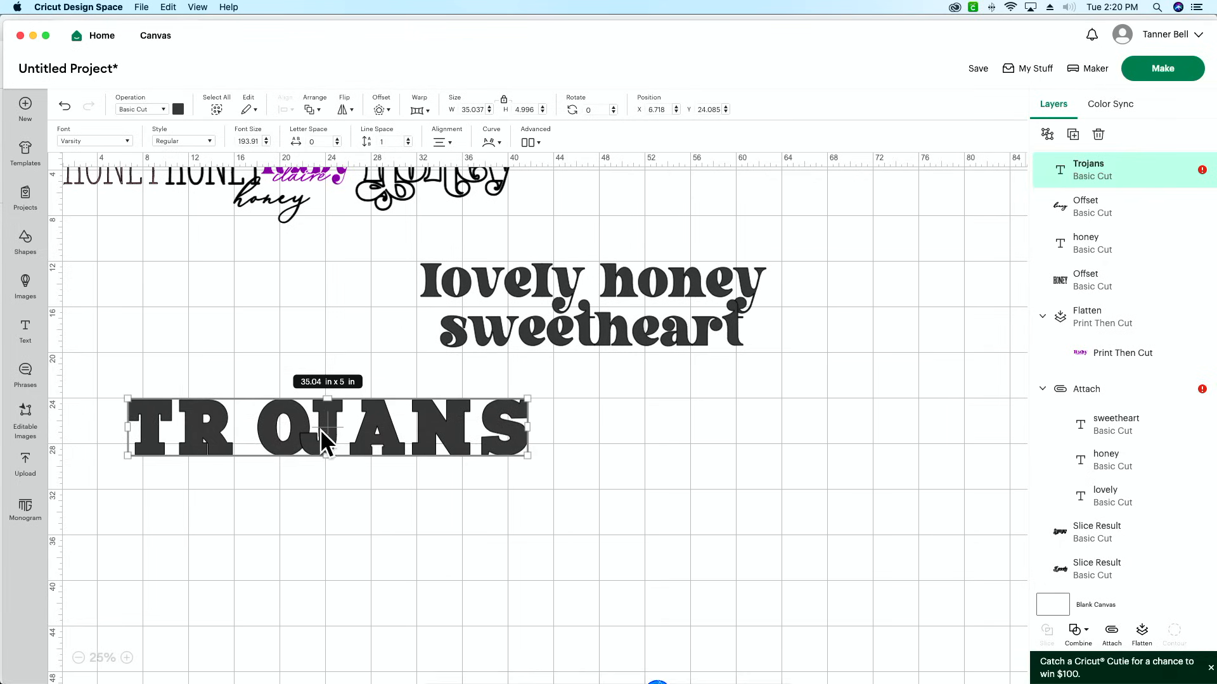
{"action": "left_click", "coordinate": [390, 556]}
- Ungroup the Trojans text into individual letters
{"action": "left_click", "coordinate": [395, 443]}
{"action": "left_click", "coordinate": [530, 142]}
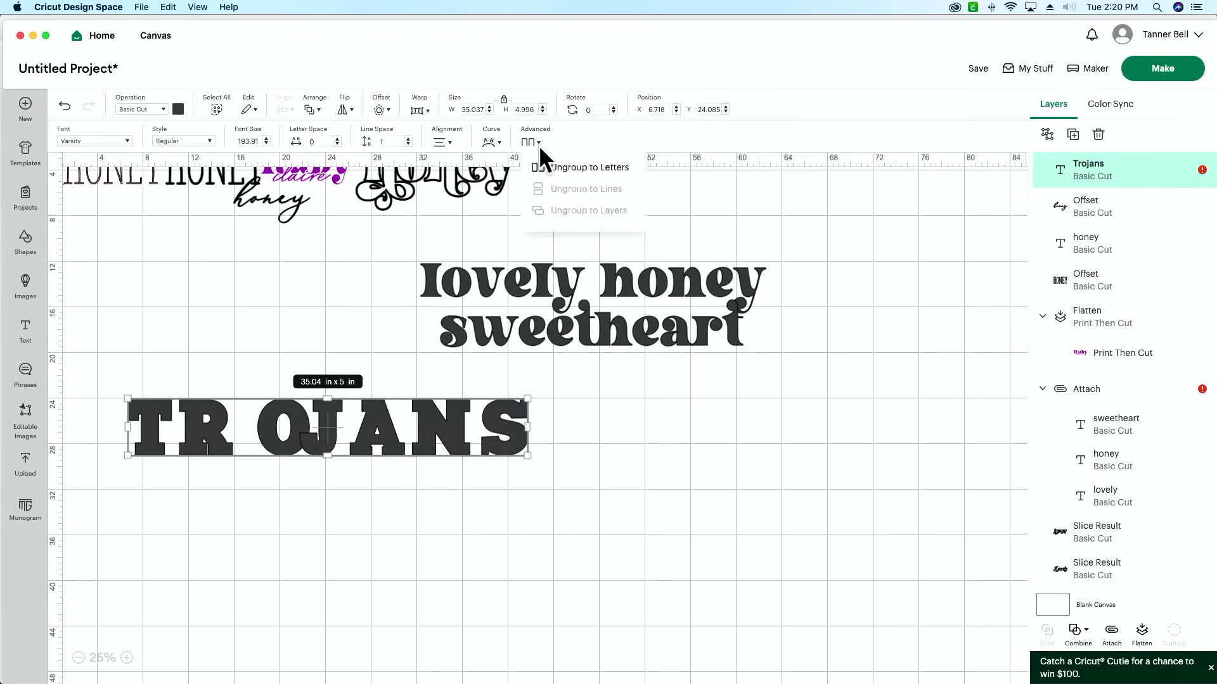
{"action": "left_click", "coordinate": [587, 167]}
{"action": "left_click", "coordinate": [287, 513]}
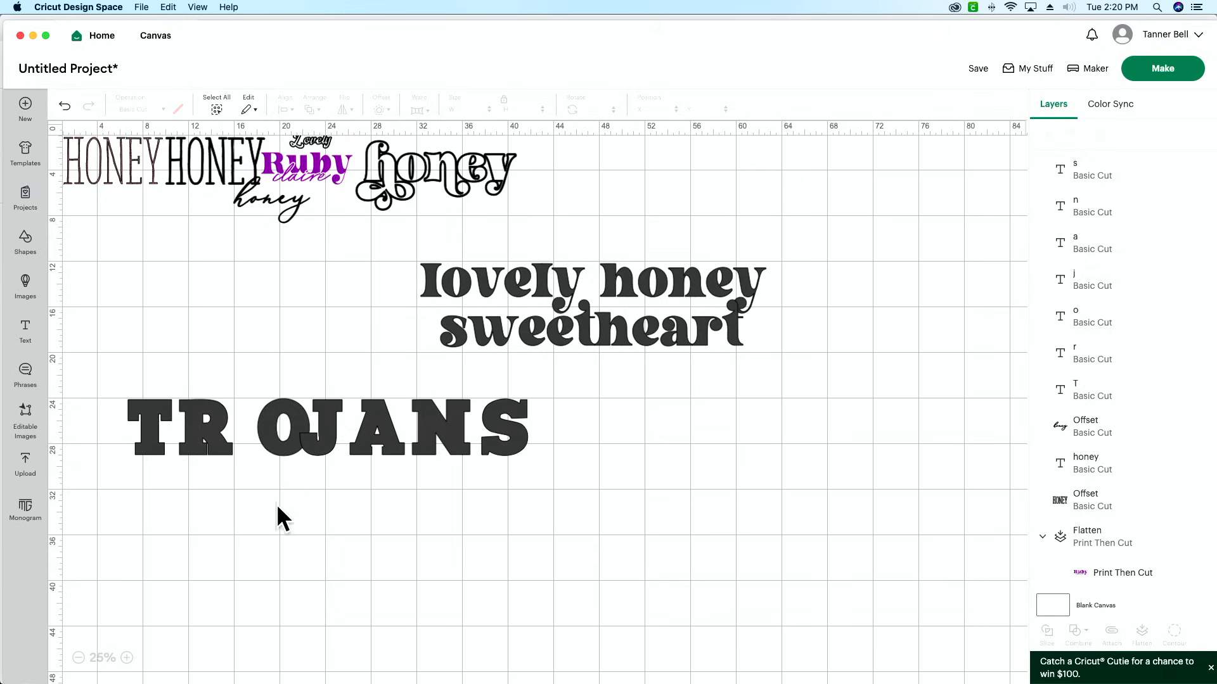
- Nudge the letter O left toward the R, to about X 17.30, to even out the gap
{"action": "left_click", "coordinate": [282, 431]}
{"action": "key", "text": "Left"}
{"action": "key", "text": "Left"}
{"action": "key", "text": "Left"}
{"action": "key", "text": "Left"}
{"action": "key", "text": "Left"}
{"action": "key", "text": "Left"}
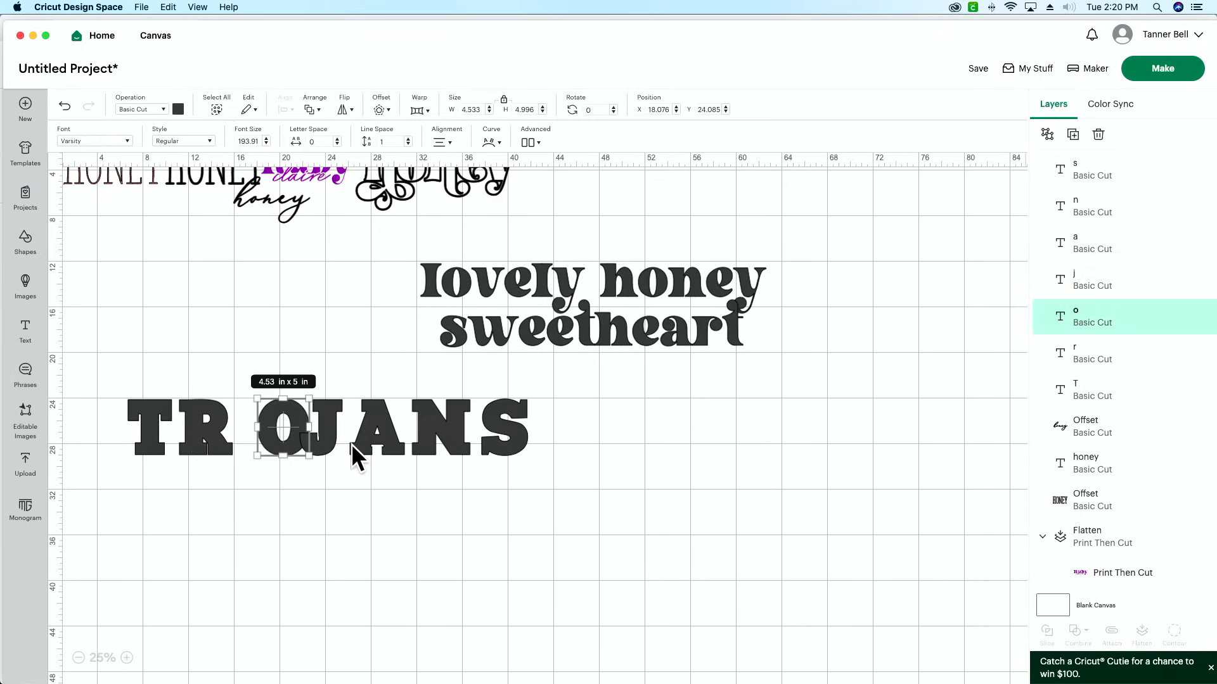
{"action": "key", "text": "Left"}
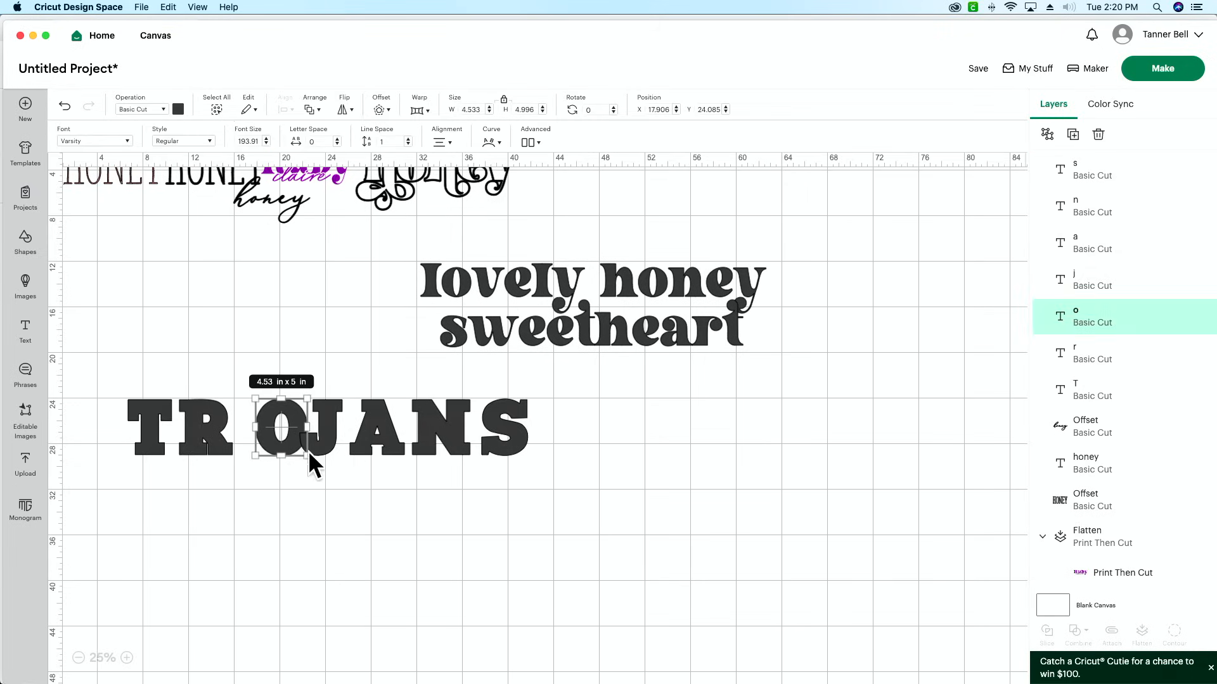
{"action": "key", "text": "Left"}
{"action": "key", "text": "Left"}
{"action": "key", "text": "Left"}
{"action": "key", "text": "Left"}
{"action": "key", "text": "Left"}
{"action": "key", "text": "Left"}
{"action": "key", "text": "Left"}
{"action": "key", "text": "Left"}
{"action": "key", "text": "Left"}
{"action": "key", "text": "Left"}
{"action": "key", "text": "Left"}
{"action": "key", "text": "Left"}
{"action": "key", "text": "Left"}
{"action": "key", "text": "Left"}
{"action": "key", "text": "Left"}
{"action": "key", "text": "Left"}
{"action": "key", "text": "Left"}
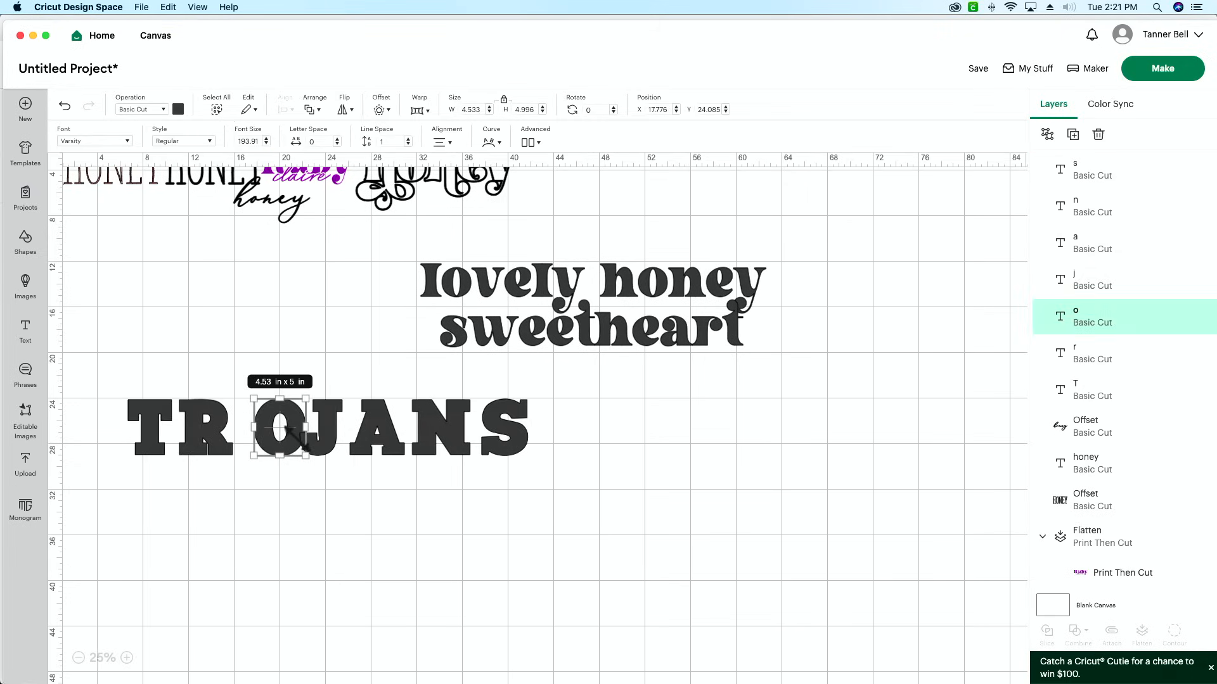
{"action": "key", "text": "Left"}
{"action": "key", "text": "Left"}
{"action": "key", "text": "Left"}
{"action": "key", "text": "Left"}
{"action": "key", "text": "Left"}
{"action": "key", "text": "Left"}
{"action": "key", "text": "Left"}
{"action": "key", "text": "Left"}
{"action": "key", "text": "Left"}
{"action": "key", "text": "Left"}
{"action": "key", "text": "Left"}
{"action": "key", "text": "Left"}
{"action": "key", "text": "Left"}
{"action": "key", "text": "Left"}
{"action": "key", "text": "Left"}
{"action": "key", "text": "Left"}
{"action": "key", "text": "Left"}
{"action": "key", "text": "Left"}
{"action": "key", "text": "Left"}
{"action": "key", "text": "Left"}
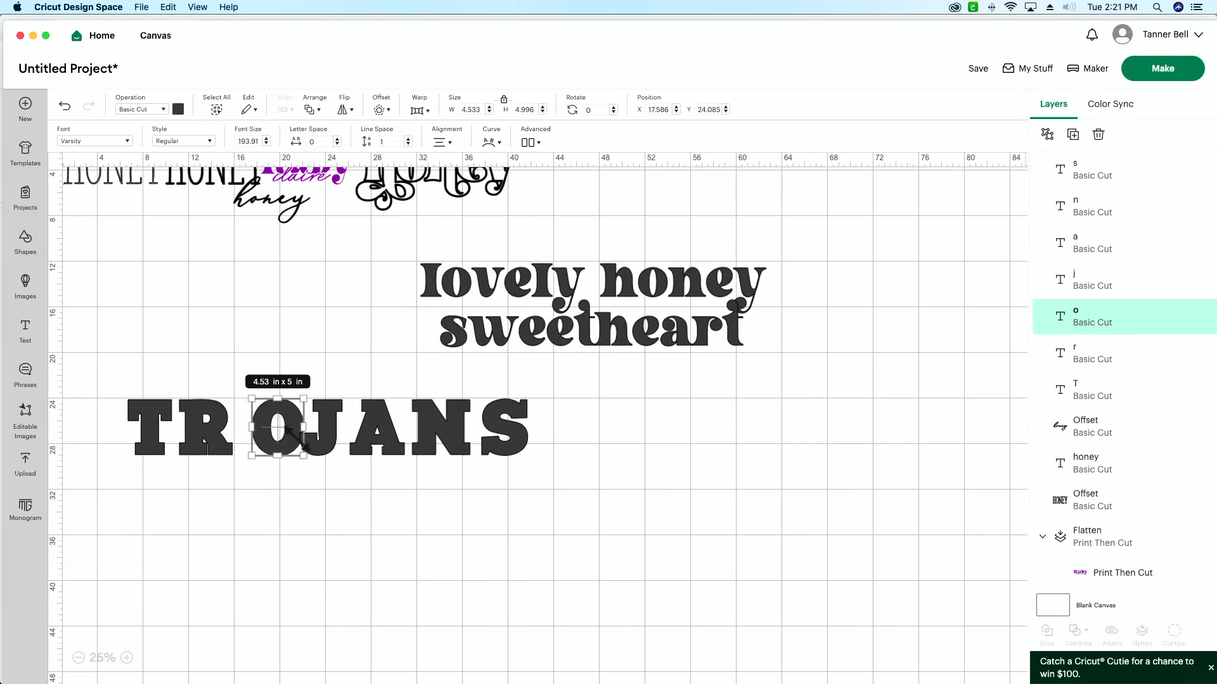
{"action": "key", "text": "Left"}
{"action": "key", "text": "Left"}
{"action": "key", "text": "Left"}
{"action": "key", "text": "Left"}
{"action": "key", "text": "Left"}
{"action": "key", "text": "Left"}
{"action": "key", "text": "Left"}
{"action": "key", "text": "Left"}
{"action": "key", "text": "Left"}
{"action": "key", "text": "Left"}
{"action": "key", "text": "Left"}
{"action": "key", "text": "Left"}
{"action": "key", "text": "Left"}
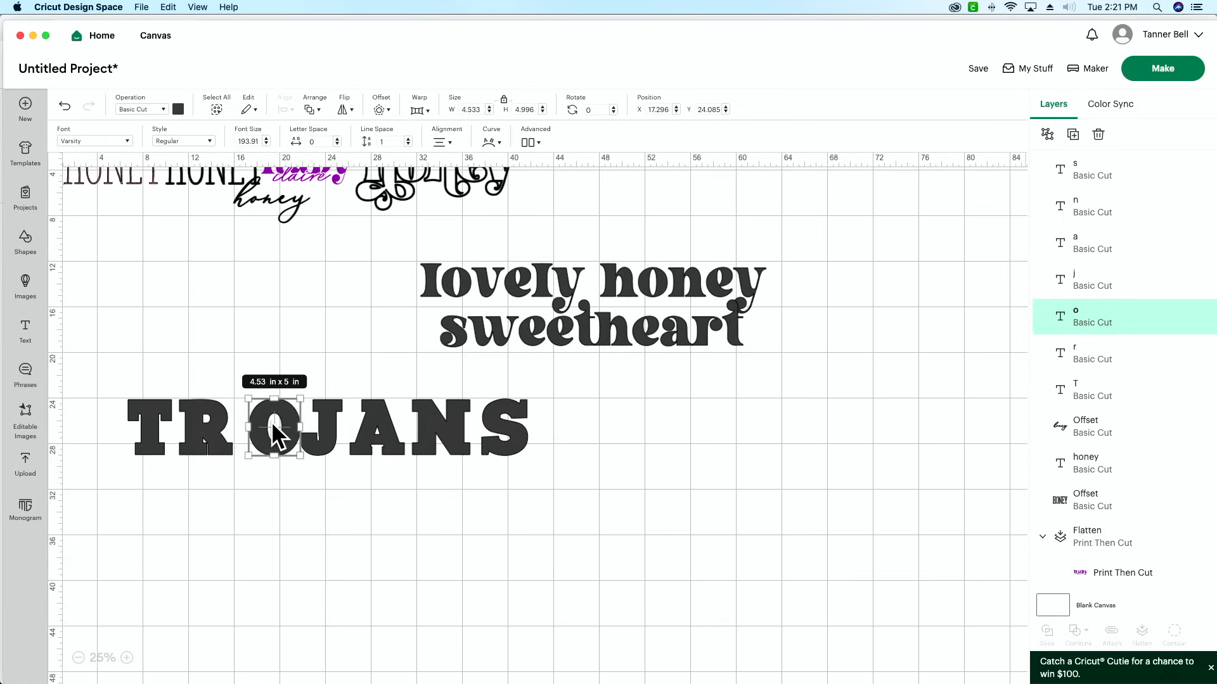
{"action": "left_click", "coordinate": [362, 522]}
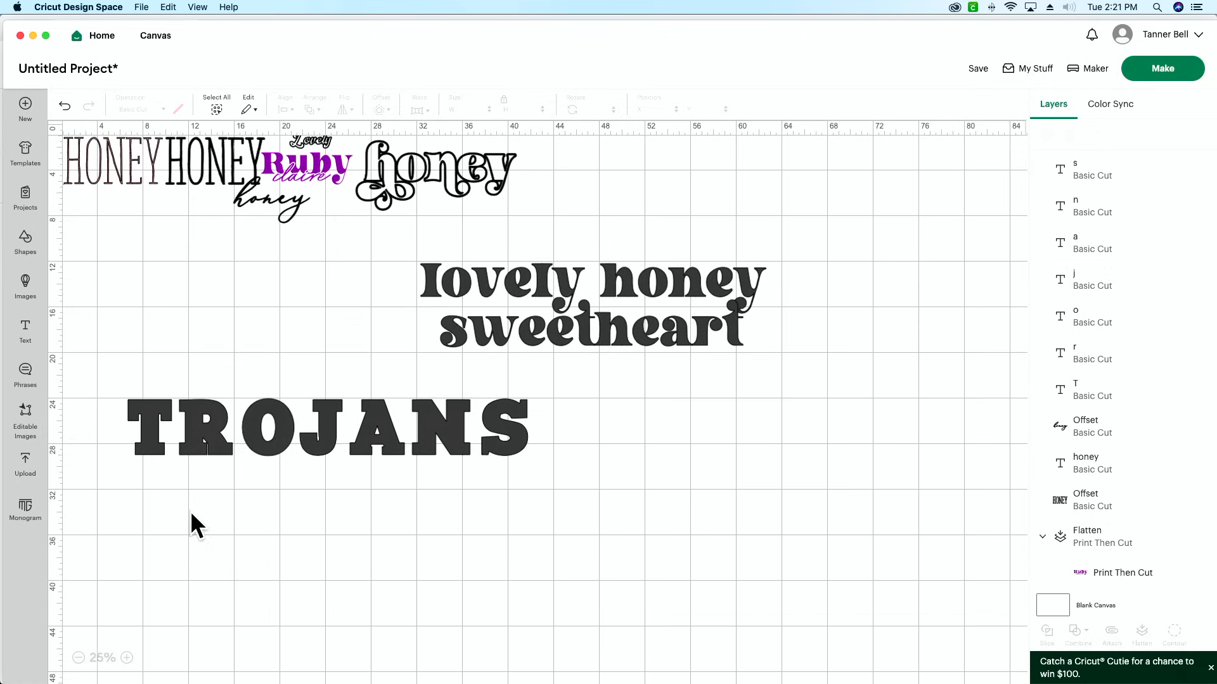
- Nudge the letters T and R together slightly right toward the O, to about X 6.99
{"action": "left_click_drag", "start_coordinate": [191, 511], "coordinate": [141, 379]}
{"action": "key", "text": "Right"}
{"action": "key", "text": "Right"}
{"action": "key", "text": "Right"}
{"action": "key", "text": "Right"}
{"action": "key", "text": "Right"}
{"action": "key", "text": "Right"}
{"action": "key", "text": "Right"}
{"action": "key", "text": "Right"}
{"action": "key", "text": "Right"}
{"action": "key", "text": "Right"}
{"action": "key", "text": "Right"}
{"action": "key", "text": "Right"}
{"action": "key", "text": "Right"}
{"action": "key", "text": "Right"}
{"action": "key", "text": "Right"}
{"action": "key", "text": "Right"}
{"action": "key", "text": "Right"}
{"action": "key", "text": "Right"}
{"action": "key", "text": "Right"}
{"action": "key", "text": "Right"}
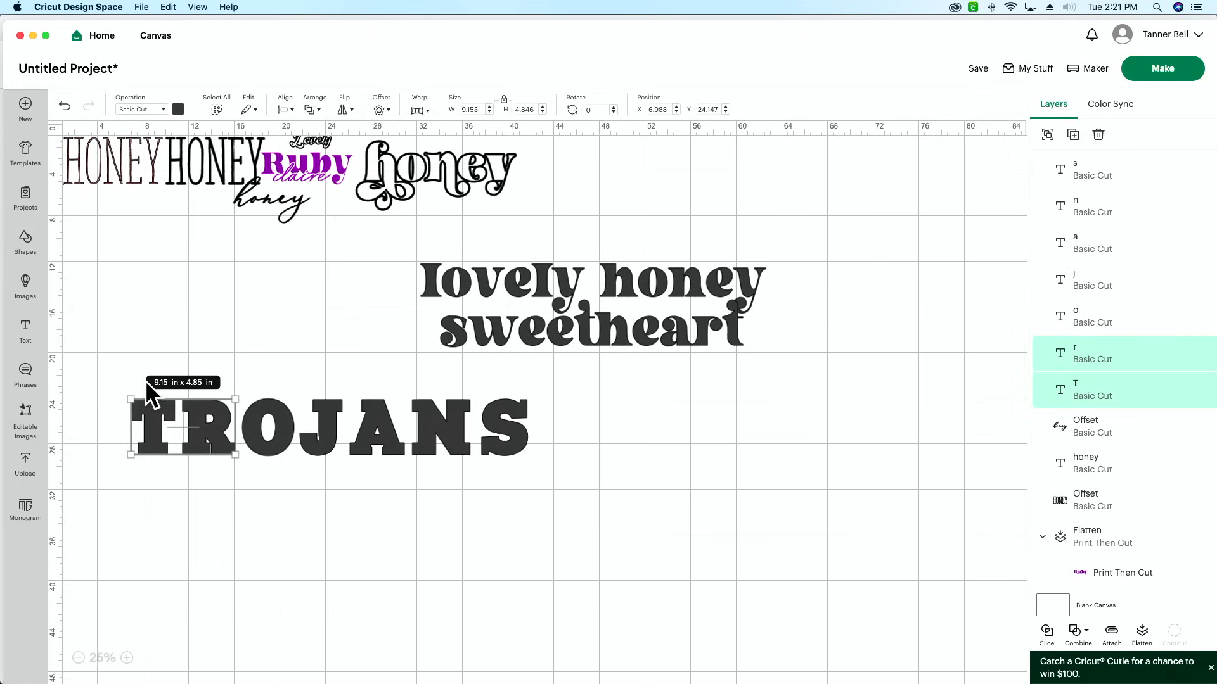
{"action": "left_click", "coordinate": [444, 583]}
- Distribute all seven TROJANS letters horizontally
{"action": "left_click_drag", "start_coordinate": [540, 521], "coordinate": [108, 425]}
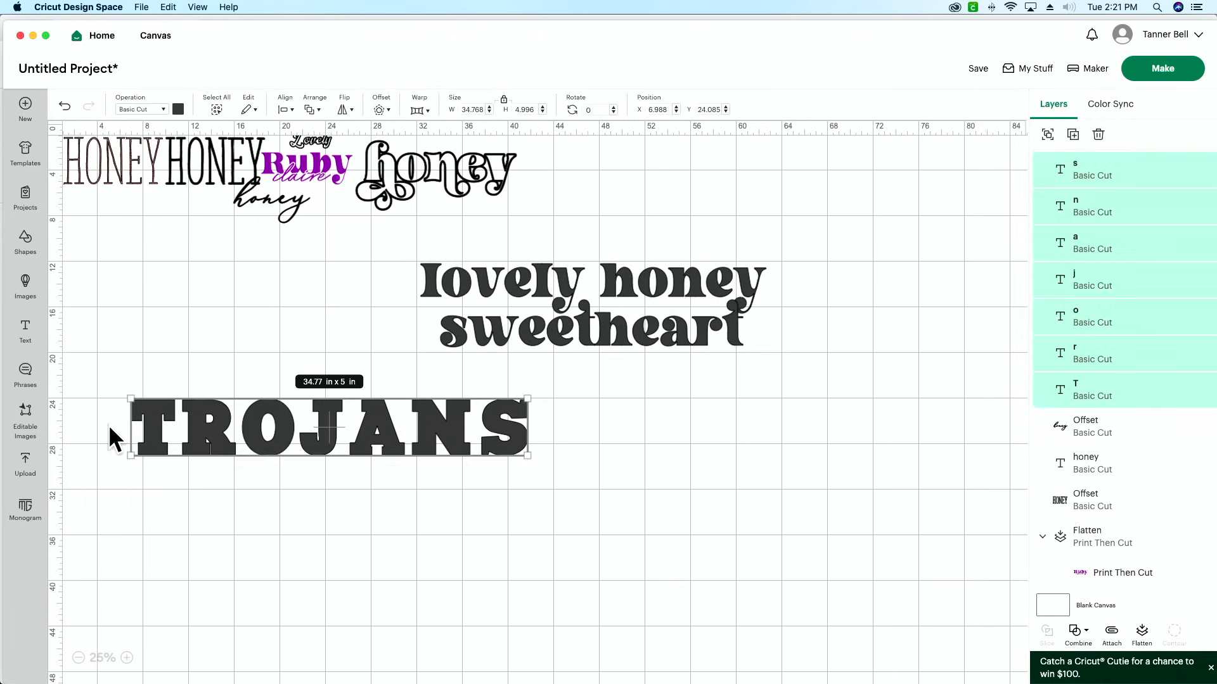
{"action": "left_click", "coordinate": [284, 109]}
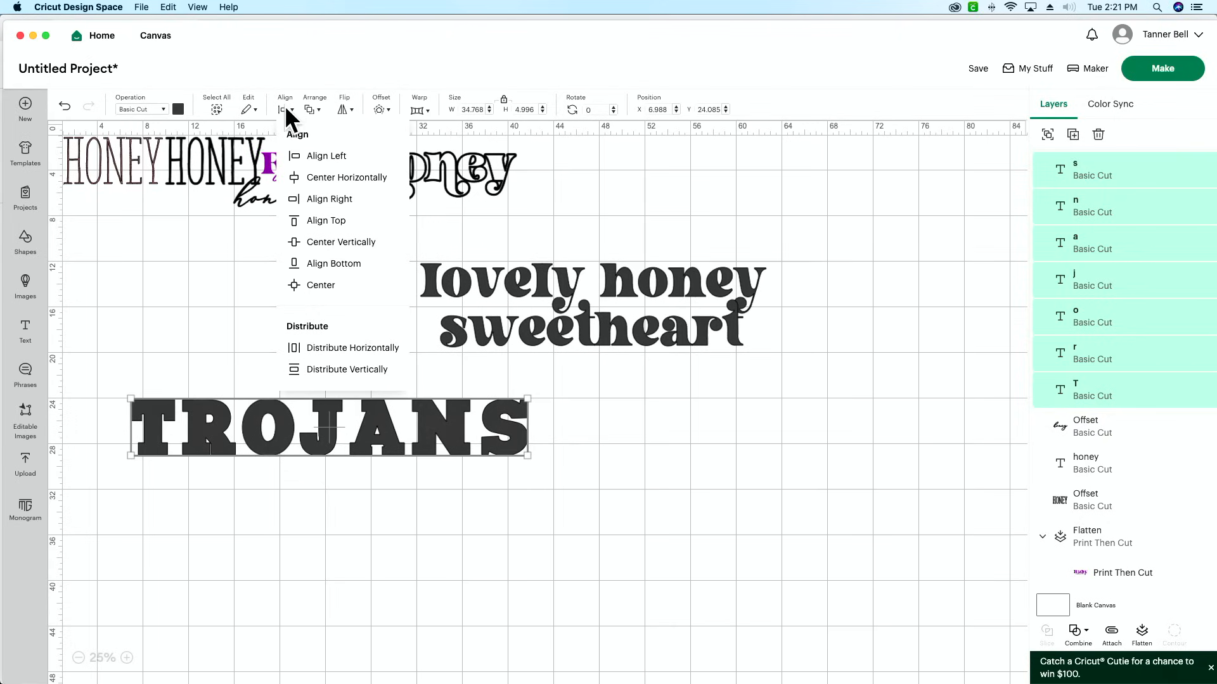
{"action": "left_click", "coordinate": [357, 348]}
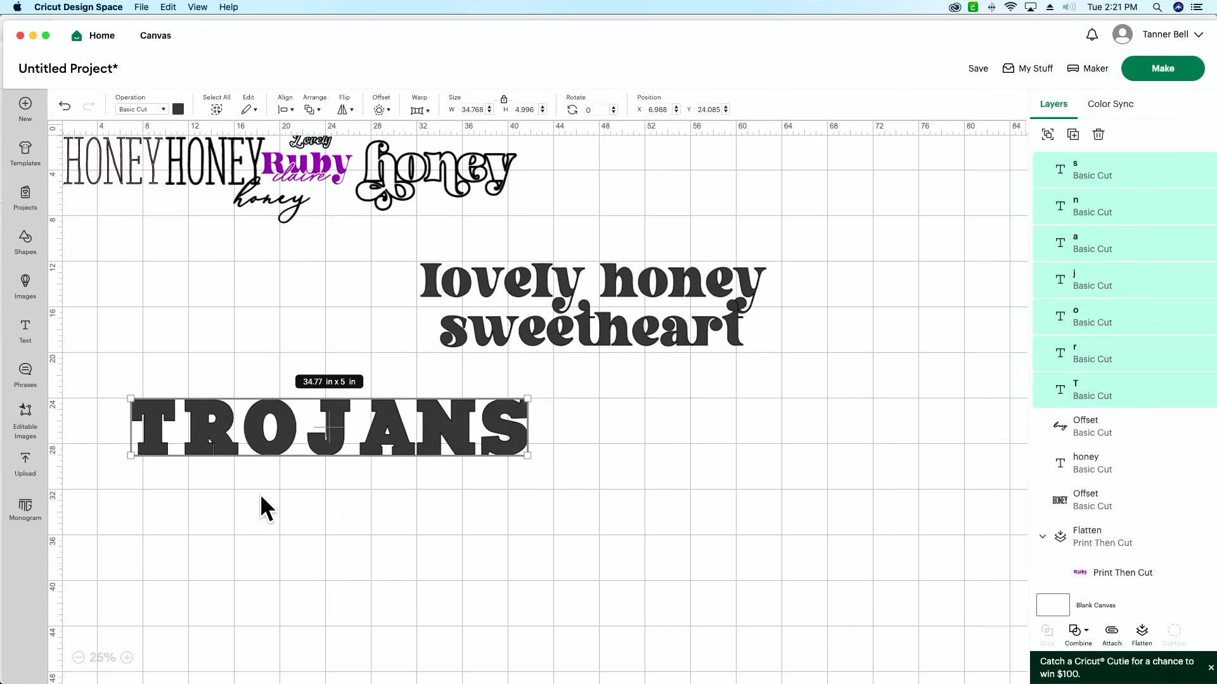
- Tighten the TROJANS spacing by hand, moving J, A, N and S left and R and T right toward the O
{"action": "left_click", "coordinate": [127, 658]}
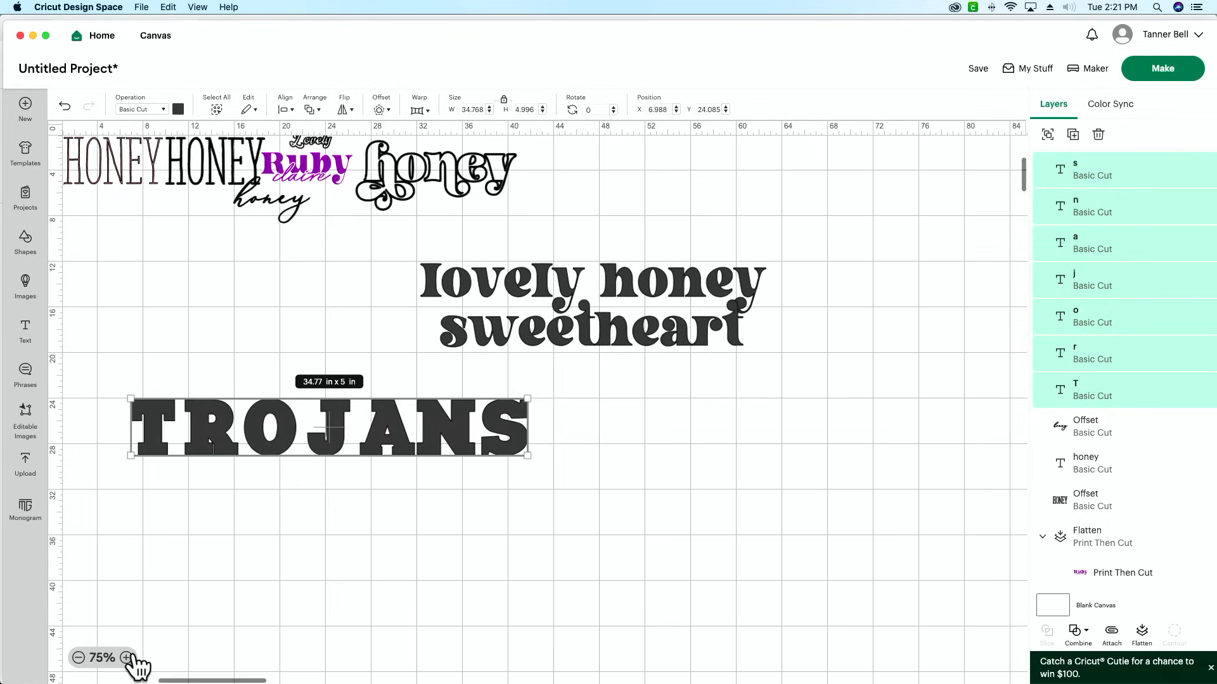
{"action": "left_click", "coordinate": [127, 658]}
{"action": "scroll", "coordinate": [199, 574], "scroll_direction": "left", "scroll_amount": 10}
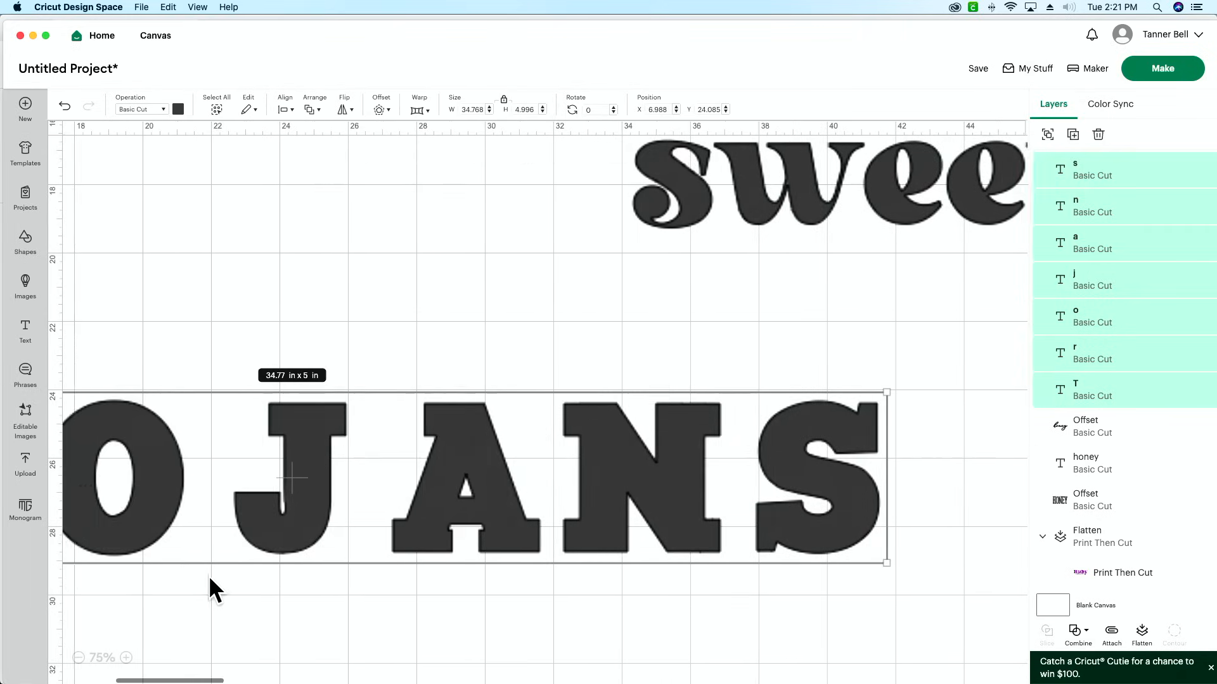
{"action": "left_click", "coordinate": [78, 658]}
{"action": "scroll", "coordinate": [190, 558], "scroll_direction": "left", "scroll_amount": 3}
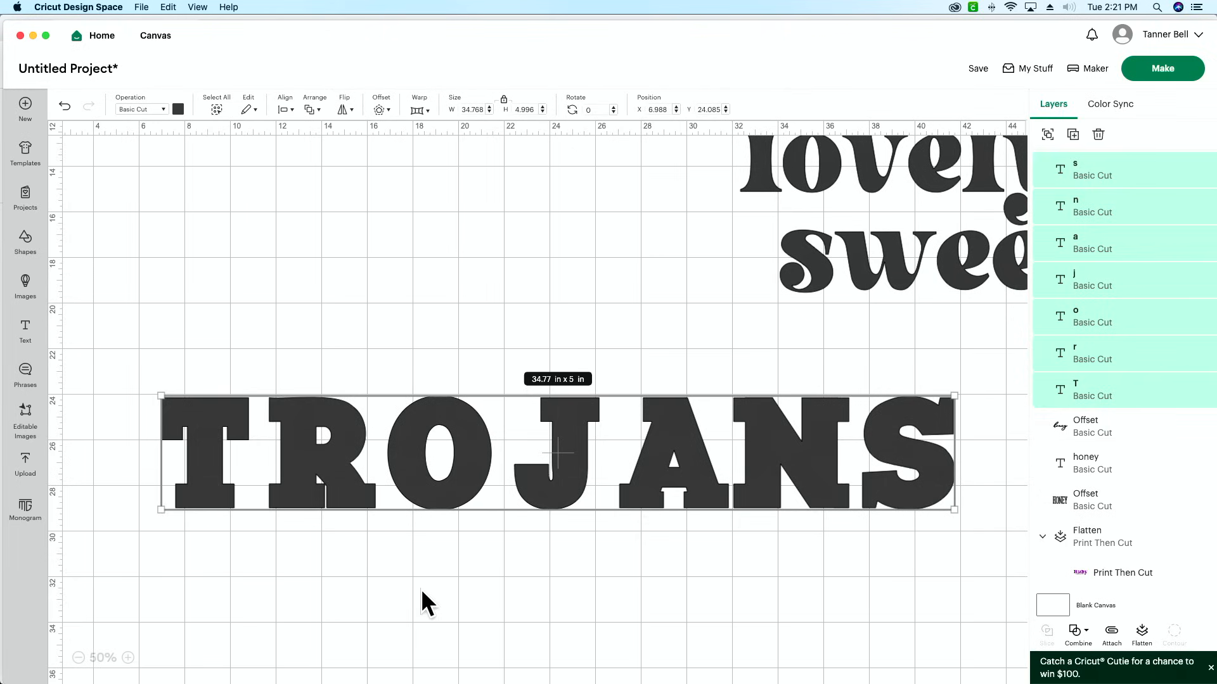
{"action": "left_click", "coordinate": [502, 571]}
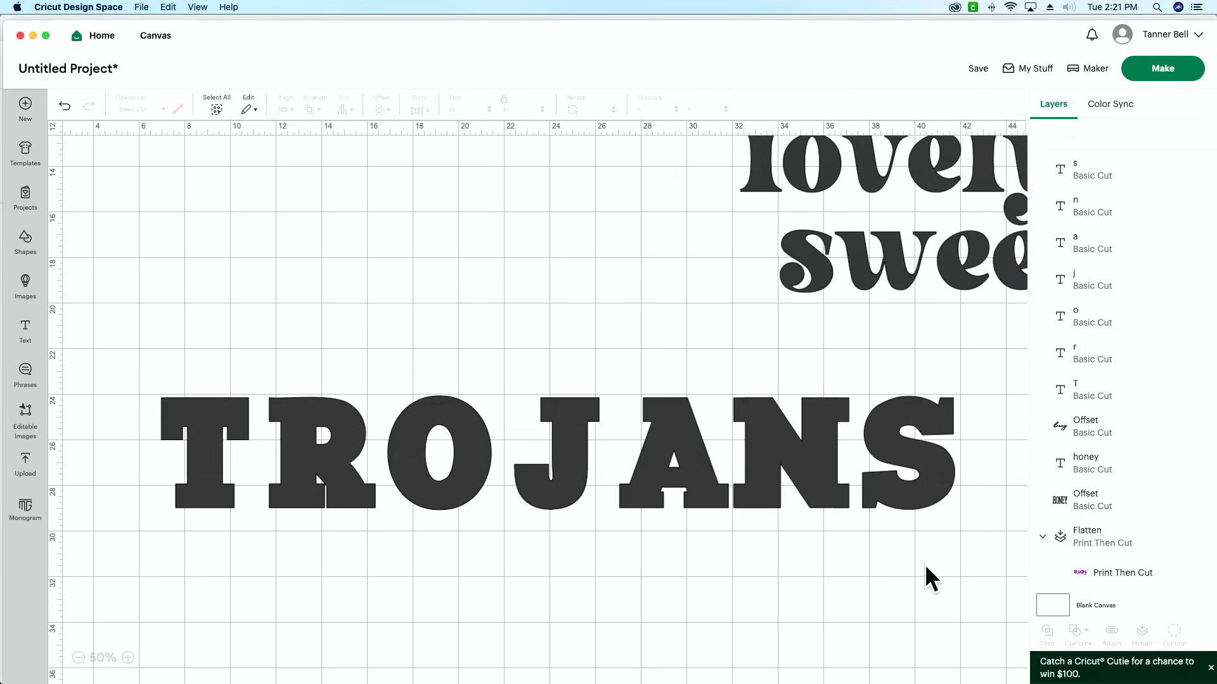
{"action": "left_click_drag", "start_coordinate": [561, 513], "coordinate": [548, 514]}
{"action": "left_click_drag", "start_coordinate": [695, 502], "coordinate": [656, 502]}
{"action": "left_click_drag", "start_coordinate": [761, 494], "coordinate": [716, 497]}
{"action": "left_click_drag", "start_coordinate": [910, 492], "coordinate": [869, 493]}
{"action": "left_click_drag", "start_coordinate": [332, 477], "coordinate": [342, 476]}
{"action": "left_click_drag", "start_coordinate": [237, 491], "coordinate": [259, 489]}
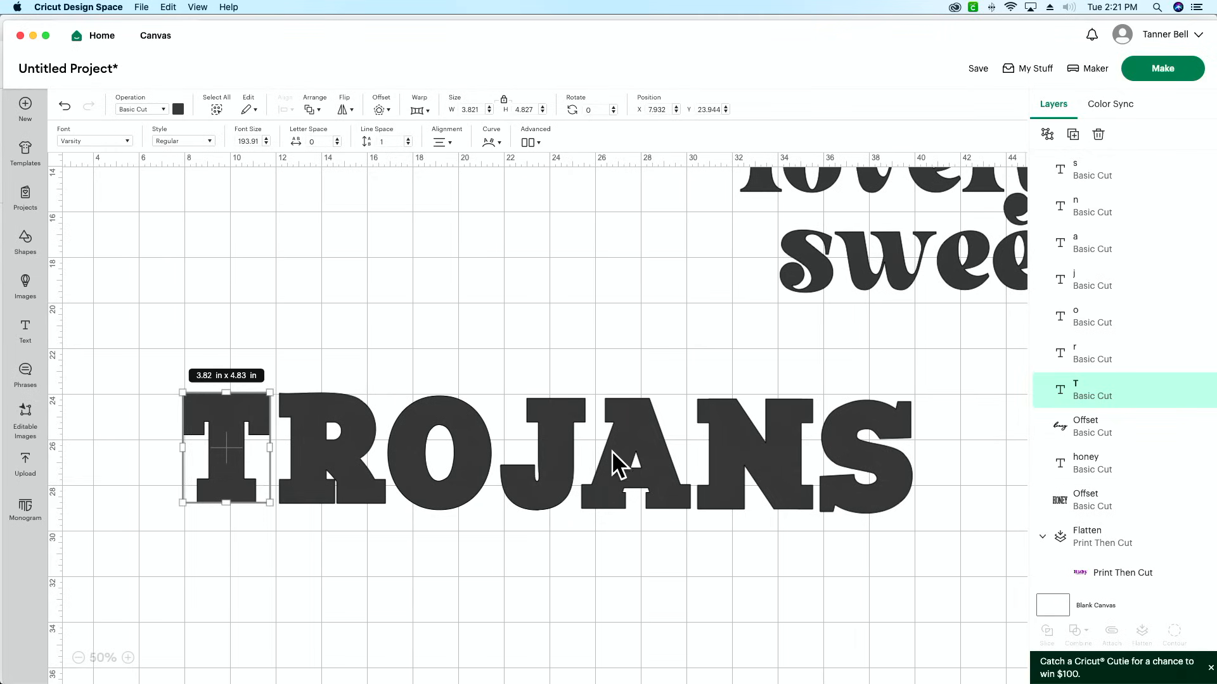
- Center all seven TROJANS letters vertically so they share one line
{"action": "left_click_drag", "start_coordinate": [890, 602], "coordinate": [157, 346]}
{"action": "left_click", "coordinate": [286, 110]}
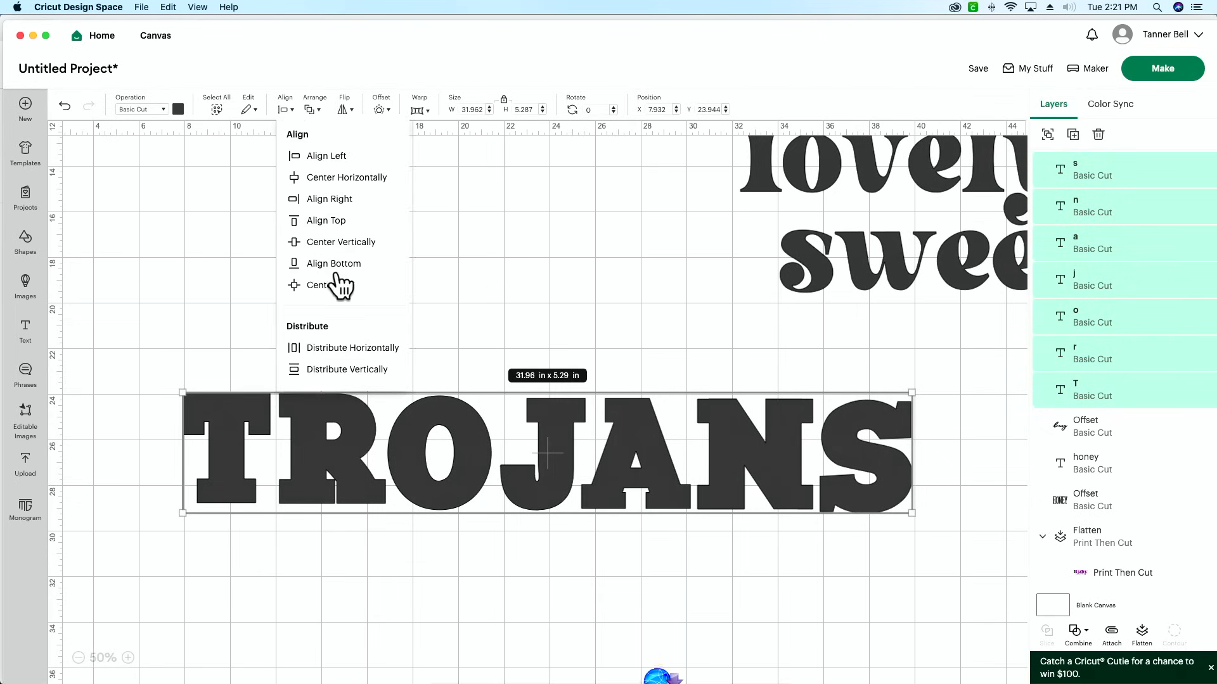
{"action": "left_click", "coordinate": [342, 242]}
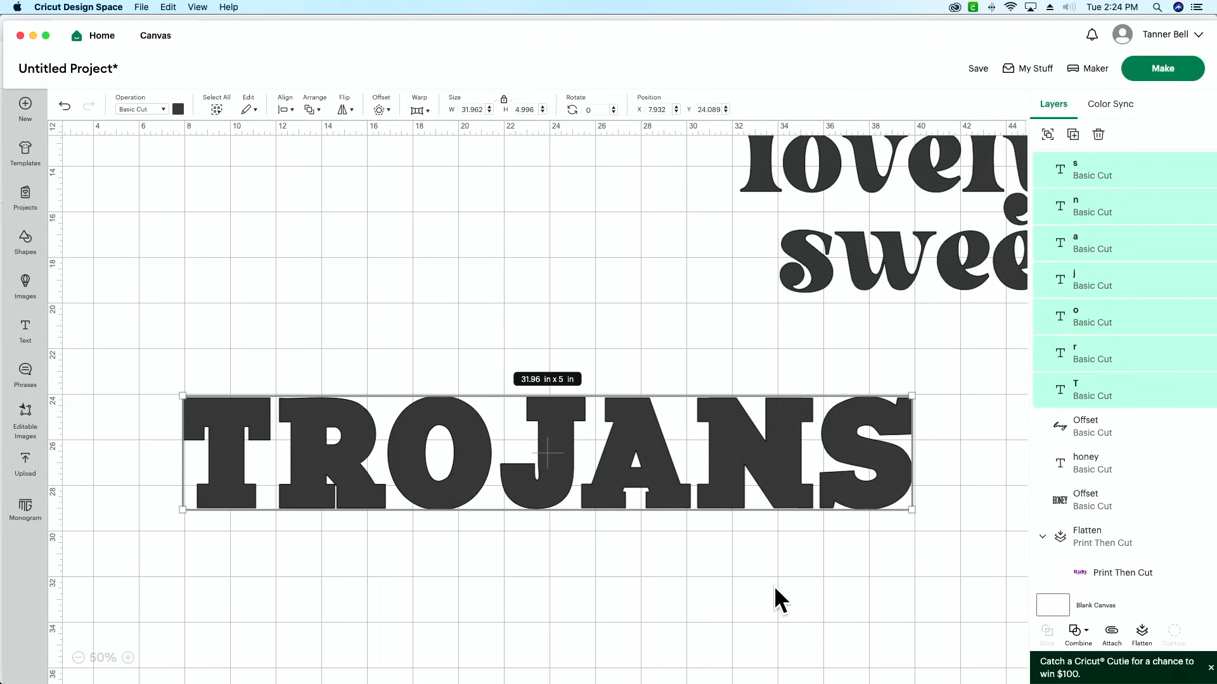
- Attach the seven TROJANS letters into one group
{"action": "left_click", "coordinate": [1111, 631]}
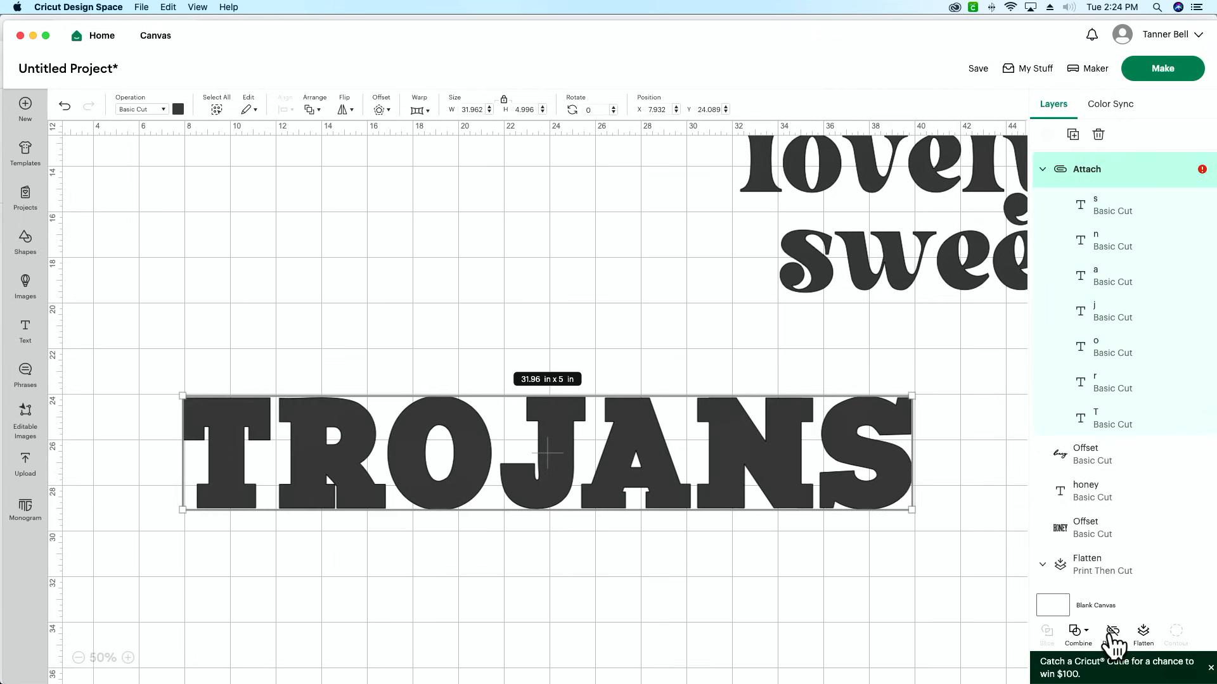
{"action": "left_click", "coordinate": [379, 109]}
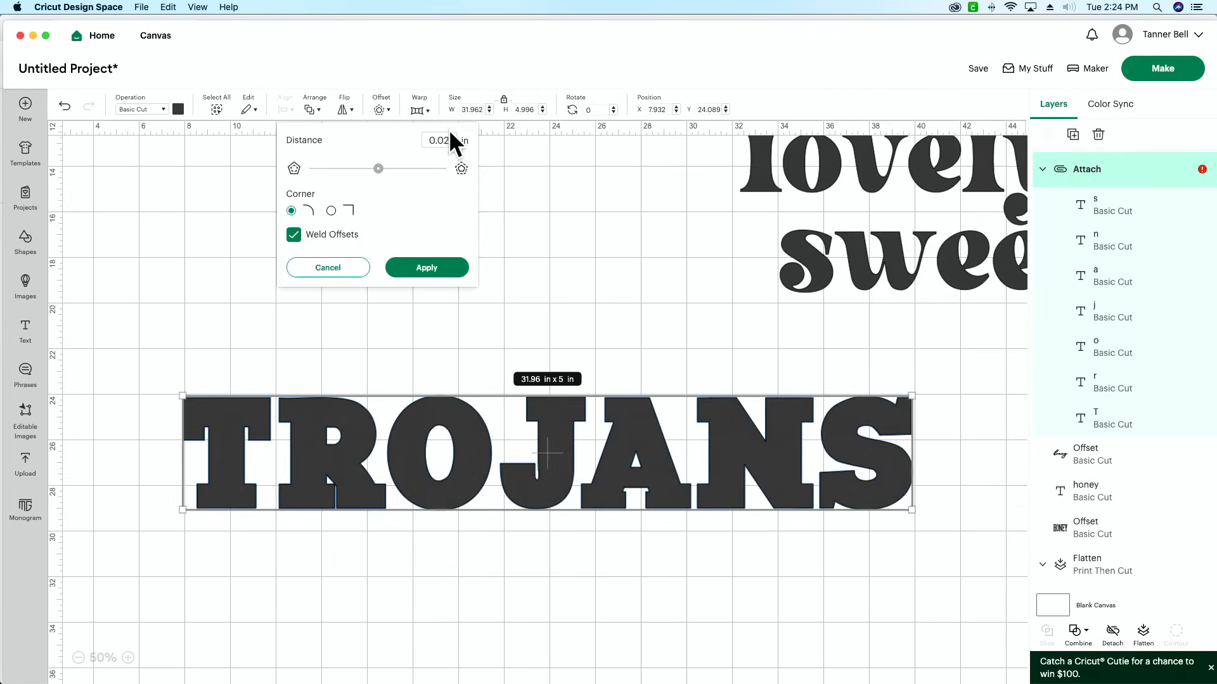
{"action": "left_click", "coordinate": [429, 139]}
{"action": "type", "text": "-"}
{"action": "key", "text": "Tab"}
{"action": "left_click", "coordinate": [453, 140]}
{"action": "key", "text": "BackSpace"}
{"action": "key", "text": "BackSpace"}
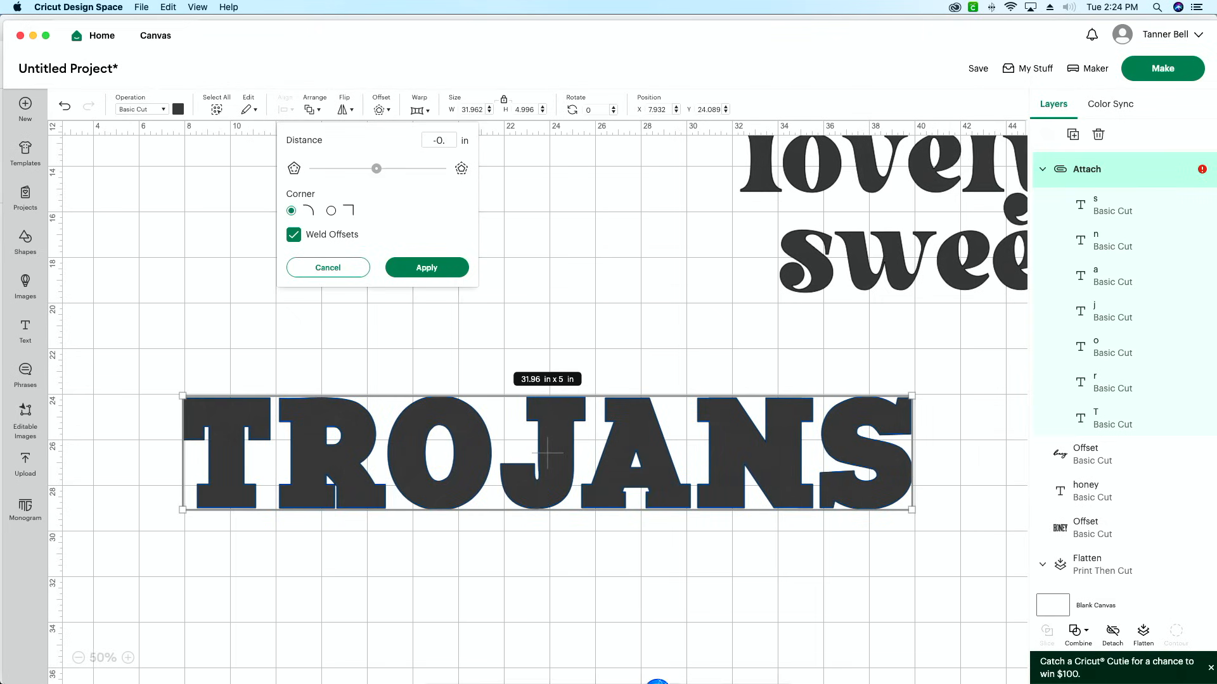
{"action": "type", "text": "1"}
{"action": "key", "text": "Tab"}
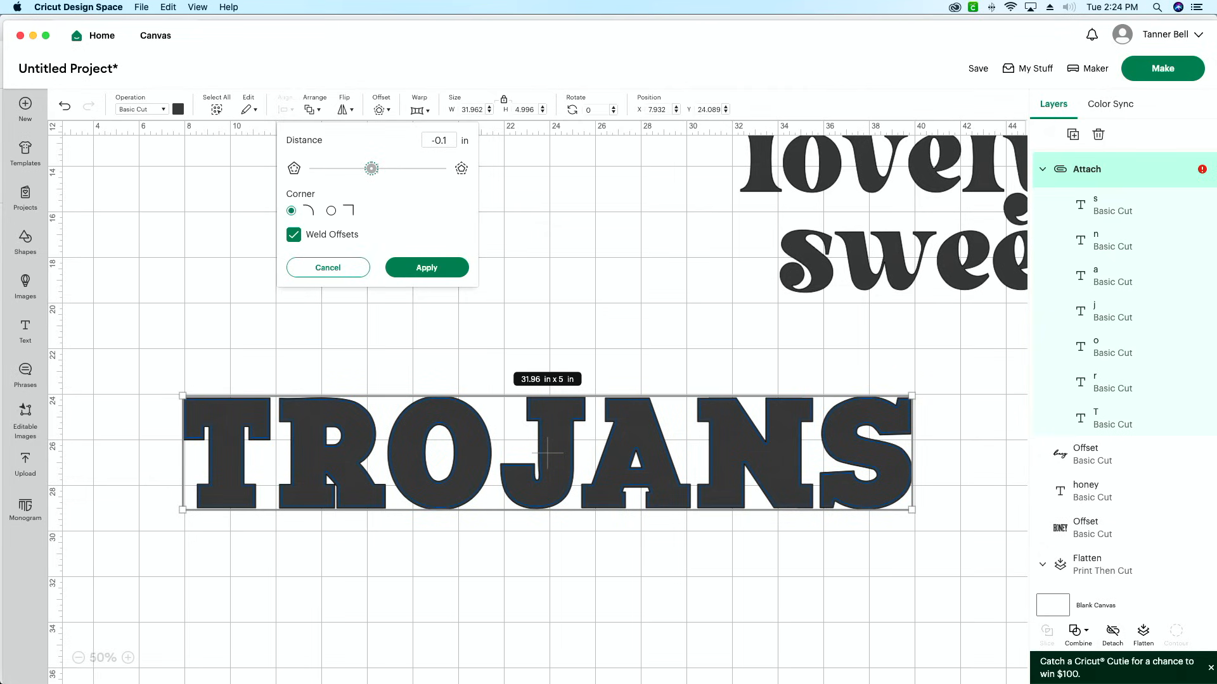
{"action": "left_click", "coordinate": [320, 269]}
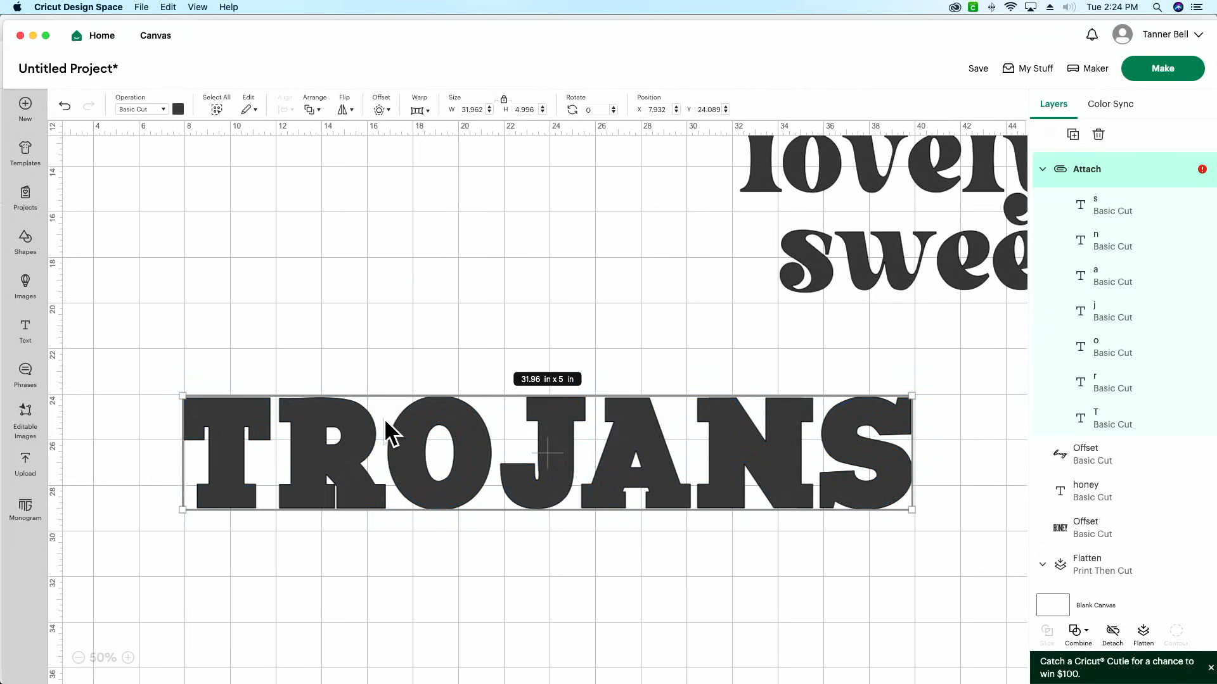
- Change the attached TROJANS lettering's material color to light purple
{"action": "left_click", "coordinate": [179, 111]}
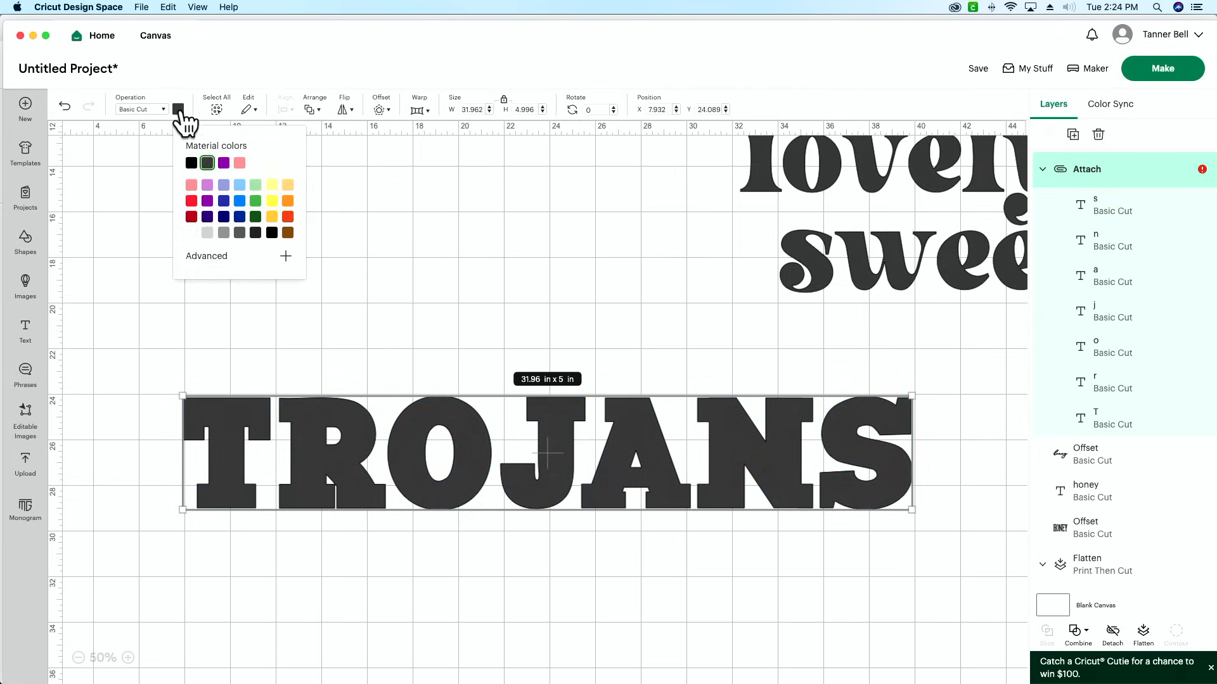
{"action": "left_click", "coordinate": [207, 185]}
{"action": "left_click", "coordinate": [612, 429]}
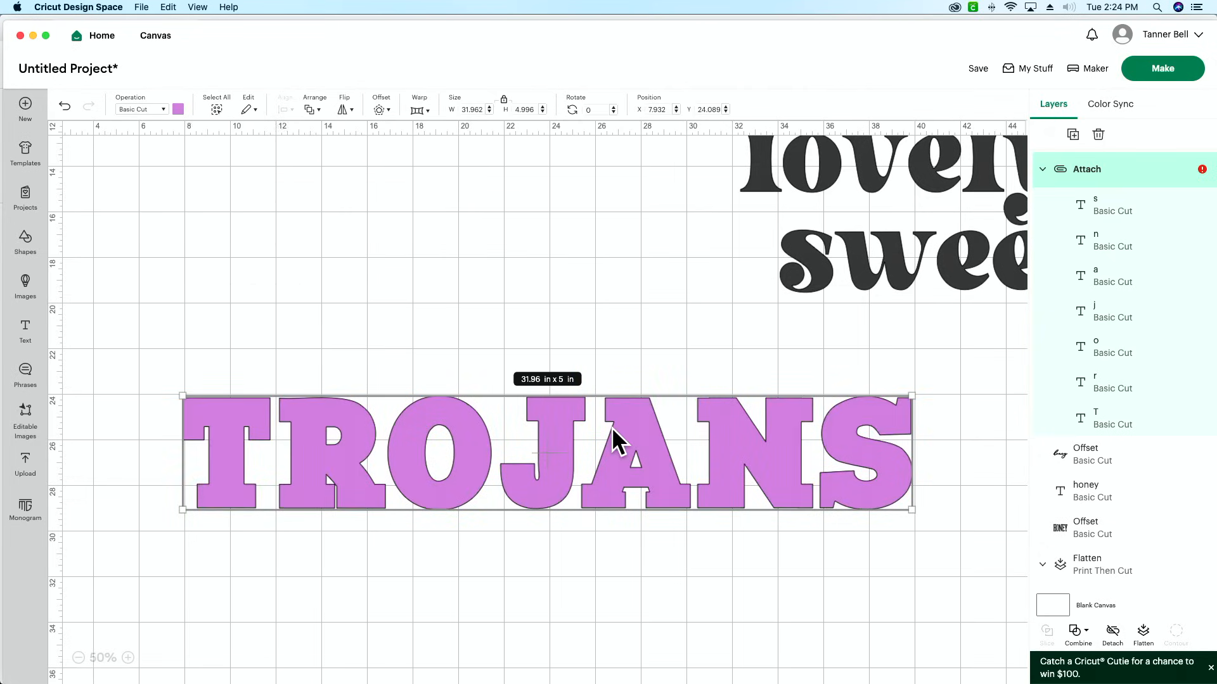
- Try an inward offset of -0.1 in on the purple TROJANS lettering
{"action": "left_click", "coordinate": [379, 110]}
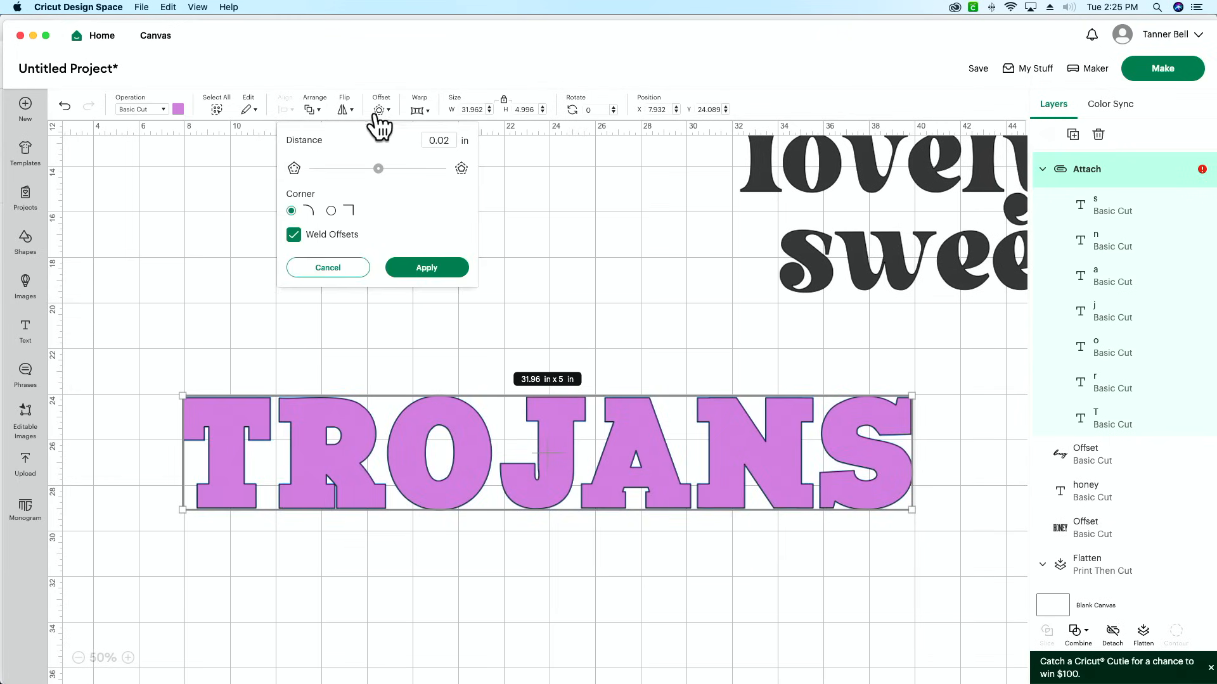
{"action": "left_click", "coordinate": [426, 140]}
{"action": "type", "text": "-"}
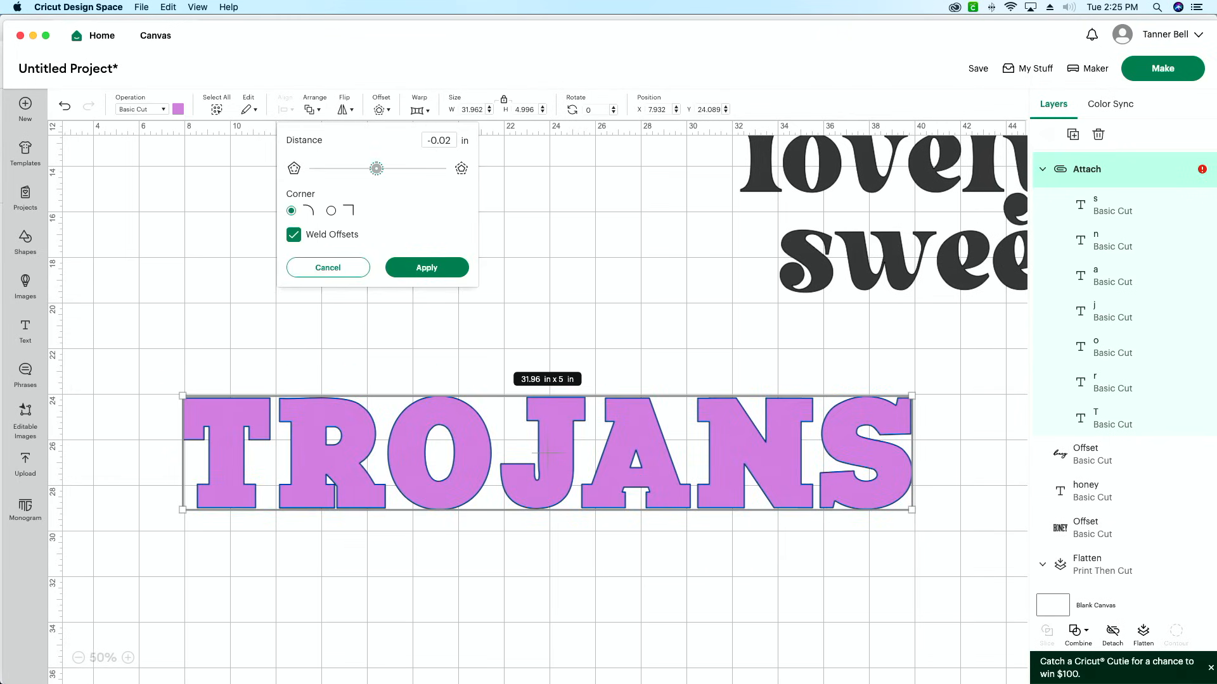
{"action": "key", "text": "BackSpace"}
{"action": "key", "text": "BackSpace"}
{"action": "type", "text": "1"}
{"action": "key", "text": "Tab"}
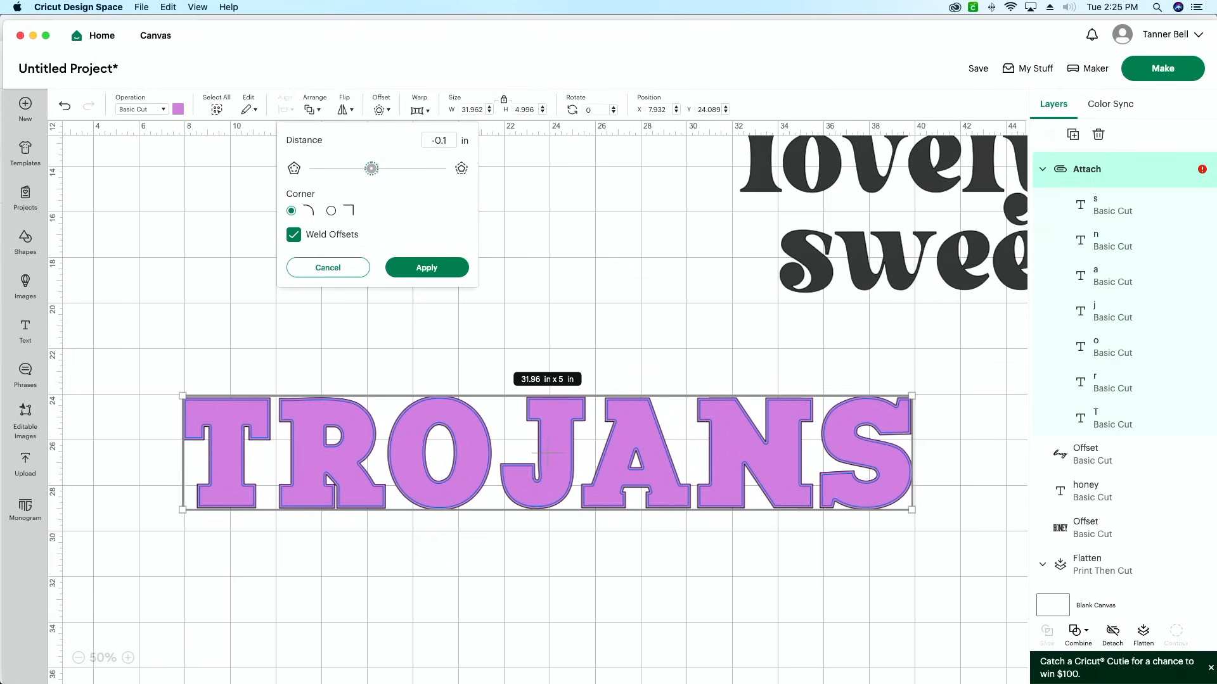
- Create an inward offset of -0.2 in with square corners on the attached TROJANS lettering
{"action": "left_click", "coordinate": [452, 141]}
{"action": "key", "text": "BackSpace"}
{"action": "type", "text": "2"}
{"action": "key", "text": "Tab"}
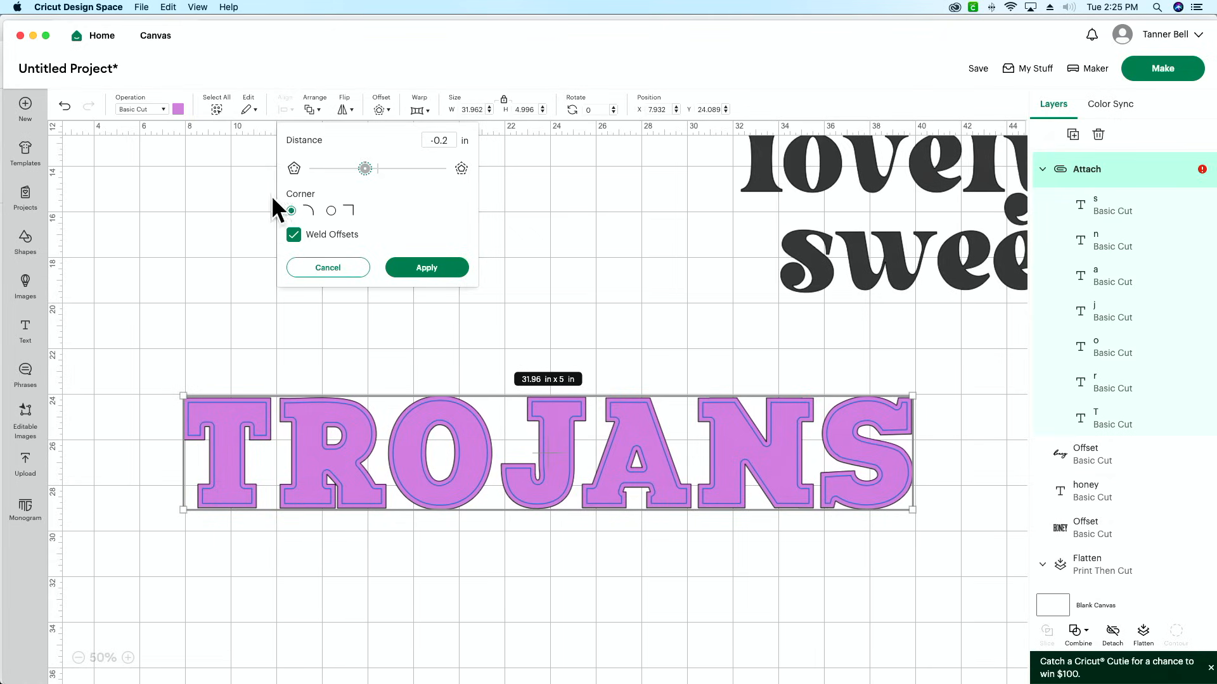
{"action": "left_click", "coordinate": [331, 211]}
{"action": "left_click", "coordinate": [291, 211]}
{"action": "left_click", "coordinate": [330, 211]}
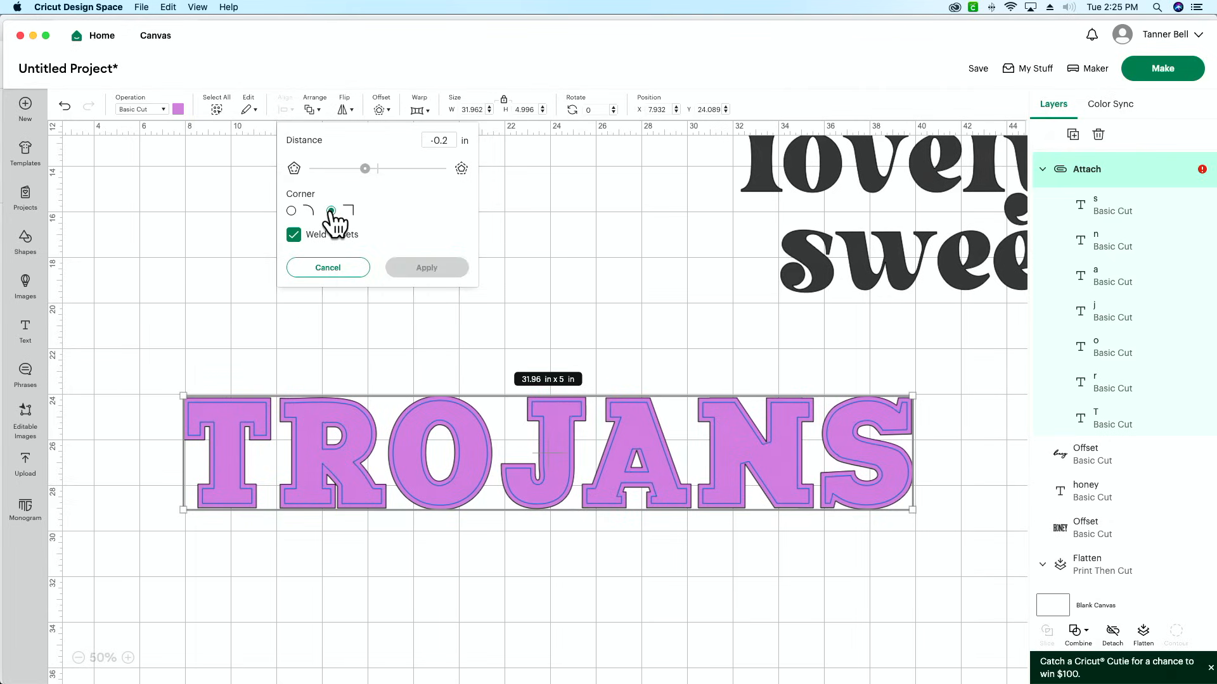
{"action": "key", "text": "Tab"}
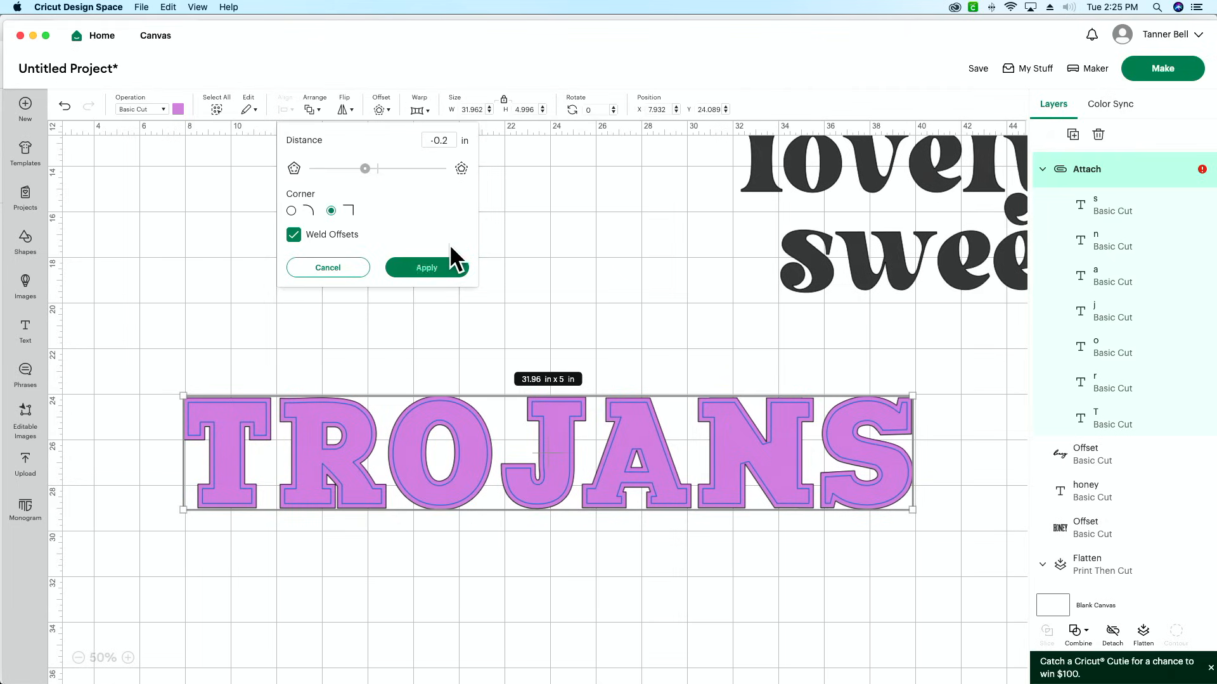
{"action": "left_click", "coordinate": [438, 269]}
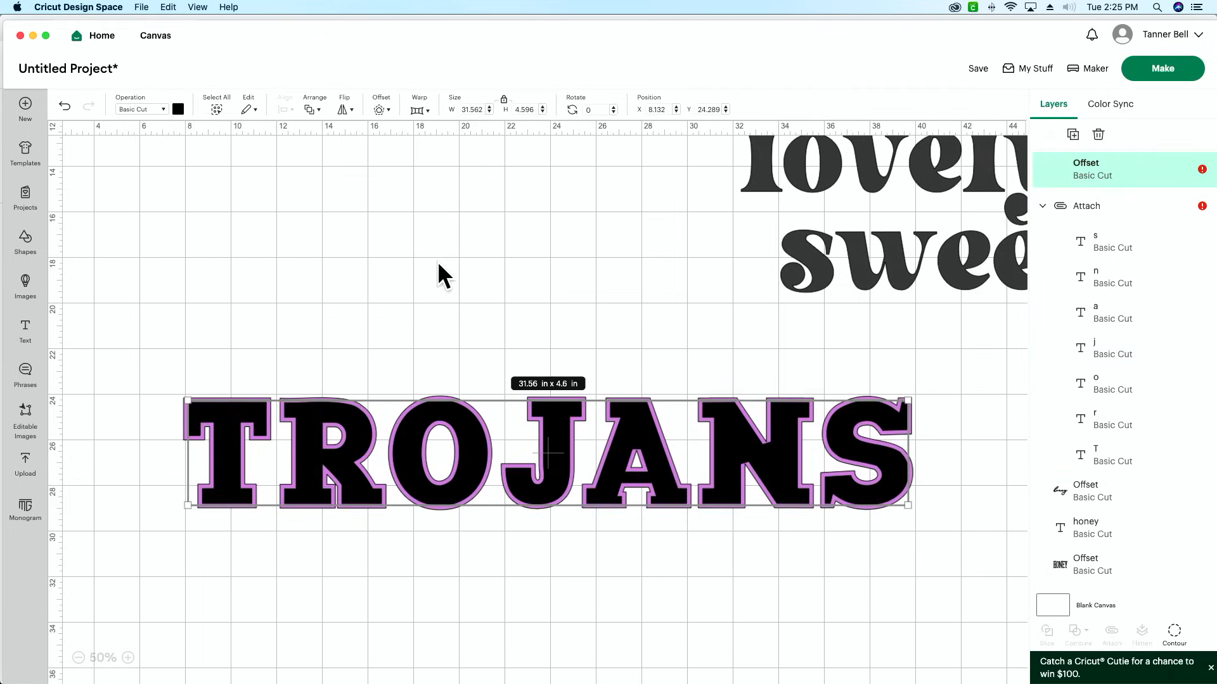
- Try combining the inward offset and the attached TROJANS lettering with Exclude
{"action": "left_click_drag", "start_coordinate": [853, 566], "coordinate": [607, 419]}
{"action": "left_click", "coordinate": [1077, 632]}
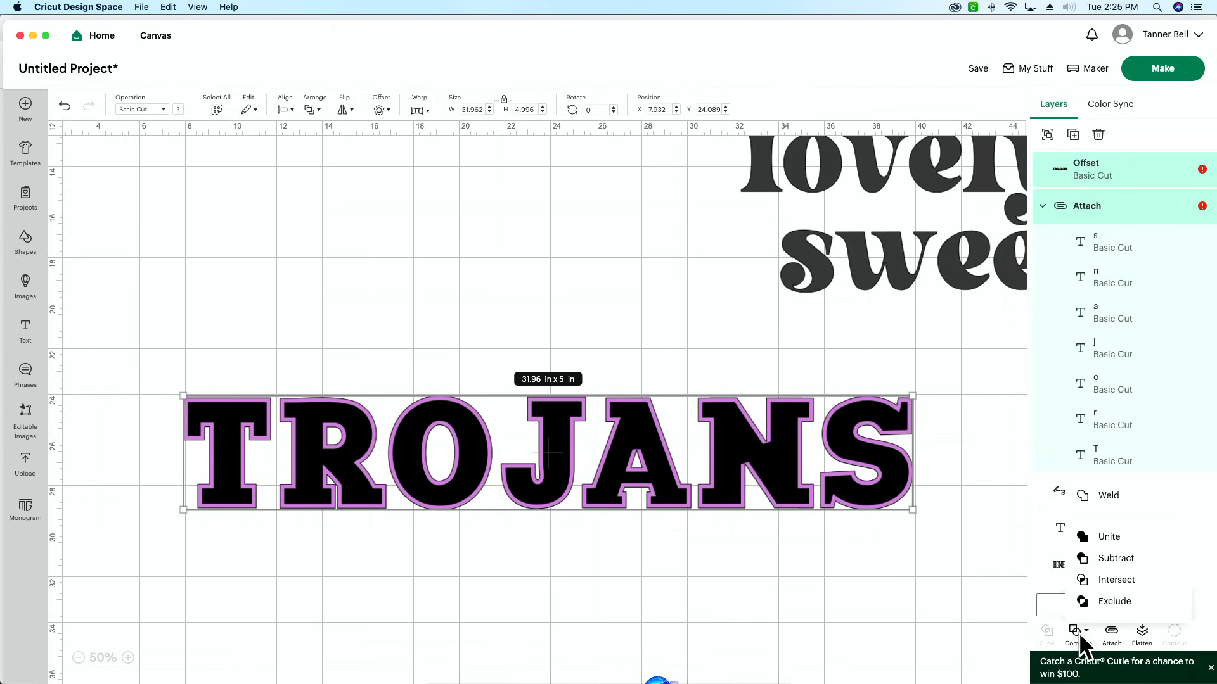
{"action": "left_click", "coordinate": [1107, 607]}
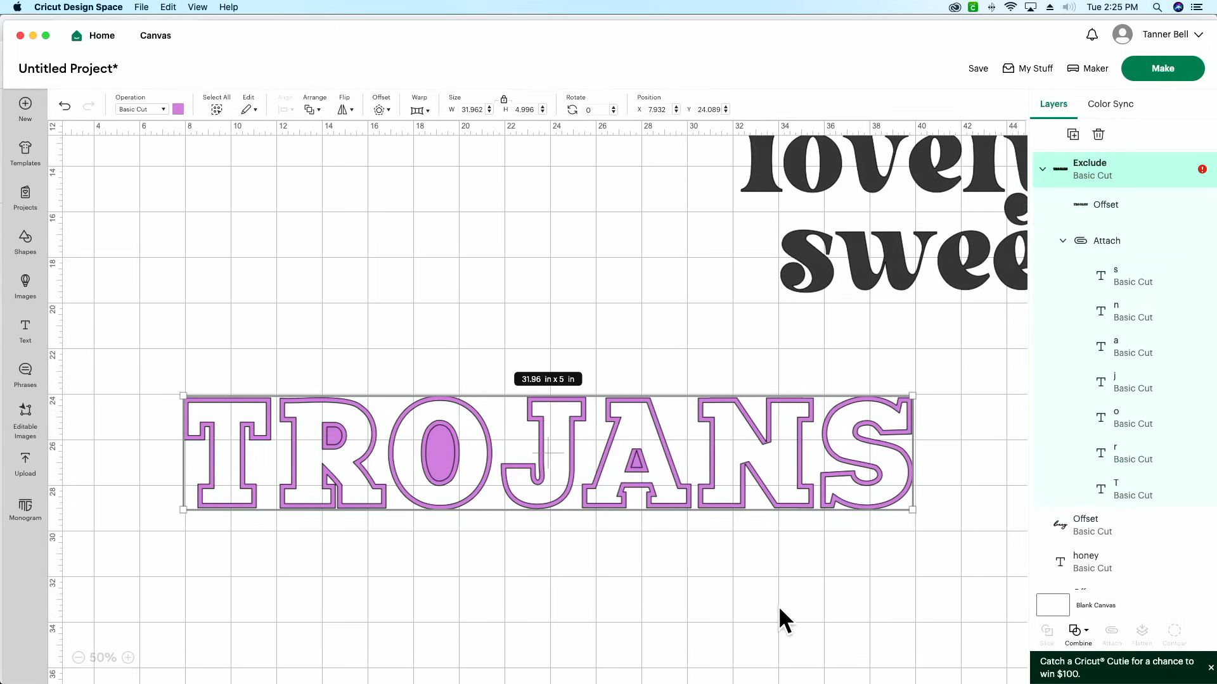
- Undo the Exclude and the inward offset on the TROJANS lettering
{"action": "key", "text": "super+z"}
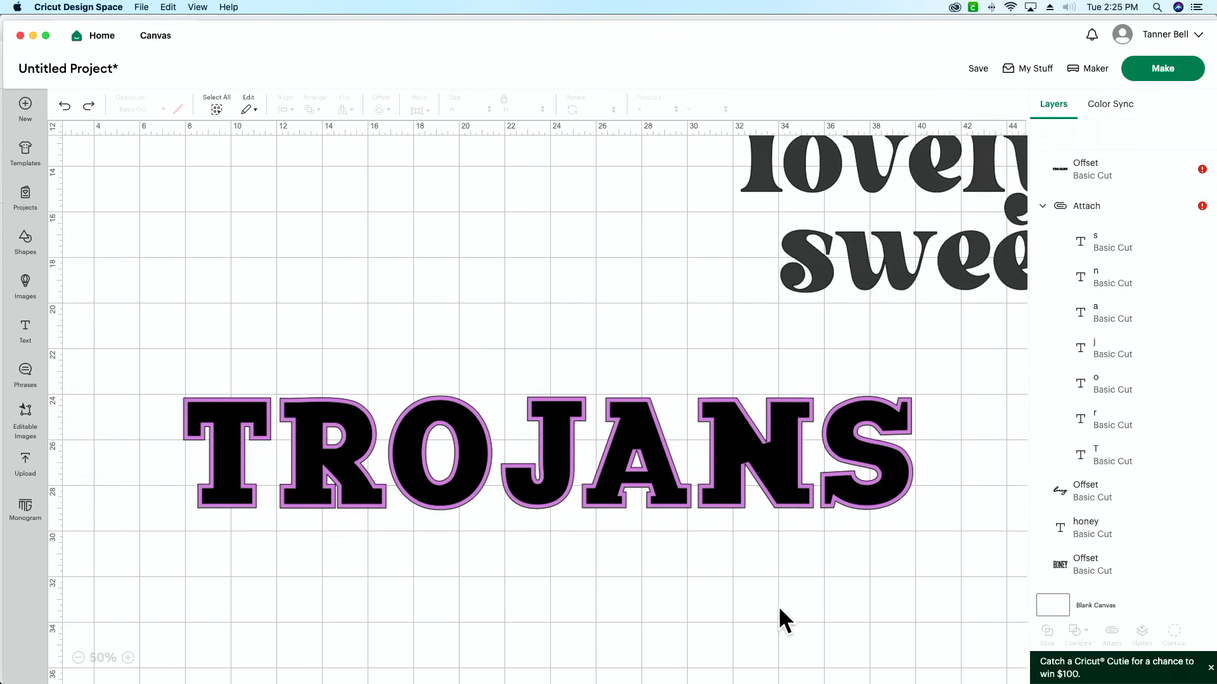
{"action": "key", "text": "super+shift+z"}
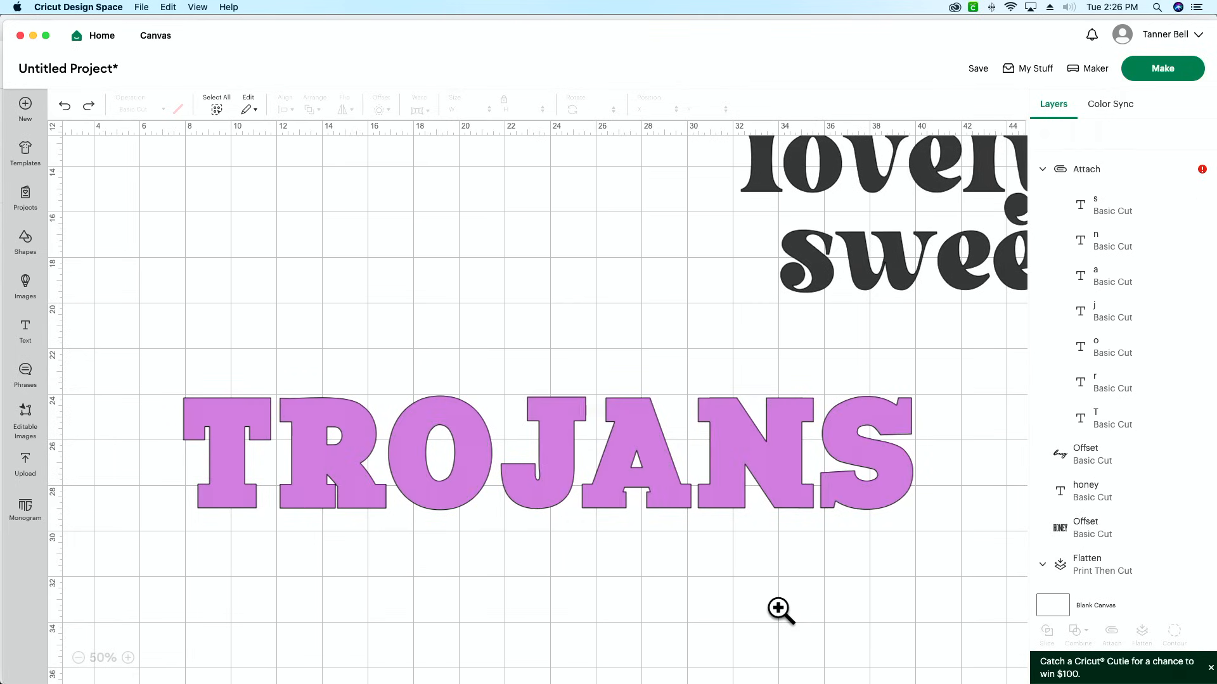
- Unite the attached TROJANS letters into a single combined shape
{"action": "left_click", "coordinate": [714, 443]}
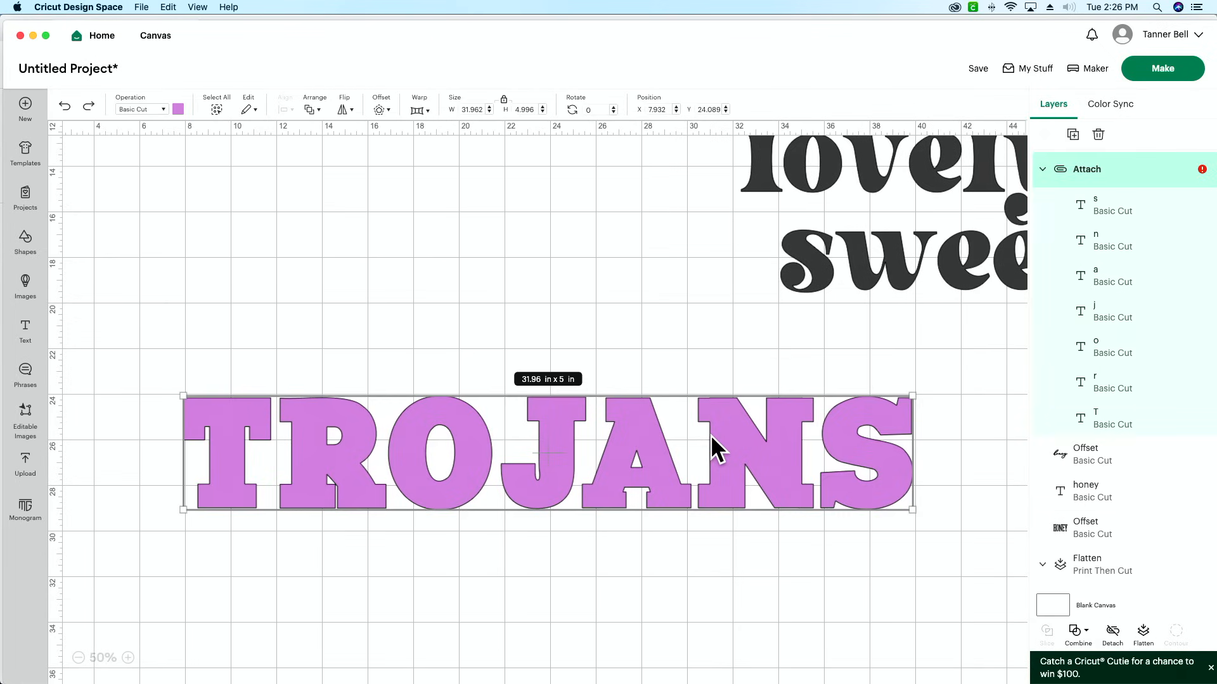
{"action": "left_click", "coordinate": [1078, 631]}
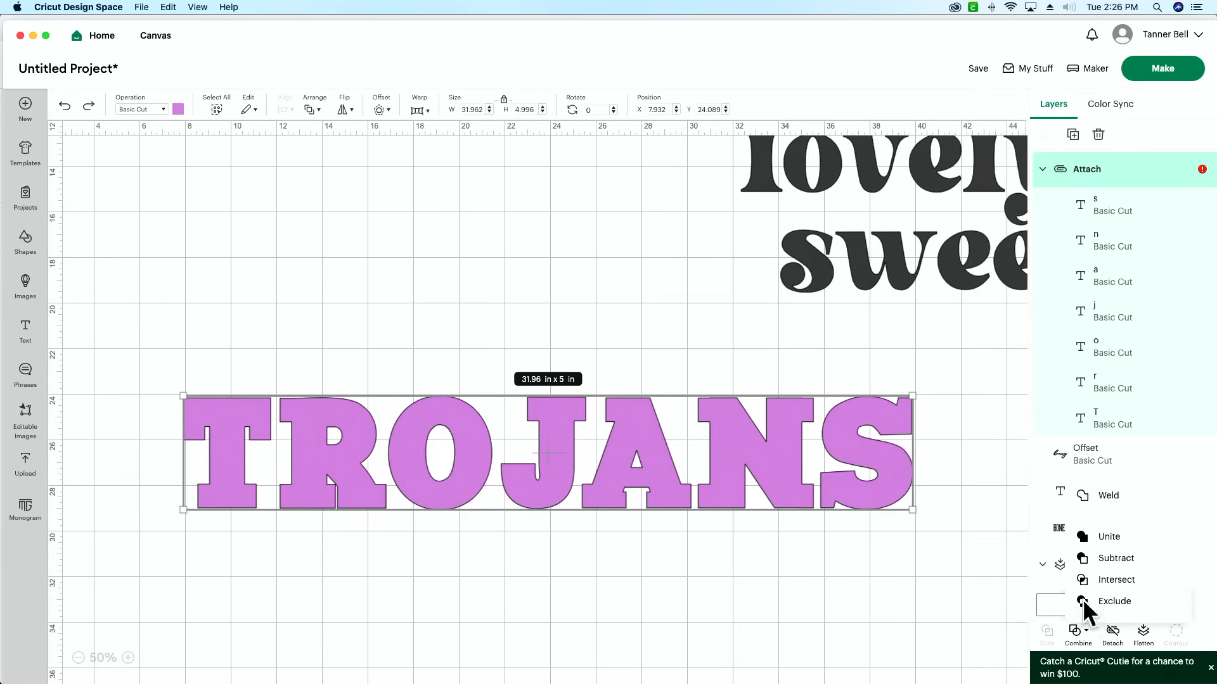
{"action": "left_click", "coordinate": [1108, 555]}
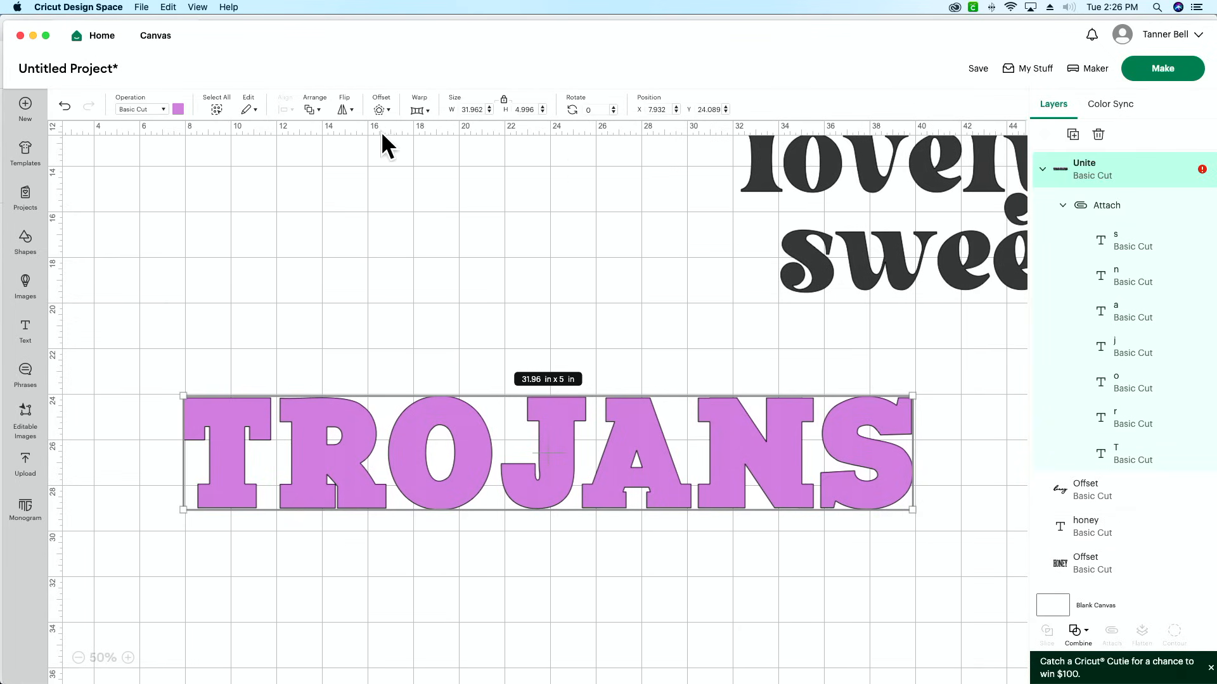
- Offset the united TROJANS lettering by -0.2 in with square corners and slice the two layers together
{"action": "left_click", "coordinate": [379, 110]}
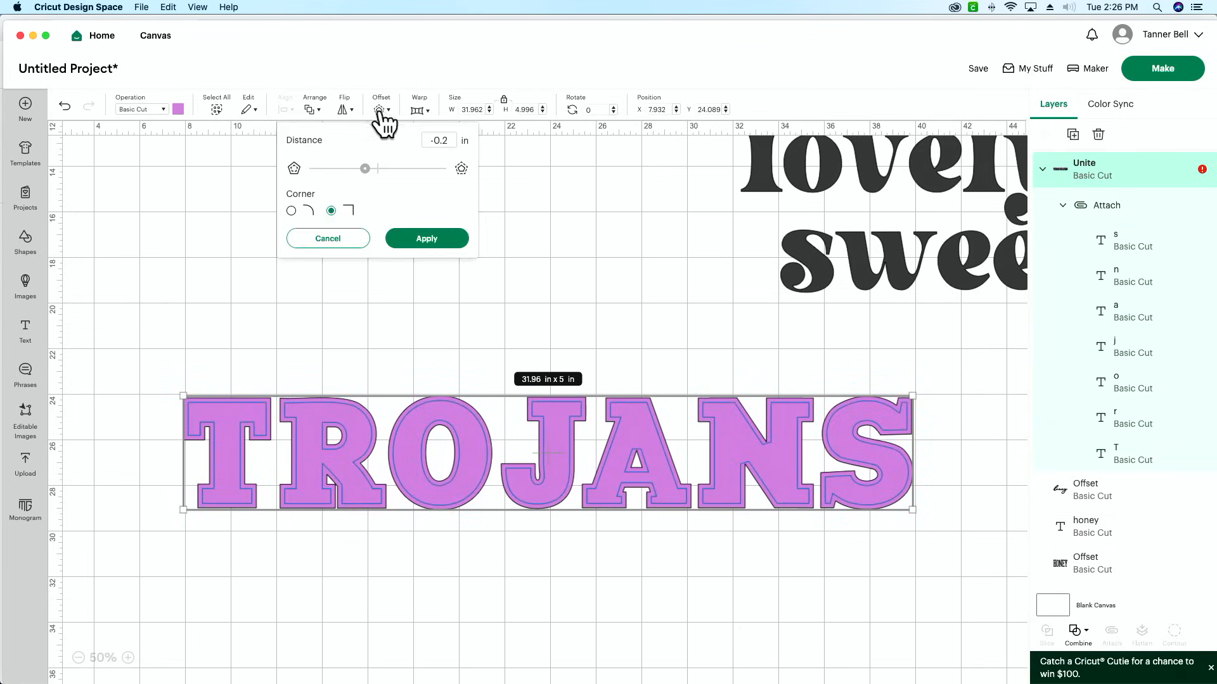
{"action": "left_click", "coordinate": [436, 237]}
{"action": "left_click_drag", "start_coordinate": [652, 551], "coordinate": [550, 409]}
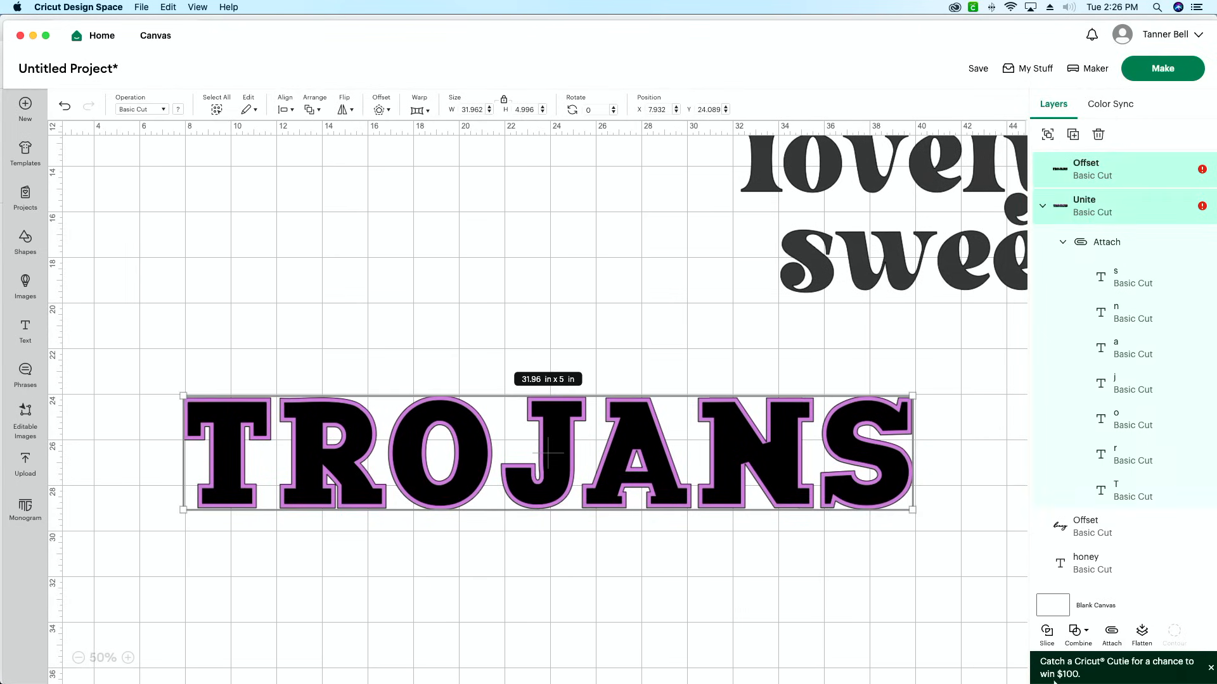
{"action": "left_click", "coordinate": [1043, 633]}
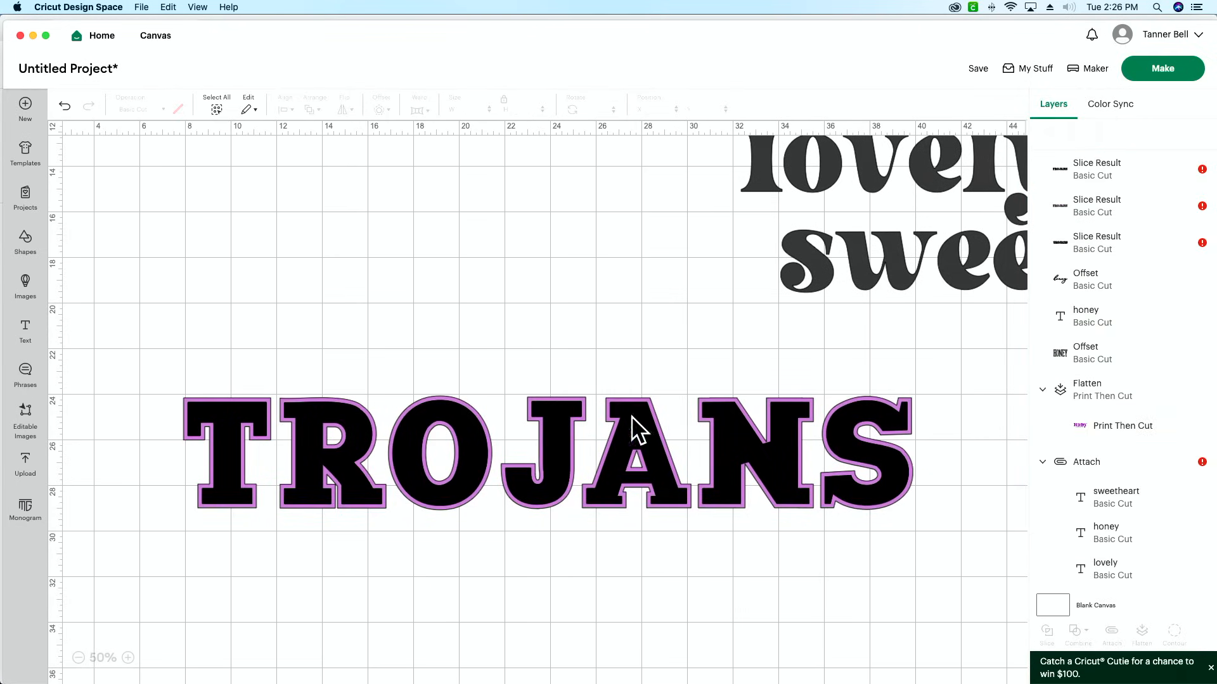
- Move the black and purple inner slice results below the TROJANS outline
{"action": "left_click_drag", "start_coordinate": [646, 455], "coordinate": [674, 622]}
{"action": "scroll", "coordinate": [675, 623], "scroll_direction": "down", "scroll_amount": 3}
{"action": "scroll", "coordinate": [673, 619], "scroll_direction": "down", "scroll_amount": 1}
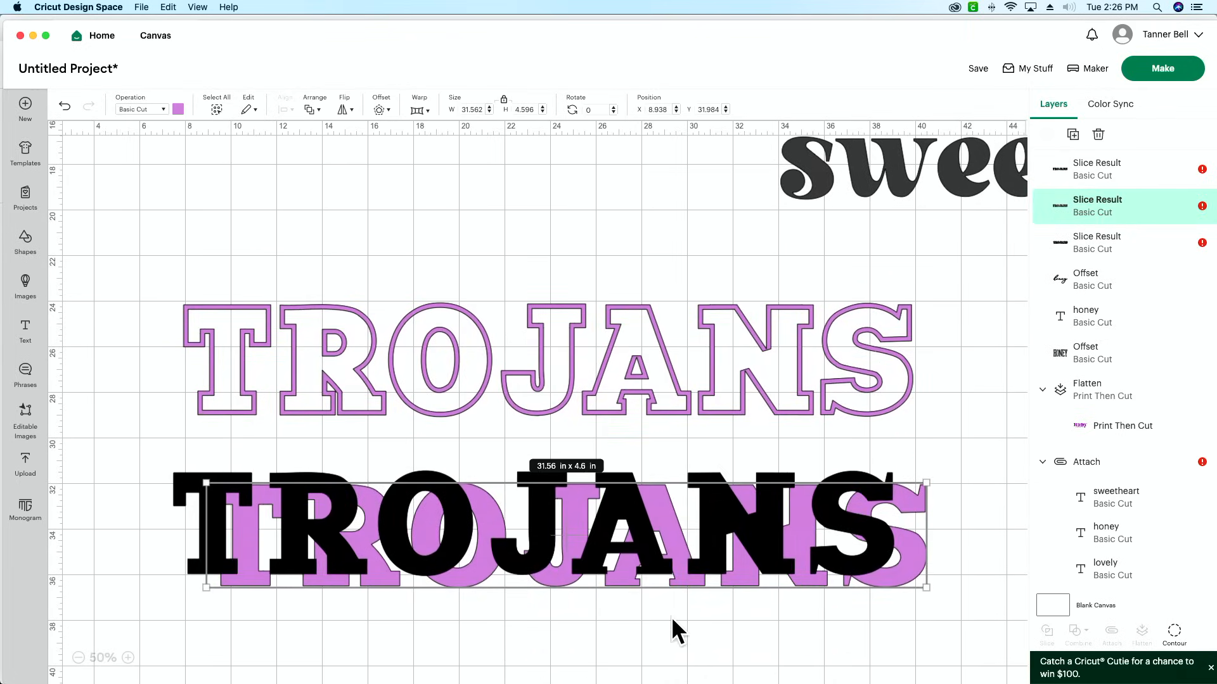
- Undo the slice-piece moves, the slice and the square-cornered offset
{"action": "key", "text": "super+z"}
{"action": "key", "text": "super+z"}
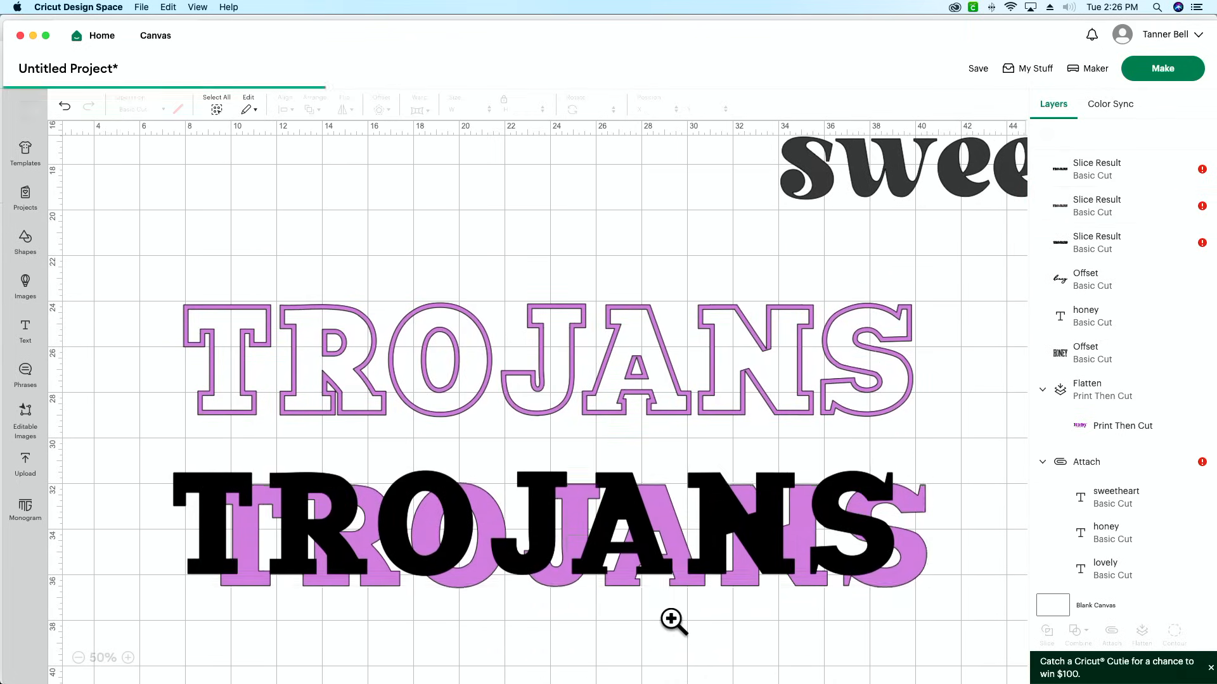
{"action": "key", "text": "super+z"}
{"action": "key", "text": "super+z"}
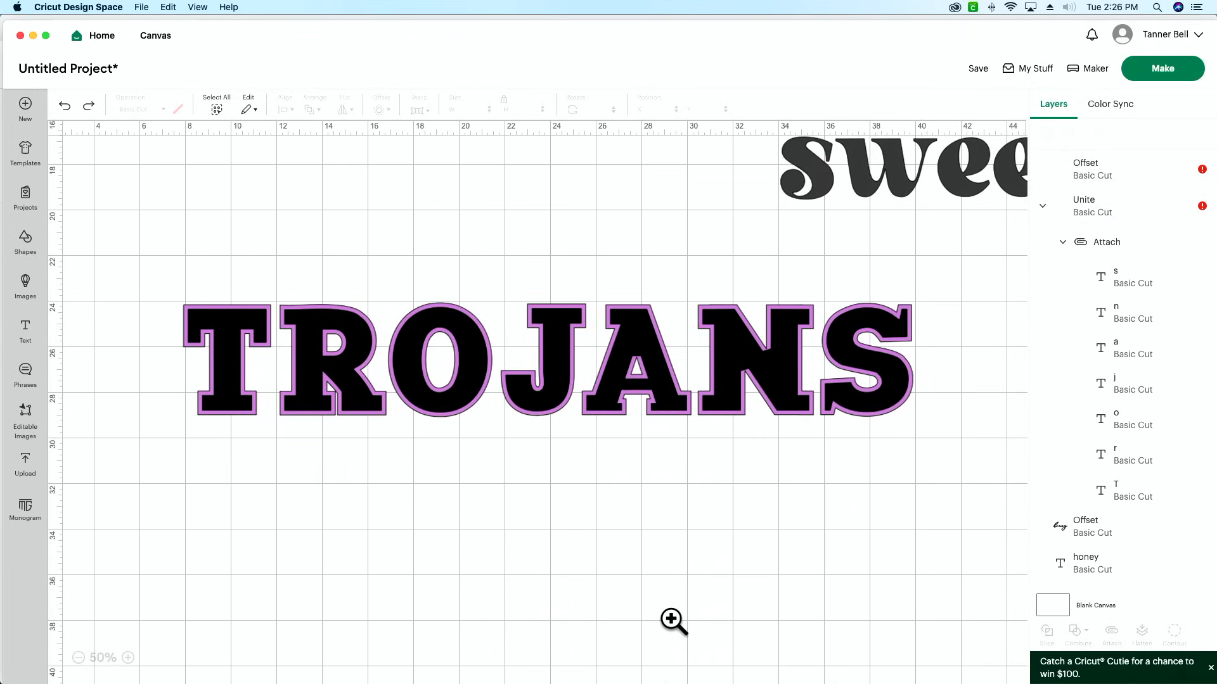
- Create an inward offset of -0.2 in with rounded corners on the united TROJANS lettering
{"action": "left_click", "coordinate": [657, 384]}
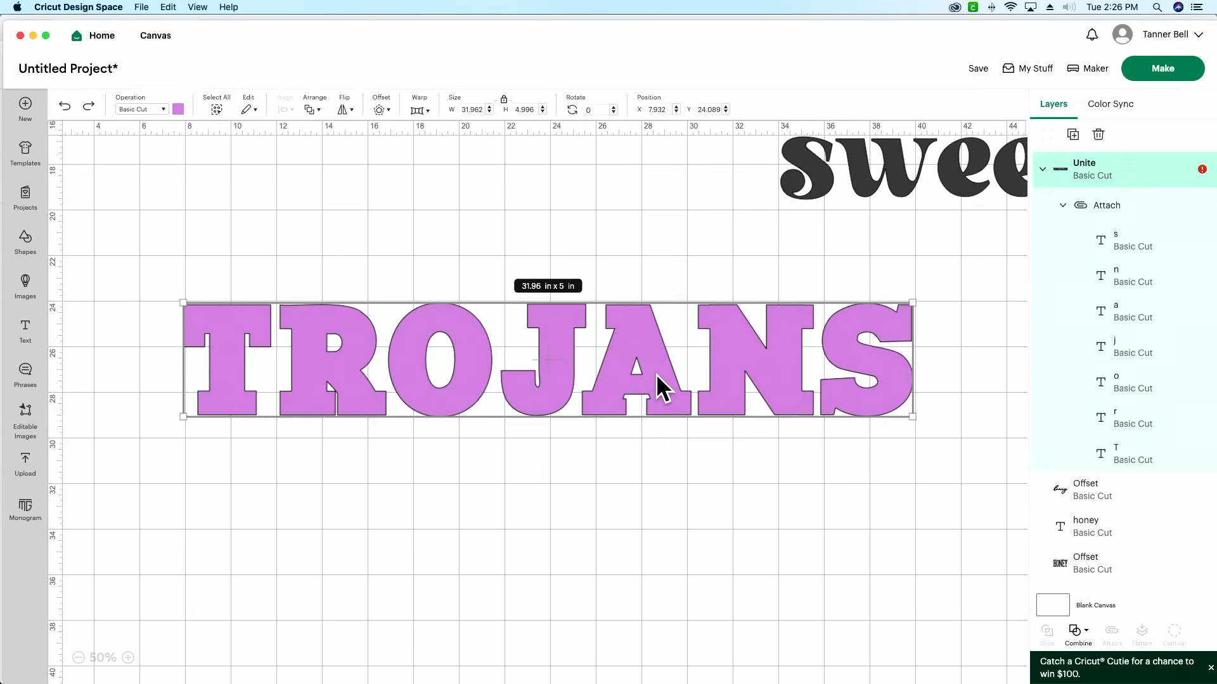
{"action": "left_click", "coordinate": [380, 109]}
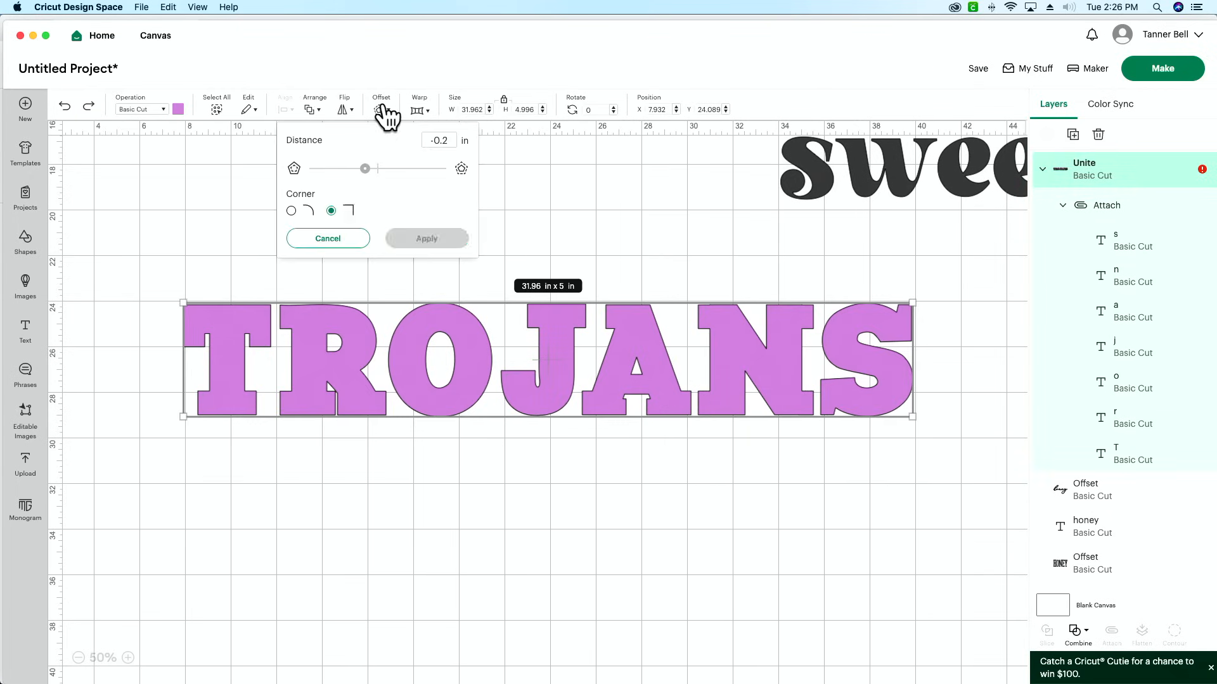
{"action": "left_click", "coordinate": [291, 211]}
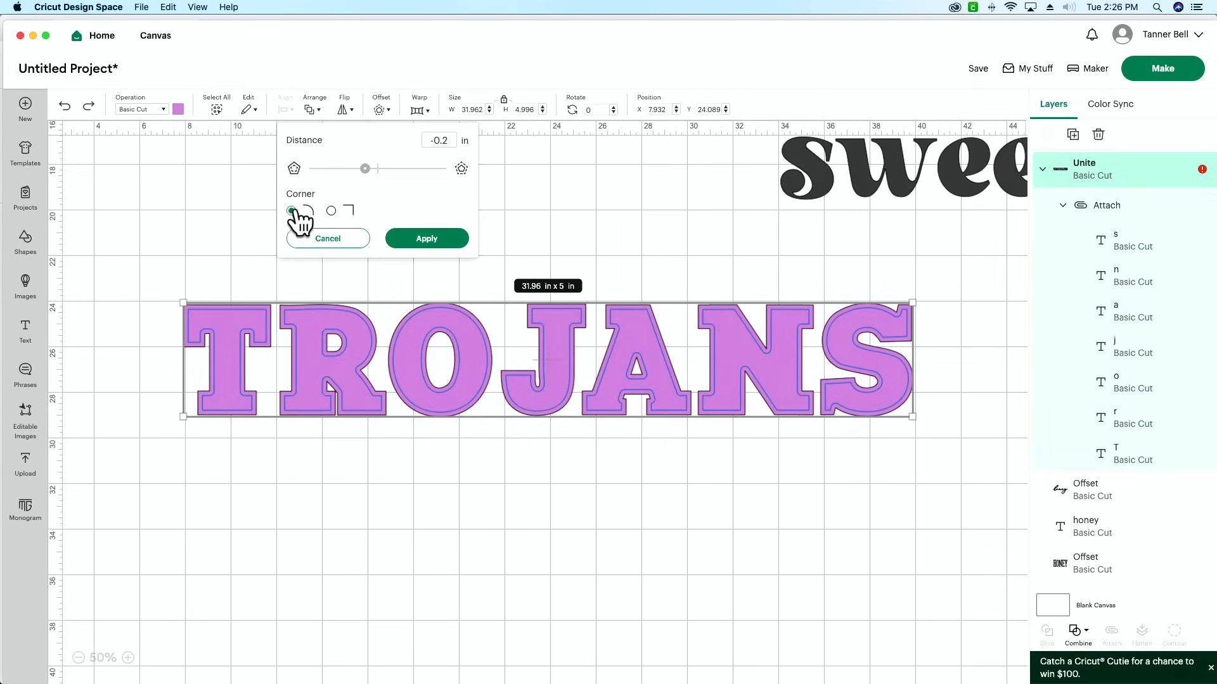
{"action": "left_click", "coordinate": [433, 239]}
- Slice the united lettering with its rounded offset and delete the two inner pieces, keeping only the purple outline
{"action": "left_click_drag", "start_coordinate": [874, 505], "coordinate": [586, 293]}
{"action": "left_click", "coordinate": [1047, 631]}
{"action": "left_click", "coordinate": [783, 386]}
{"action": "key", "text": "Delete"}
{"action": "left_click", "coordinate": [783, 386]}
{"action": "key", "text": "Delete"}
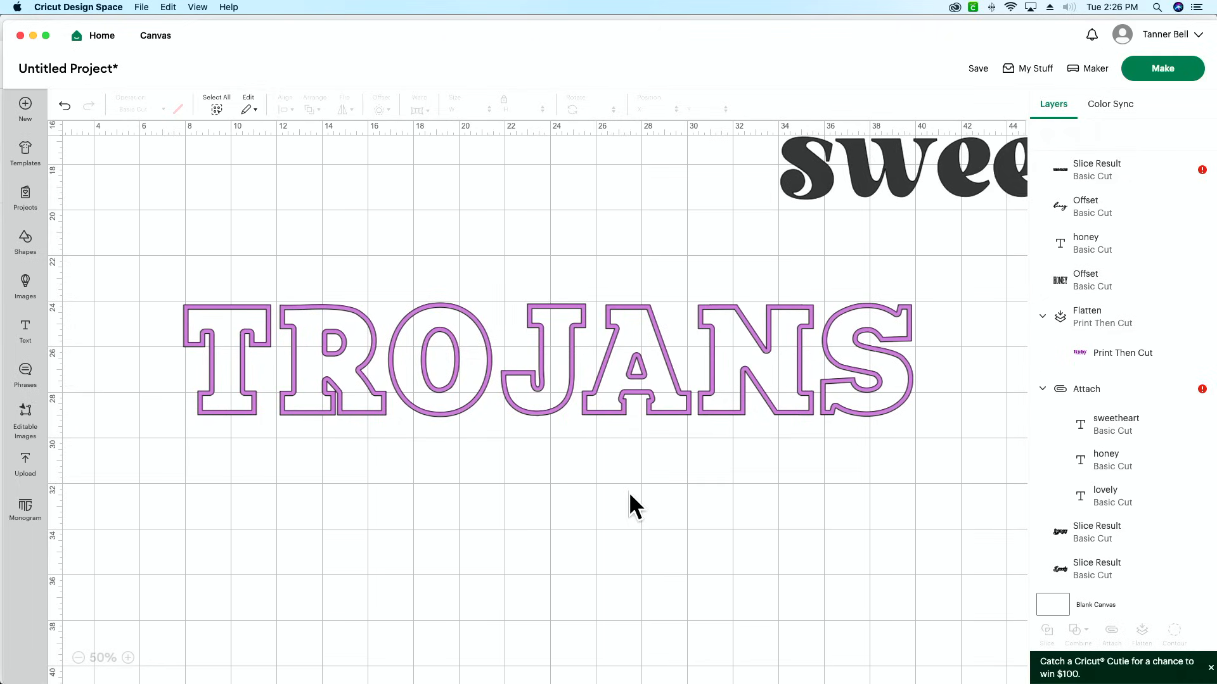
- Undo the inner-piece deletions, the slice and the rounded offset
{"action": "key", "text": "super+z"}
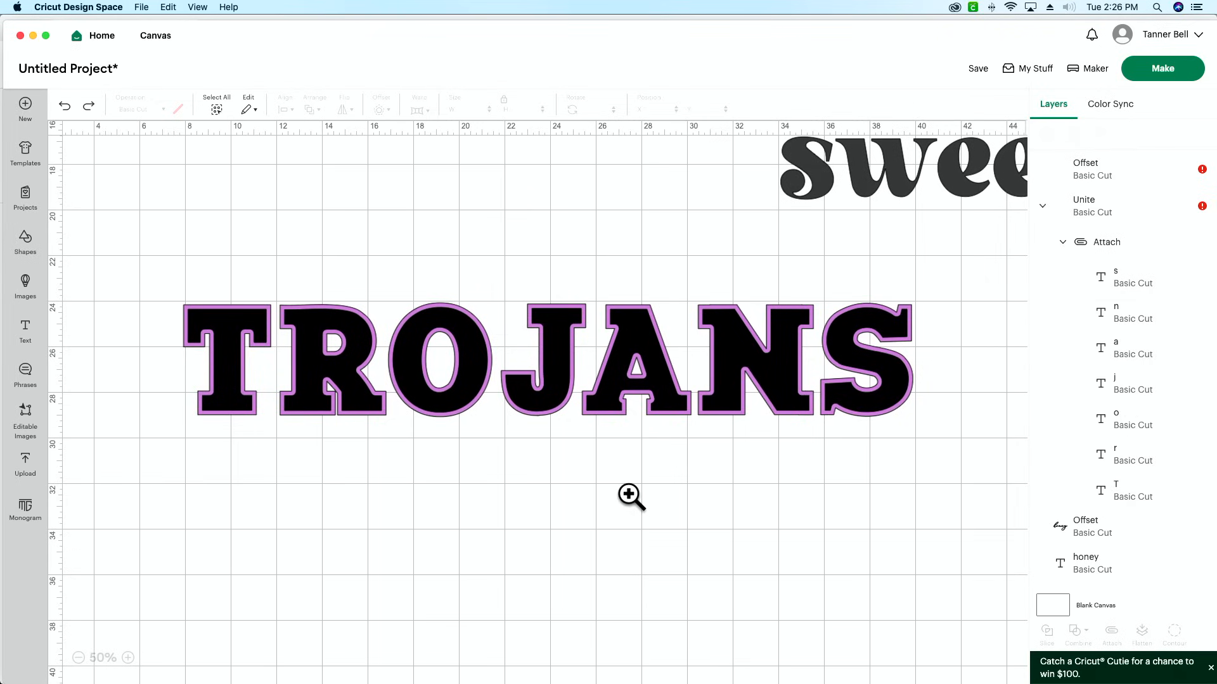
{"action": "key", "text": "super+z"}
- Create an outward offset of 0.1 in with rounded corners around the united TROJANS lettering
{"action": "left_click", "coordinate": [596, 389]}
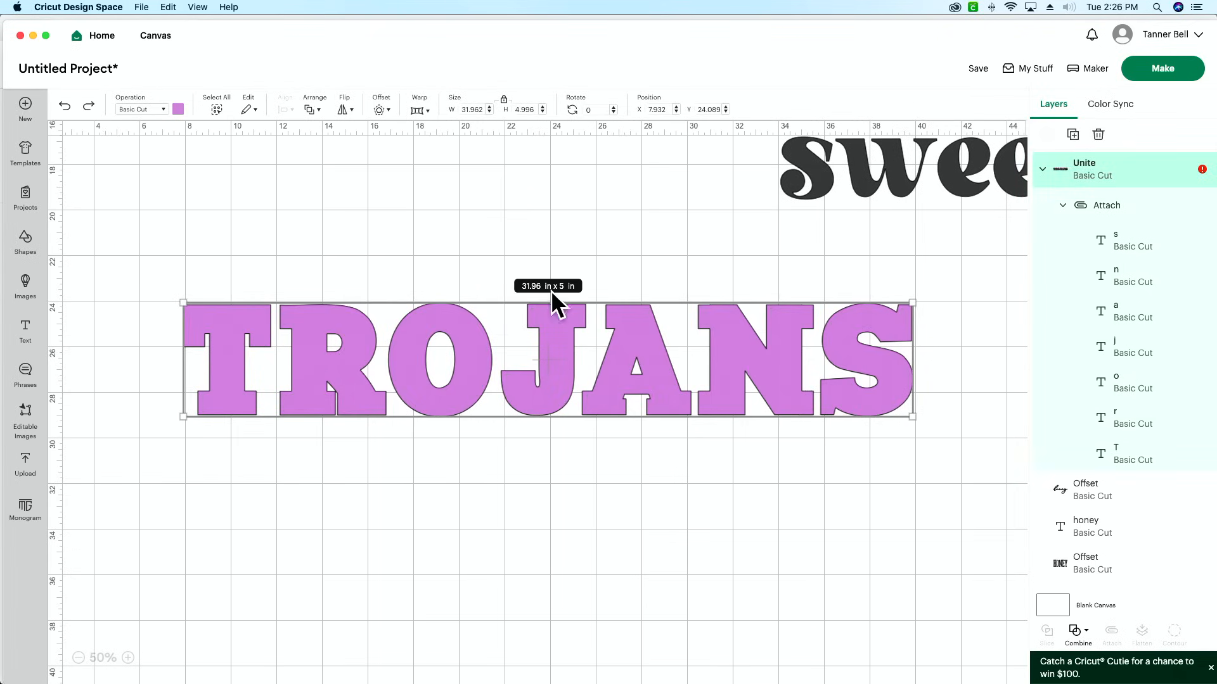
{"action": "left_click", "coordinate": [378, 114]}
{"action": "left_click", "coordinate": [433, 141]}
{"action": "type", "text": "-"}
{"action": "key", "text": "BackSpace"}
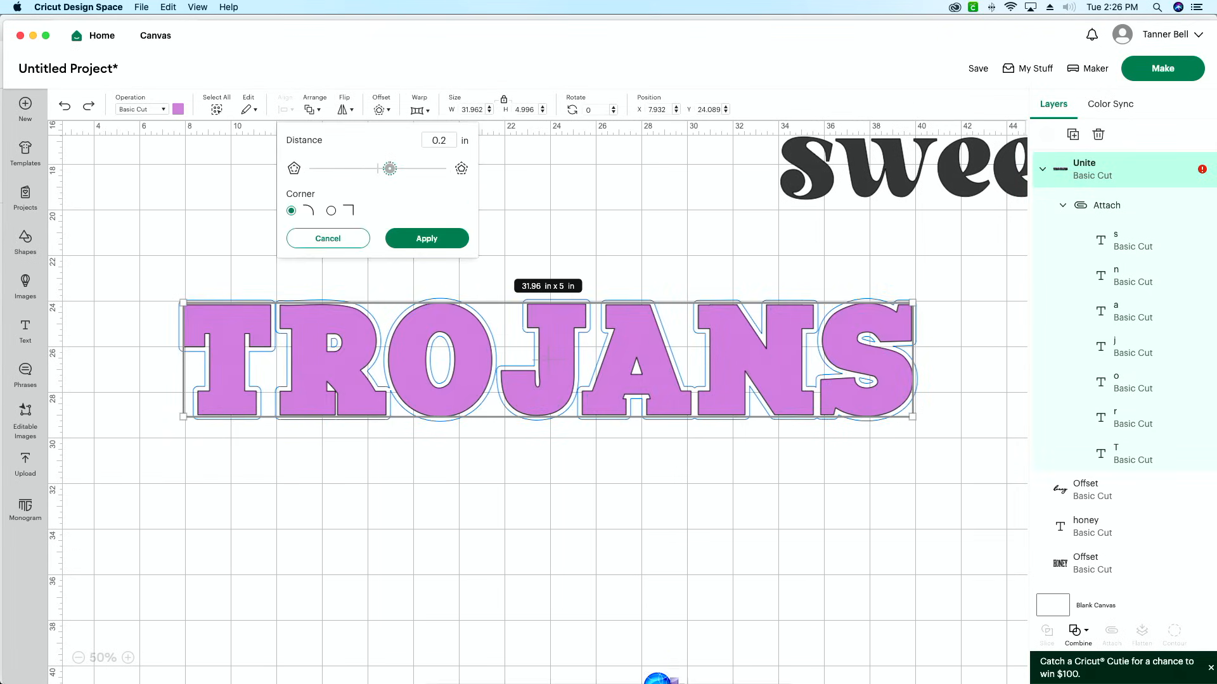
{"action": "left_click", "coordinate": [452, 140]}
{"action": "key", "text": "BackSpace"}
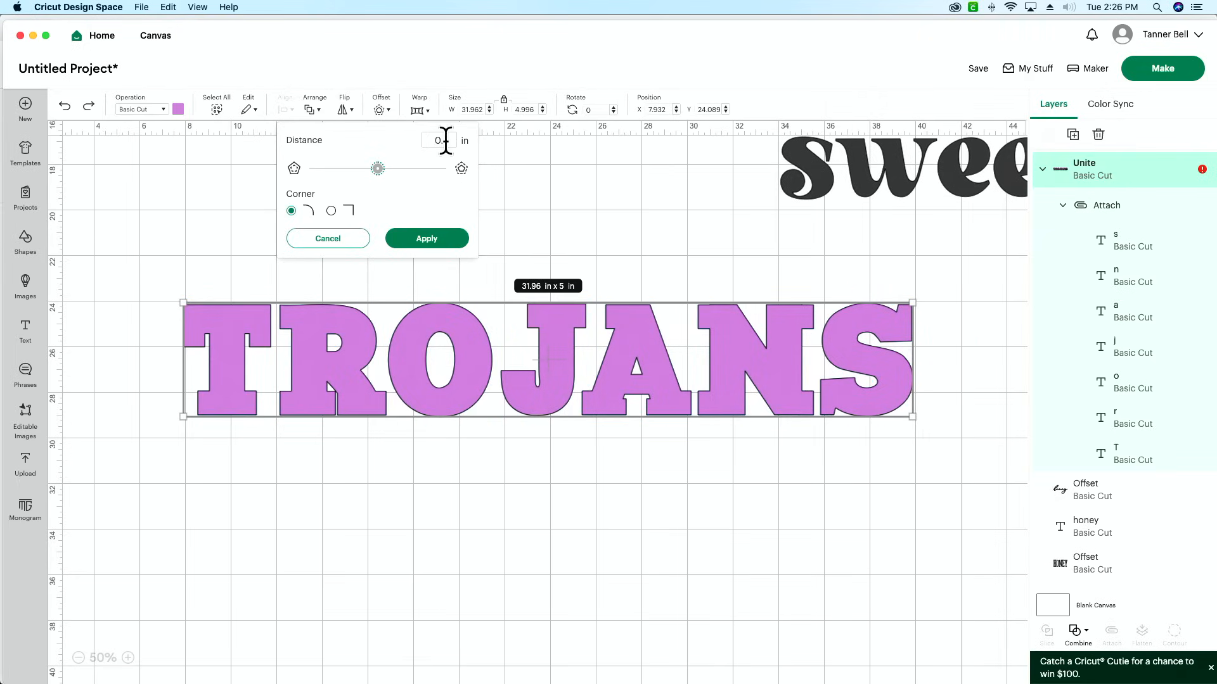
{"action": "type", "text": "1"}
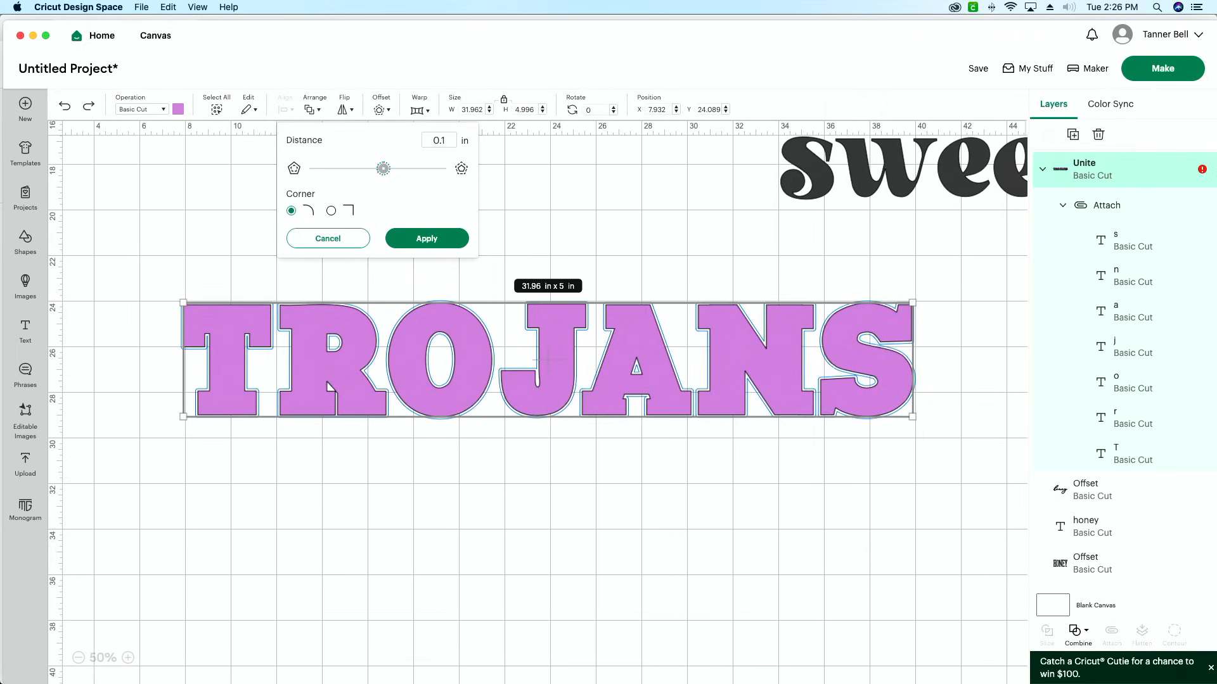
{"action": "left_click", "coordinate": [424, 239]}
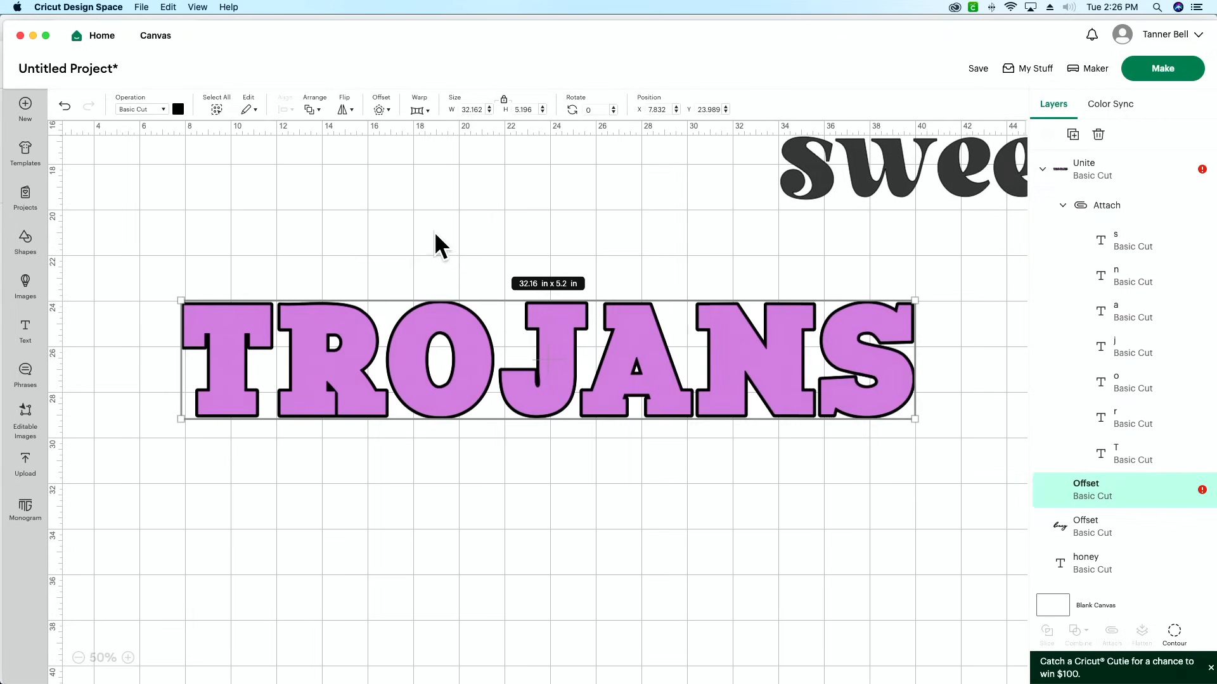
- Slice the united lettering with its outward offset and move the inner pieces down below the outline
{"action": "left_click_drag", "start_coordinate": [727, 521], "coordinate": [579, 338]}
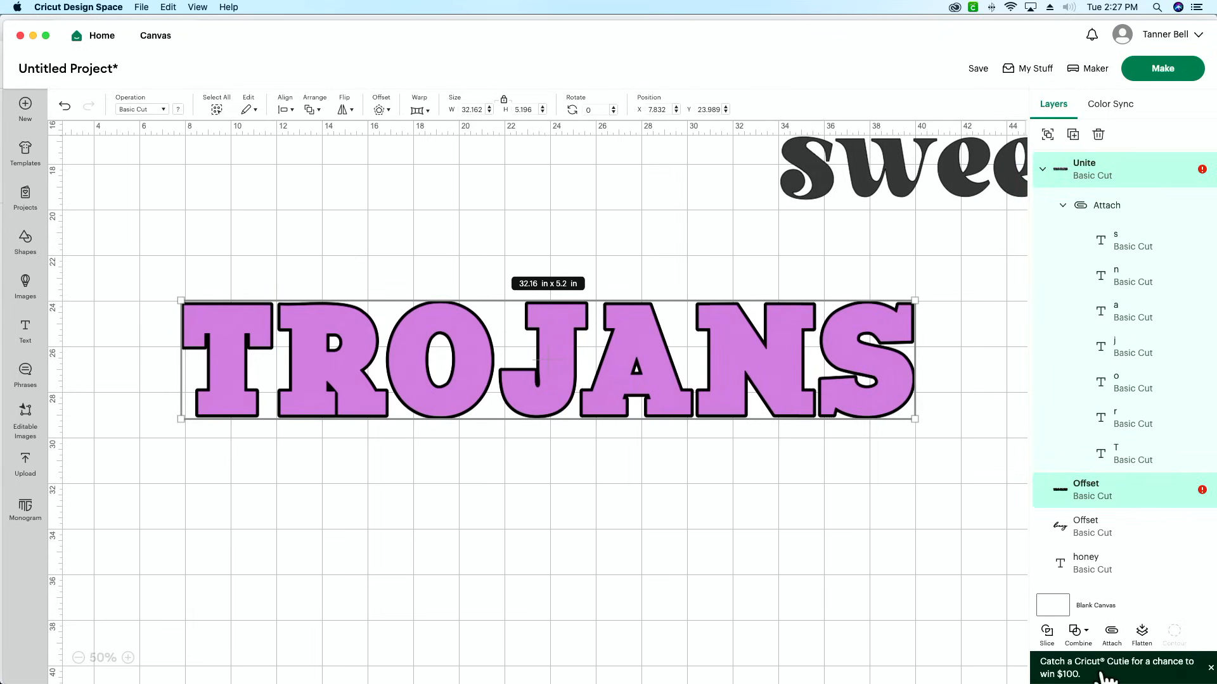
{"action": "left_click", "coordinate": [1047, 631]}
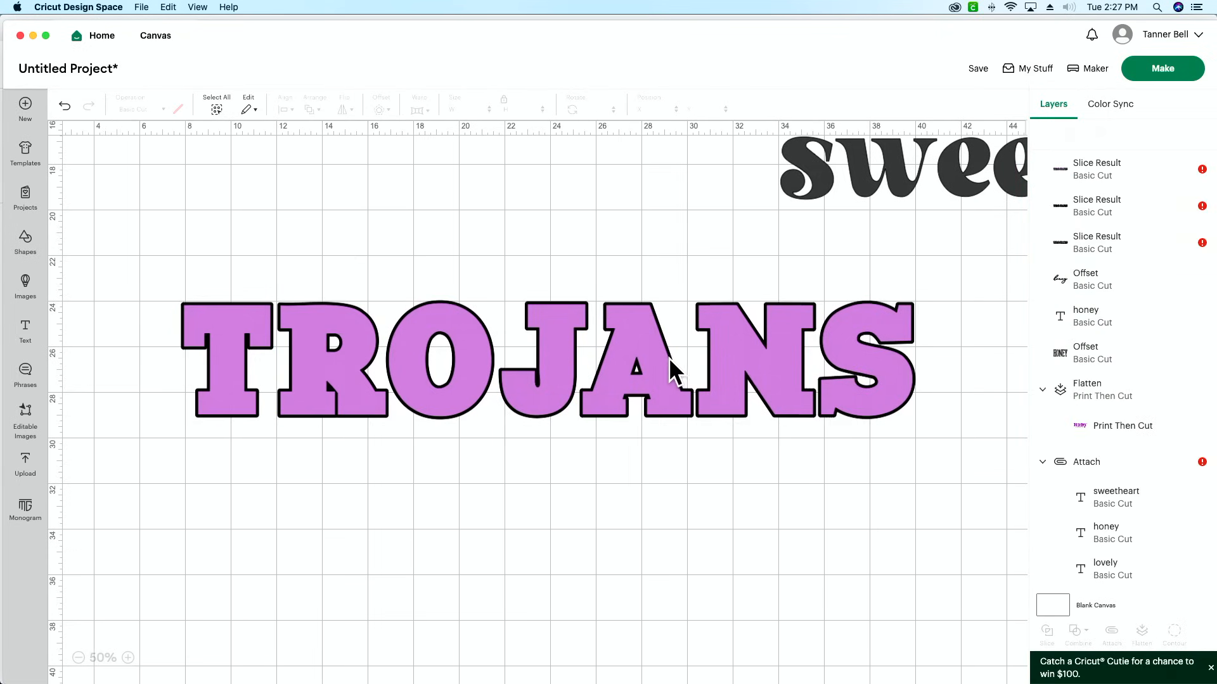
{"action": "left_click_drag", "start_coordinate": [669, 359], "coordinate": [661, 593]}
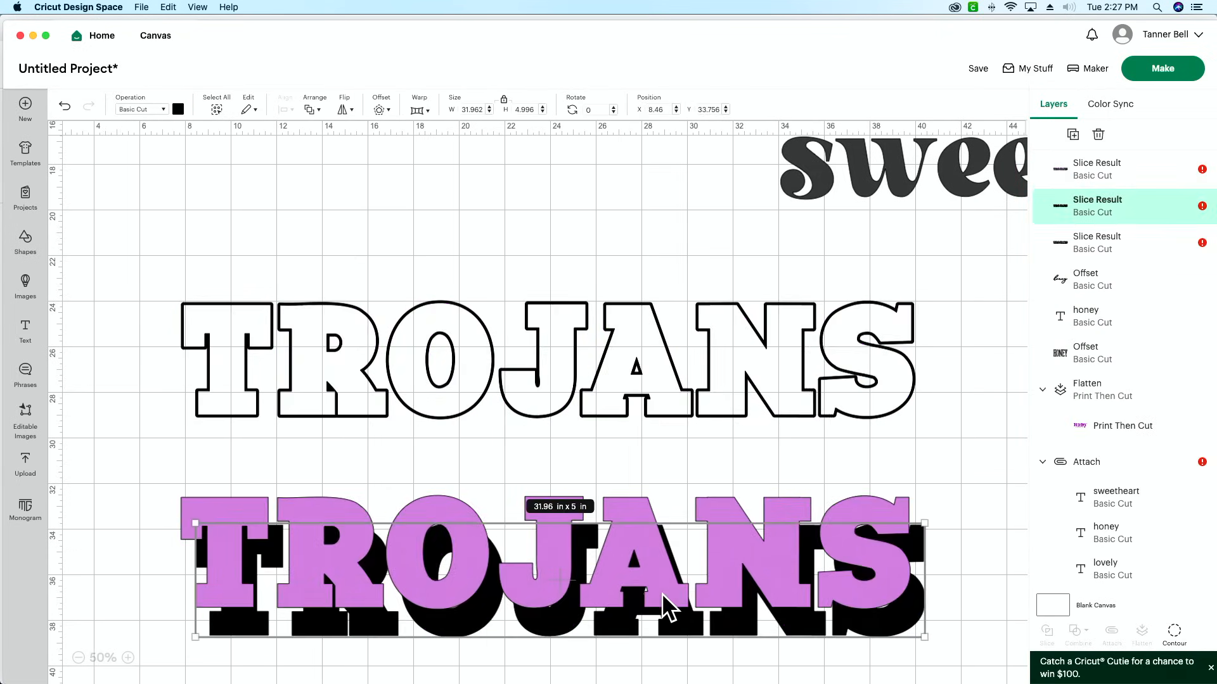
- Undo the inner-piece moves, the slice and the rounded outward offset
{"action": "key", "text": "super+z"}
{"action": "key", "text": "super+z"}
{"action": "key", "text": "super+z"}
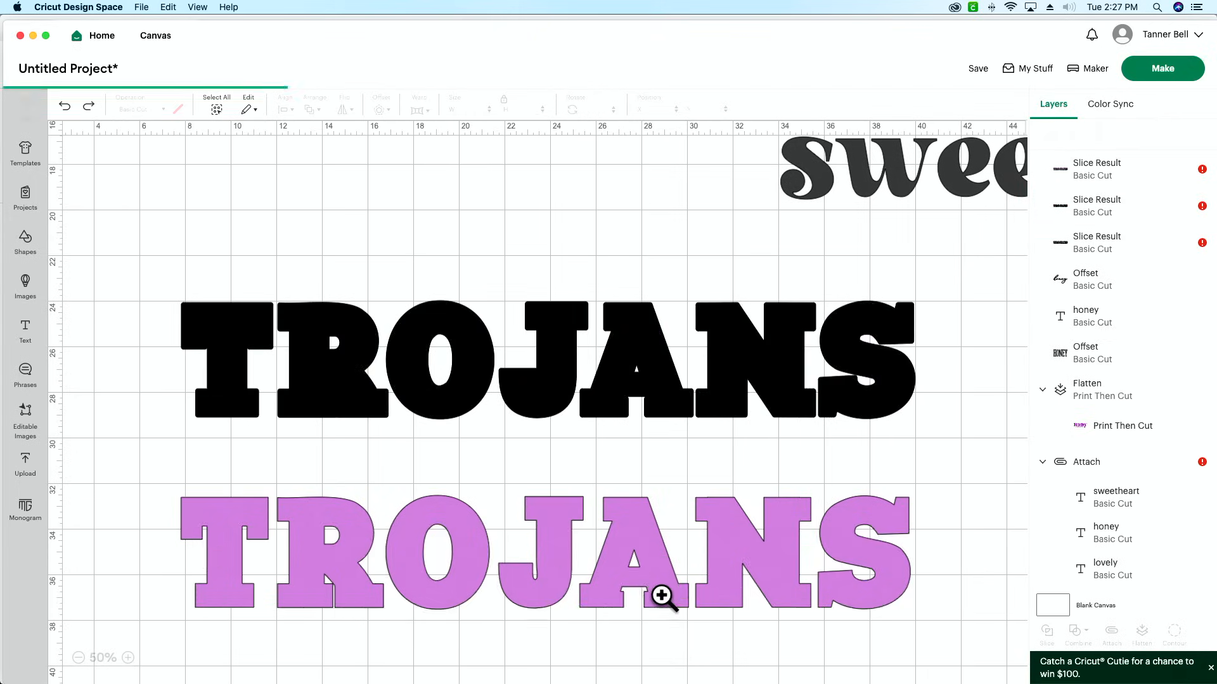
- Create an outward offset with square corners around the united TROJANS lettering
{"action": "left_click", "coordinate": [560, 353]}
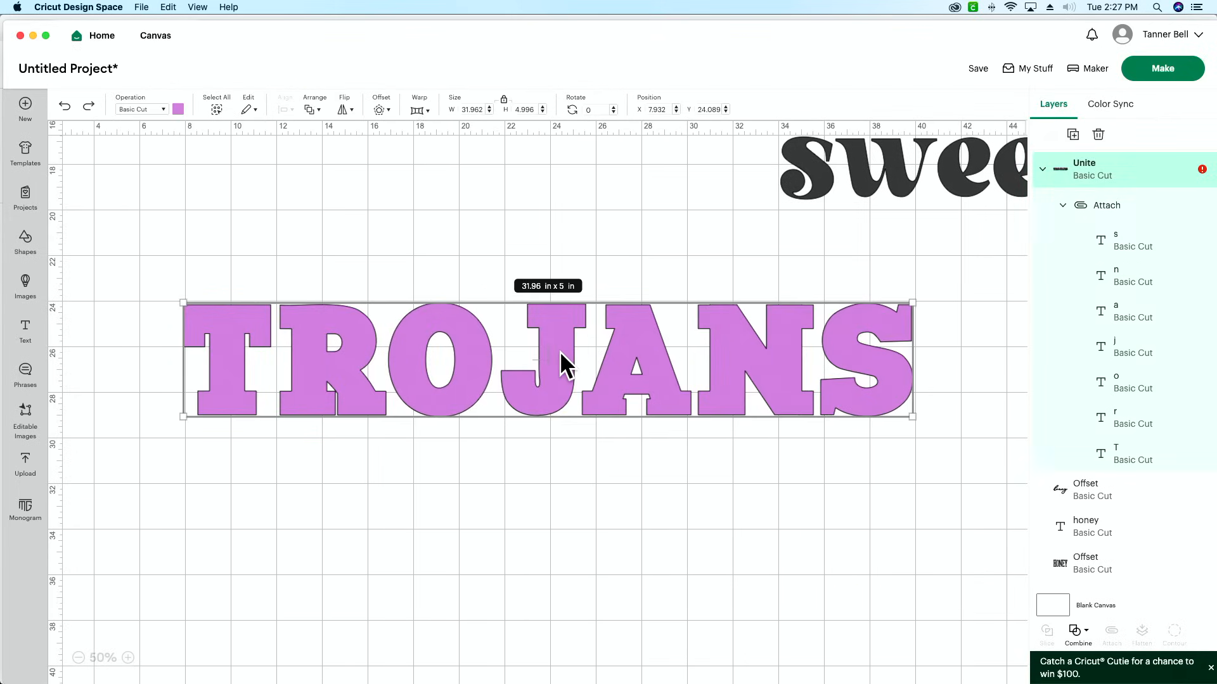
{"action": "left_click", "coordinate": [378, 113]}
{"action": "left_click", "coordinate": [331, 210]}
{"action": "left_click", "coordinate": [400, 239]}
- Slice the united lettering with its square-cornered offset and delete the two inner pieces, keeping only the black outline
{"action": "left_click_drag", "start_coordinate": [710, 494], "coordinate": [168, 285]}
{"action": "left_click", "coordinate": [1045, 635]}
{"action": "left_click", "coordinate": [664, 363]}
{"action": "key", "text": "Delete"}
{"action": "left_click", "coordinate": [663, 363]}
{"action": "key", "text": "Delete"}
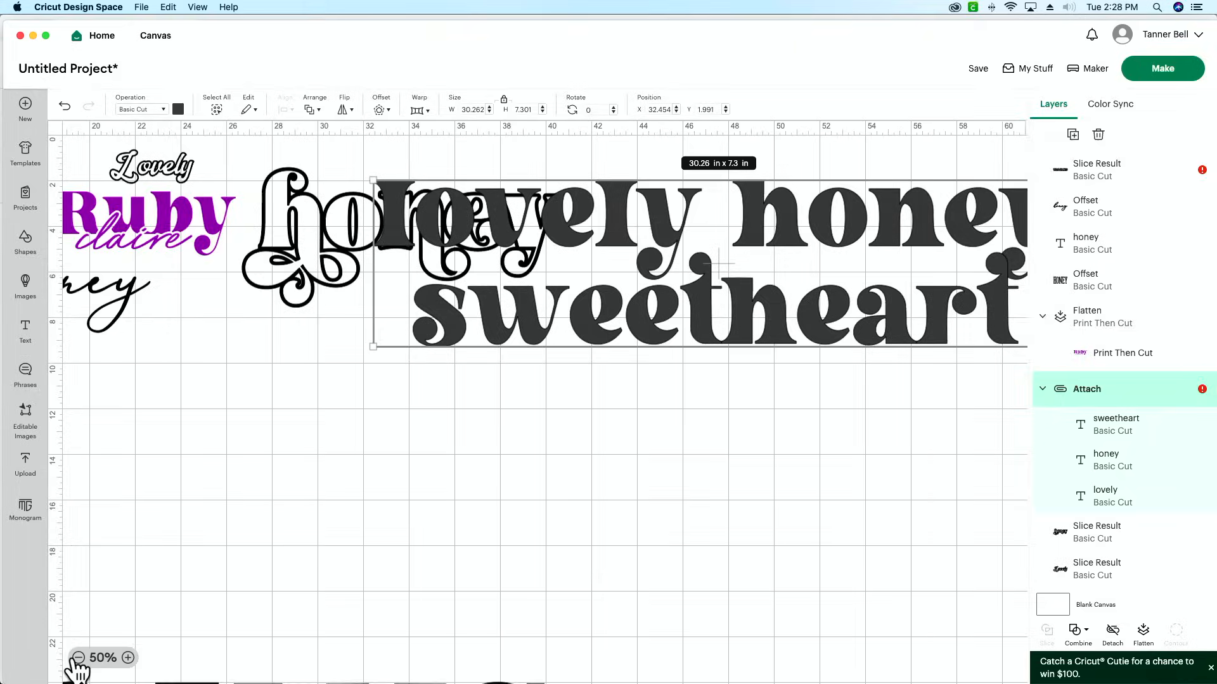
- Move the outlined TROJANS lettering up and to the right, clearing the canvas area below the other designs
{"action": "left_click", "coordinate": [78, 658]}
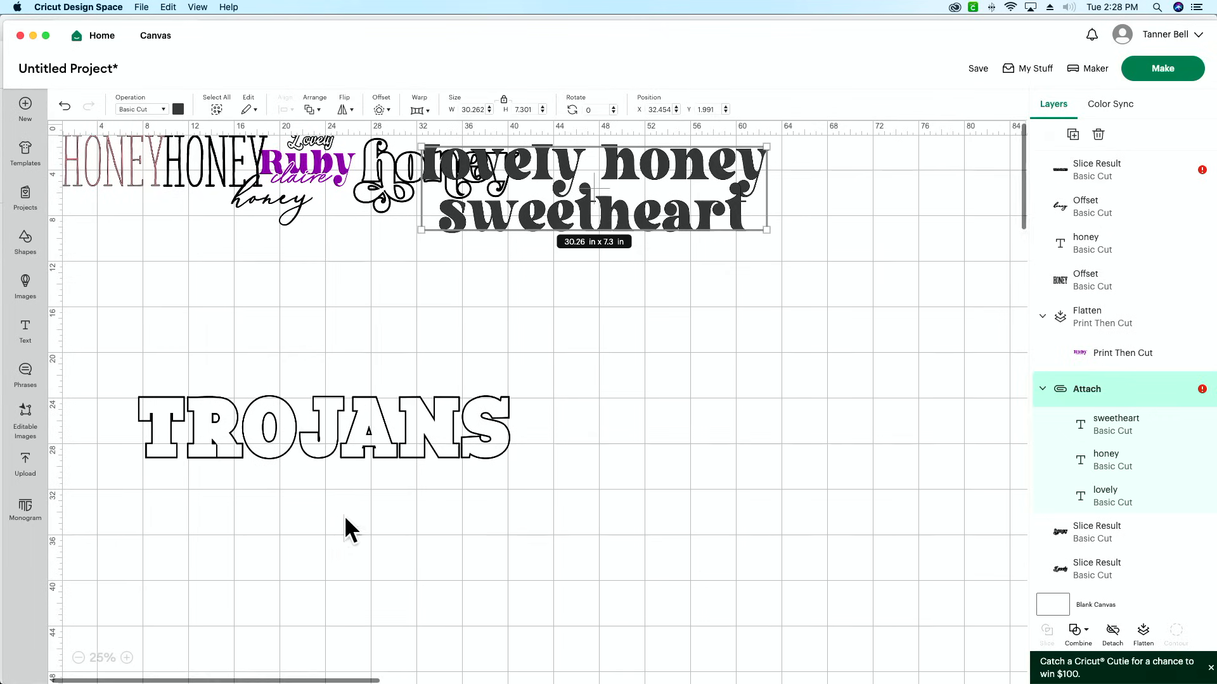
{"action": "left_click", "coordinate": [265, 455]}
{"action": "left_click_drag", "start_coordinate": [265, 455], "coordinate": [598, 299]}
{"action": "left_click_drag", "start_coordinate": [653, 417], "coordinate": [730, 305]}
{"action": "left_click", "coordinate": [339, 324]}
{"action": "left_click", "coordinate": [127, 658]}
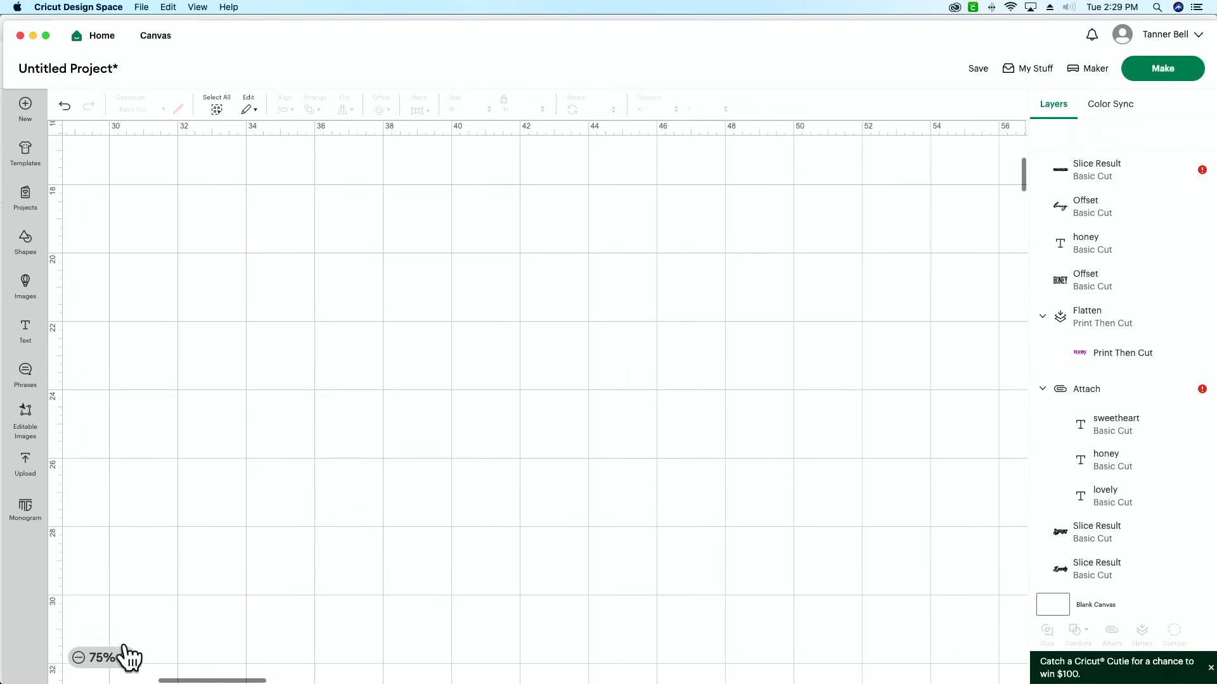
- Add a new text object reading "lovely to see you"
{"action": "left_click", "coordinate": [26, 327]}
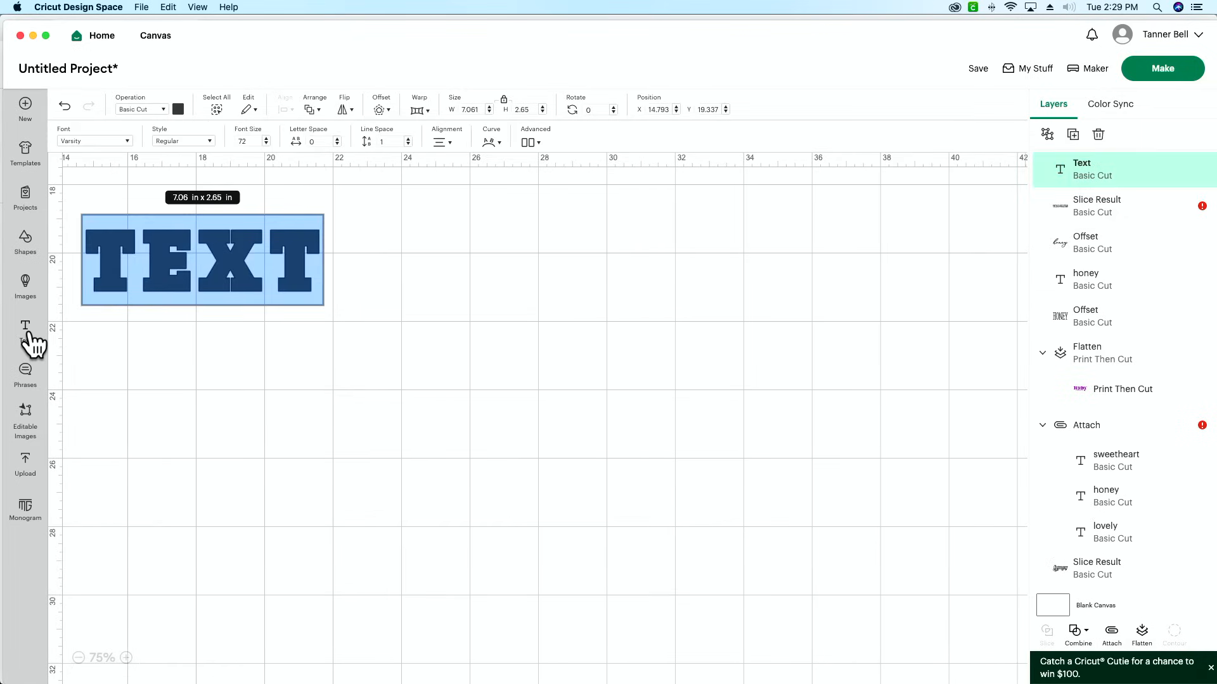
{"action": "type", "text": "lovely"}
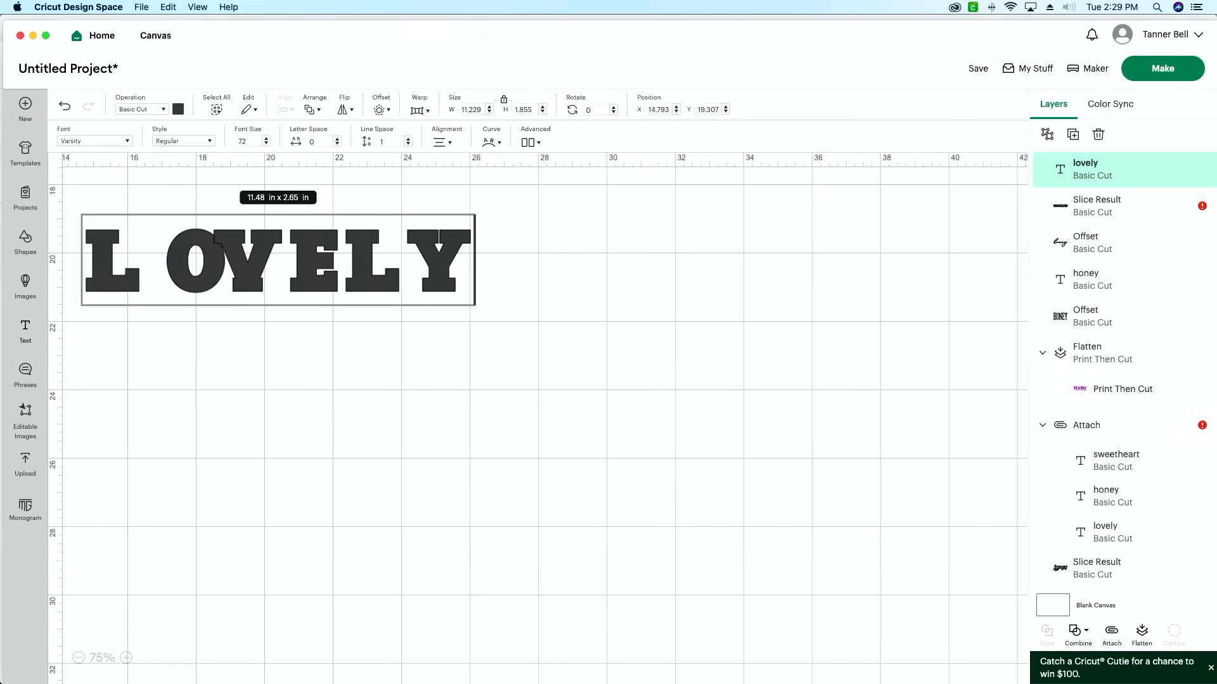
{"action": "type", "text": " to see you"}
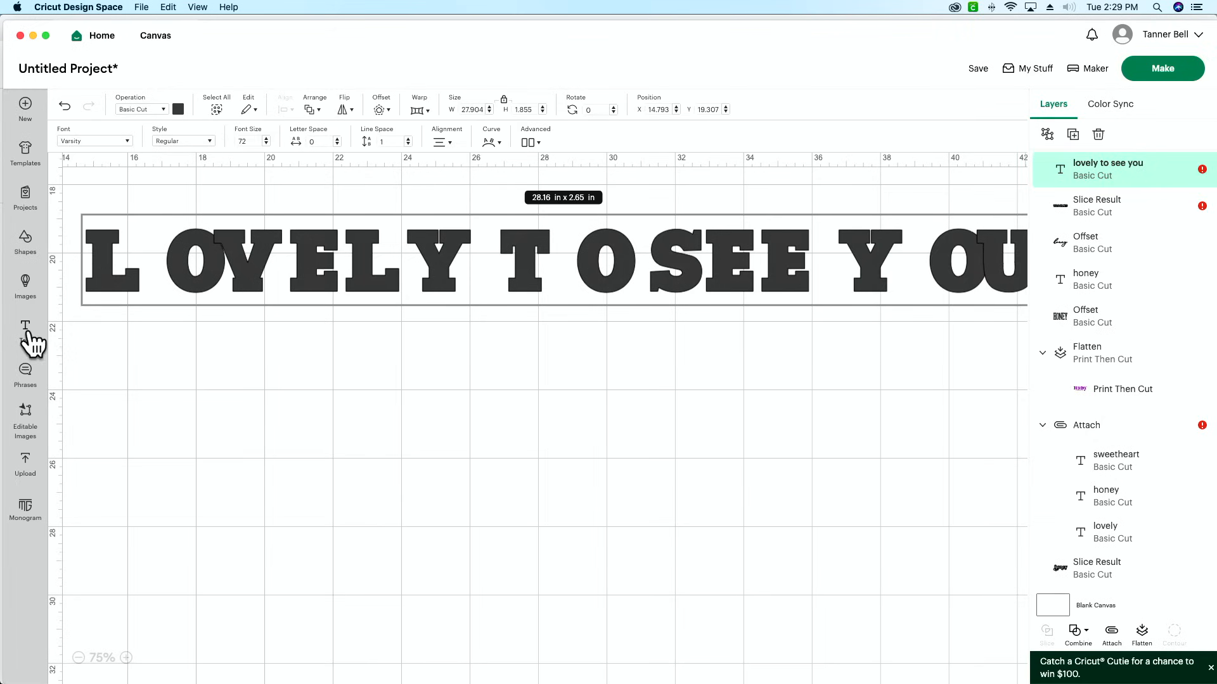
- Search the system fonts for "sketch" and apply Albuquerque Sketch to the "lovely to see you" text
{"action": "key", "text": "super+a"}
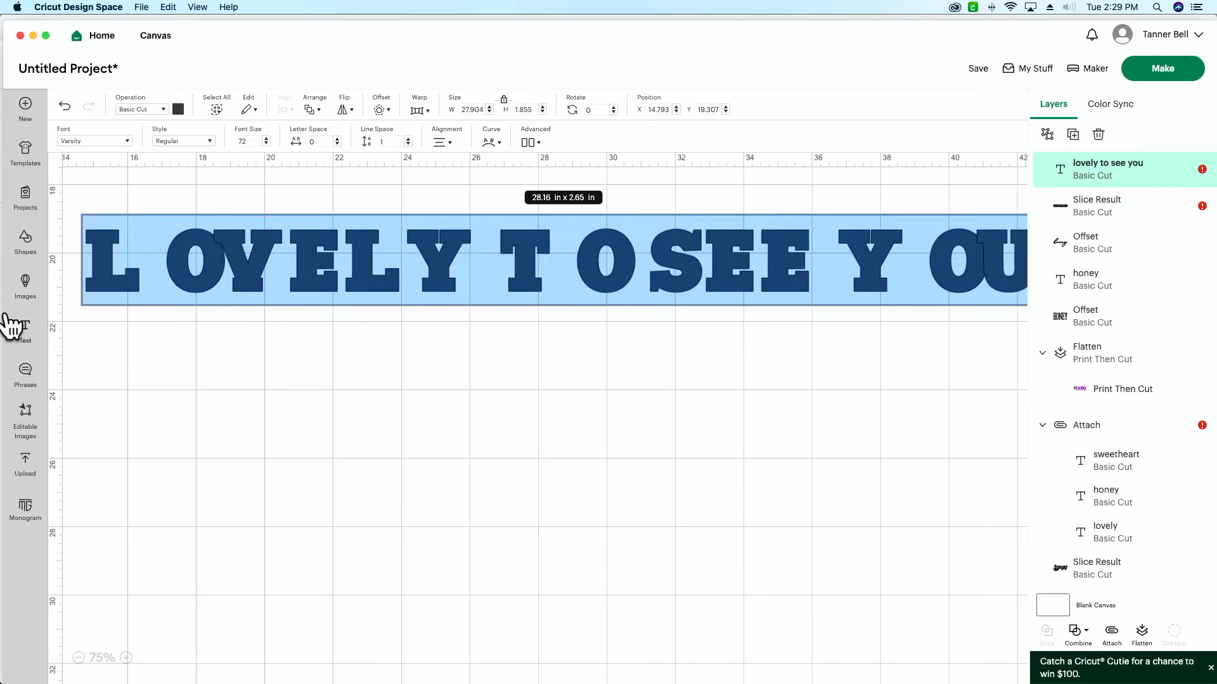
{"action": "left_click", "coordinate": [107, 142]}
{"action": "left_click", "coordinate": [1017, 238]}
{"action": "type", "text": "sketch"}
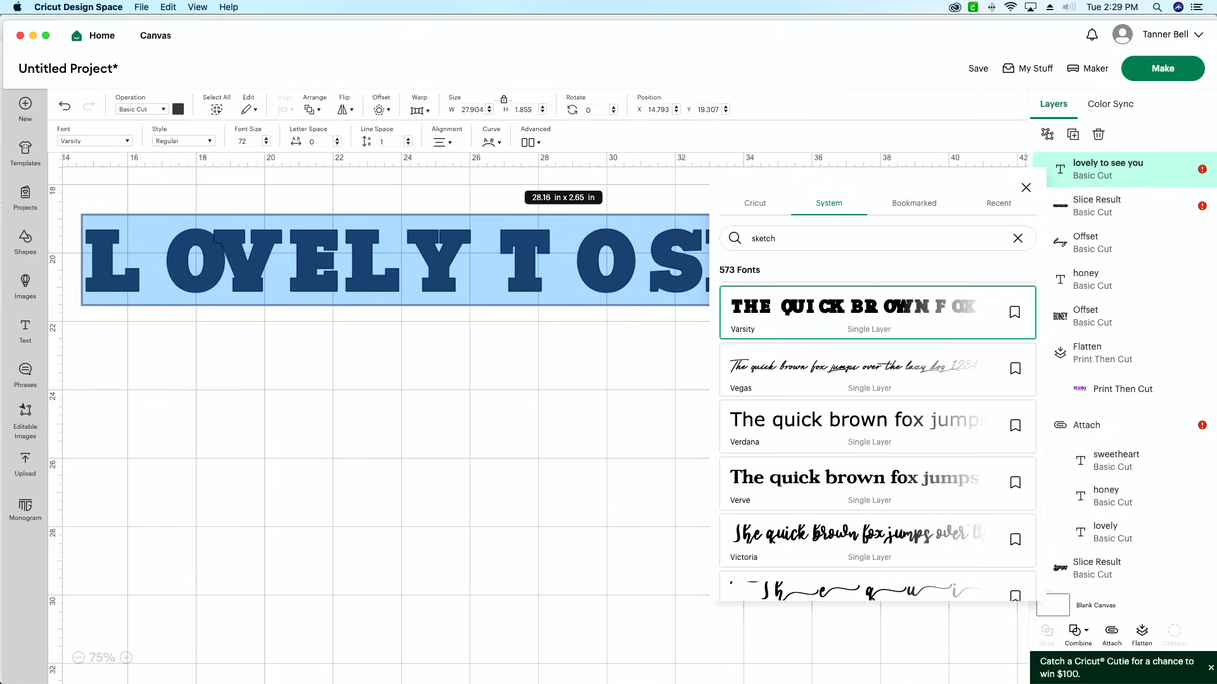
{"action": "scroll", "coordinate": [888, 400], "scroll_direction": "down", "scroll_amount": 6}
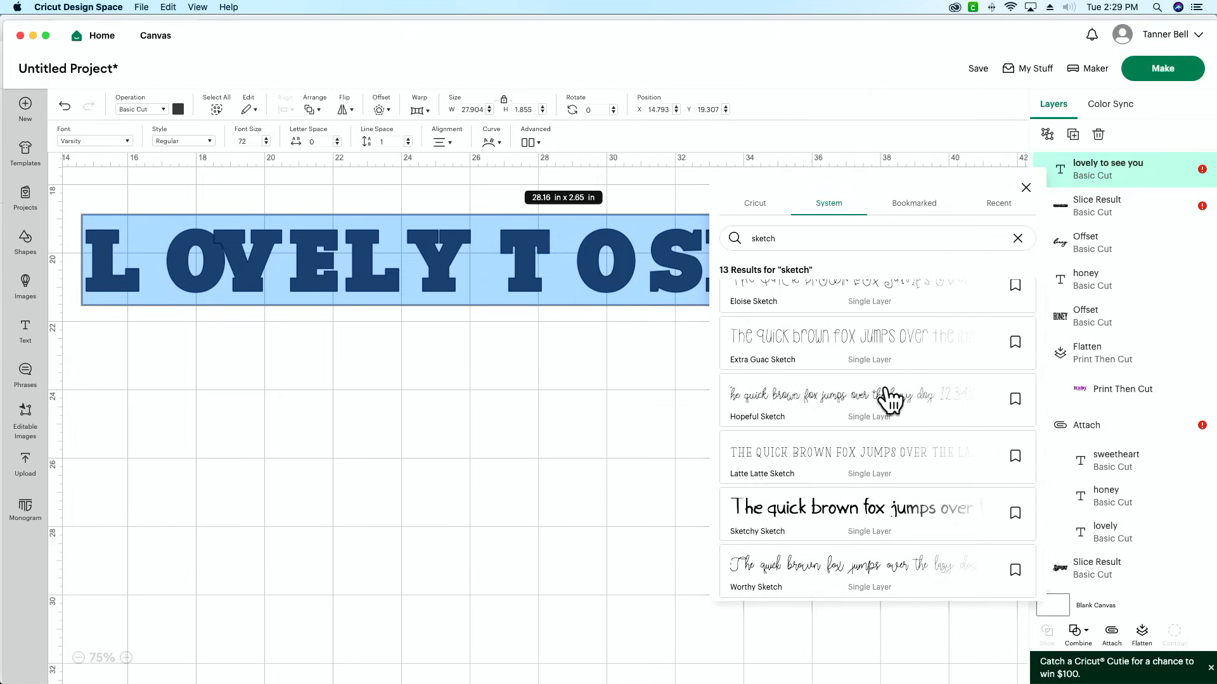
{"action": "scroll", "coordinate": [890, 399], "scroll_direction": "up", "scroll_amount": 6}
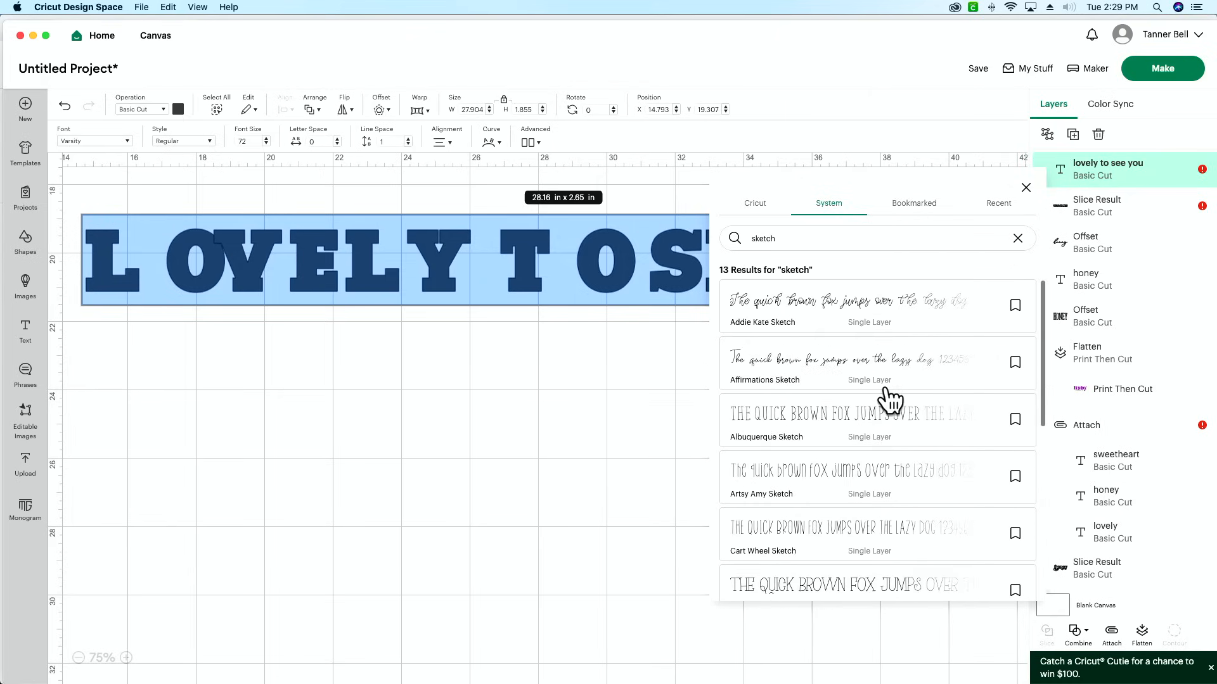
{"action": "left_click", "coordinate": [825, 422]}
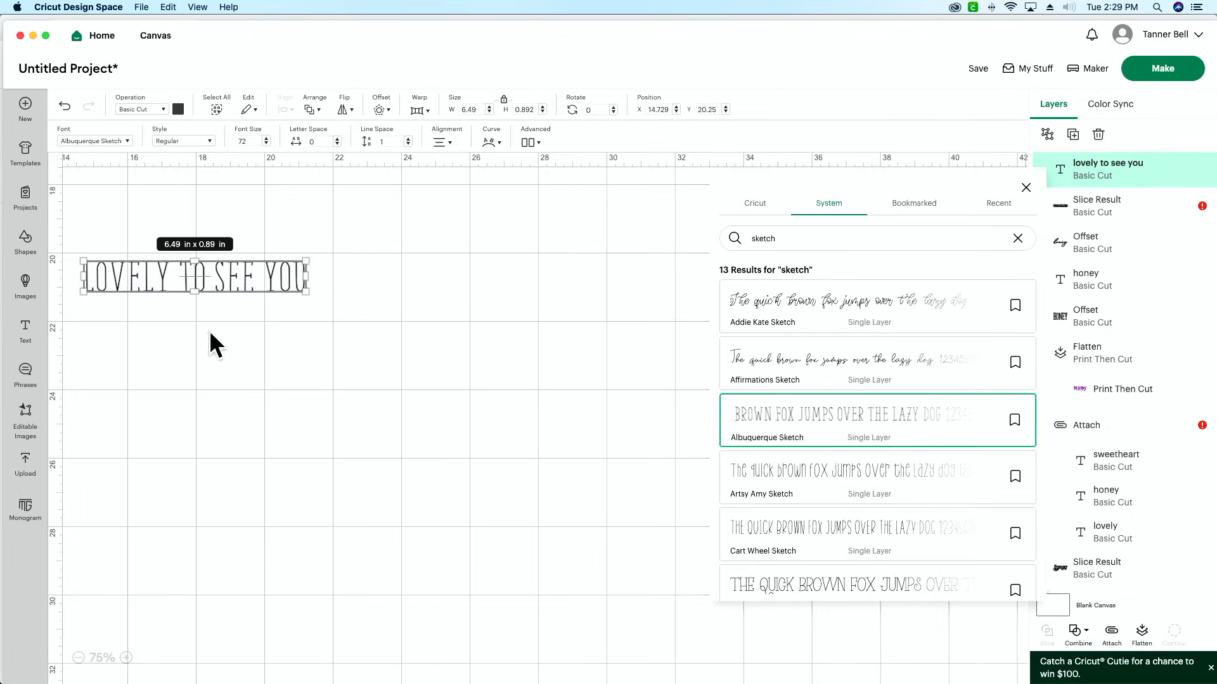
- Enlarge the "lovely to see you" text to about 22.25 x 3.06 in and move it slightly down and right
{"action": "left_click", "coordinate": [305, 298]}
{"action": "left_click_drag", "start_coordinate": [301, 293], "coordinate": [409, 371]}
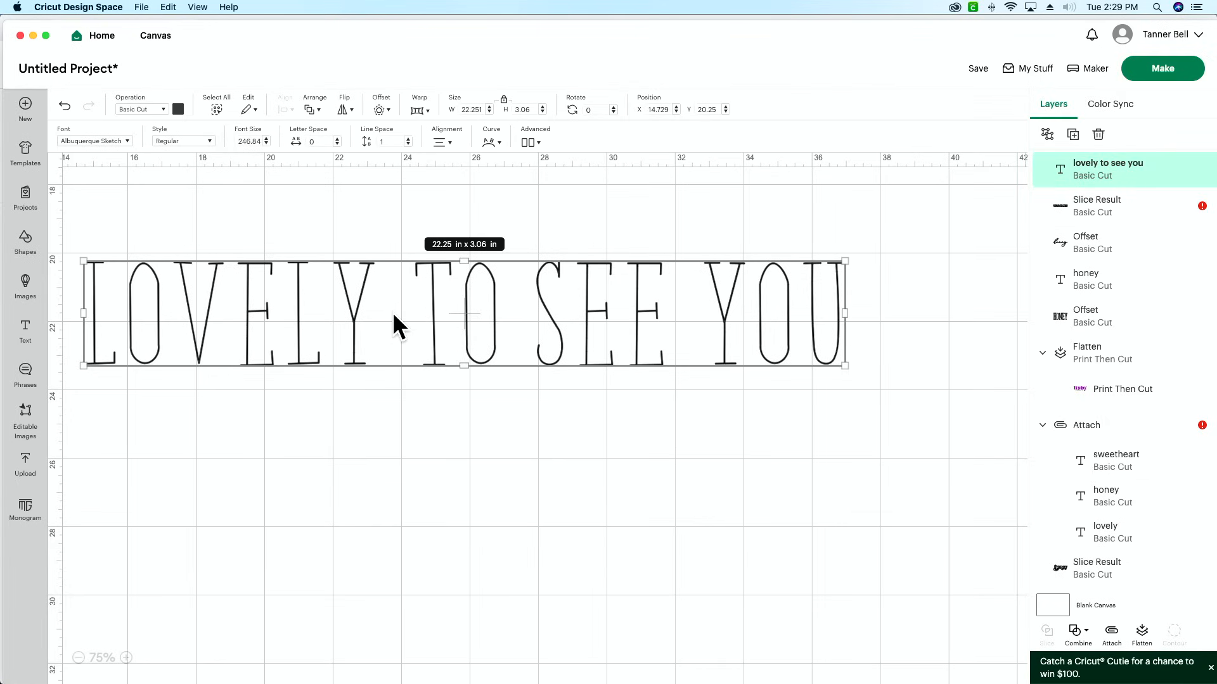
{"action": "left_click_drag", "start_coordinate": [393, 312], "coordinate": [428, 366]}
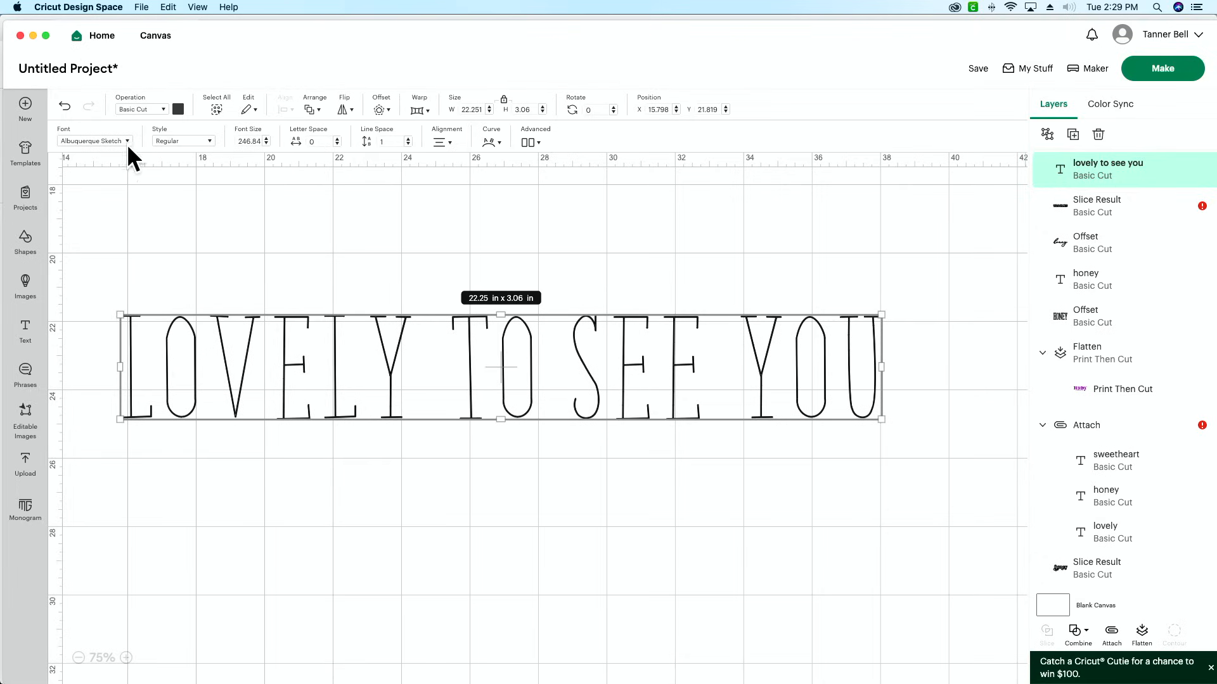
- Change the text's operation to Pen drawing and set its pen color to Turquoise
{"action": "left_click", "coordinate": [152, 112]}
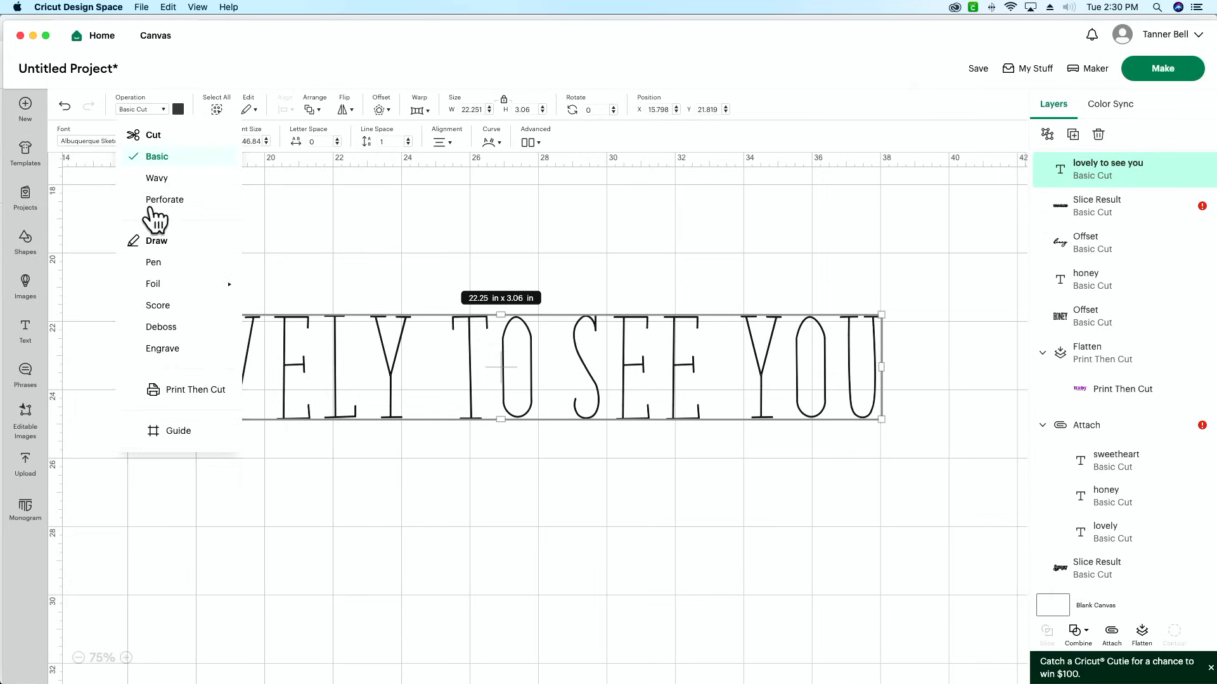
{"action": "left_click", "coordinate": [154, 262]}
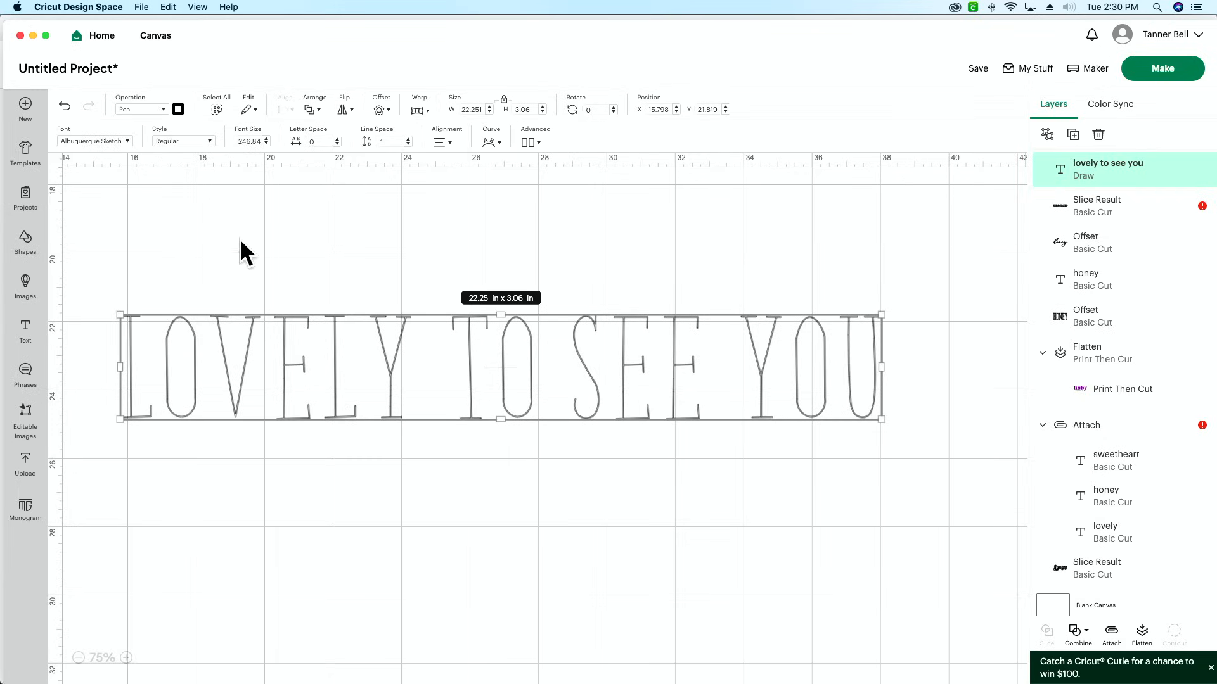
{"action": "left_click", "coordinate": [178, 109]}
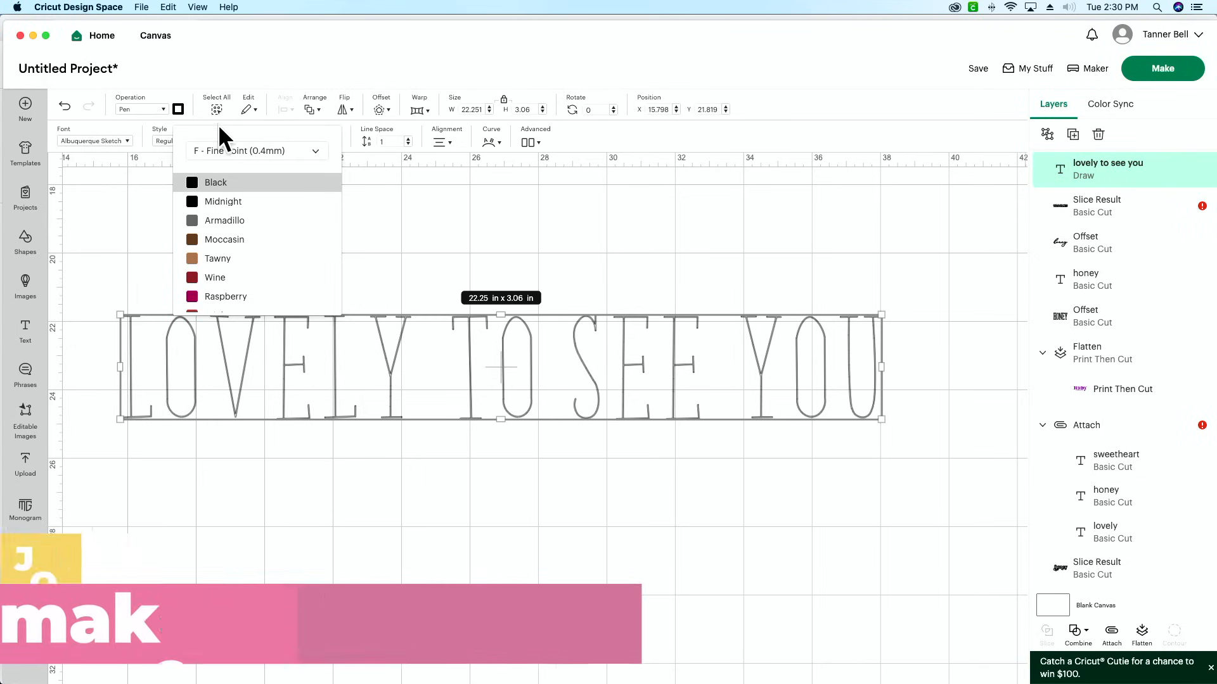
{"action": "scroll", "coordinate": [210, 257], "scroll_direction": "down", "scroll_amount": 6}
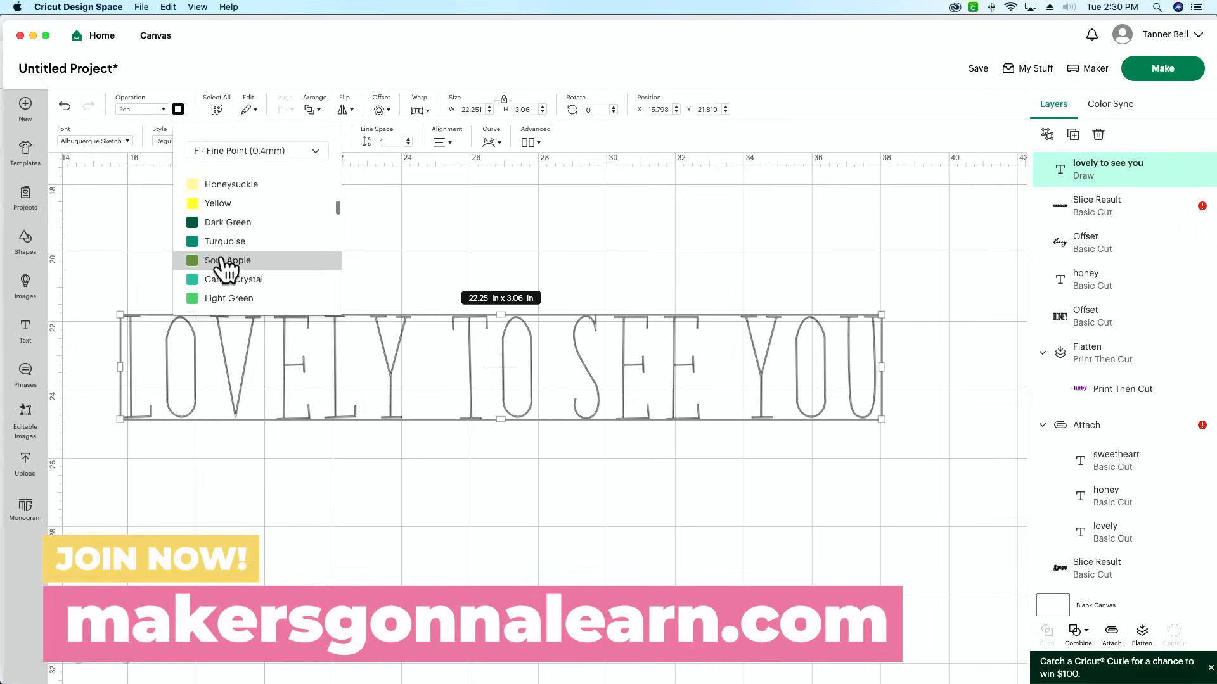
{"action": "left_click", "coordinate": [223, 245]}
- Set the text's pen type to C - Calligraphy (2mm) in Black and deselect the text
{"action": "left_click", "coordinate": [238, 152]}
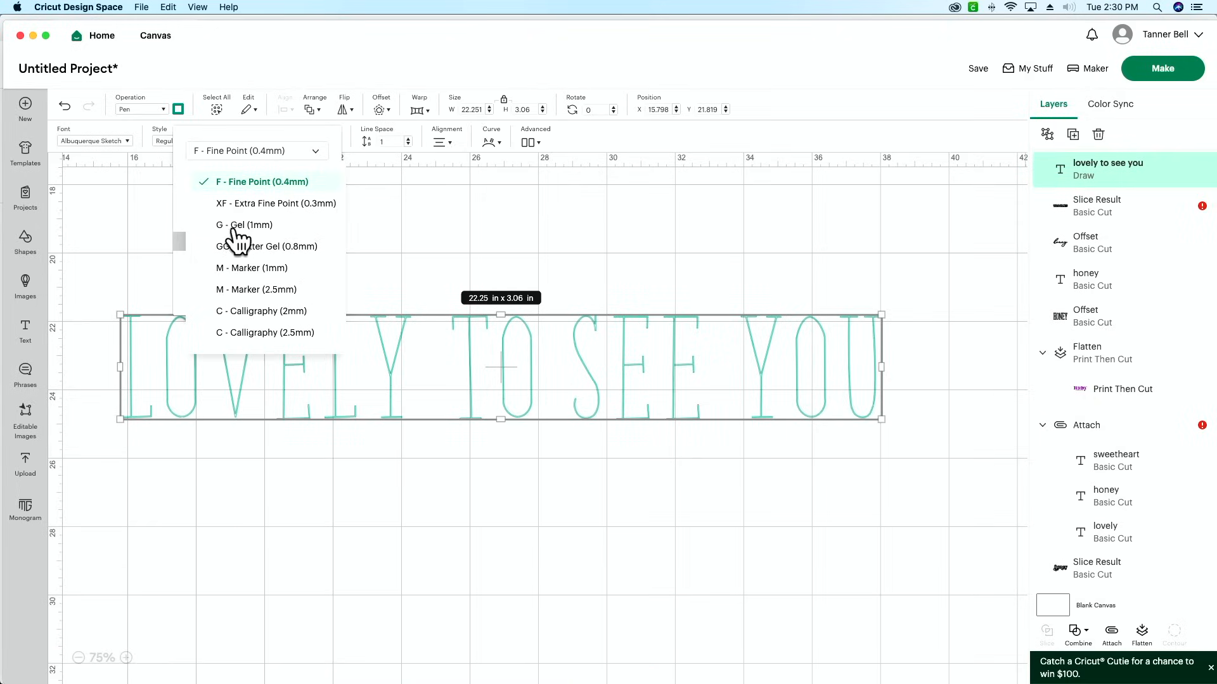
{"action": "left_click", "coordinate": [262, 311]}
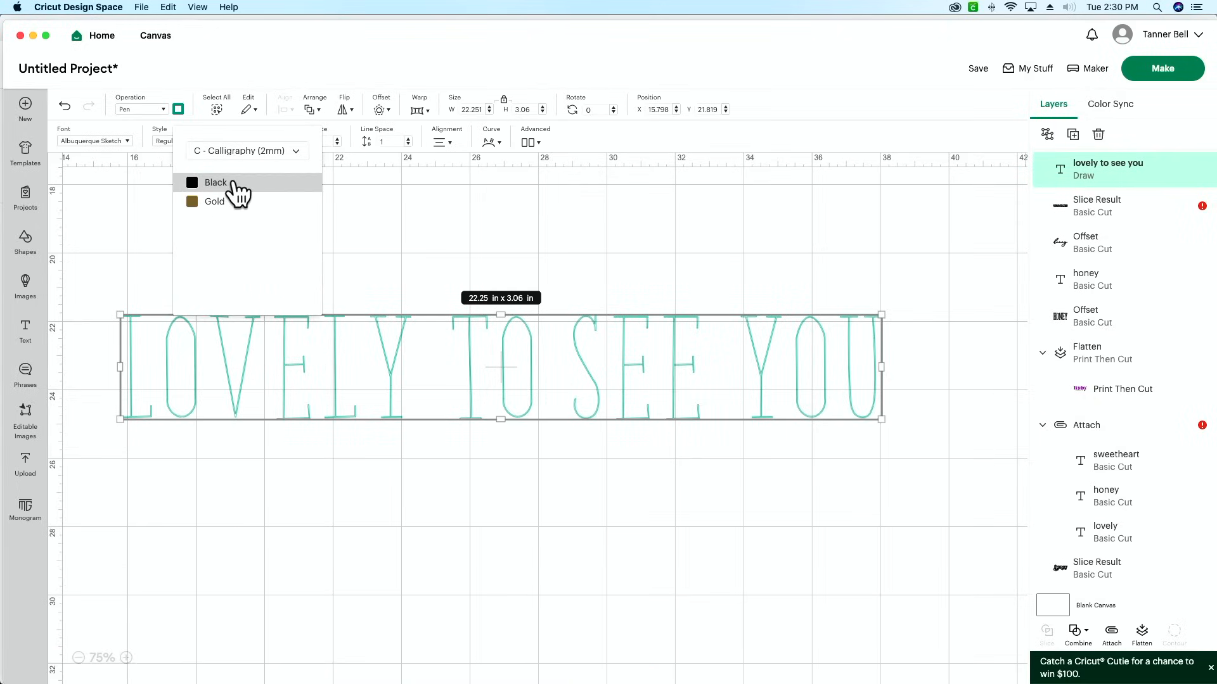
{"action": "left_click", "coordinate": [234, 184]}
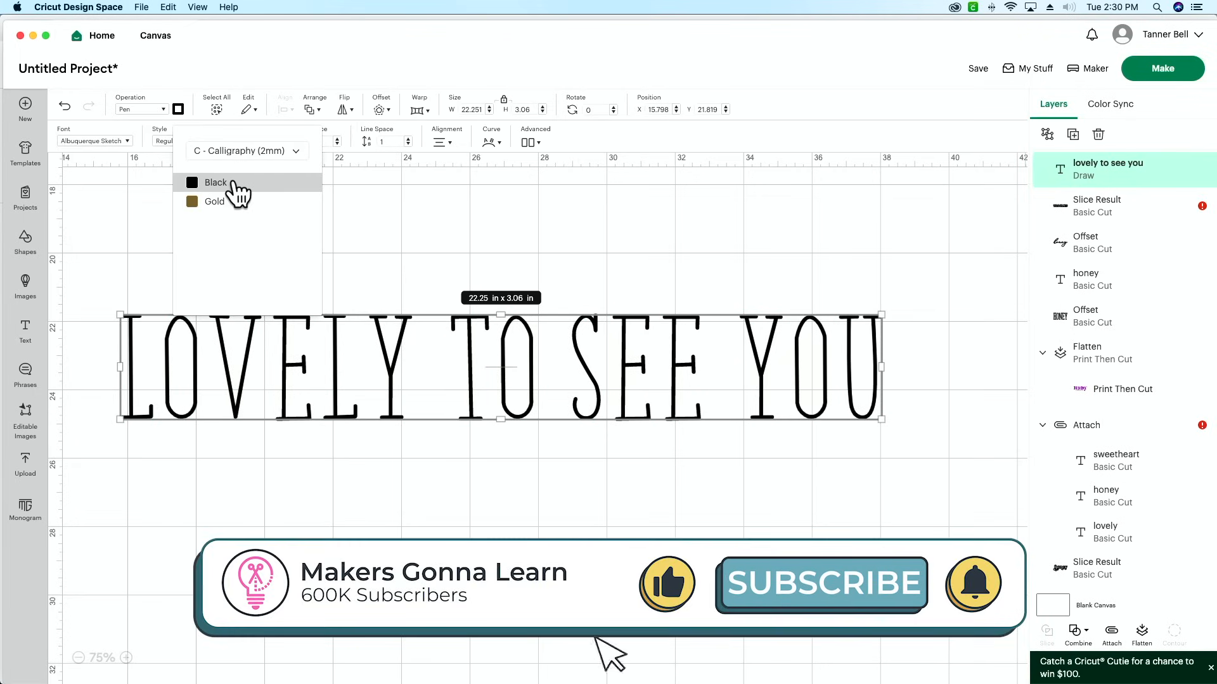
{"action": "left_click", "coordinate": [379, 223]}
{"action": "left_click", "coordinate": [378, 223]}
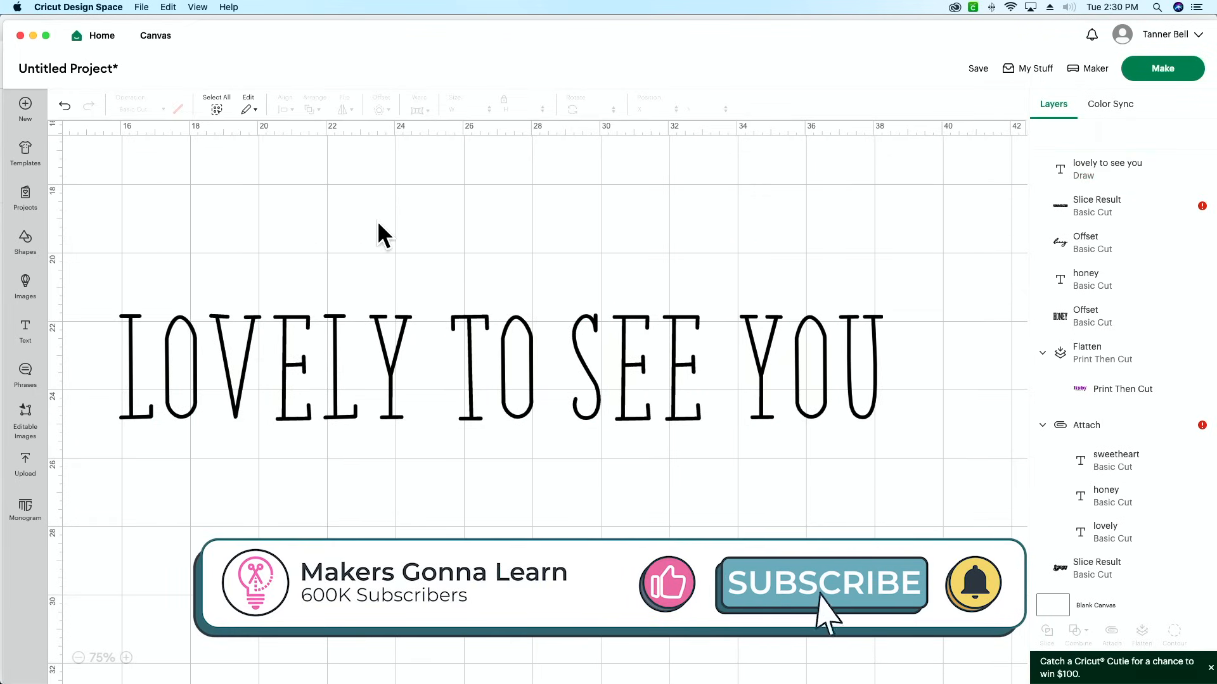